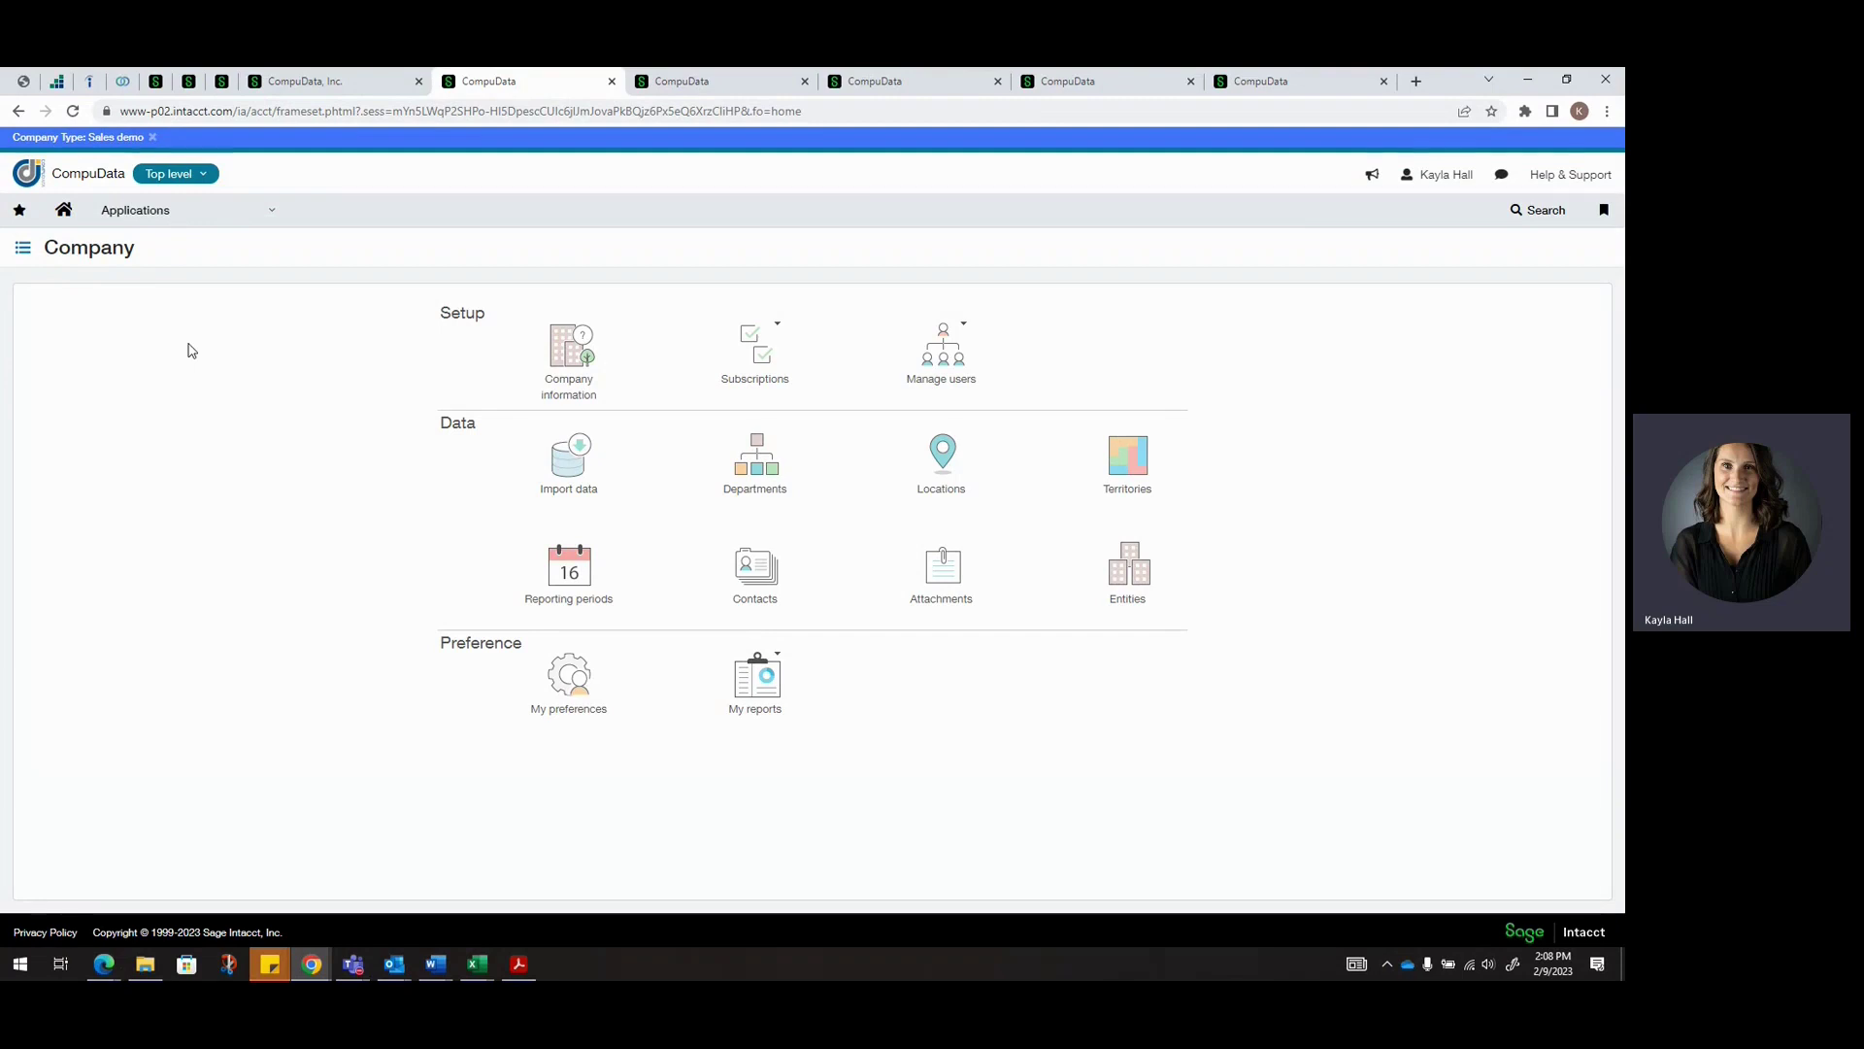
Open the Reports Center filtered to Cash Management reports, such as Bank Register and Credit Card Register
left_click(156, 212)
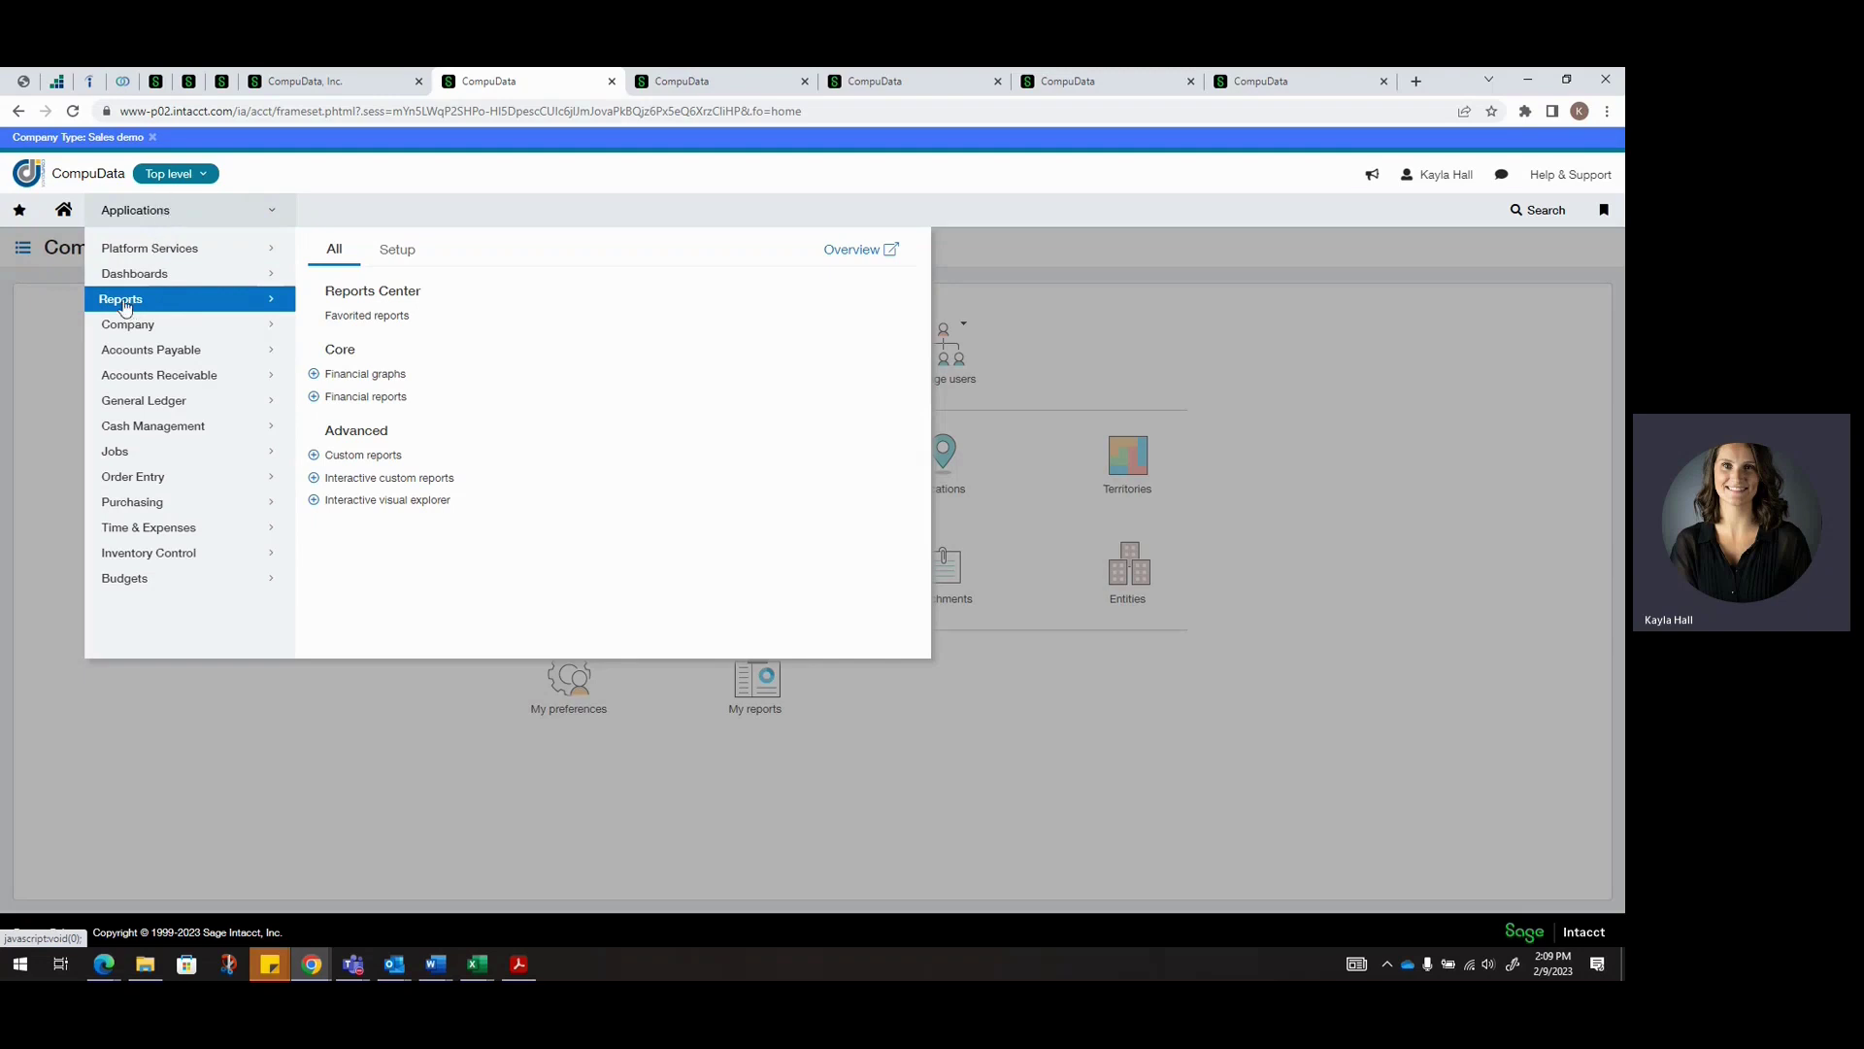
left_click(384, 295)
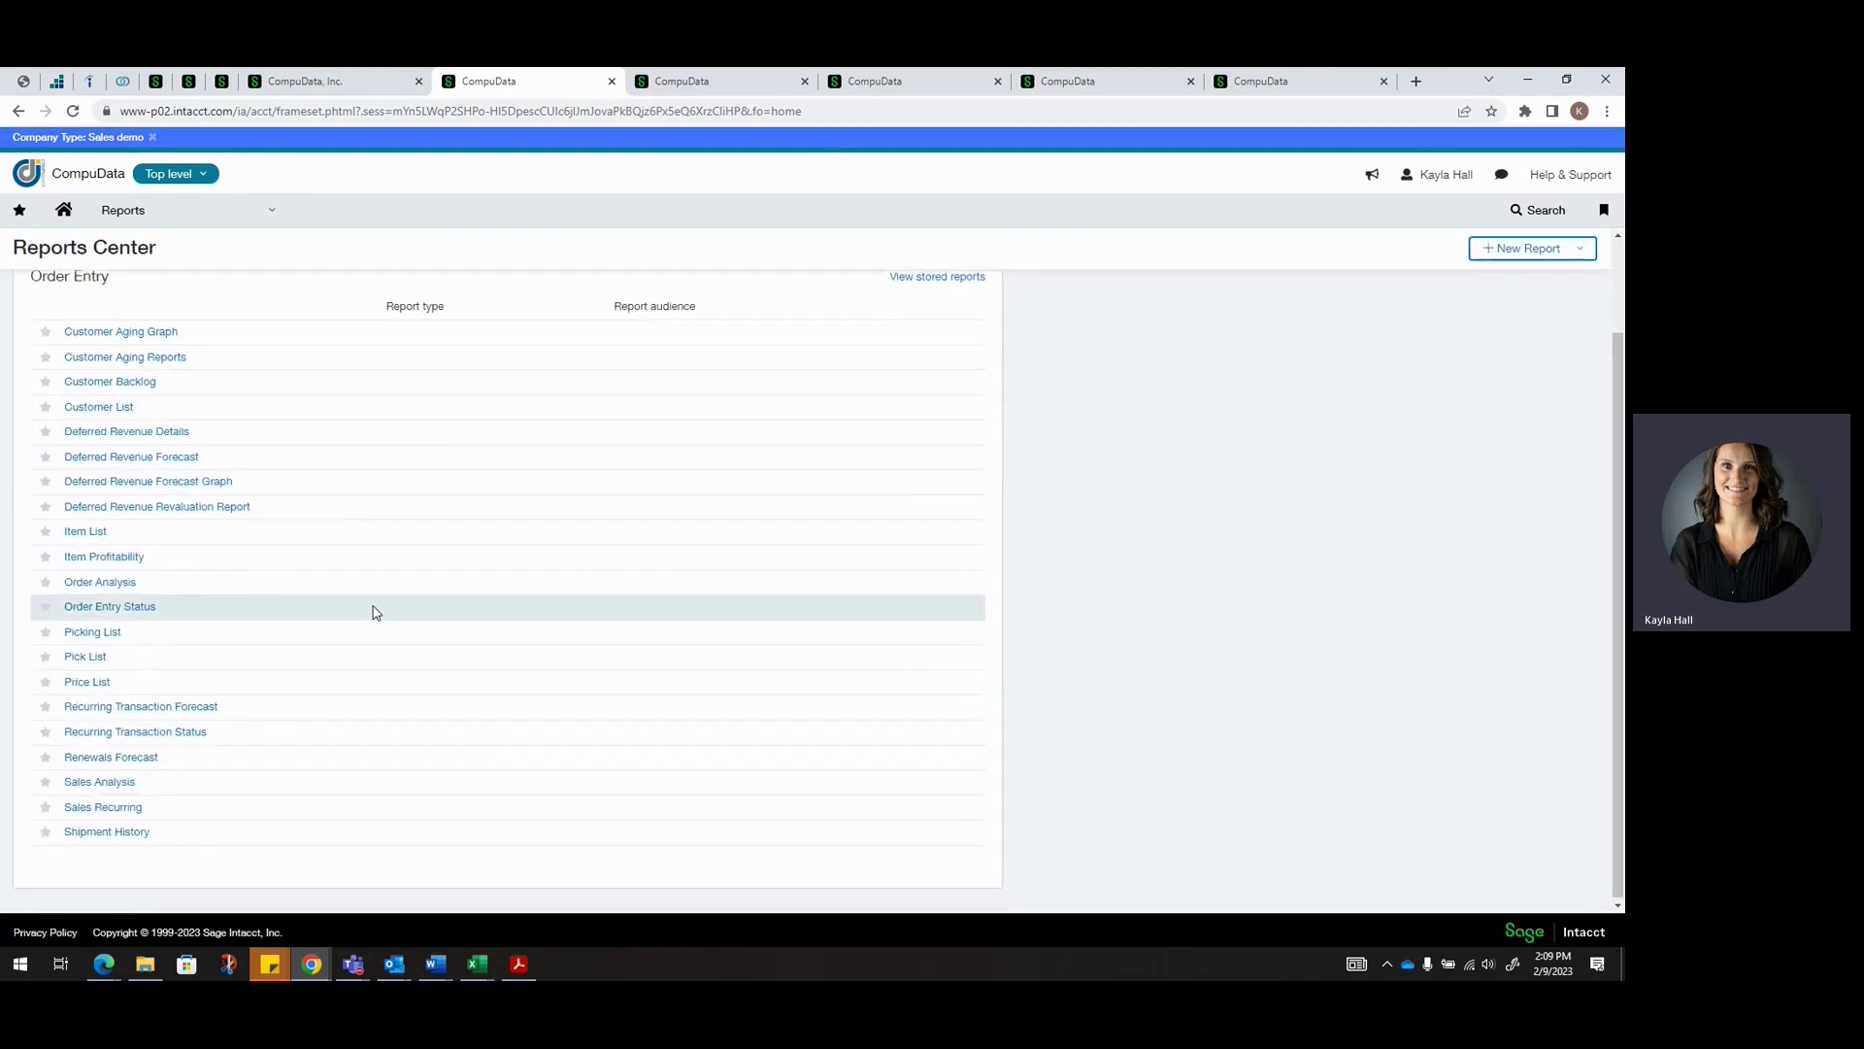
left_click(97, 338)
left_click(78, 412)
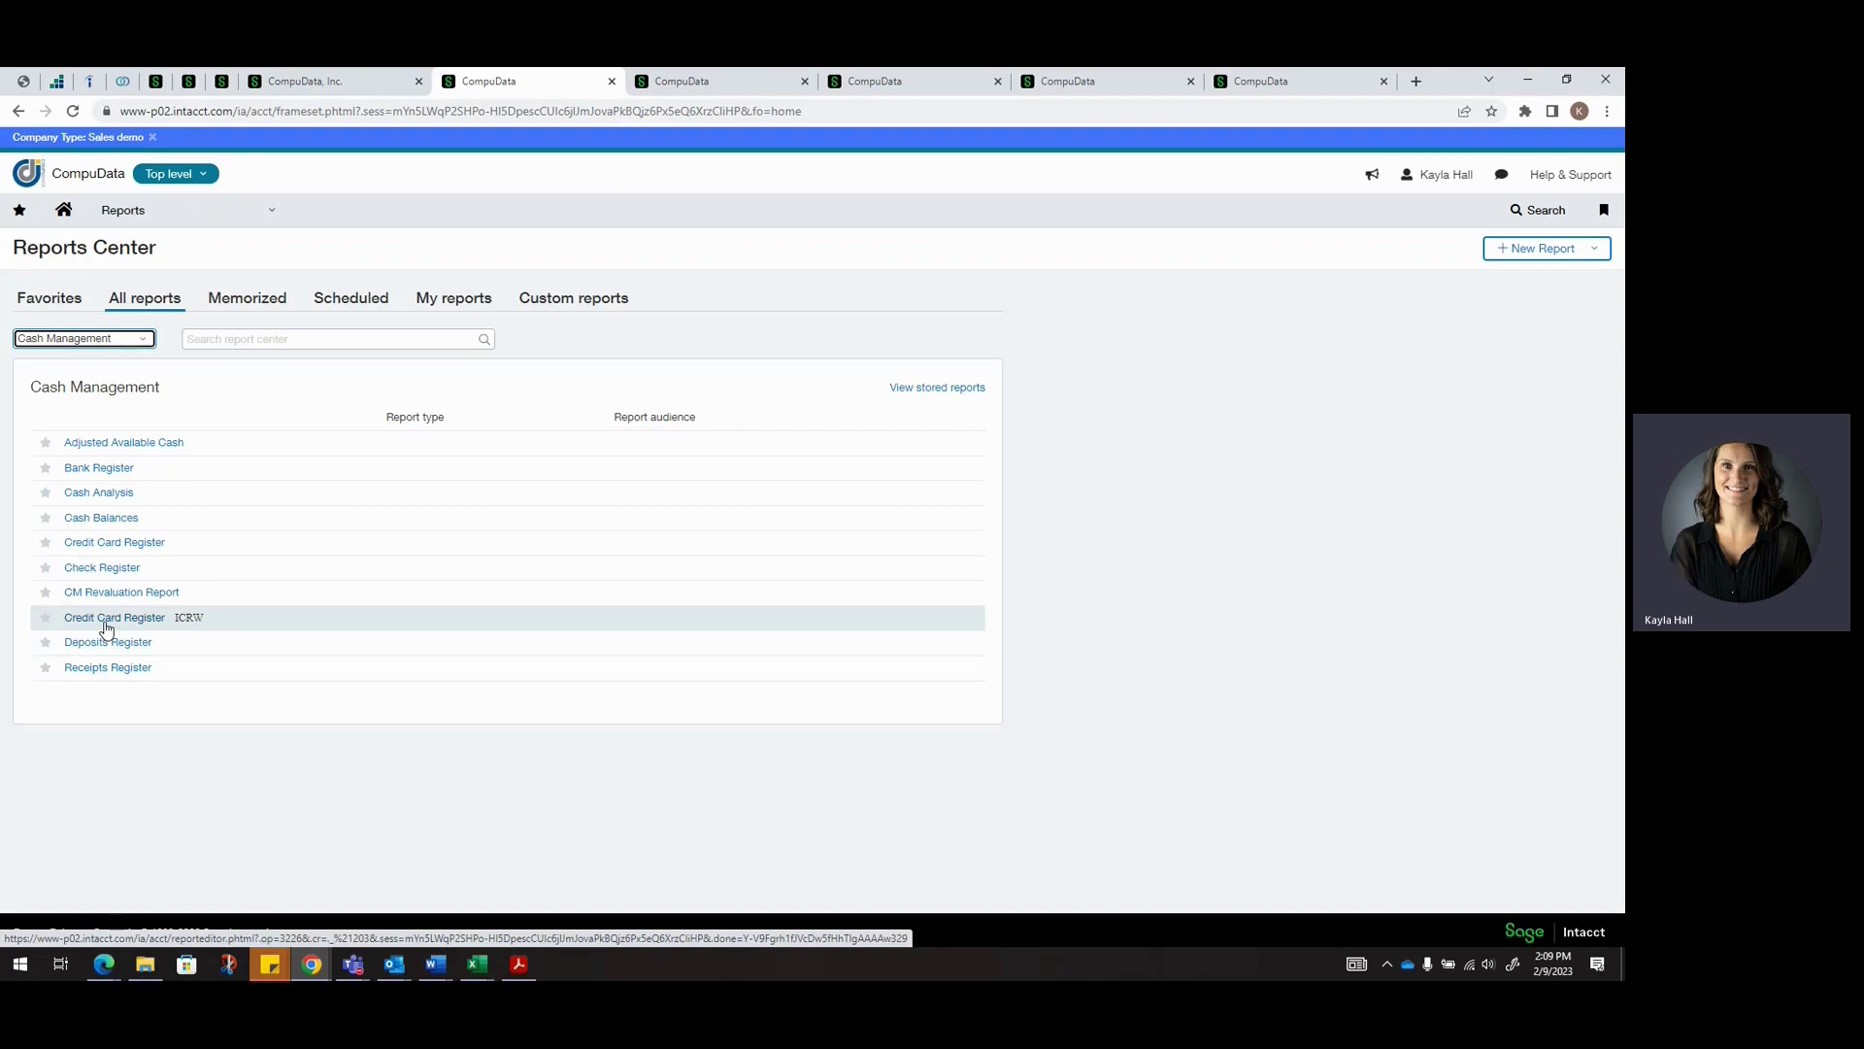
From the interactive custom reports library, open Project by Project Manager for editing
left_click(122, 209)
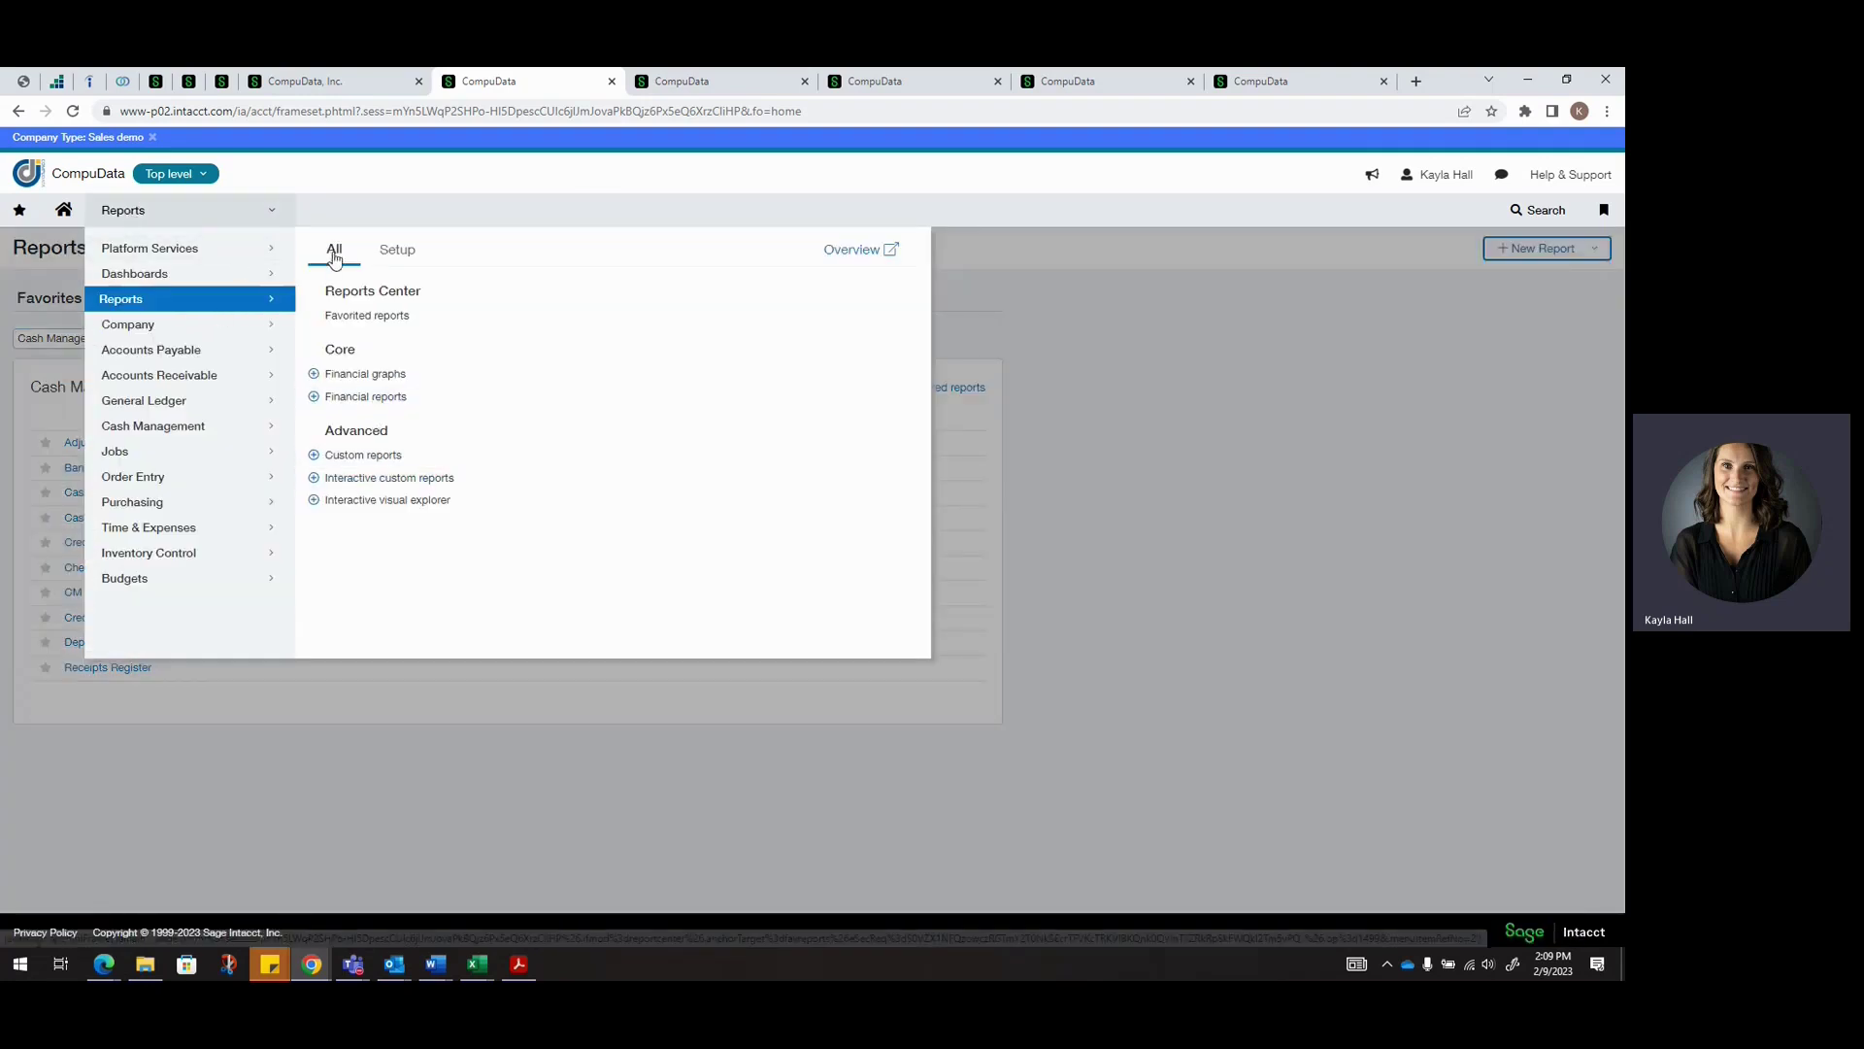
left_click(359, 481)
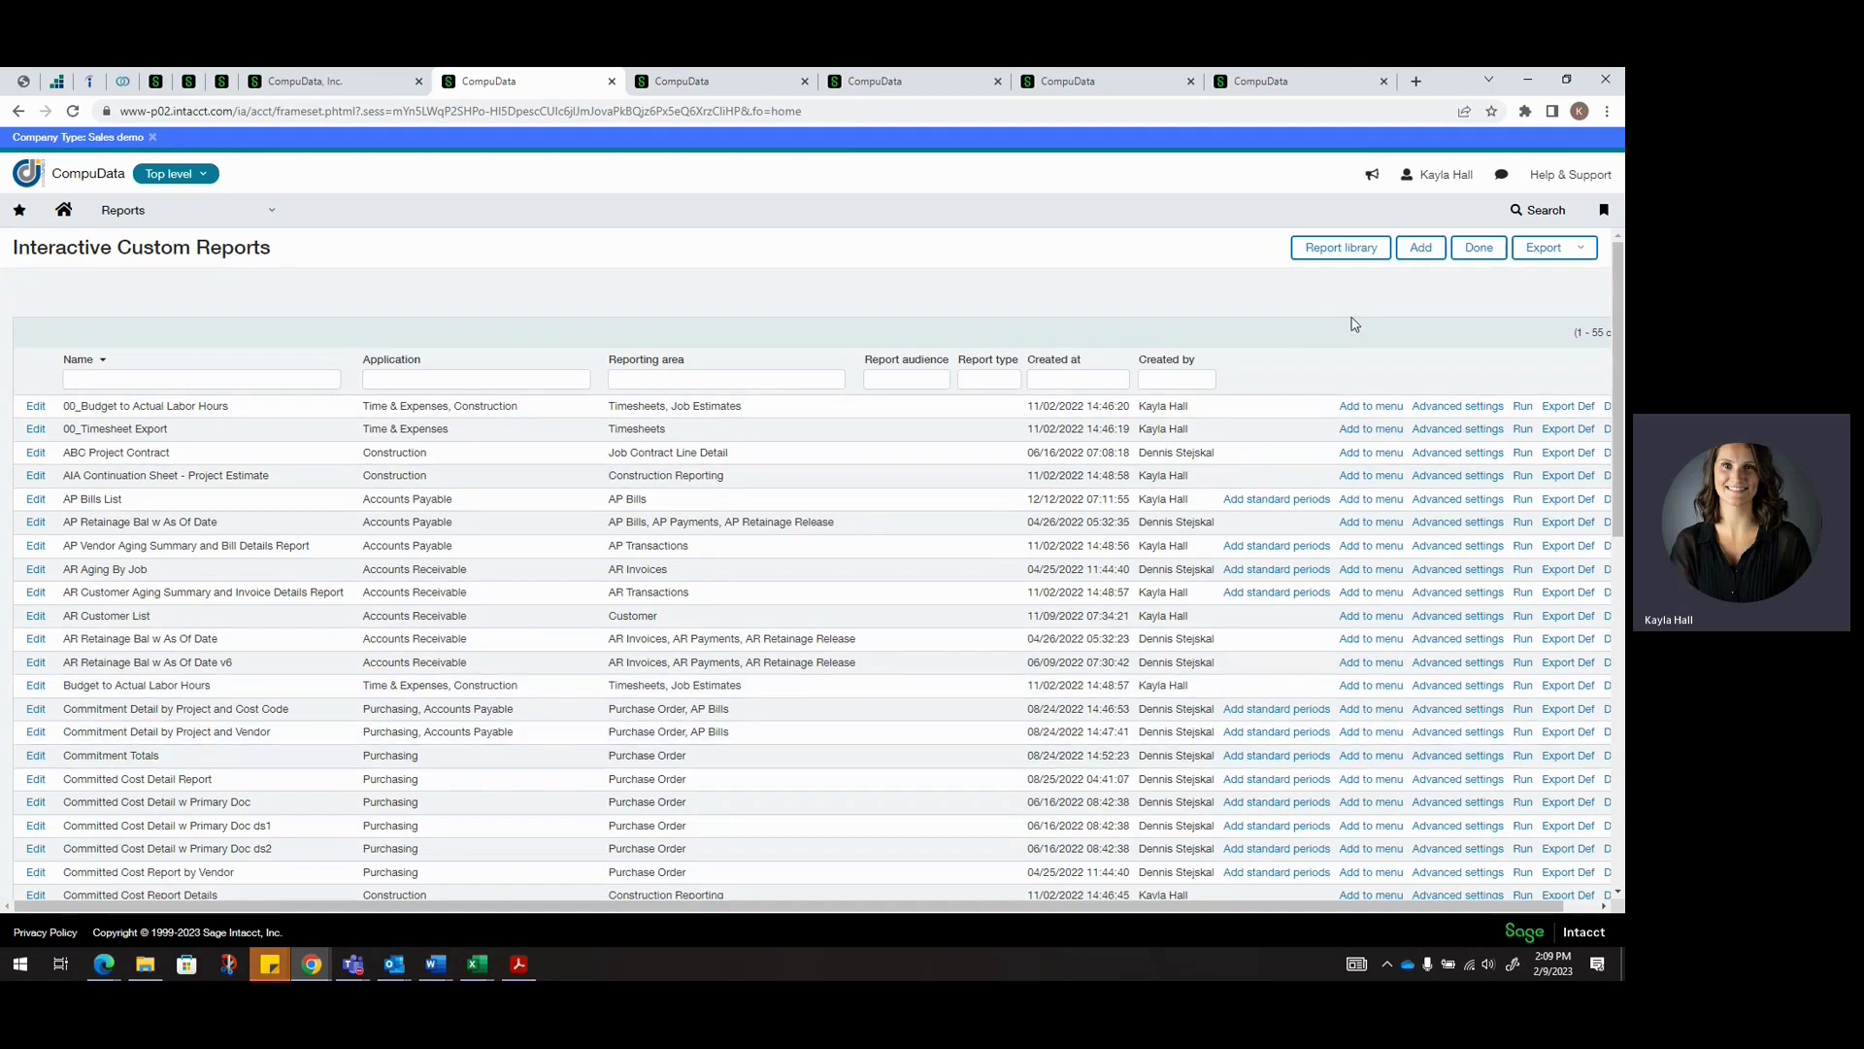
left_click(1331, 251)
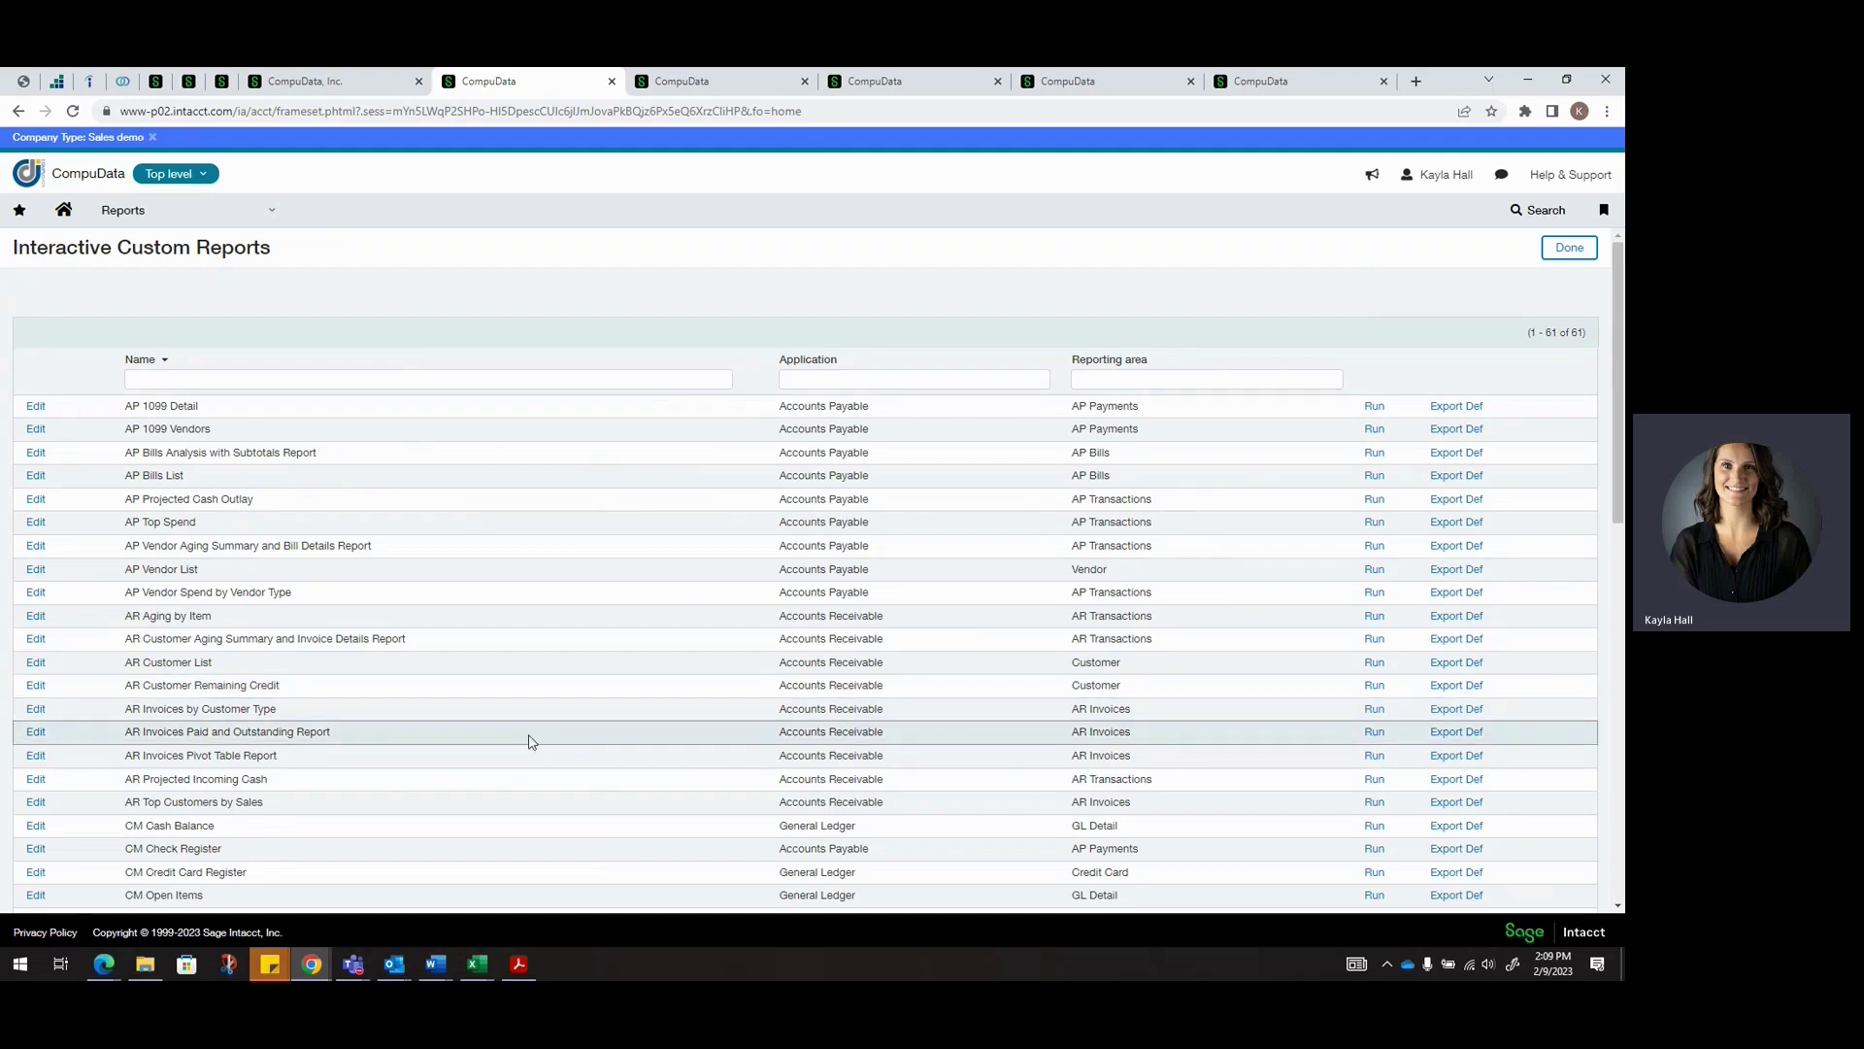
scroll(250, 555, "down", 1)
scroll(251, 555, "down", 2)
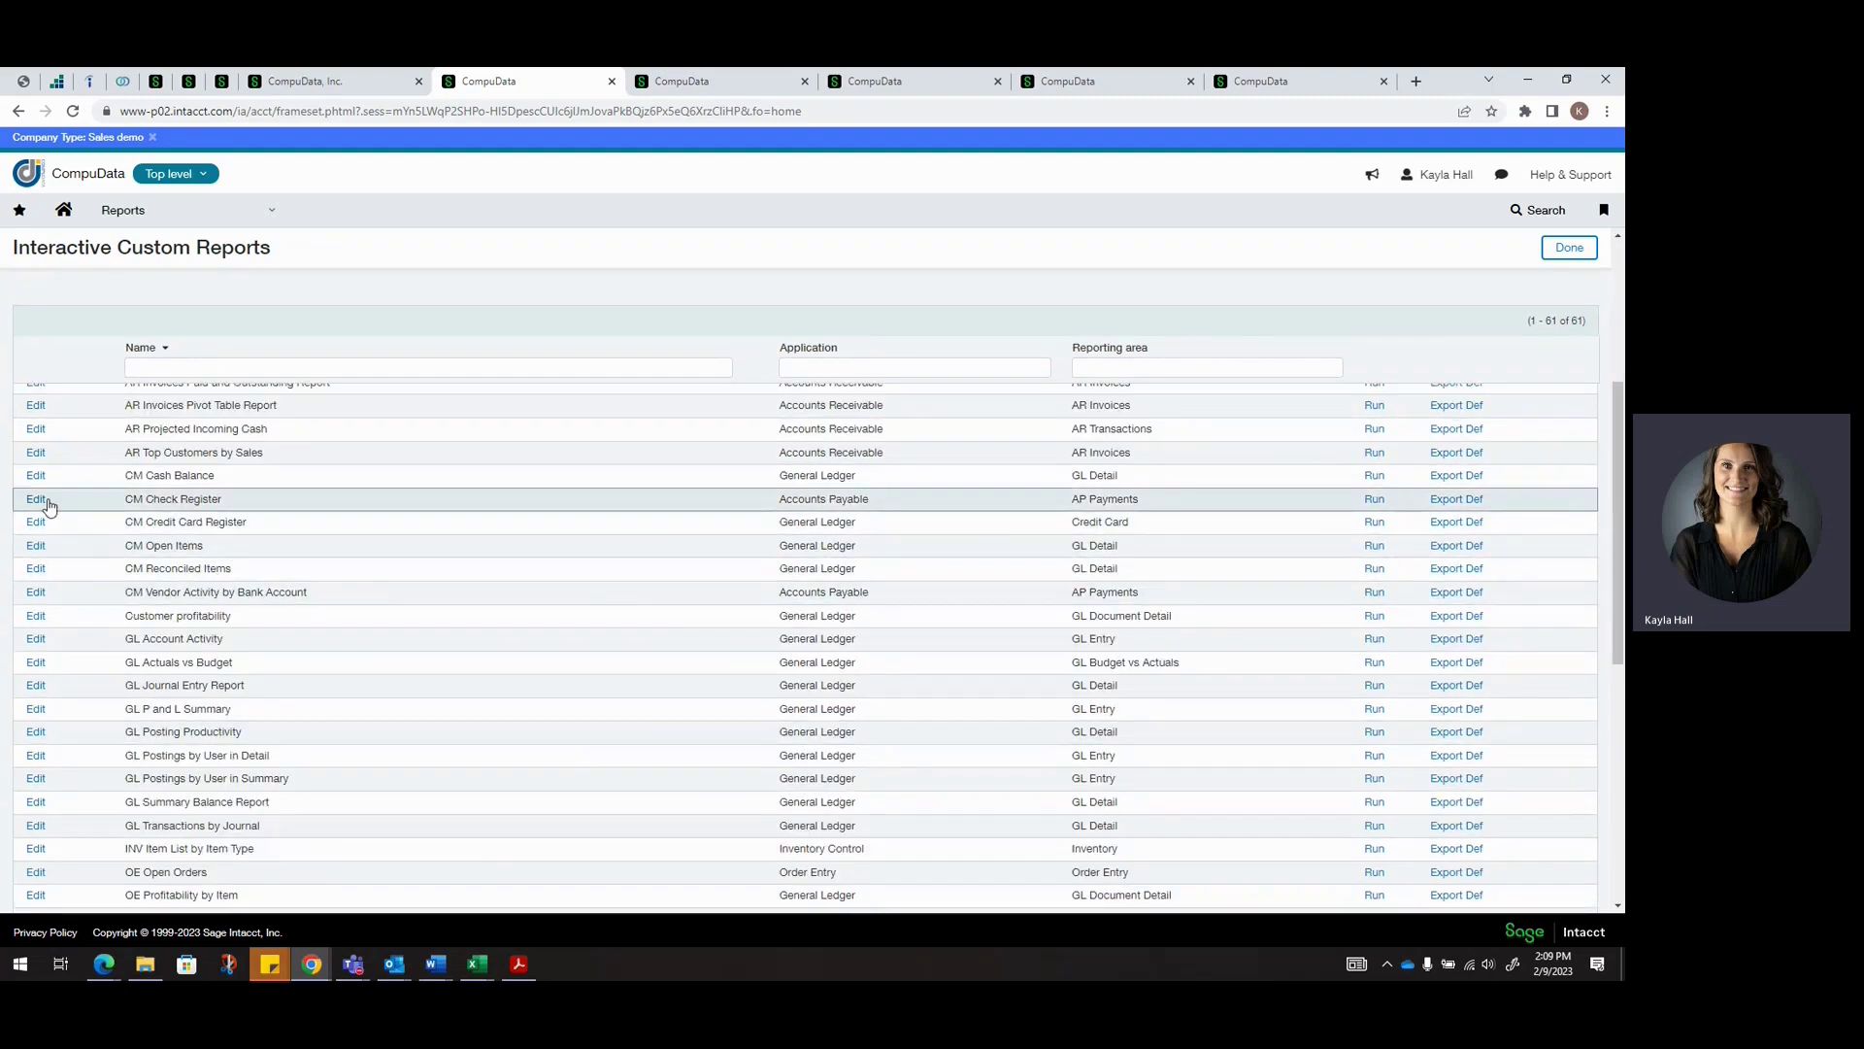
scroll(242, 512, "up", 3)
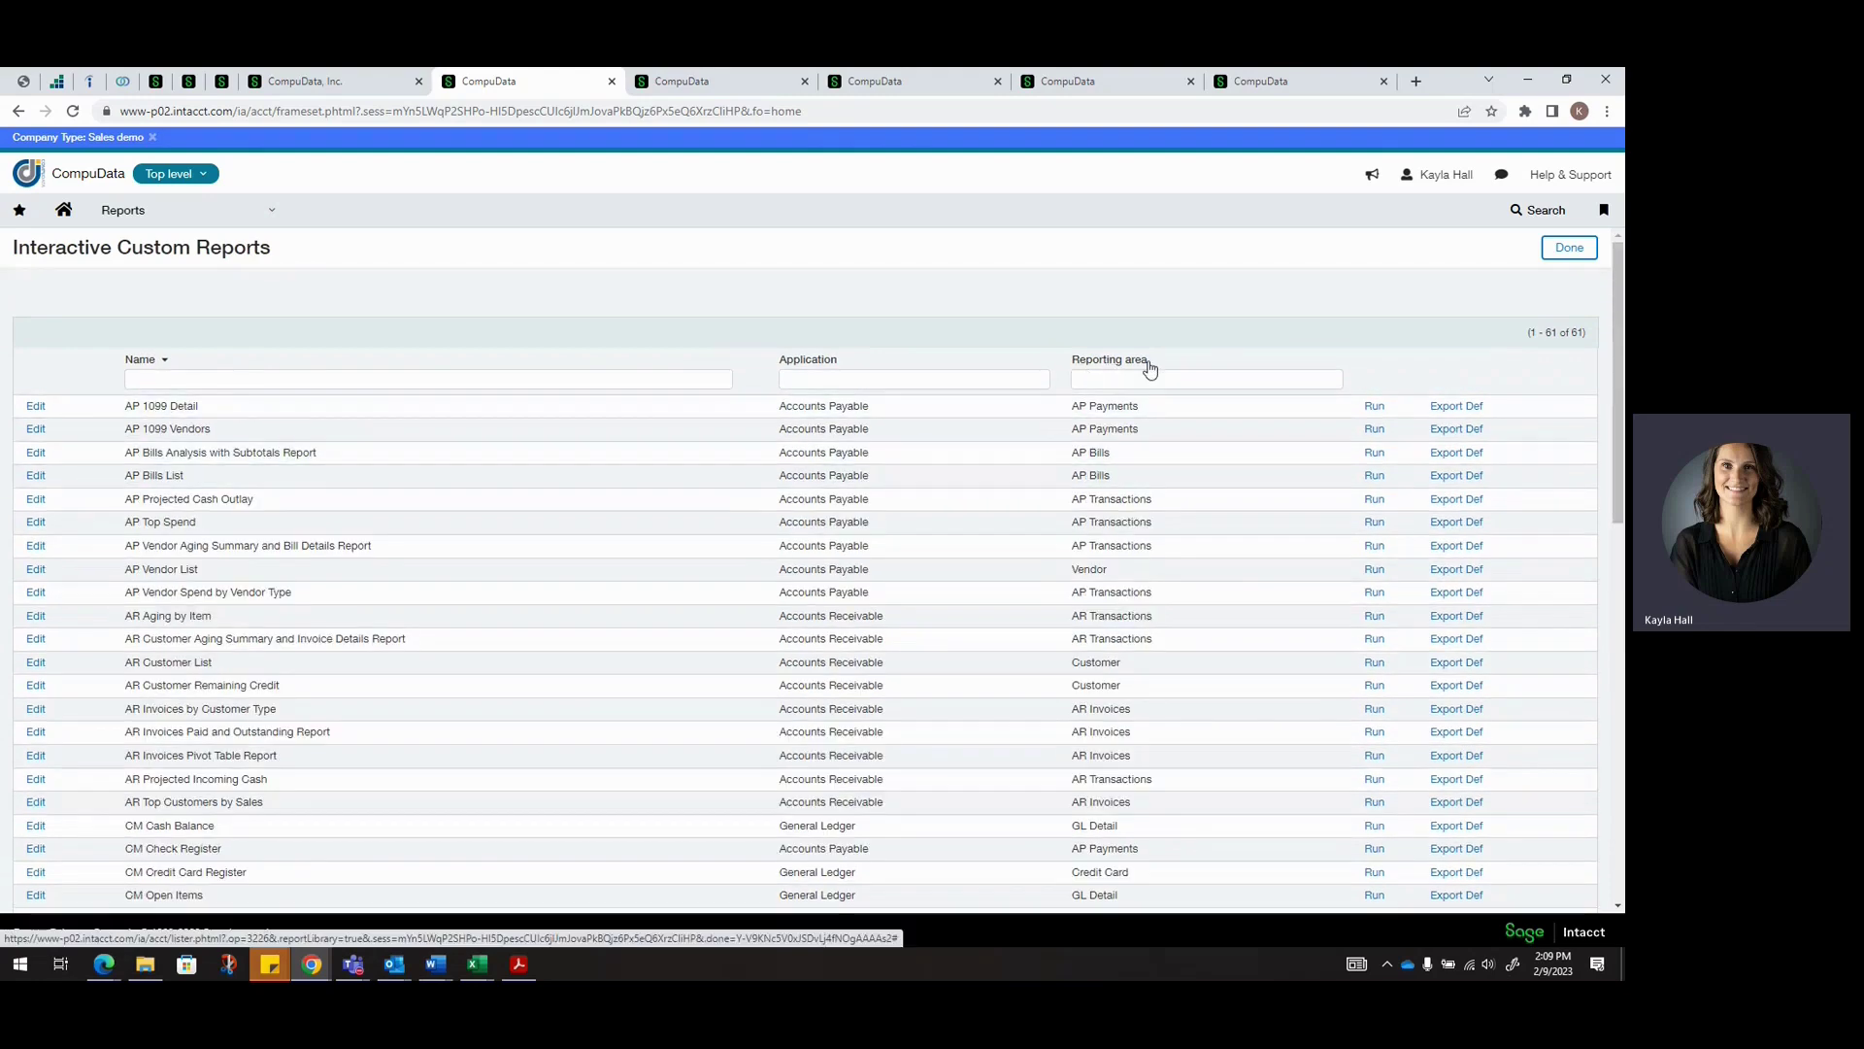
scroll(1153, 483, "down", 1)
scroll(1153, 482, "down", 10)
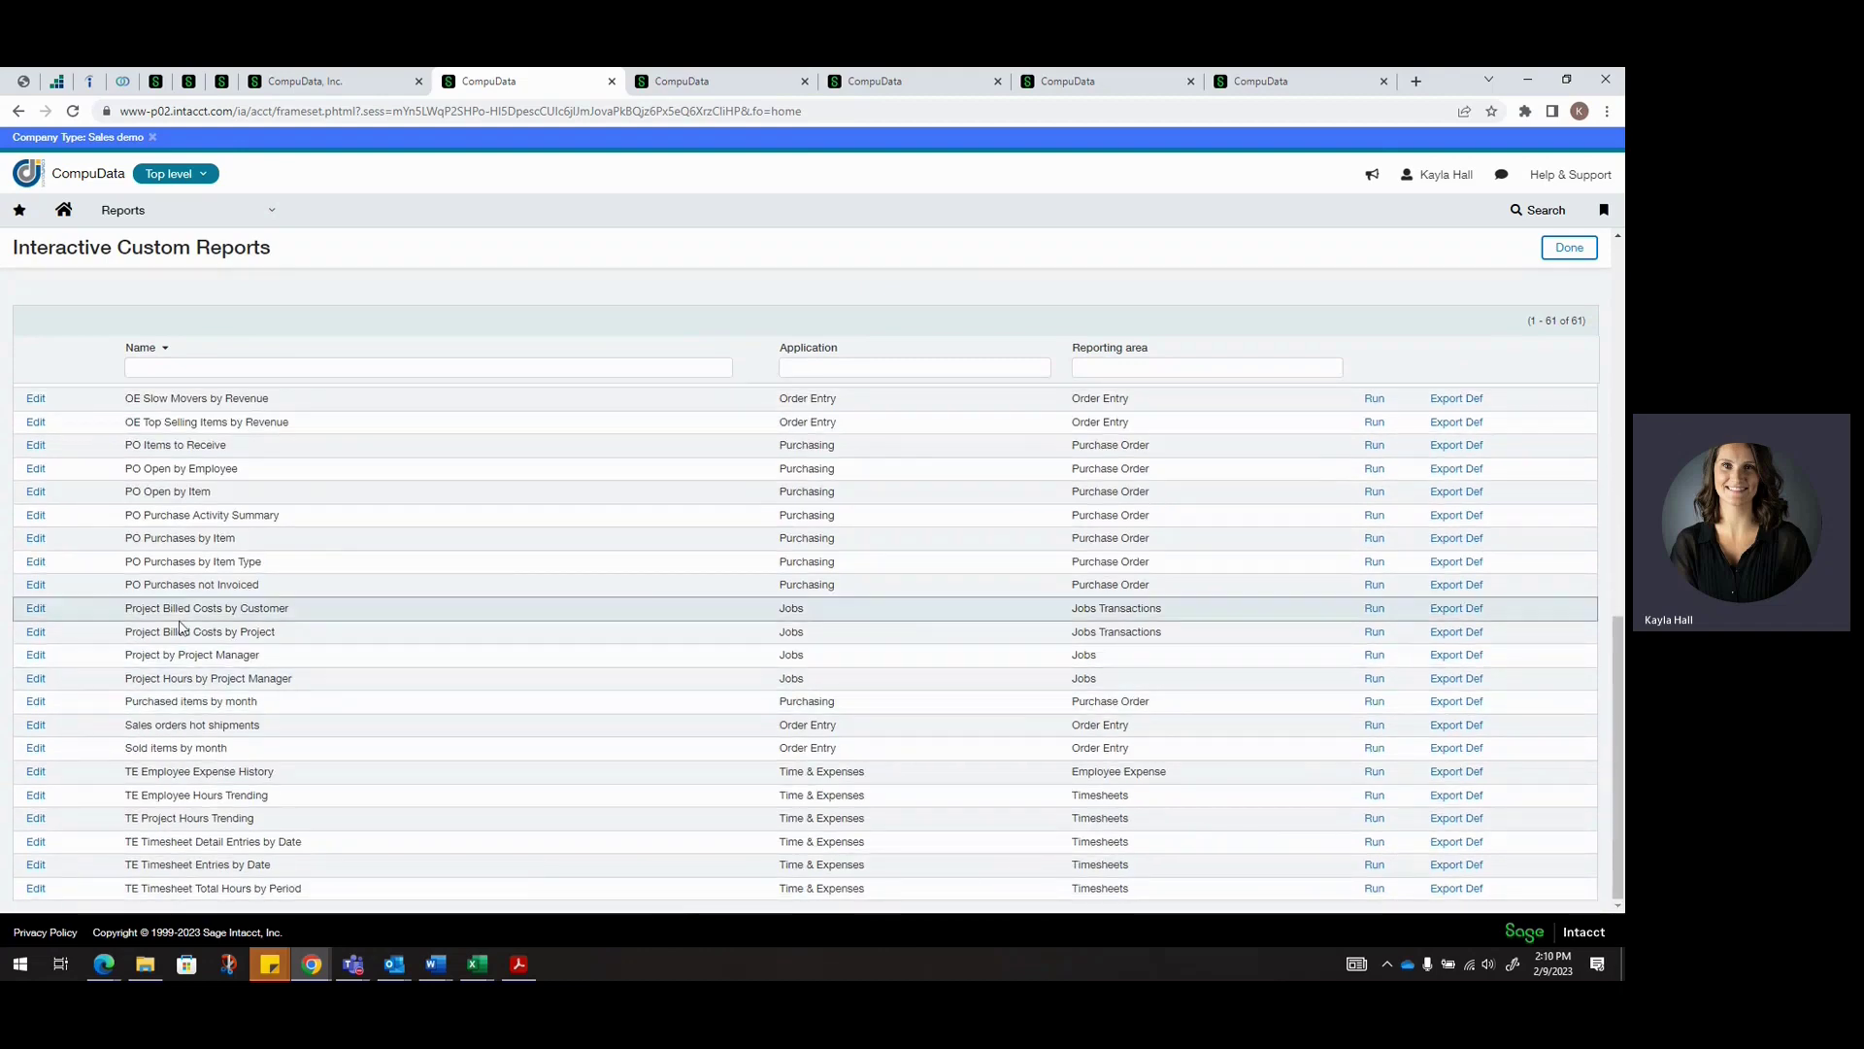
left_click(39, 657)
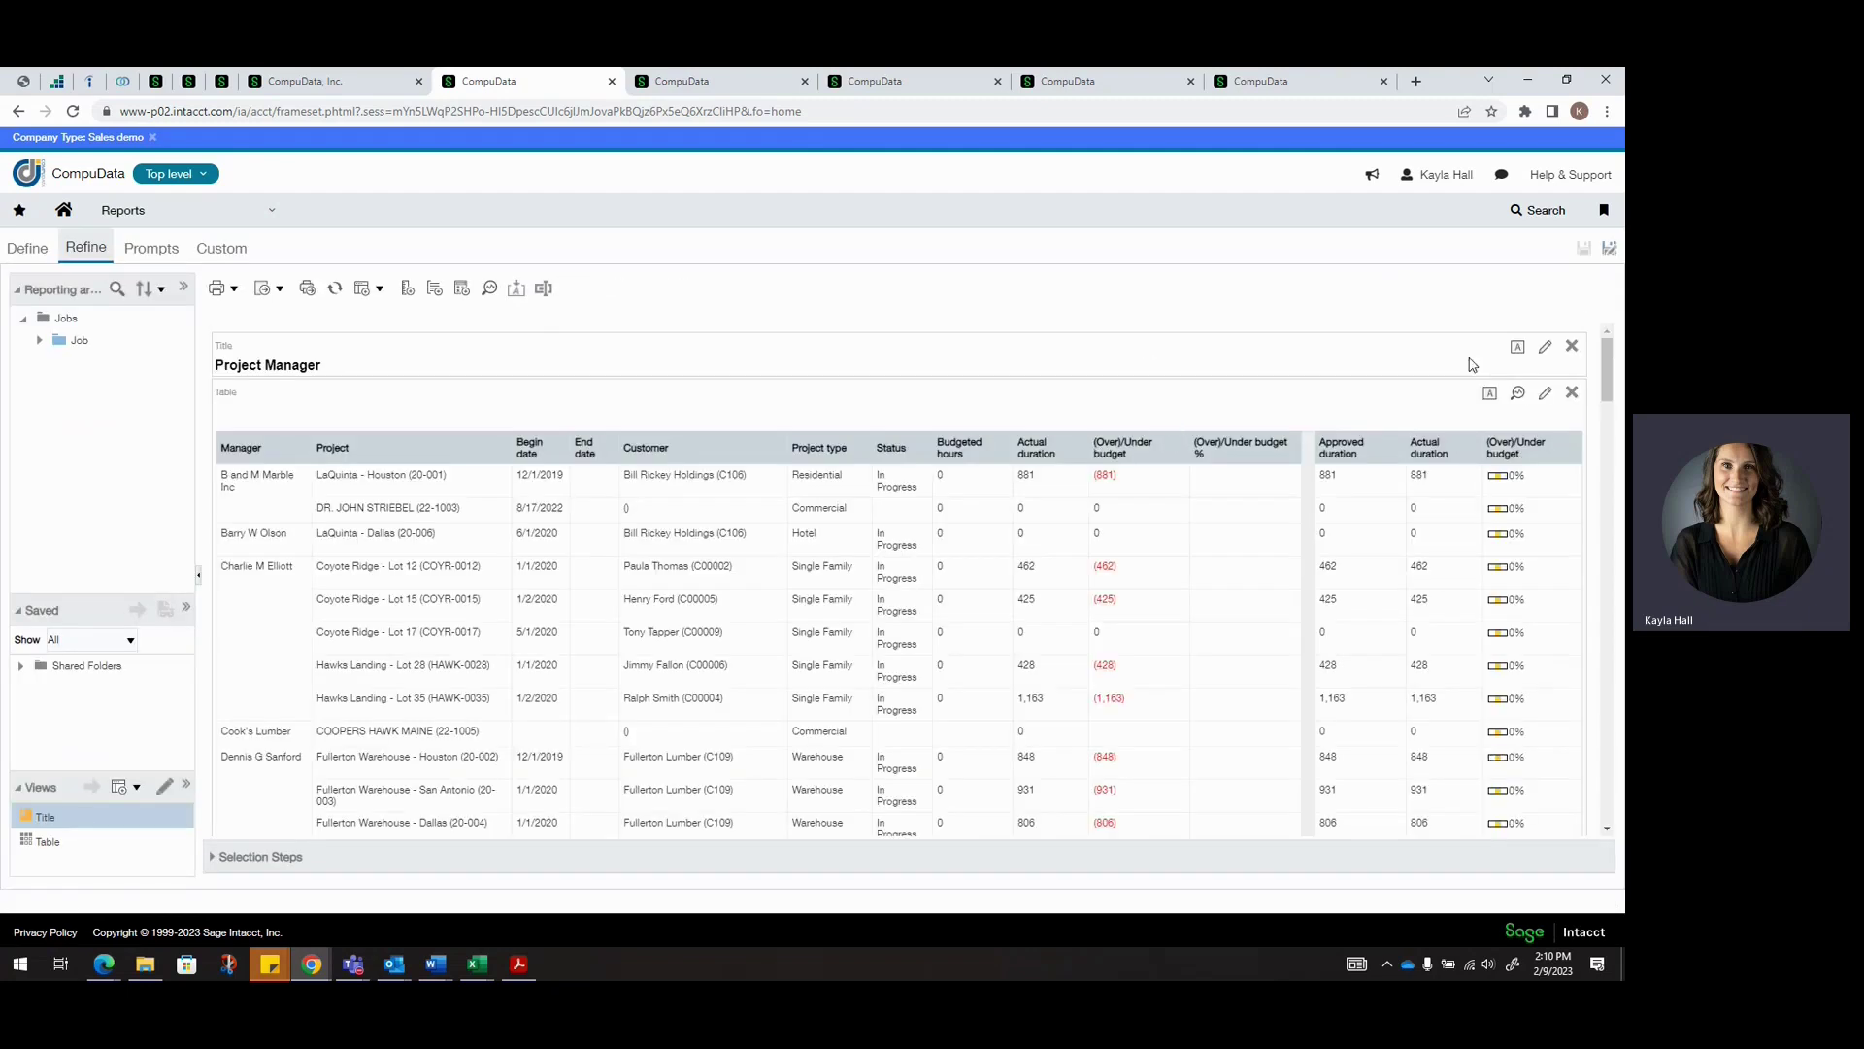
Save the report as 'Project by Project Manager' in the compudata-CRE-KH folder
left_click(1612, 249)
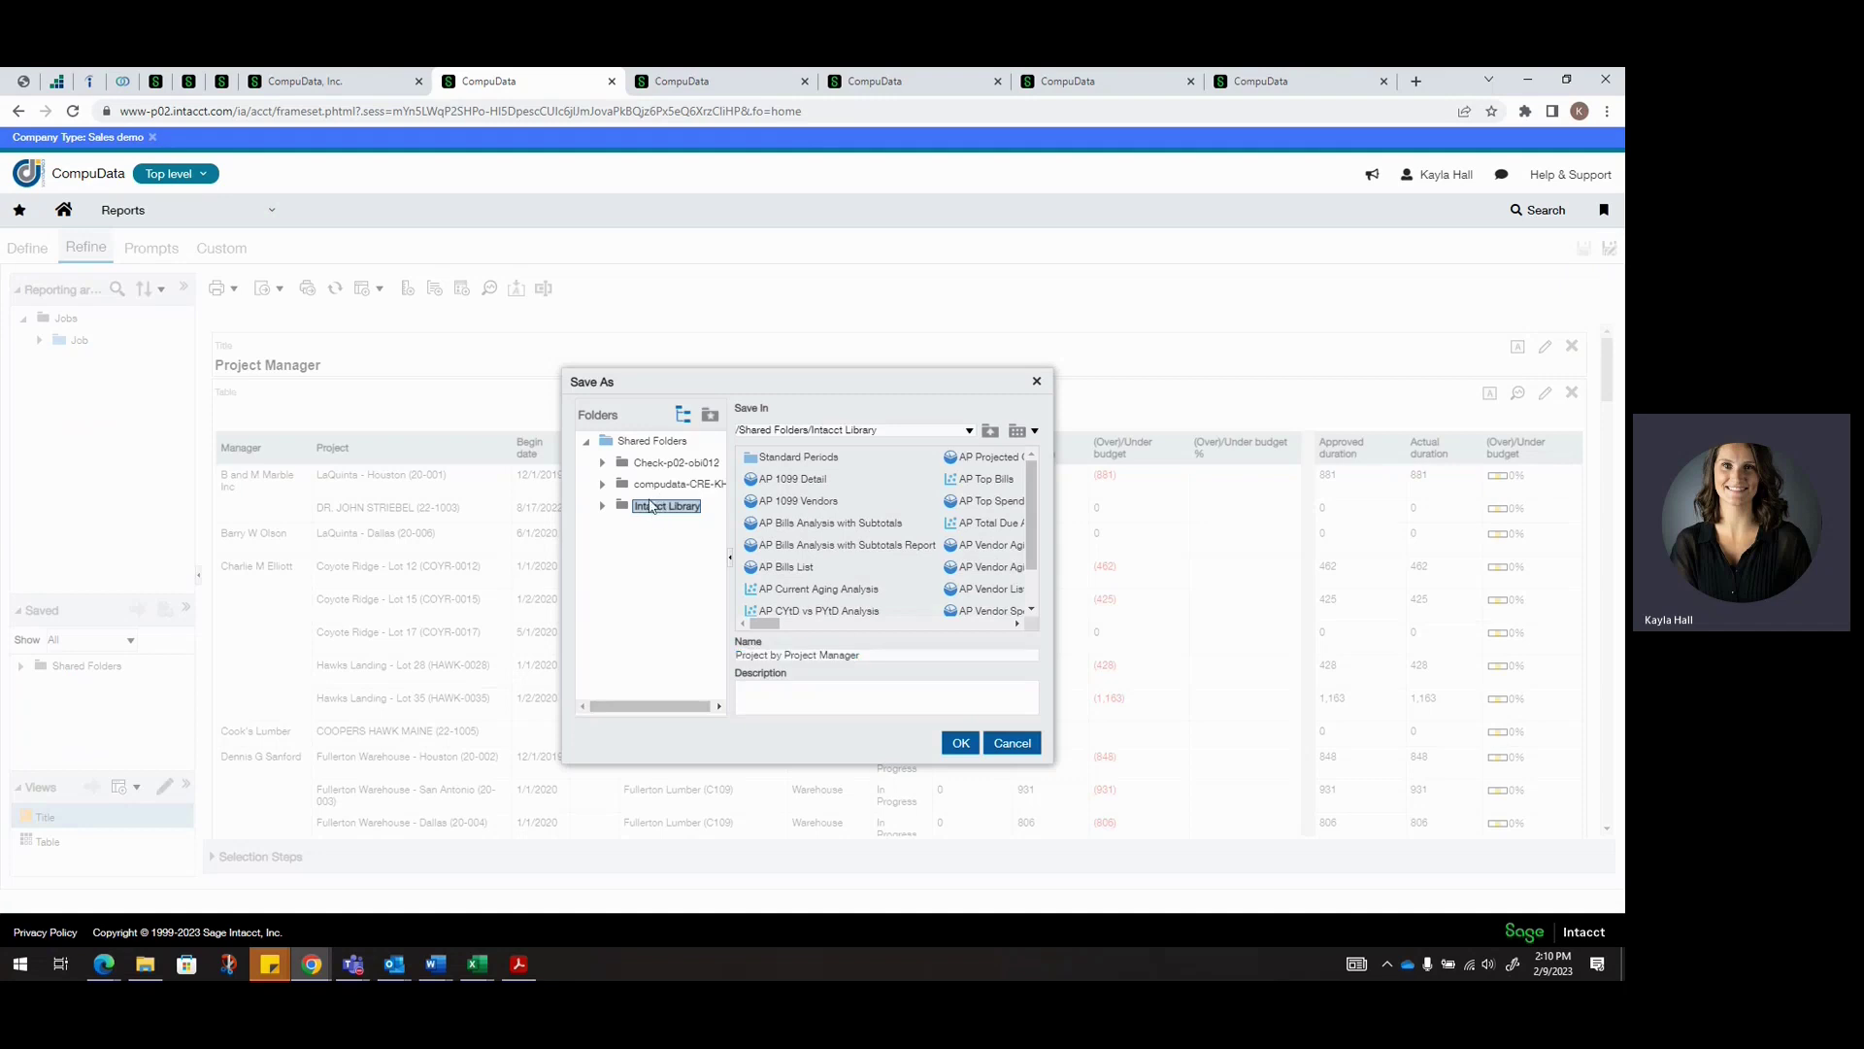
left_click(648, 486)
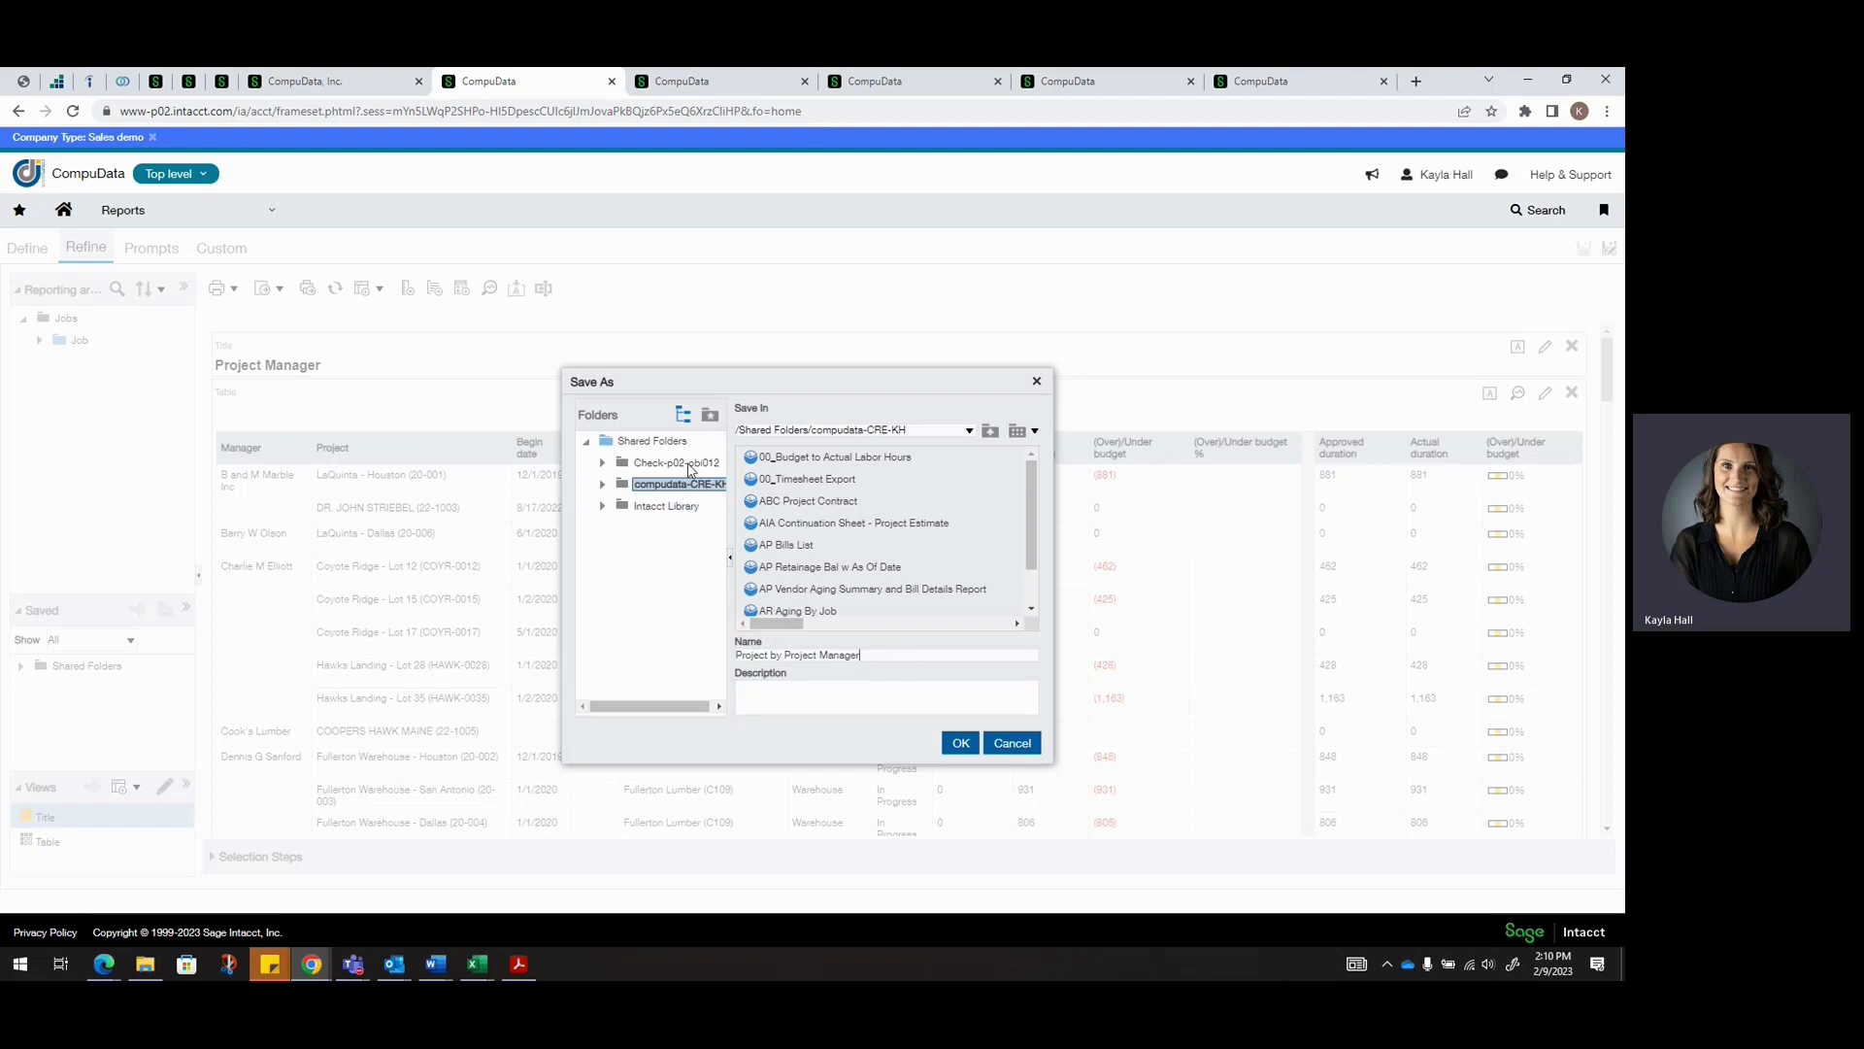
left_click(898, 660)
left_click(948, 744)
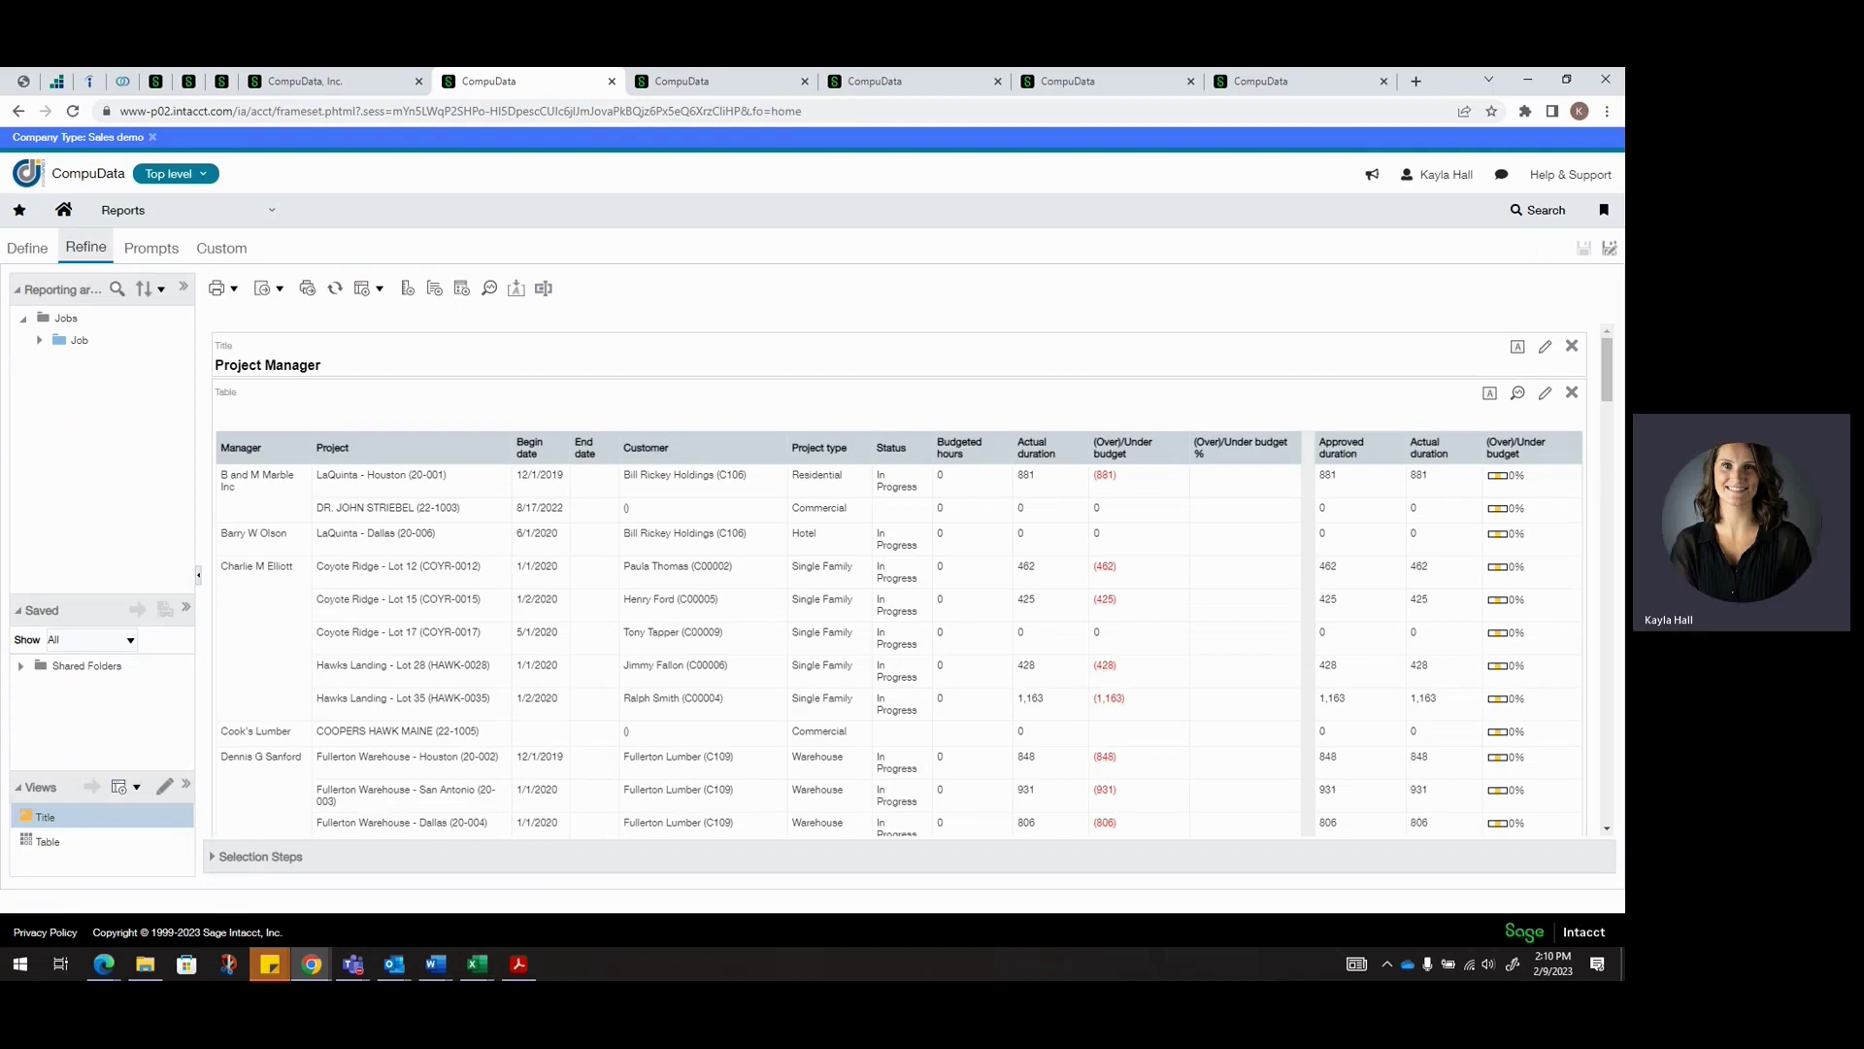
Switch to the Define view and expand the Job reporting area's fields
left_click(27, 249)
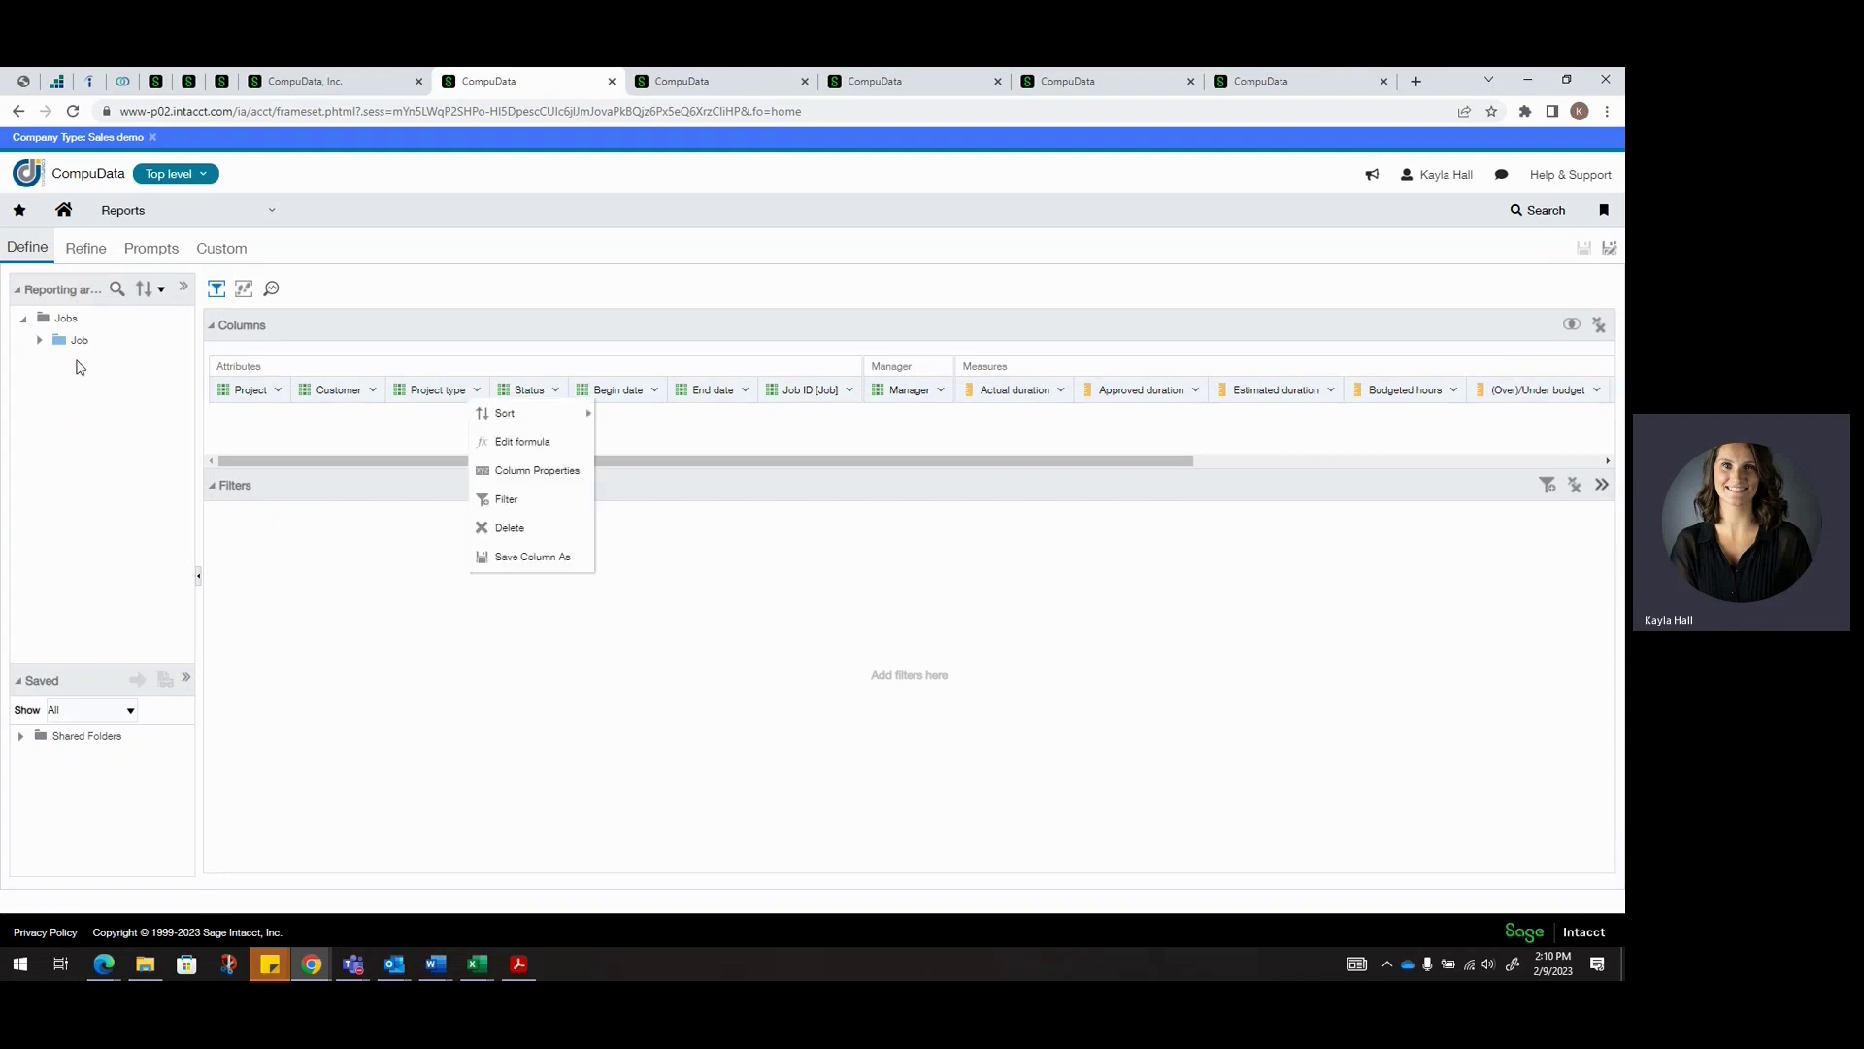
left_click(41, 350)
left_click(39, 340)
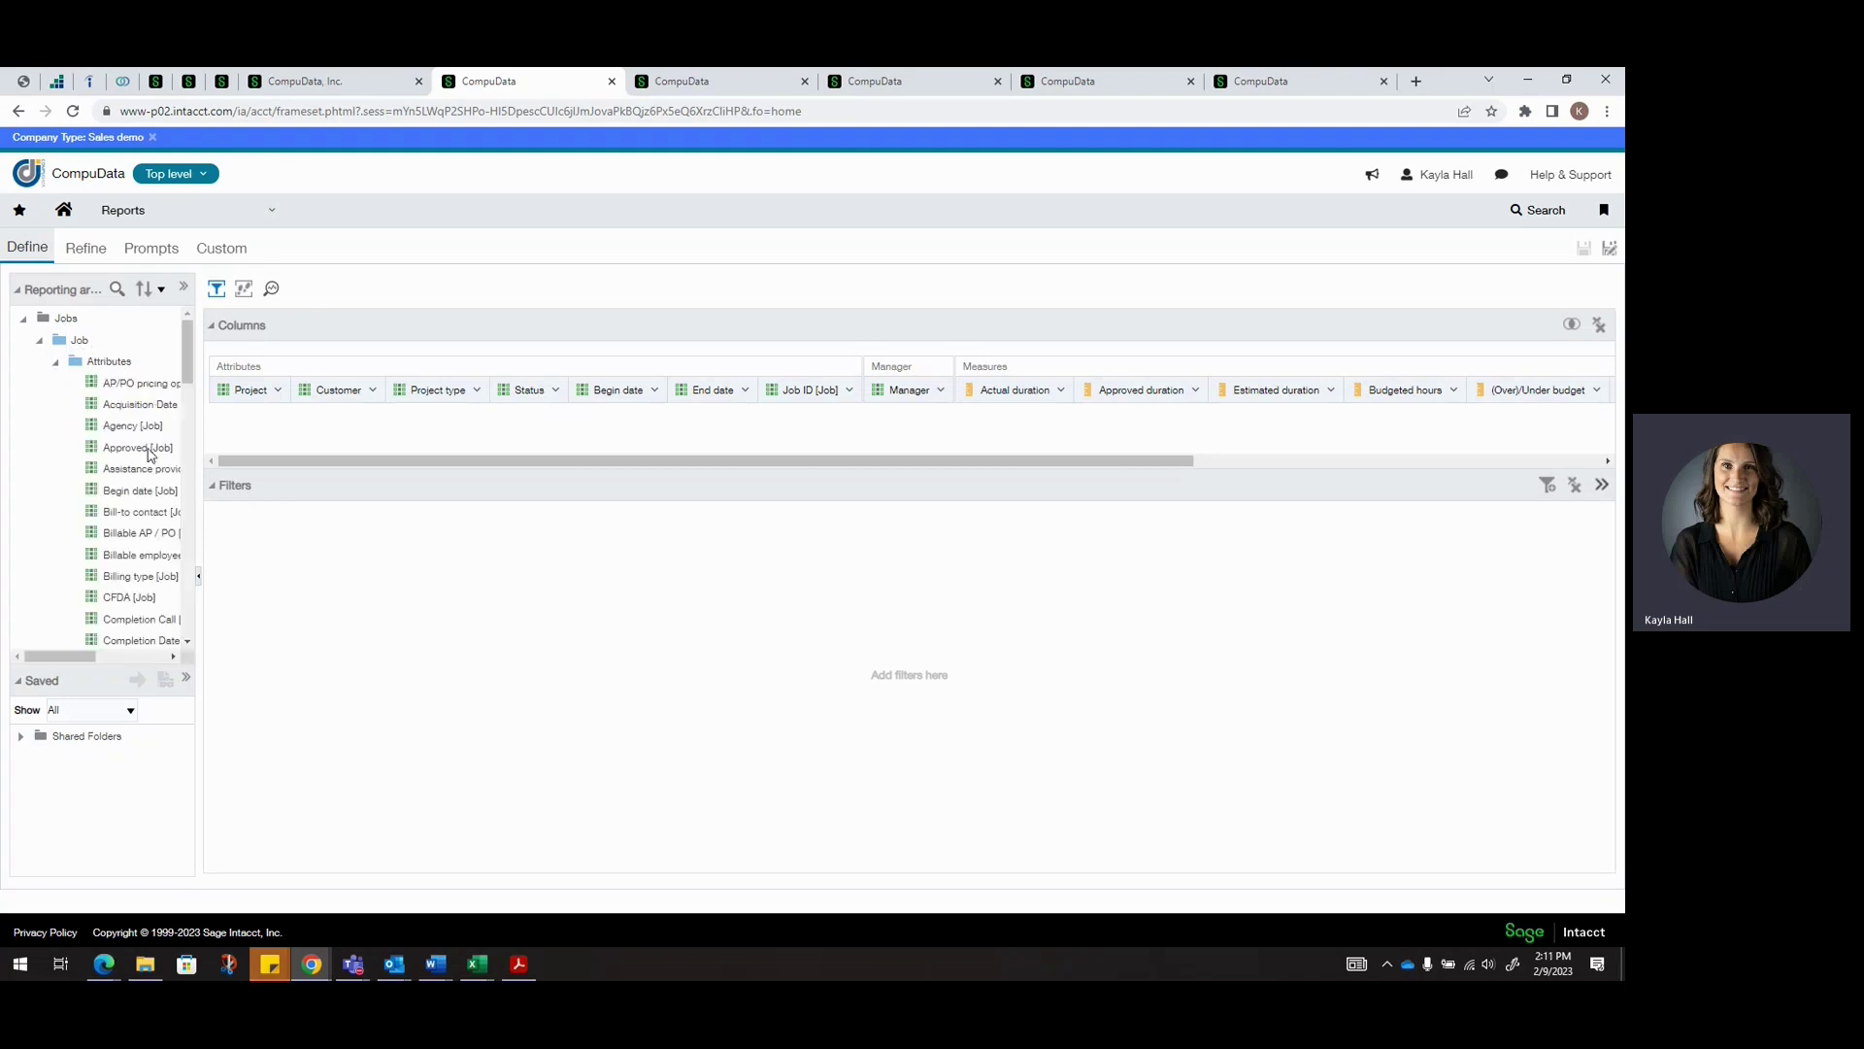
scroll(127, 406, "down", 5)
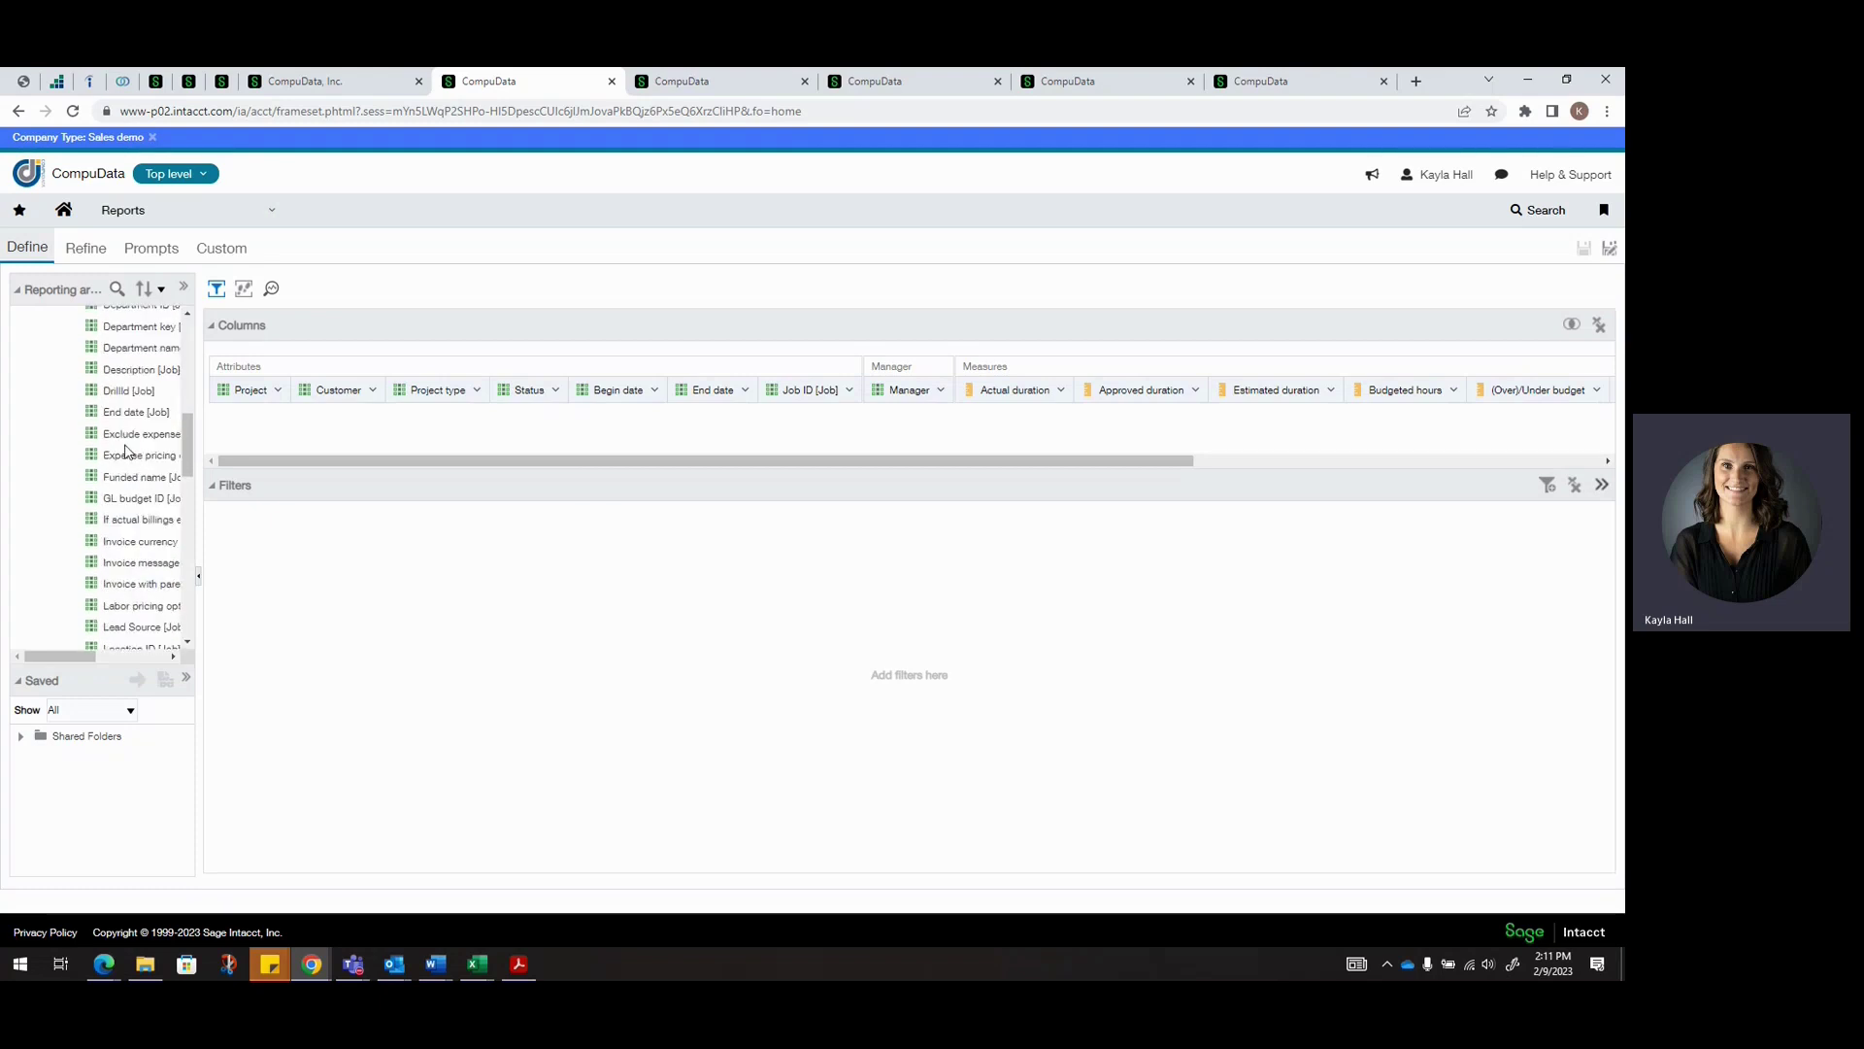
scroll(152, 519, "down", 5)
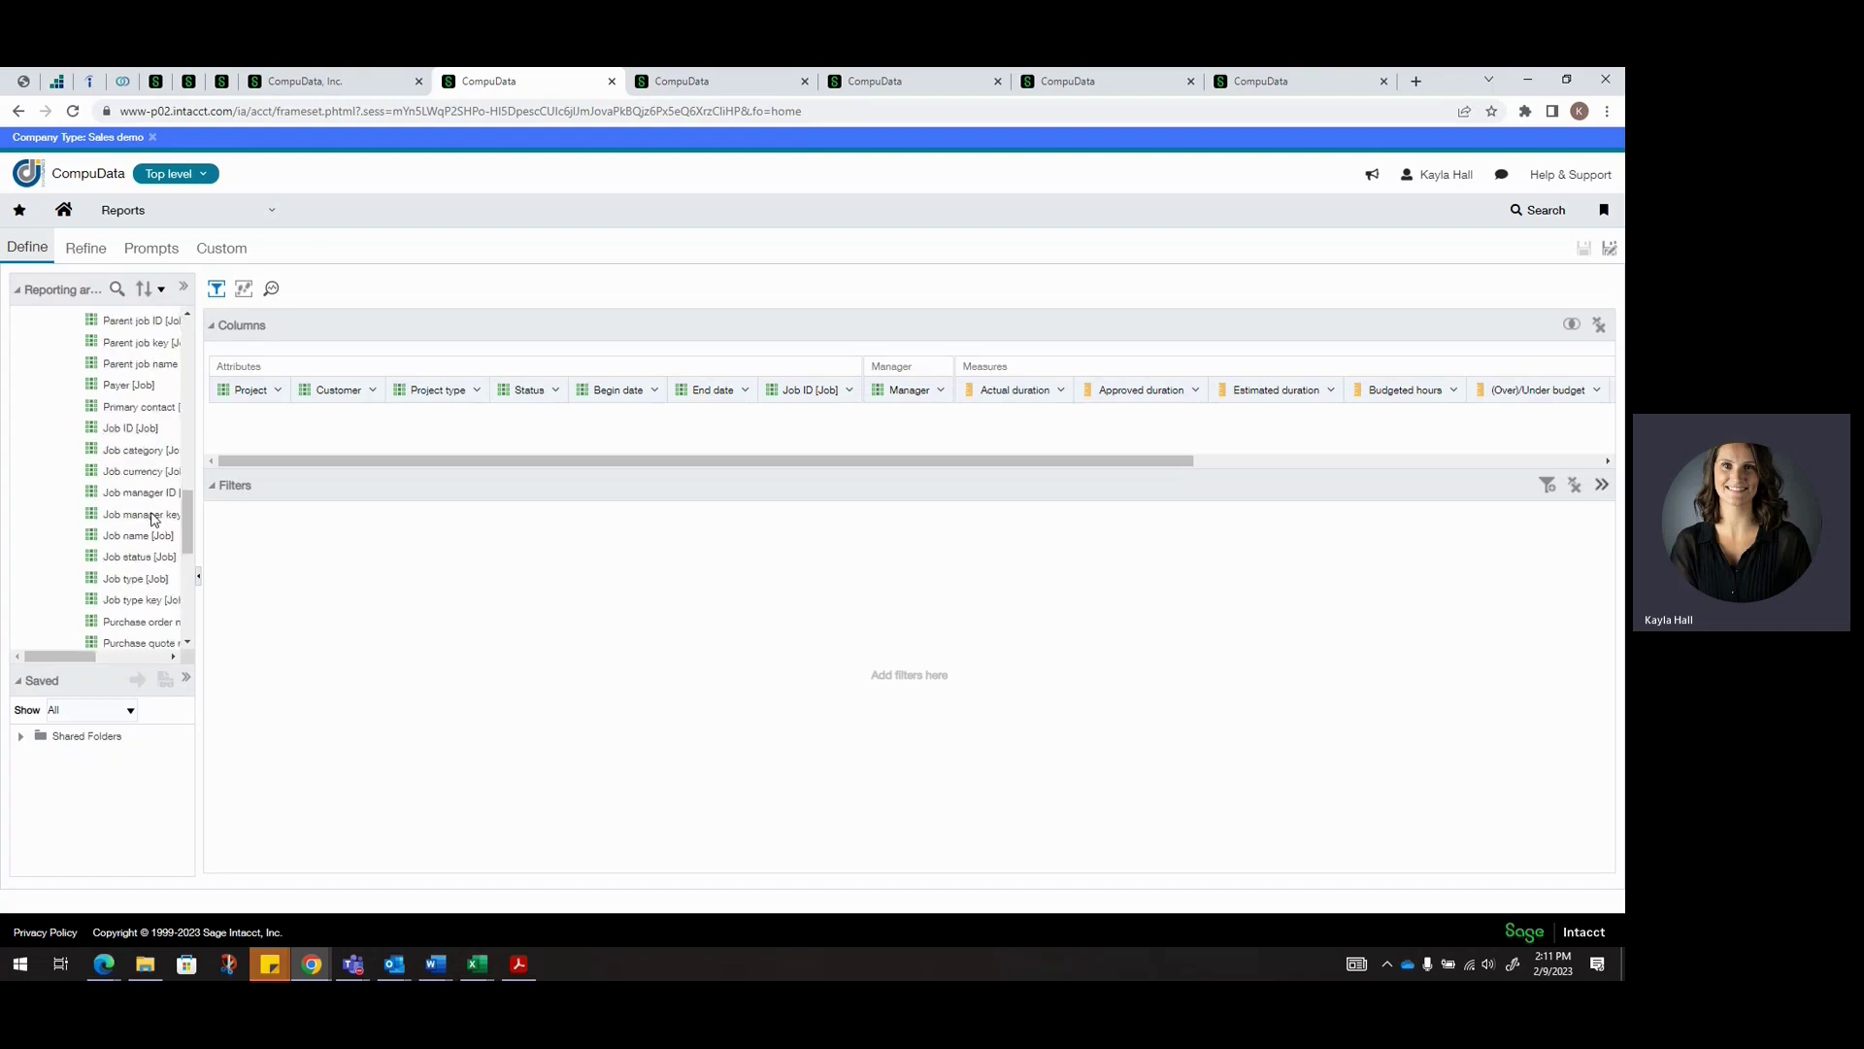
scroll(146, 520, "down", 6)
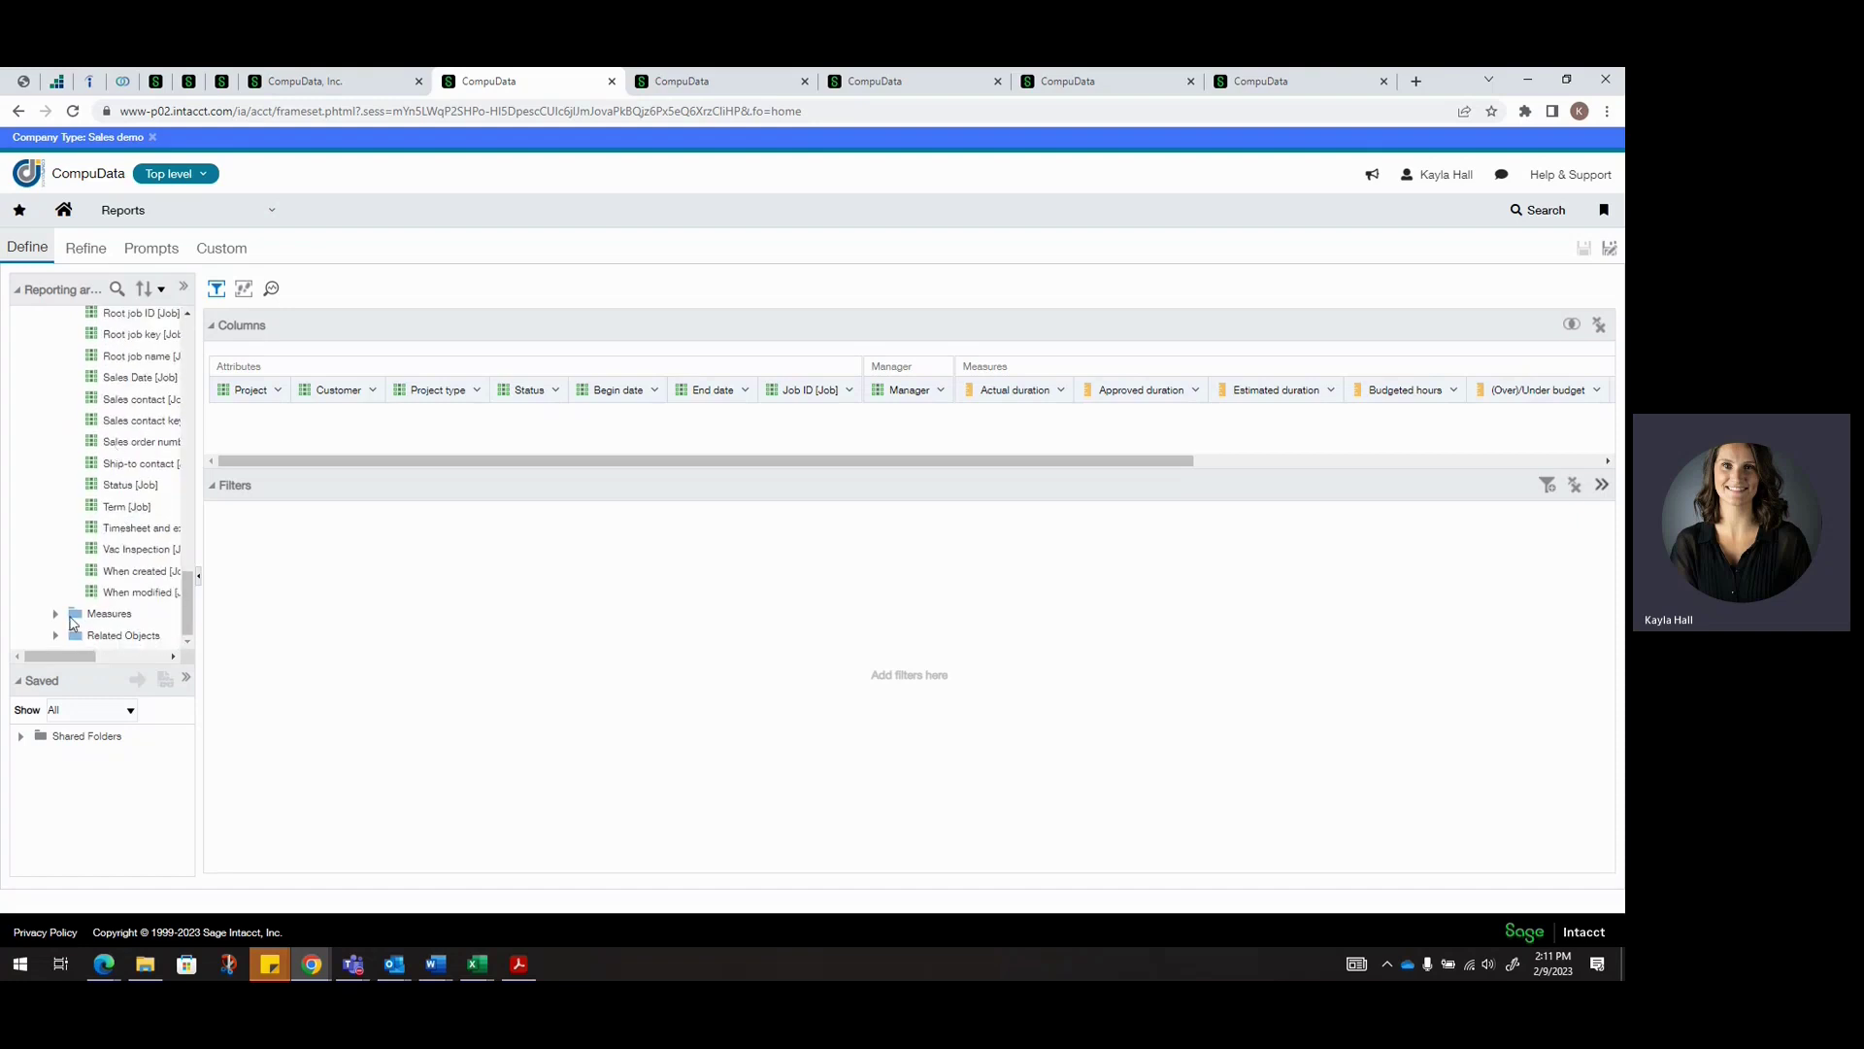
Expand Job's Measures, Related Objects and Manager fields in the reporting tree
left_click(54, 617)
scroll(137, 573, "down", 4)
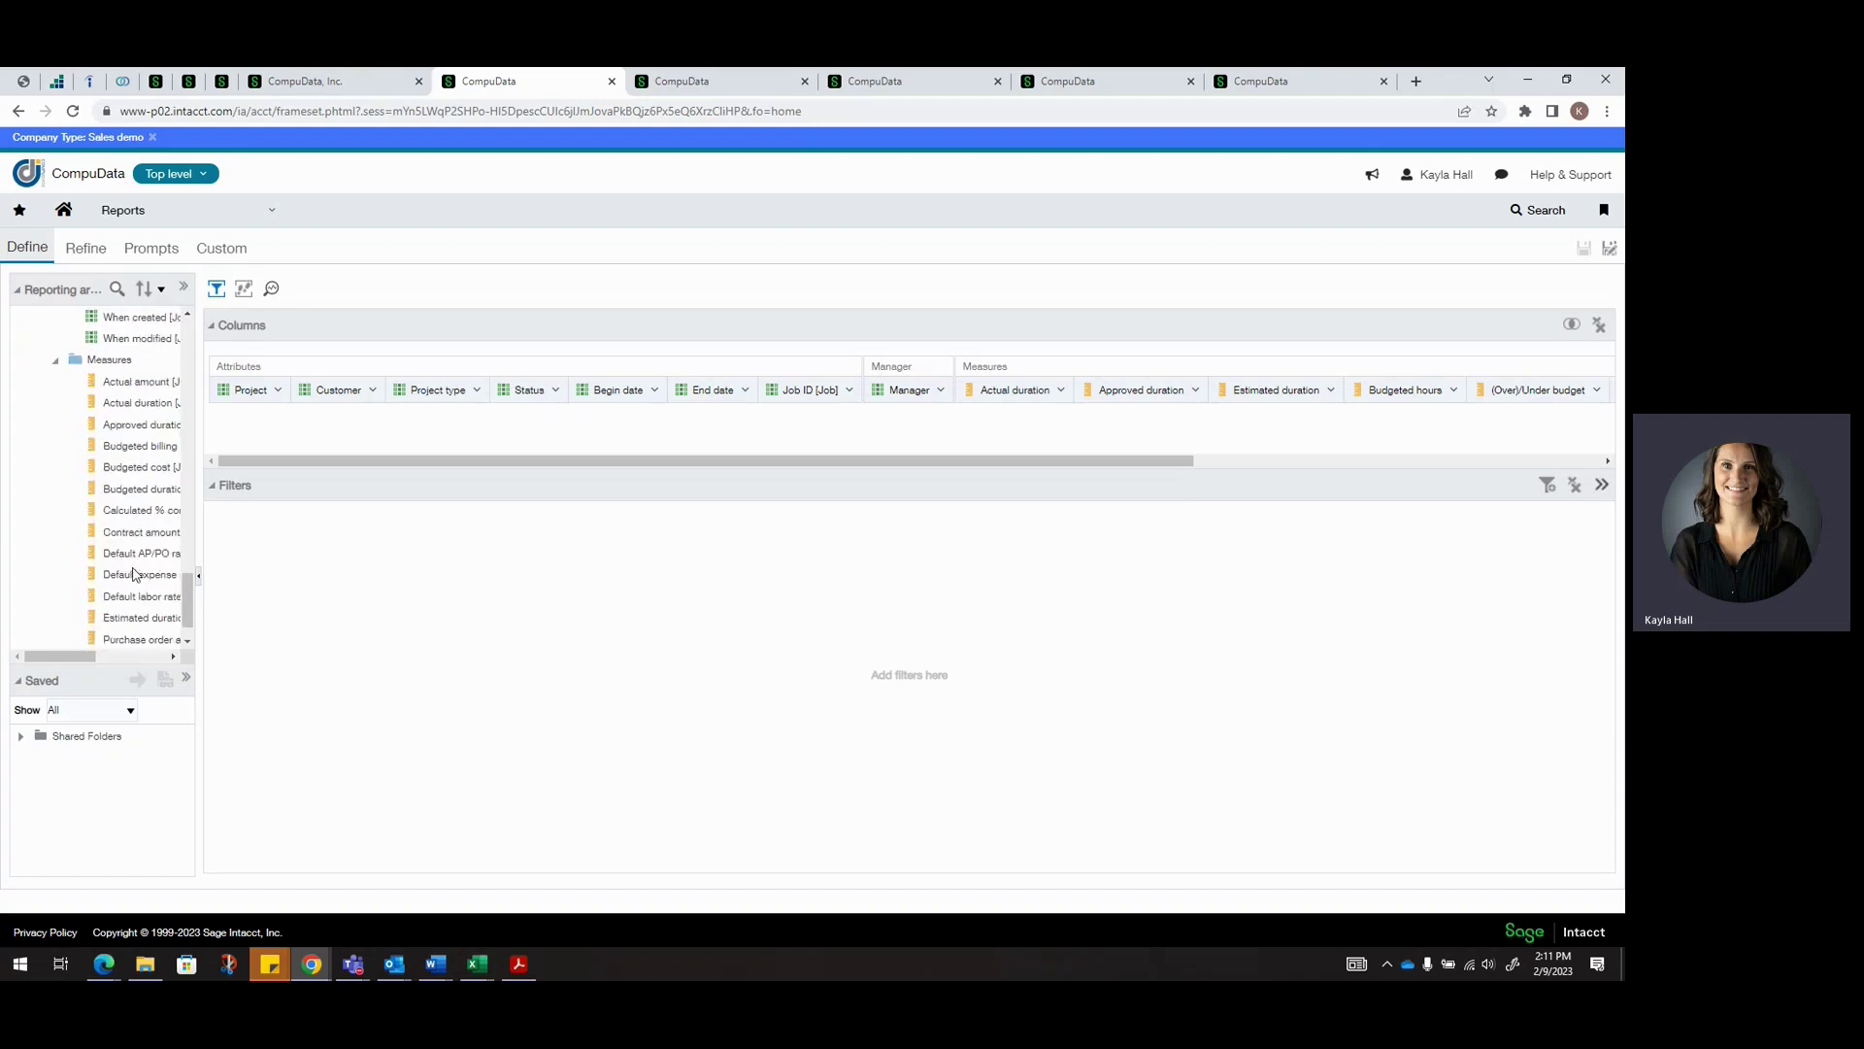
left_click_drag(88, 659, 106, 659)
scroll(102, 475, "down", 1)
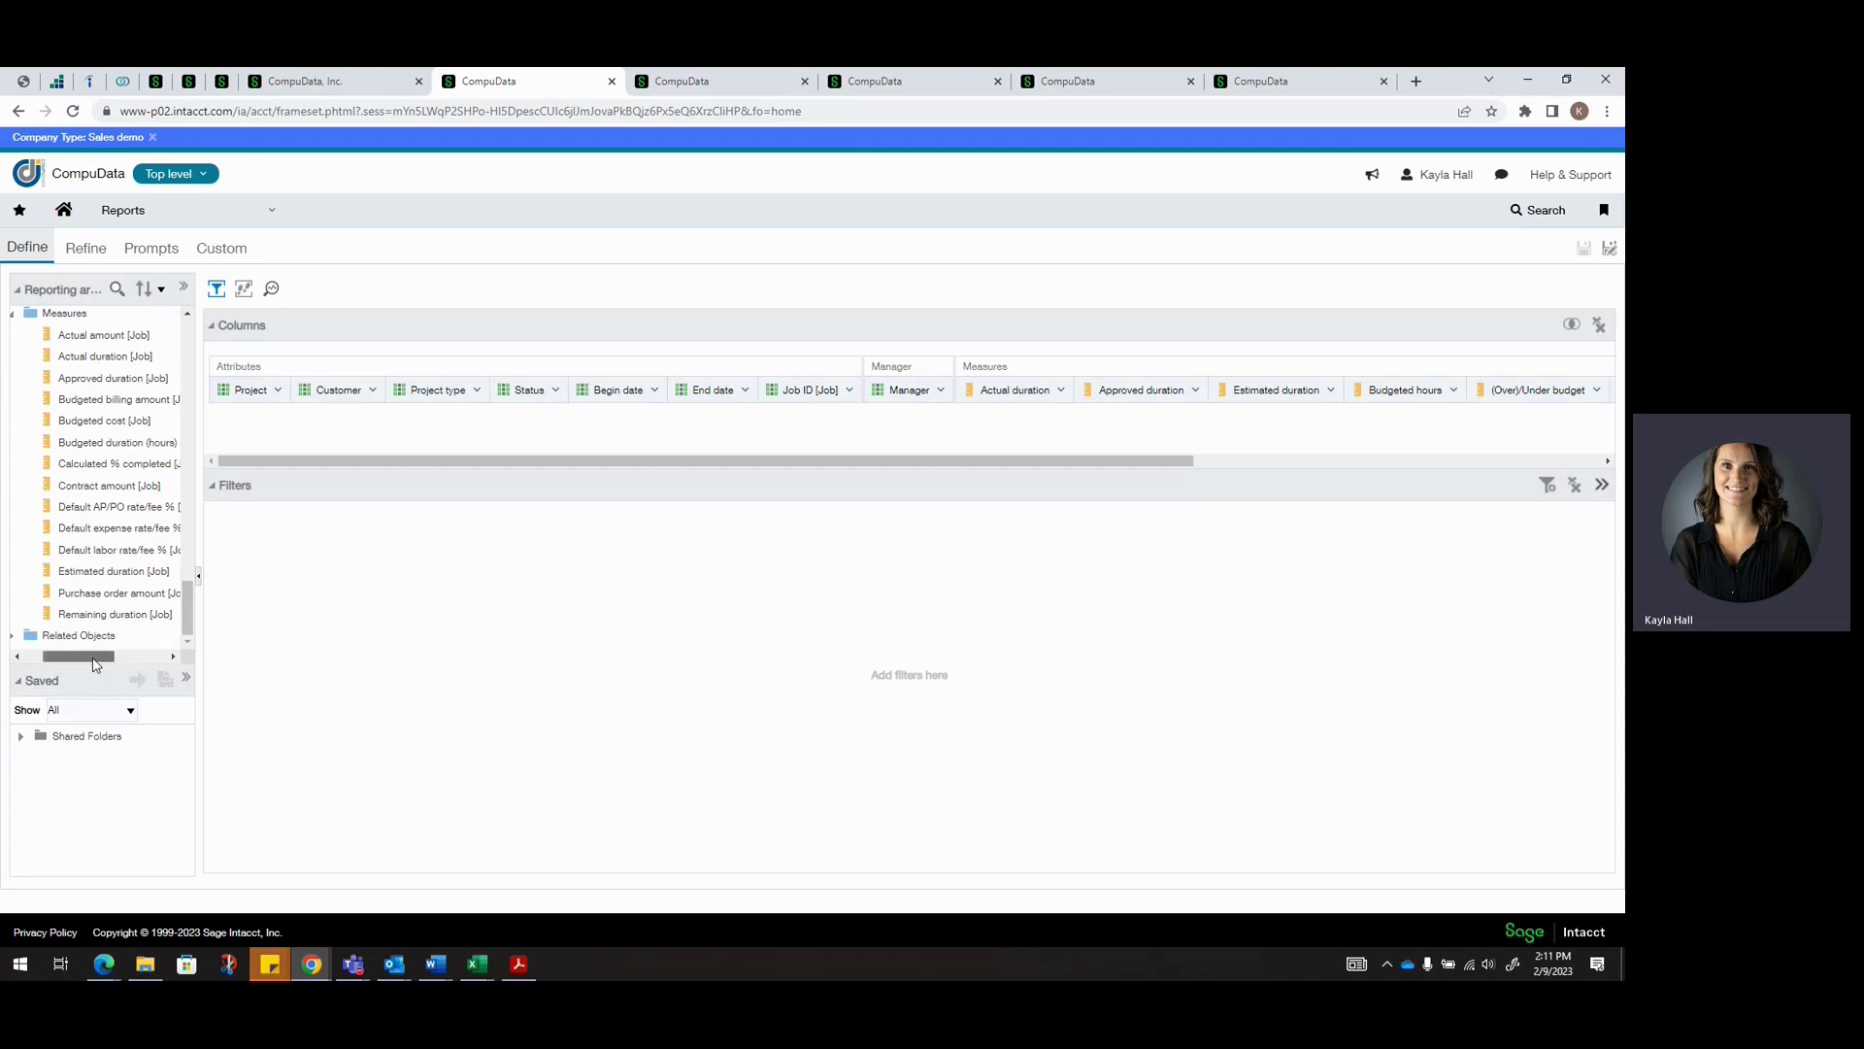
left_click_drag(82, 657, 65, 656)
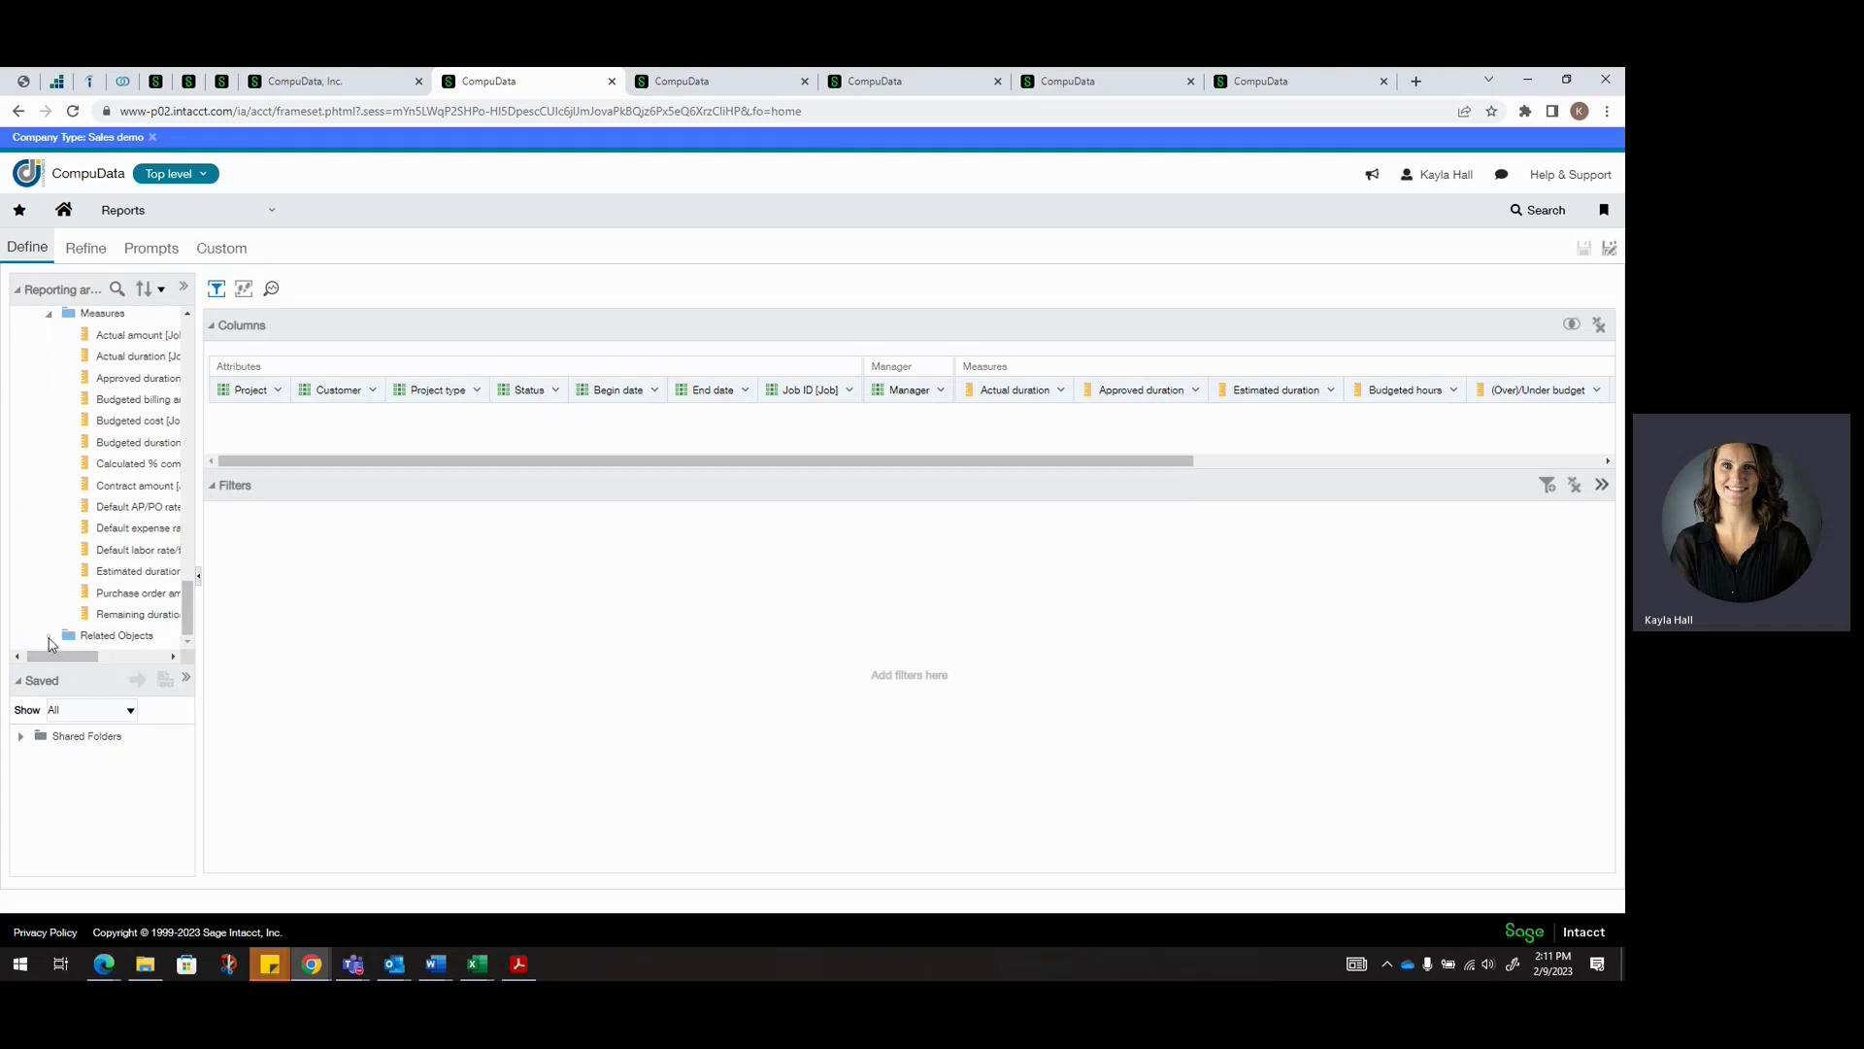
left_click(48, 637)
scroll(97, 597, "down", 4)
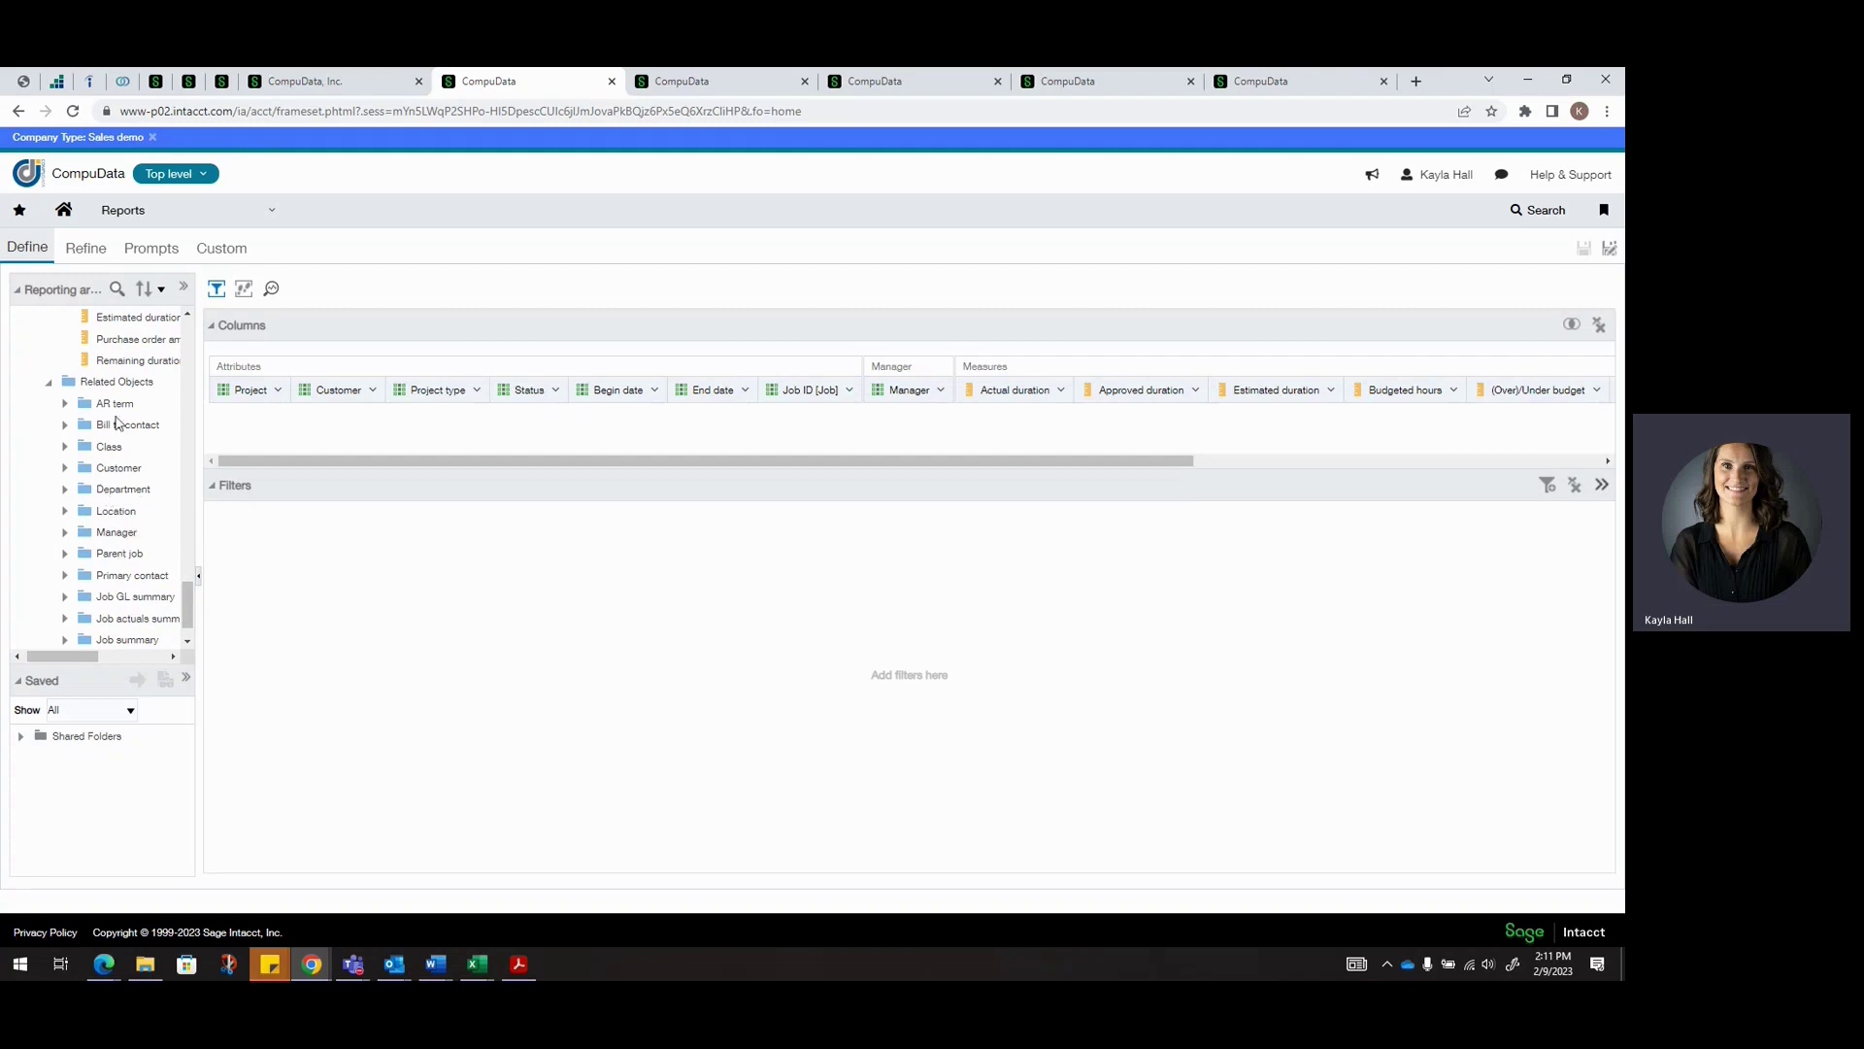
scroll(108, 512, "down", 1)
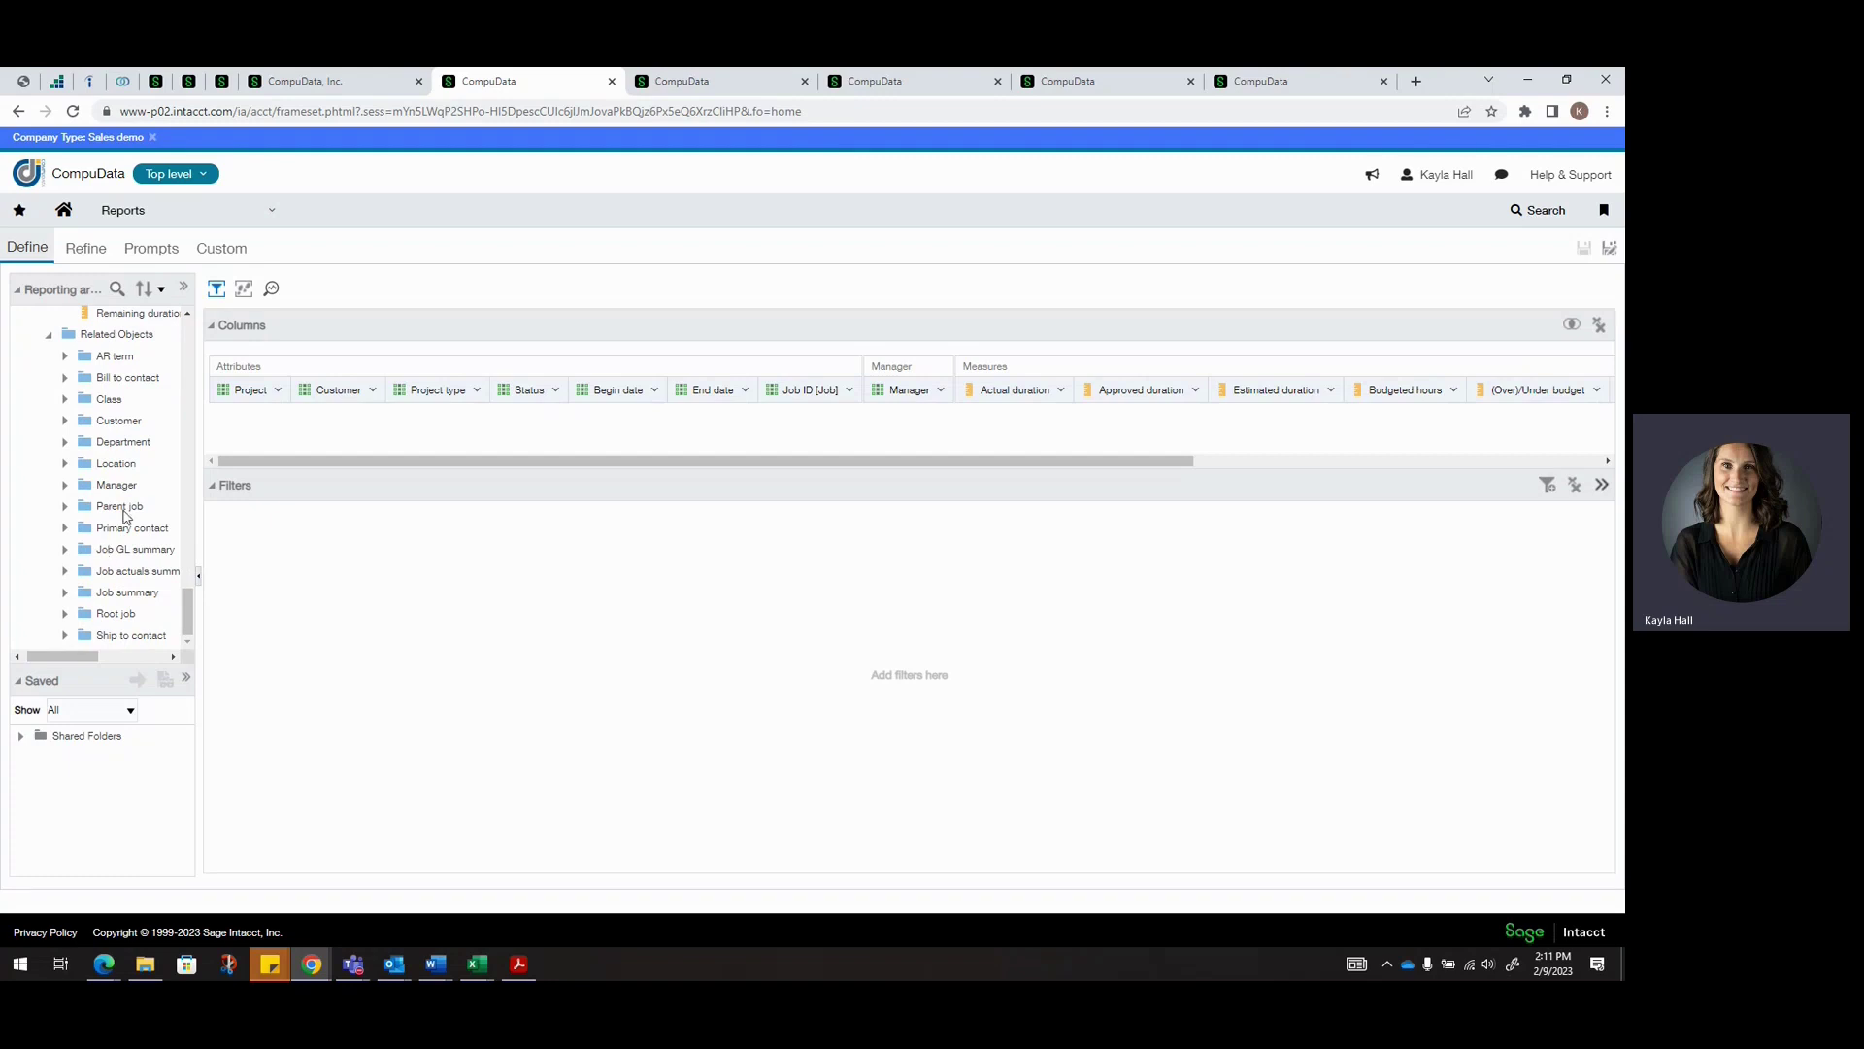
left_click(65, 485)
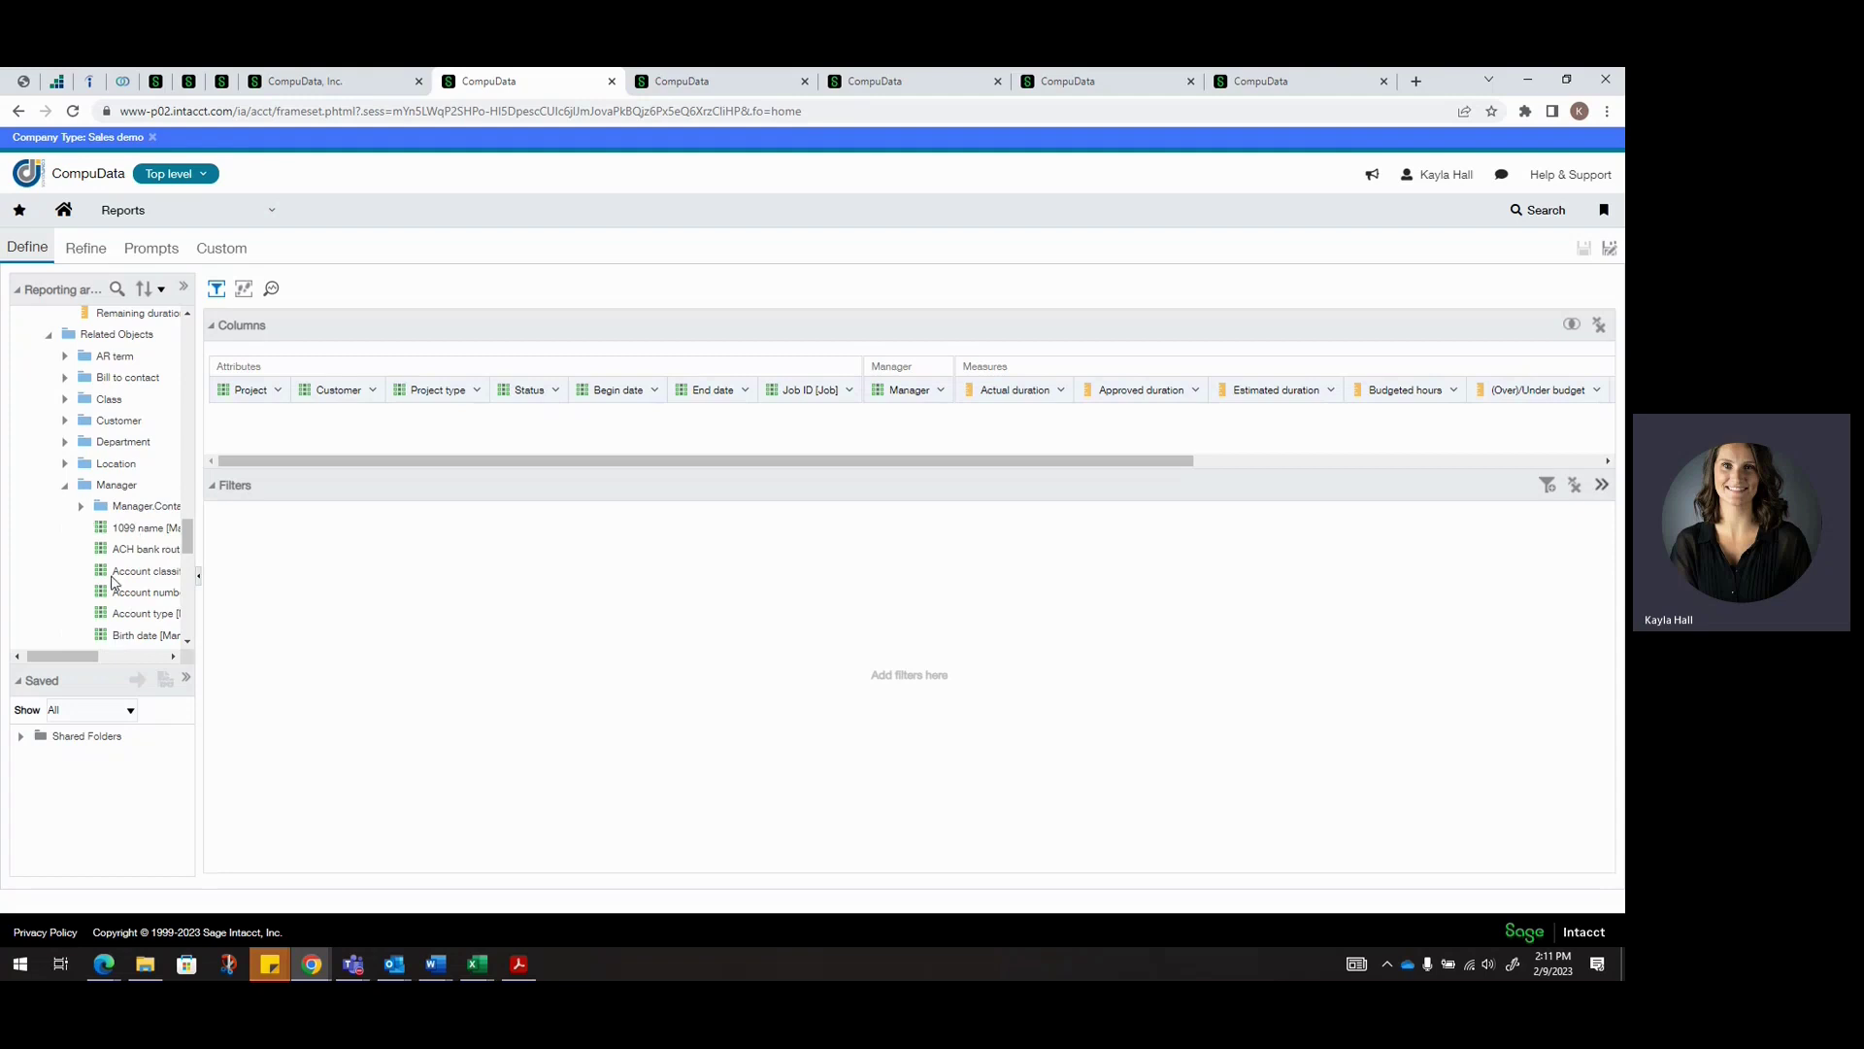
scroll(117, 582, "up", 2)
scroll(118, 583, "up", 20)
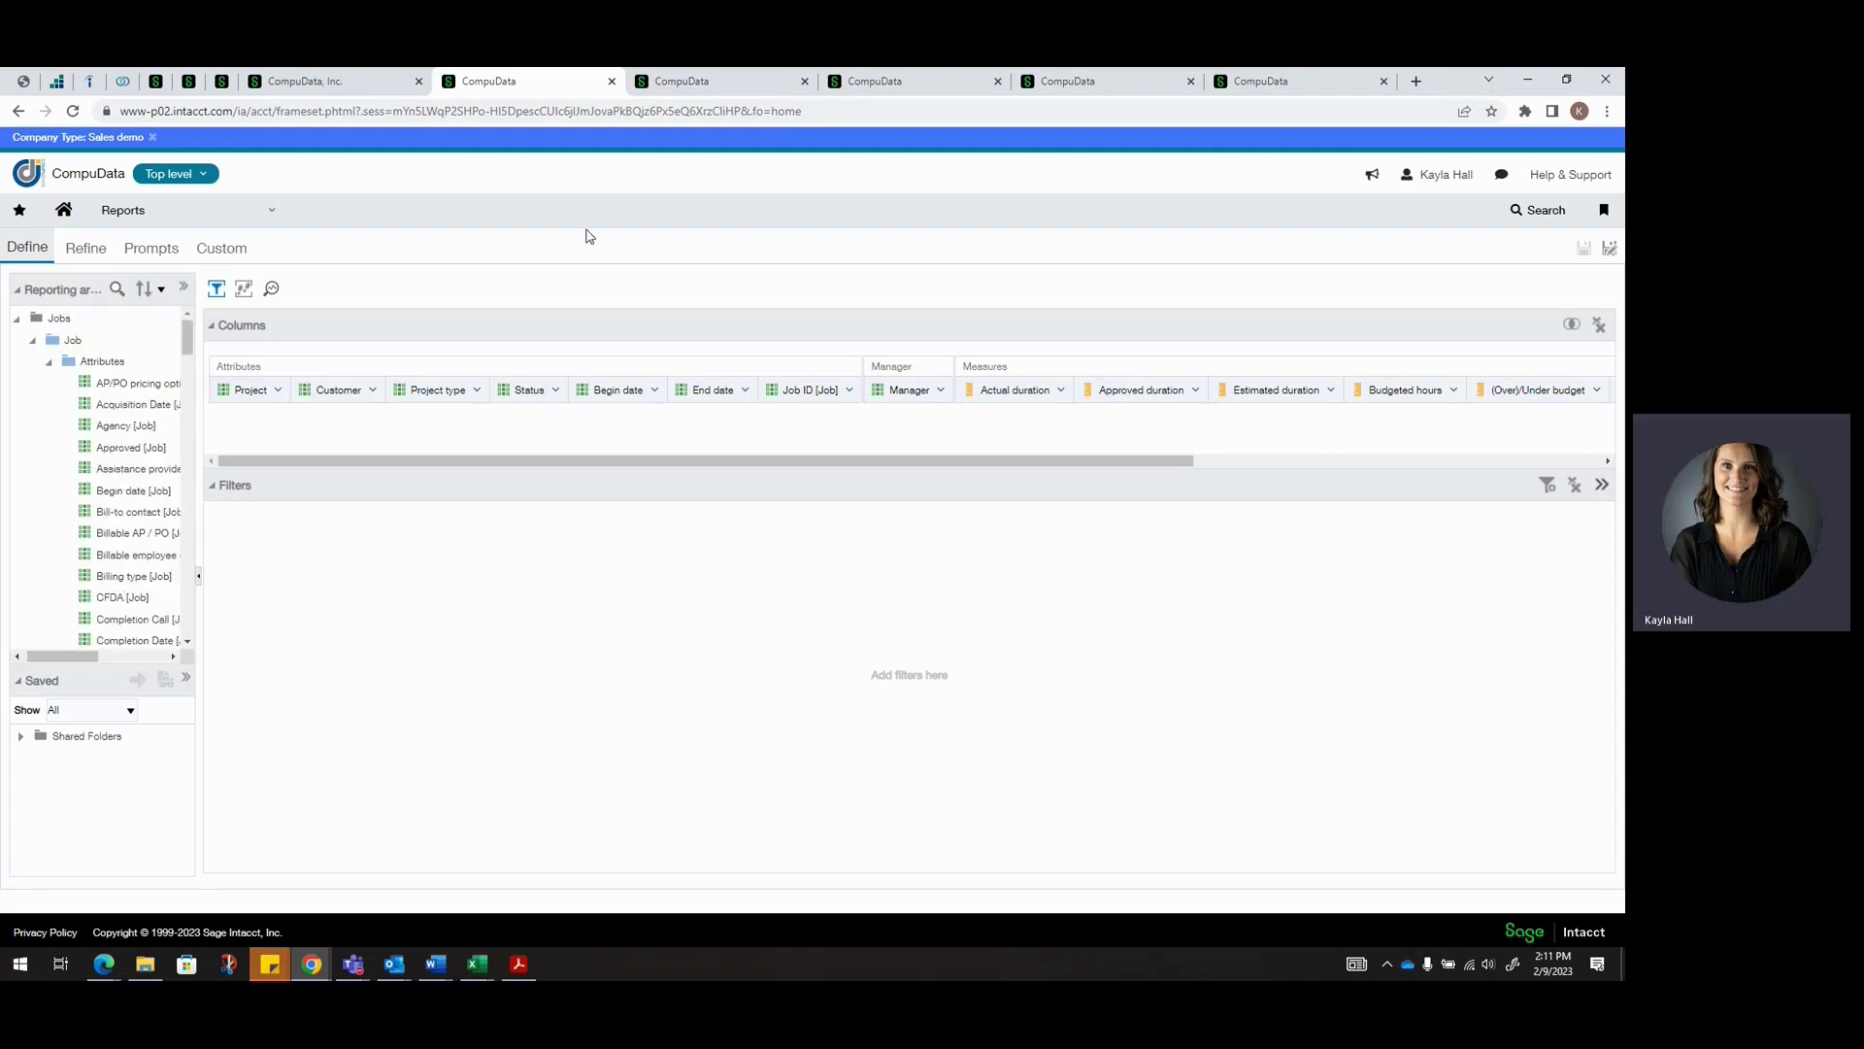
Switch to the AP Vendor Aging Summary report and expand its AP detail attributes
left_click(690, 83)
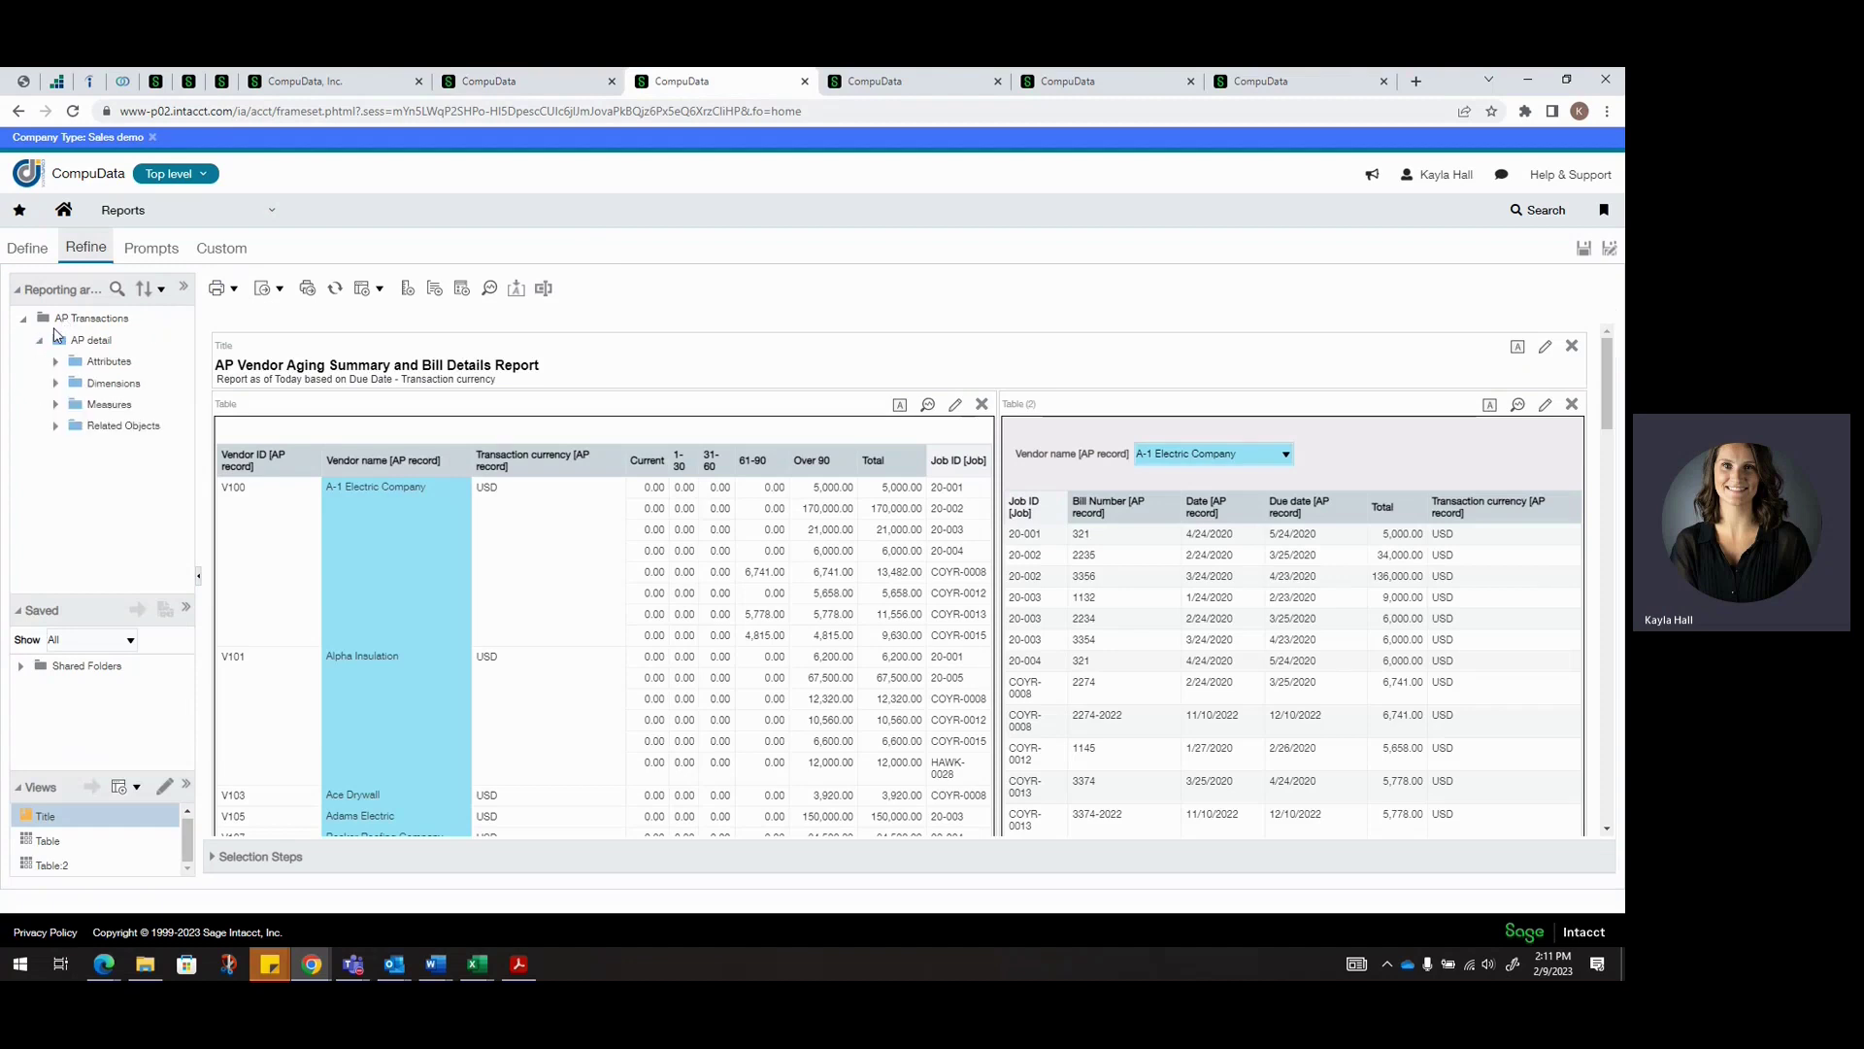
left_click(57, 362)
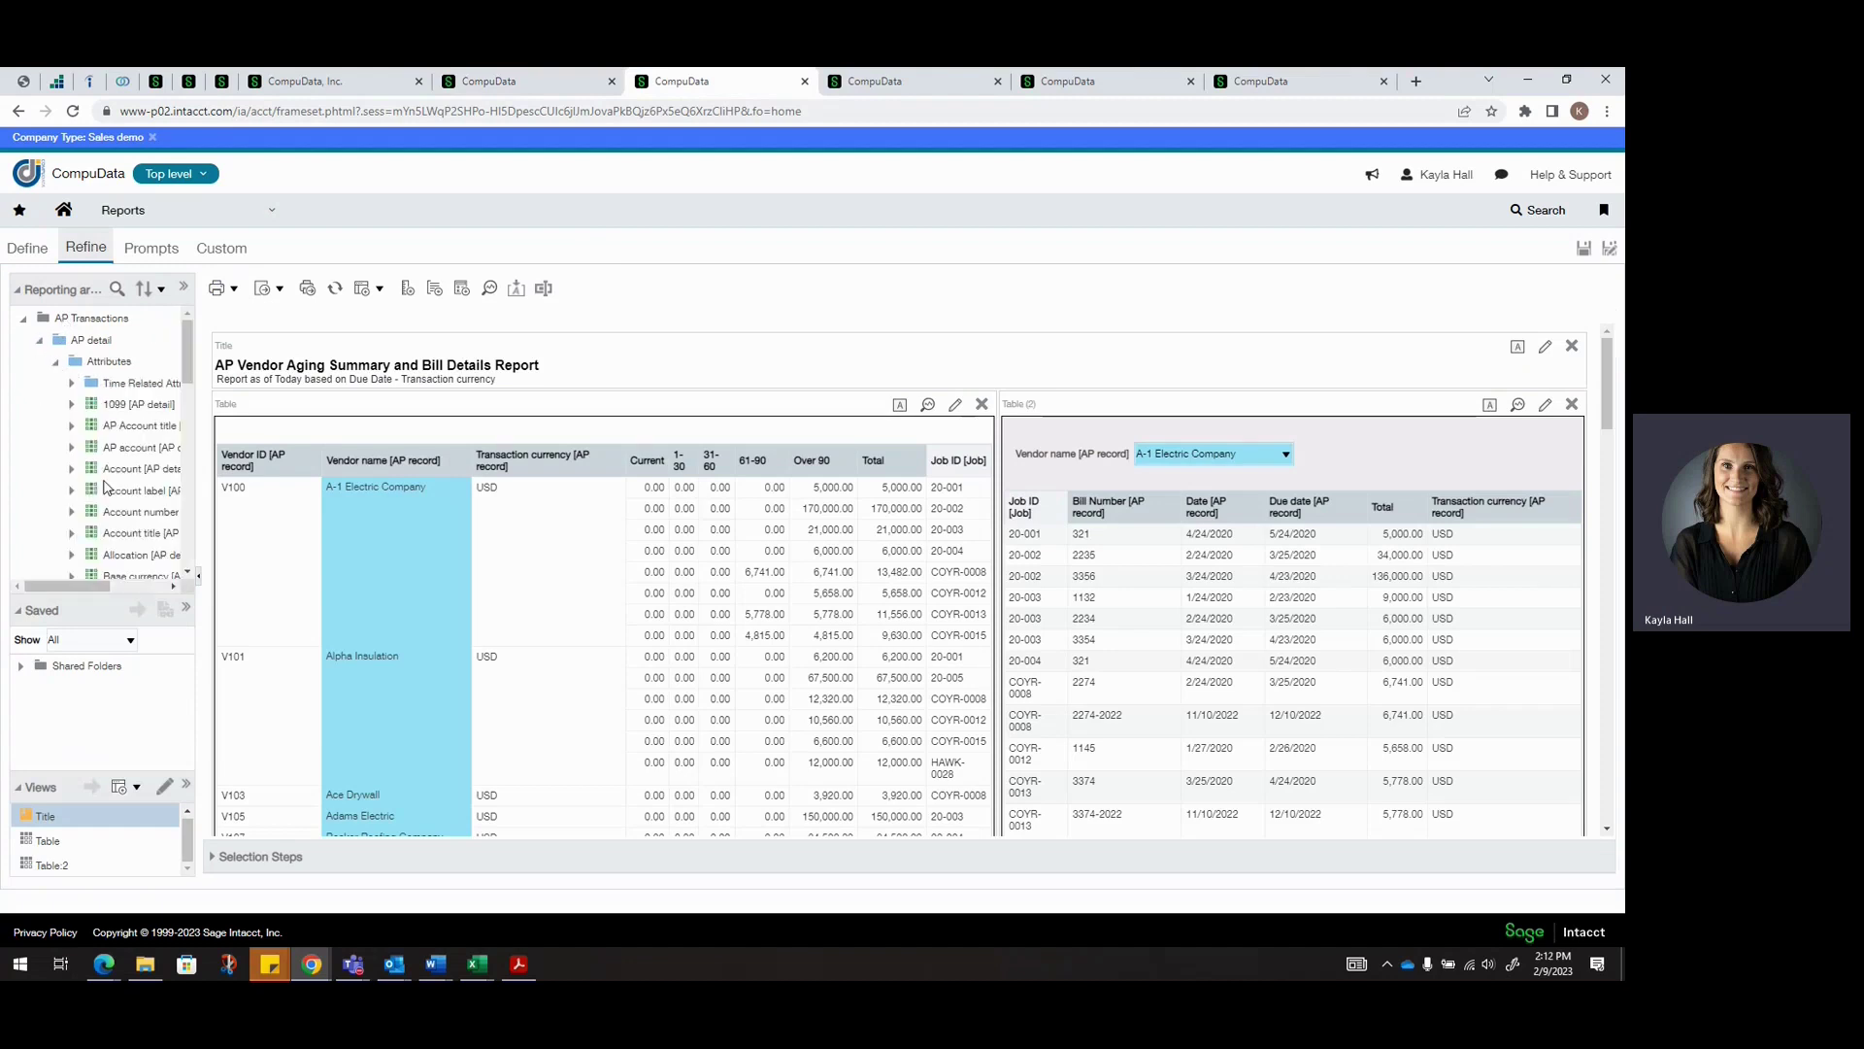
scroll(68, 362, "down", 10)
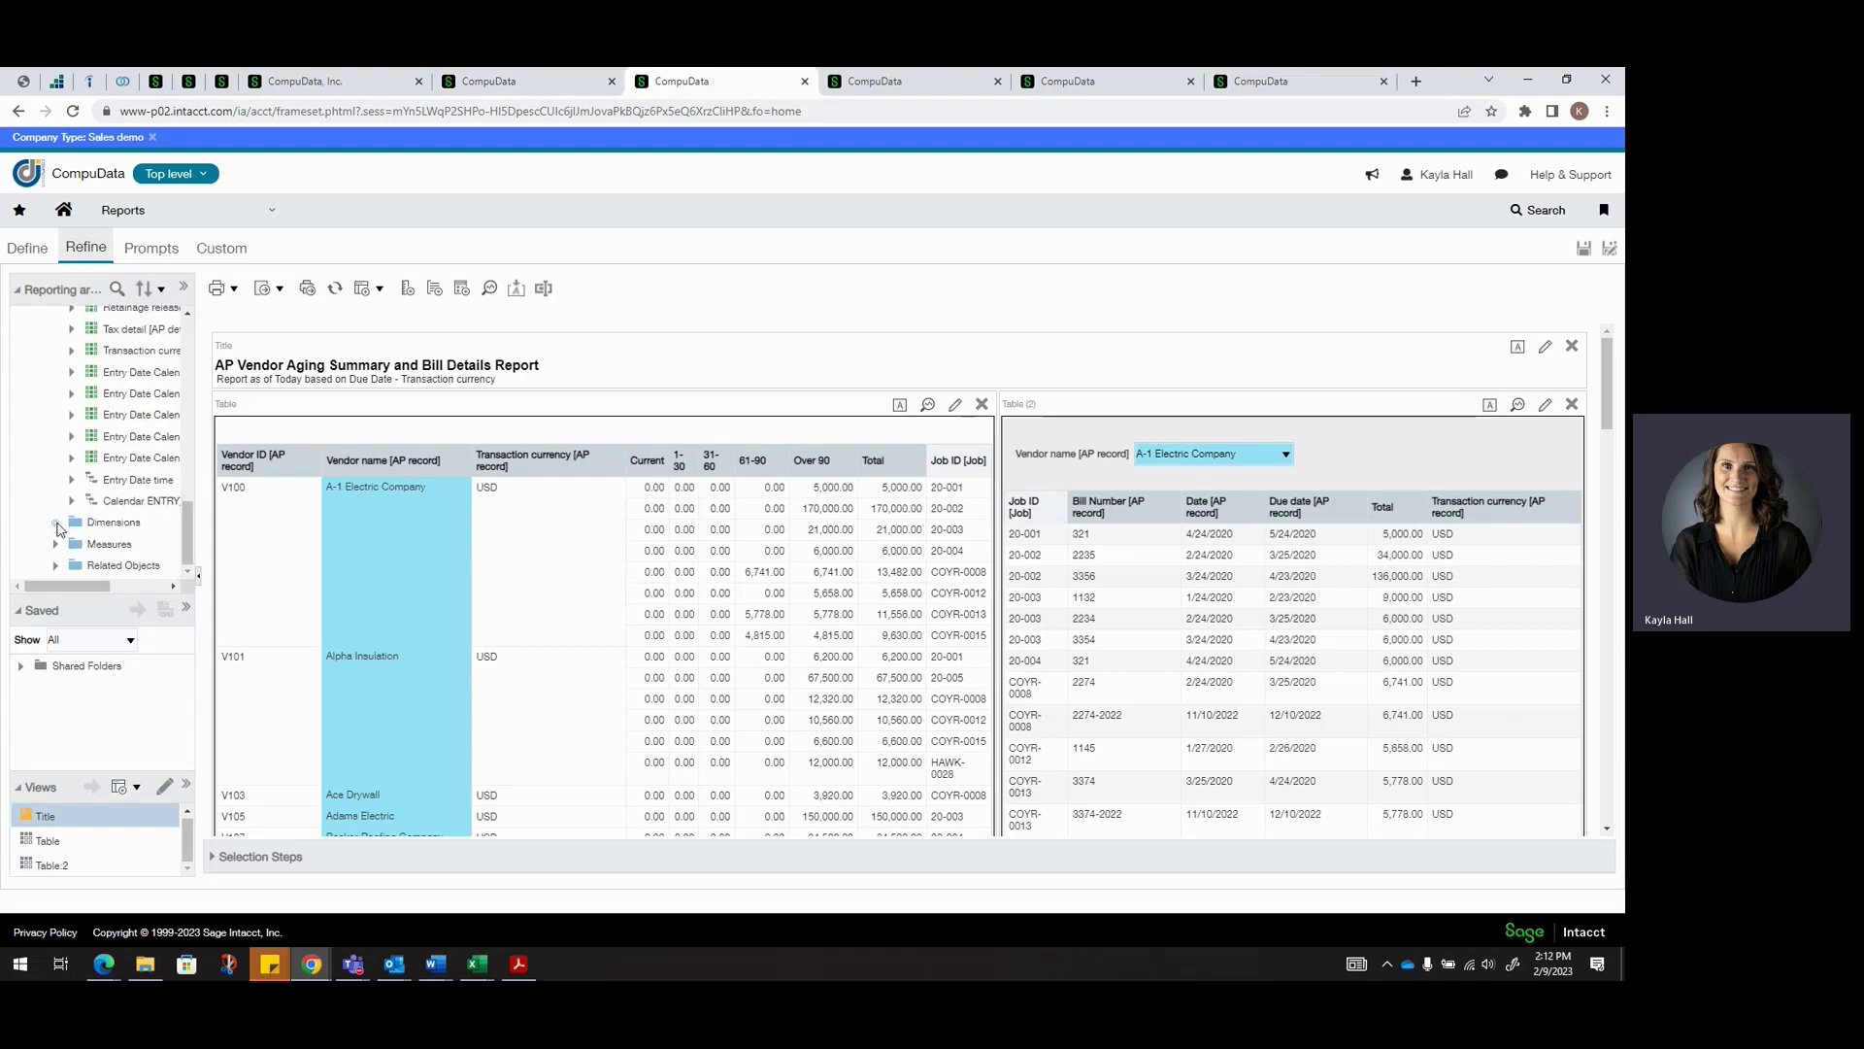
Expand the Dimensions and Related Objects field groups to browse the available fields
left_click(55, 522)
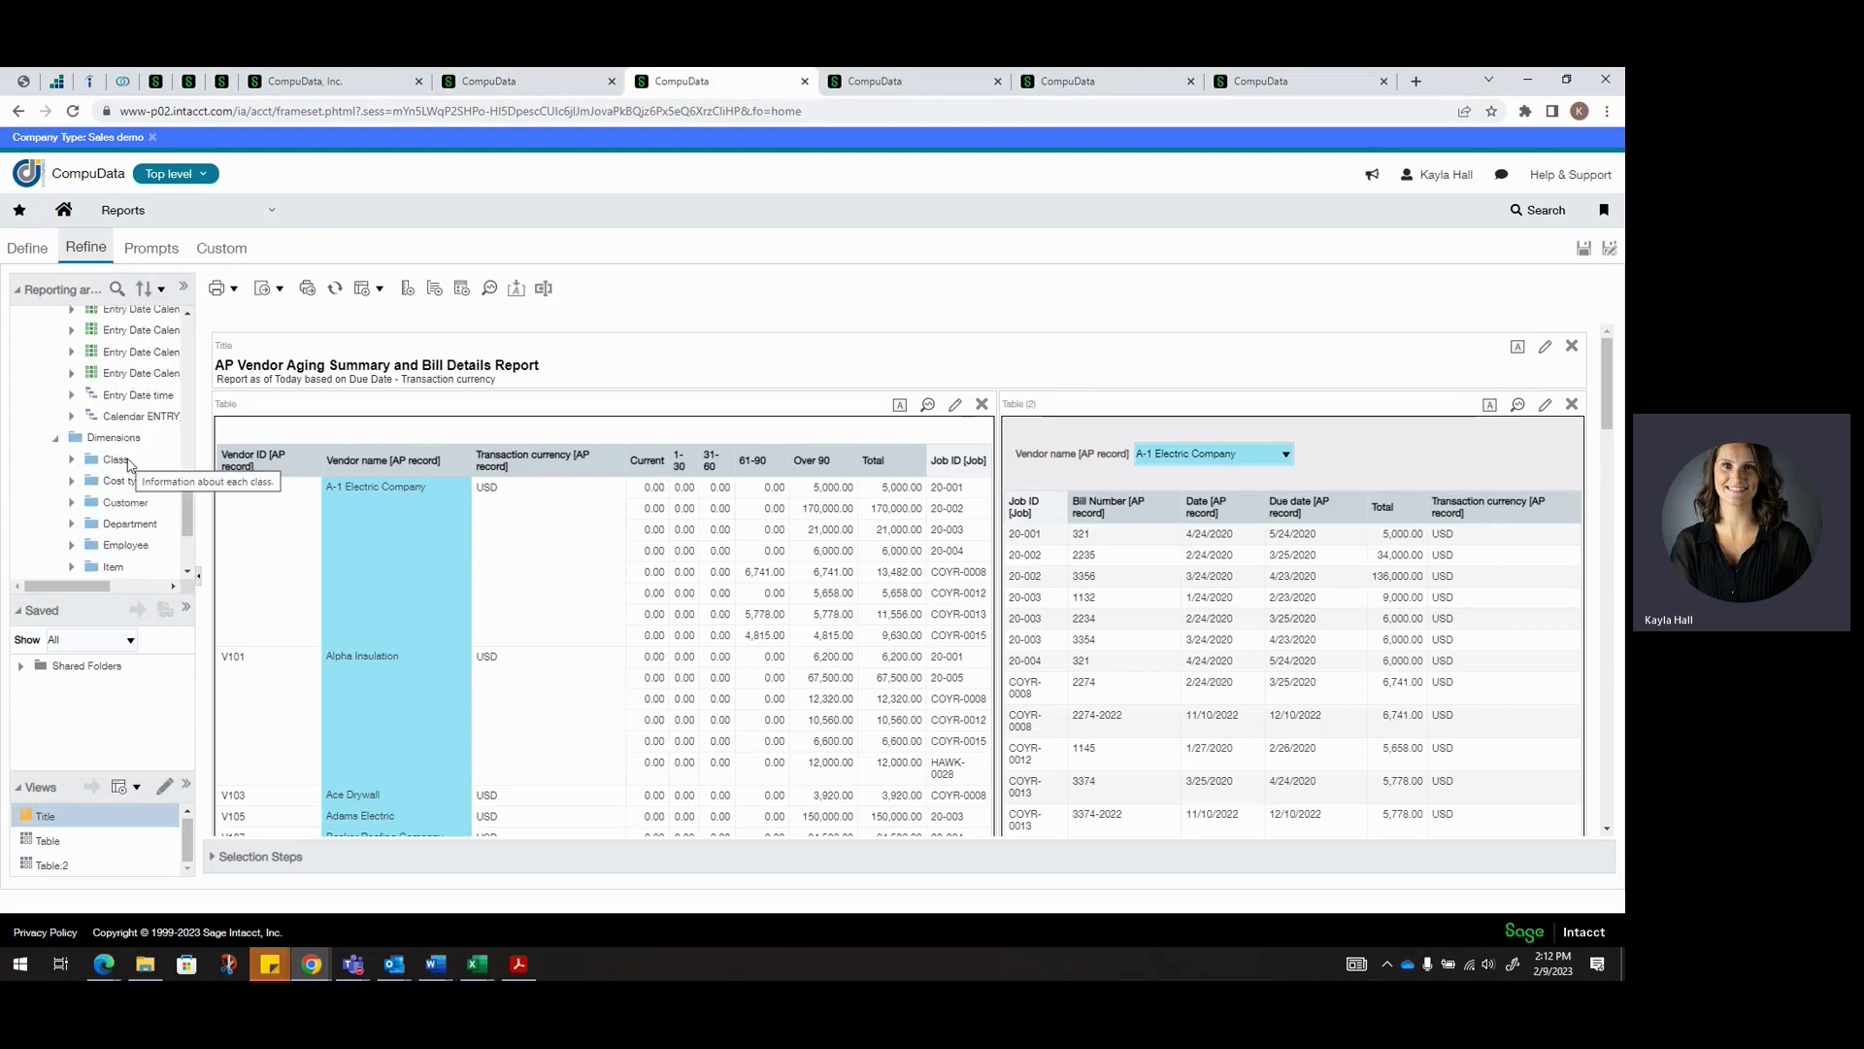
scroll(134, 466, "down", 3)
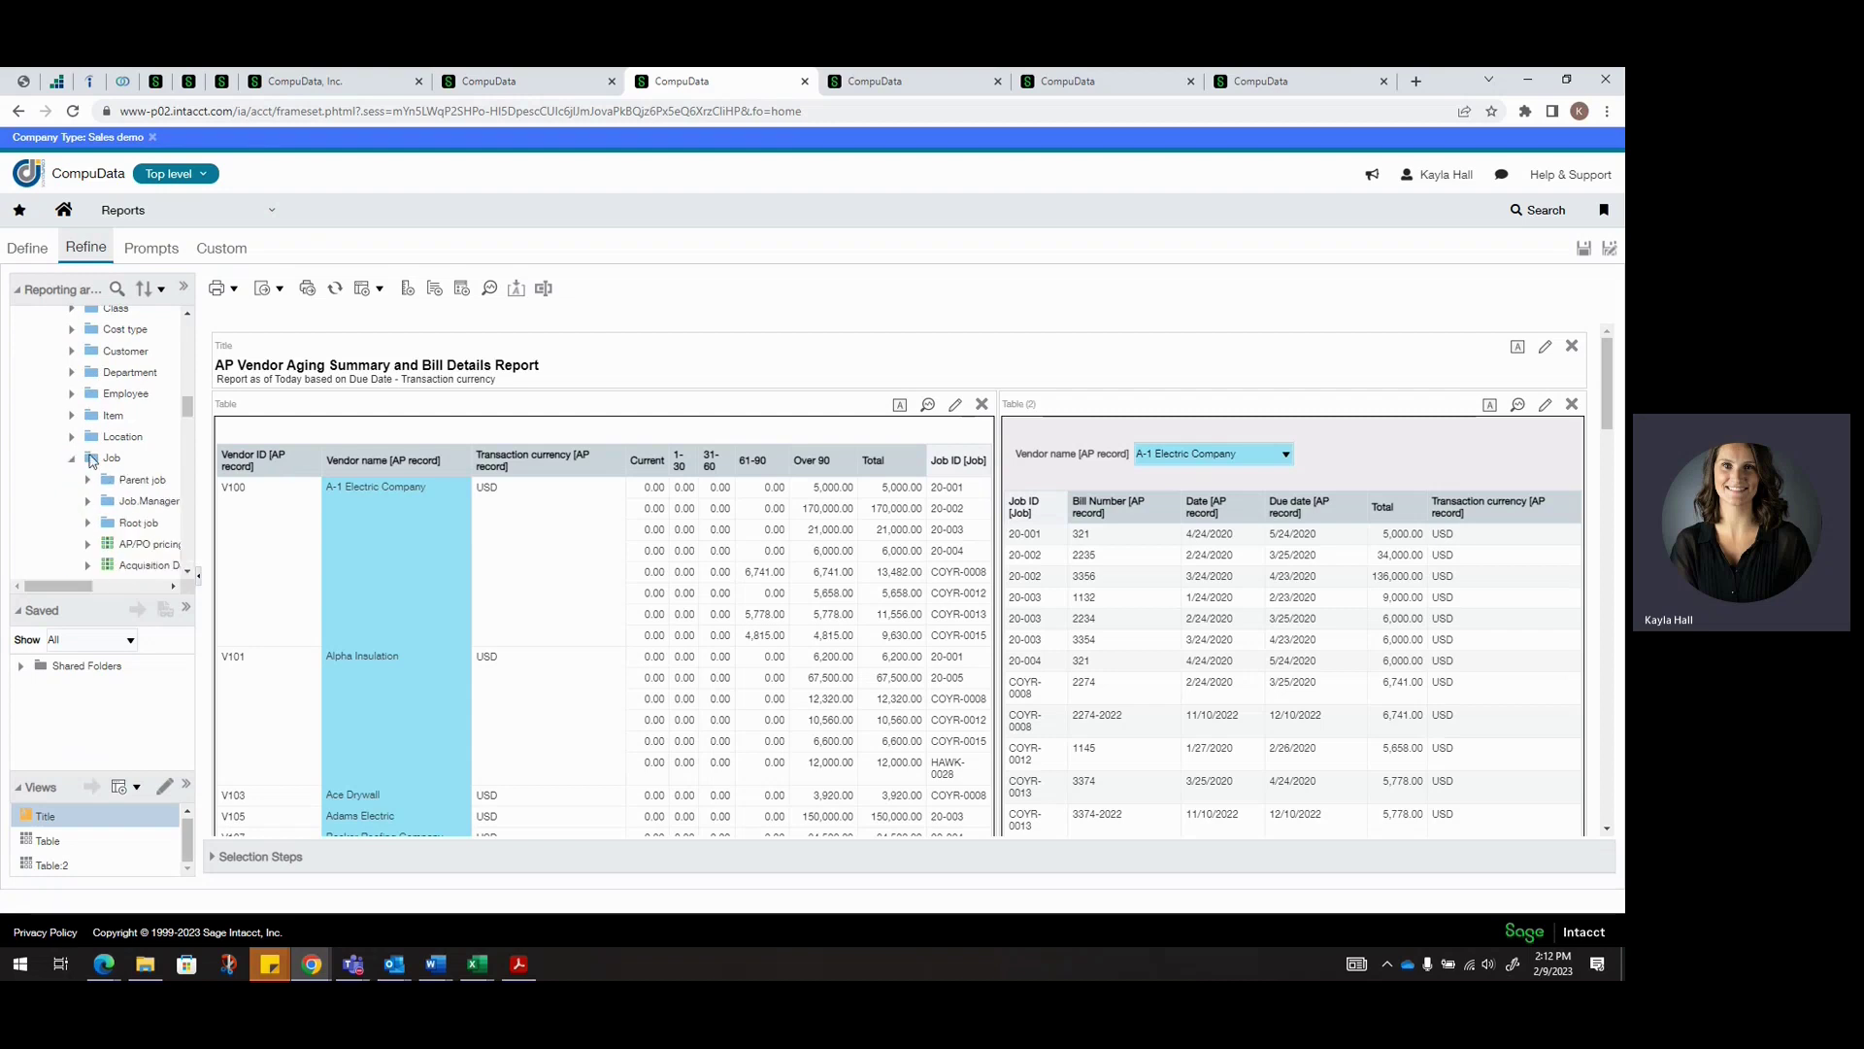
scroll(124, 473, "down", 1)
scroll(124, 476, "down", 2)
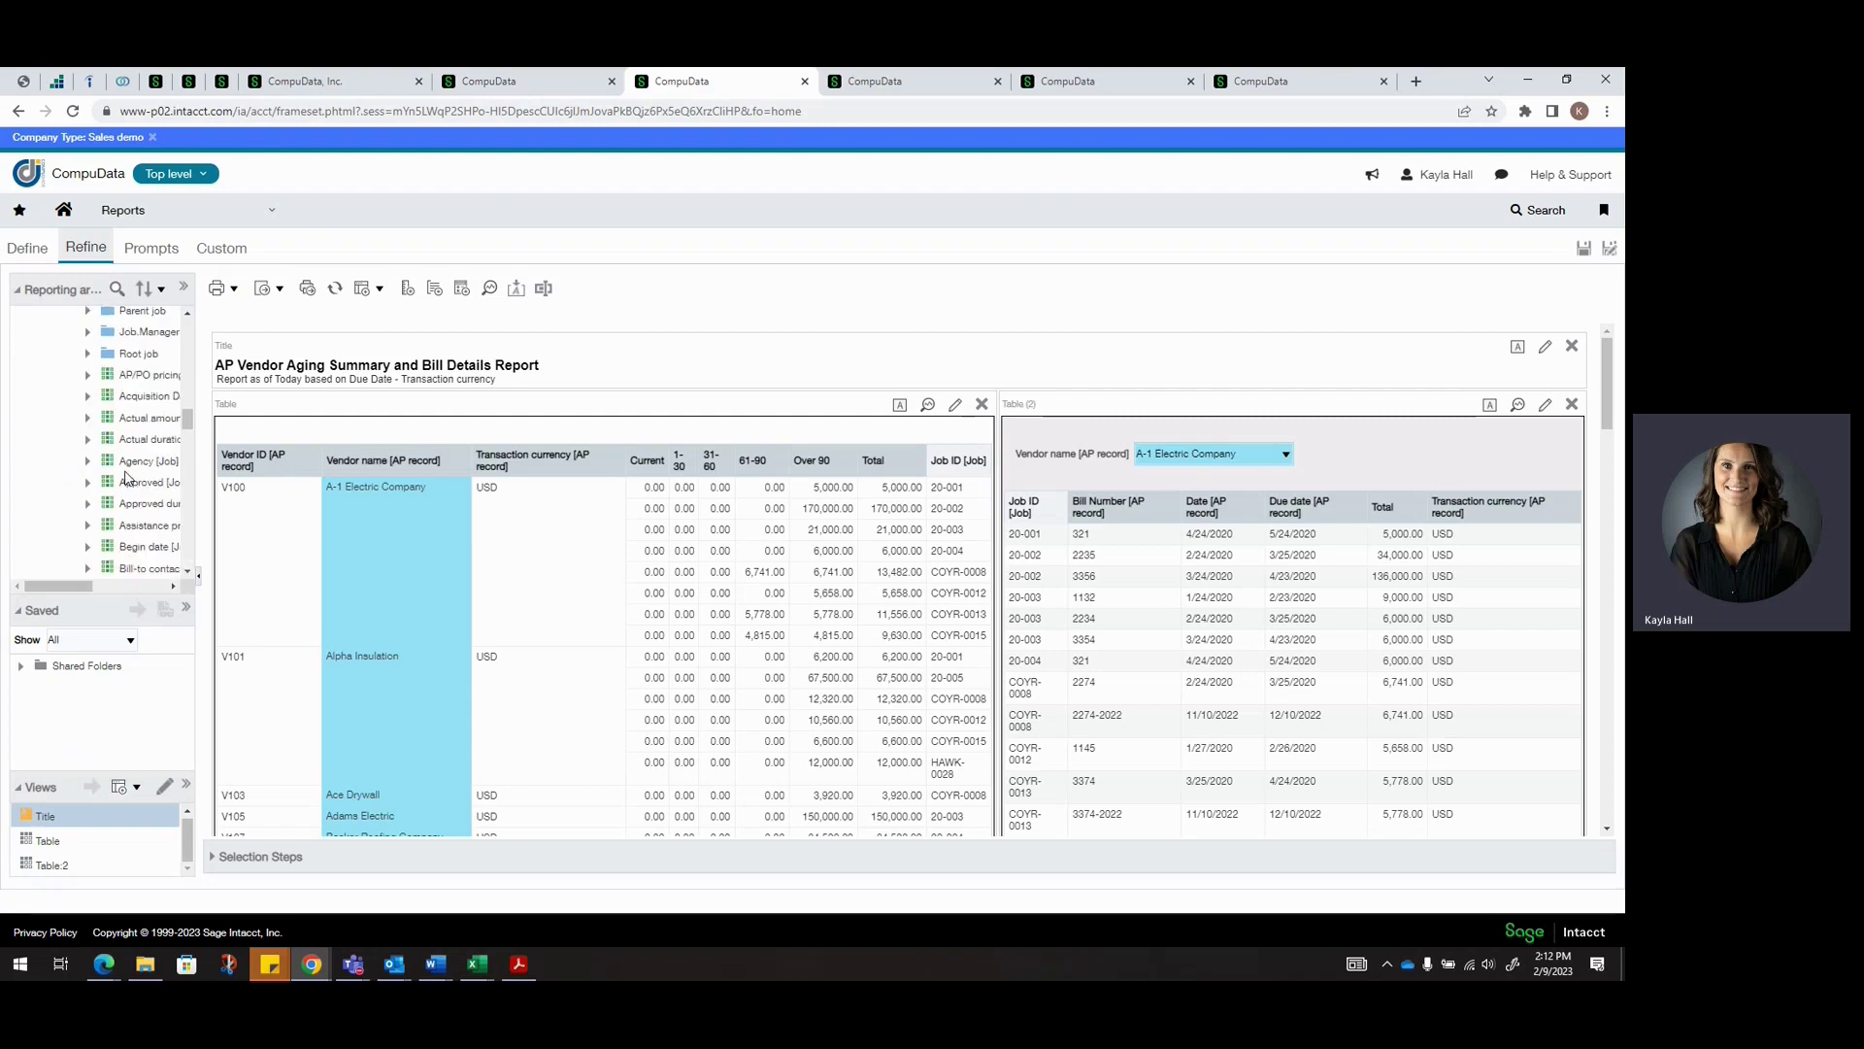
scroll(139, 504, "down", 3)
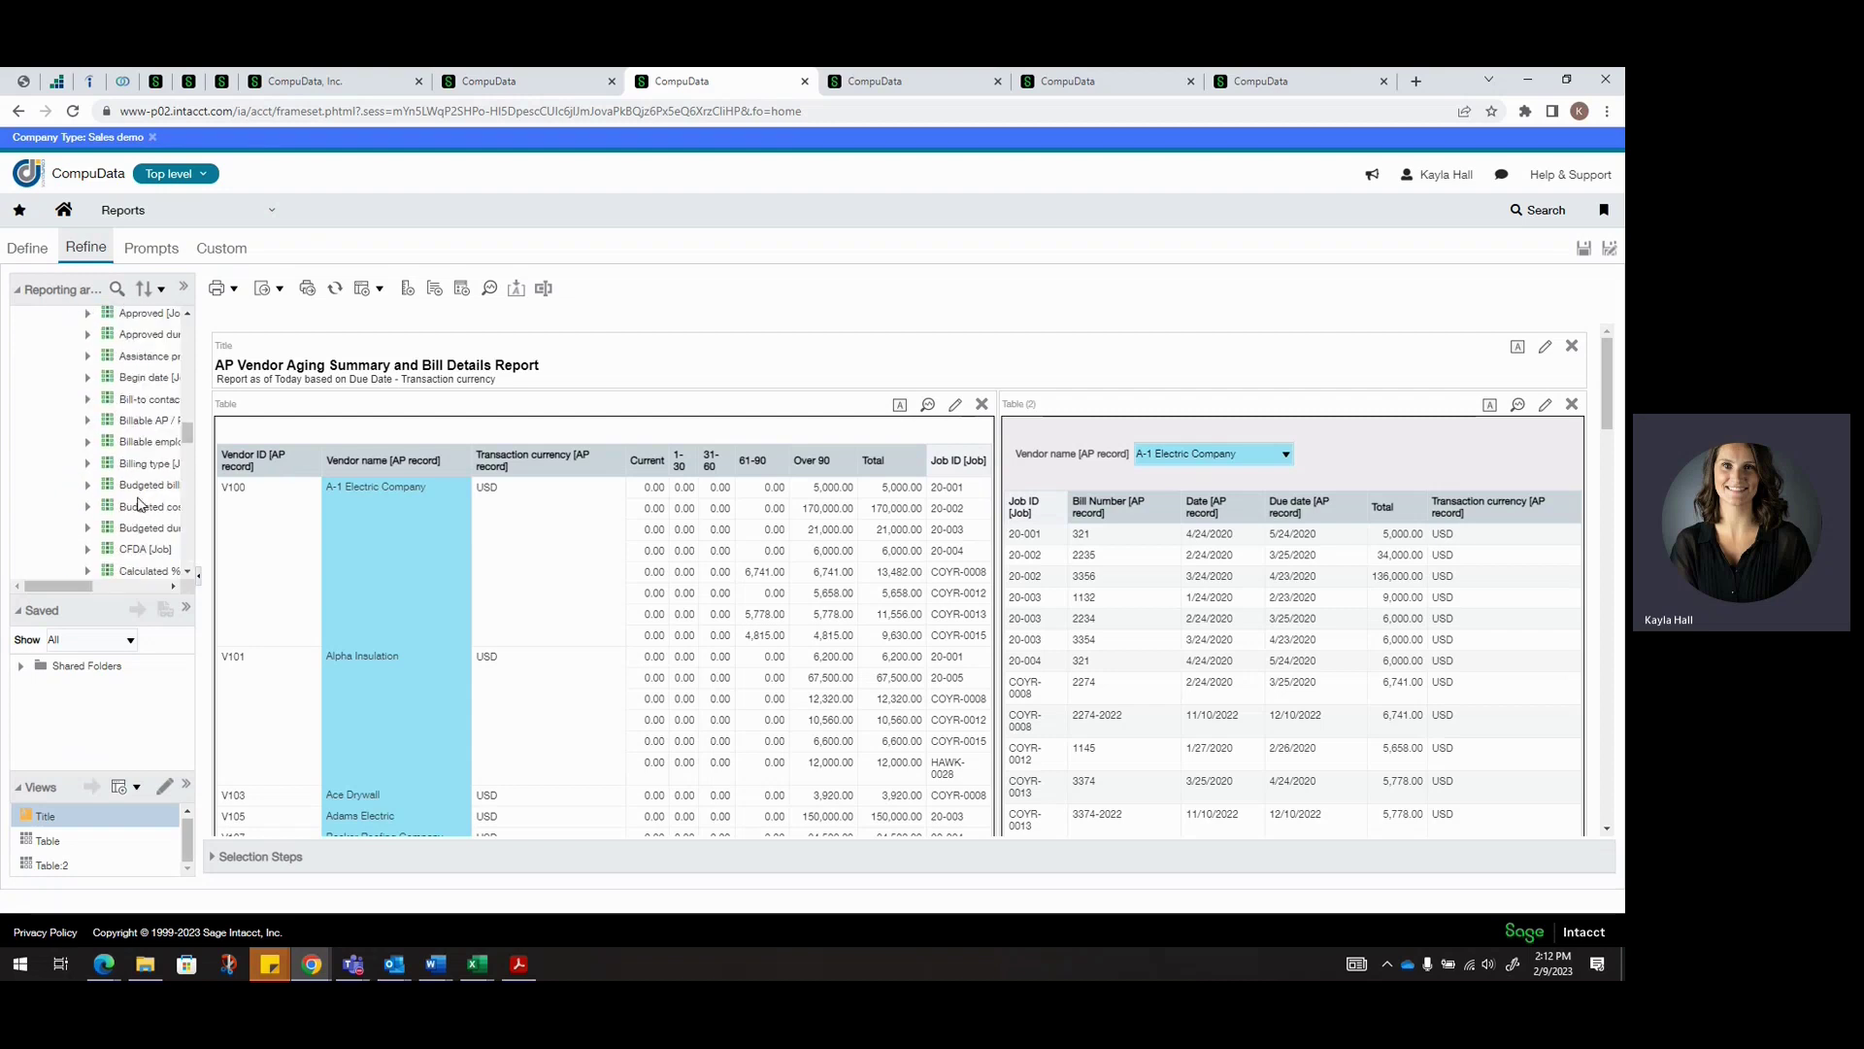
scroll(125, 432, "down", 12)
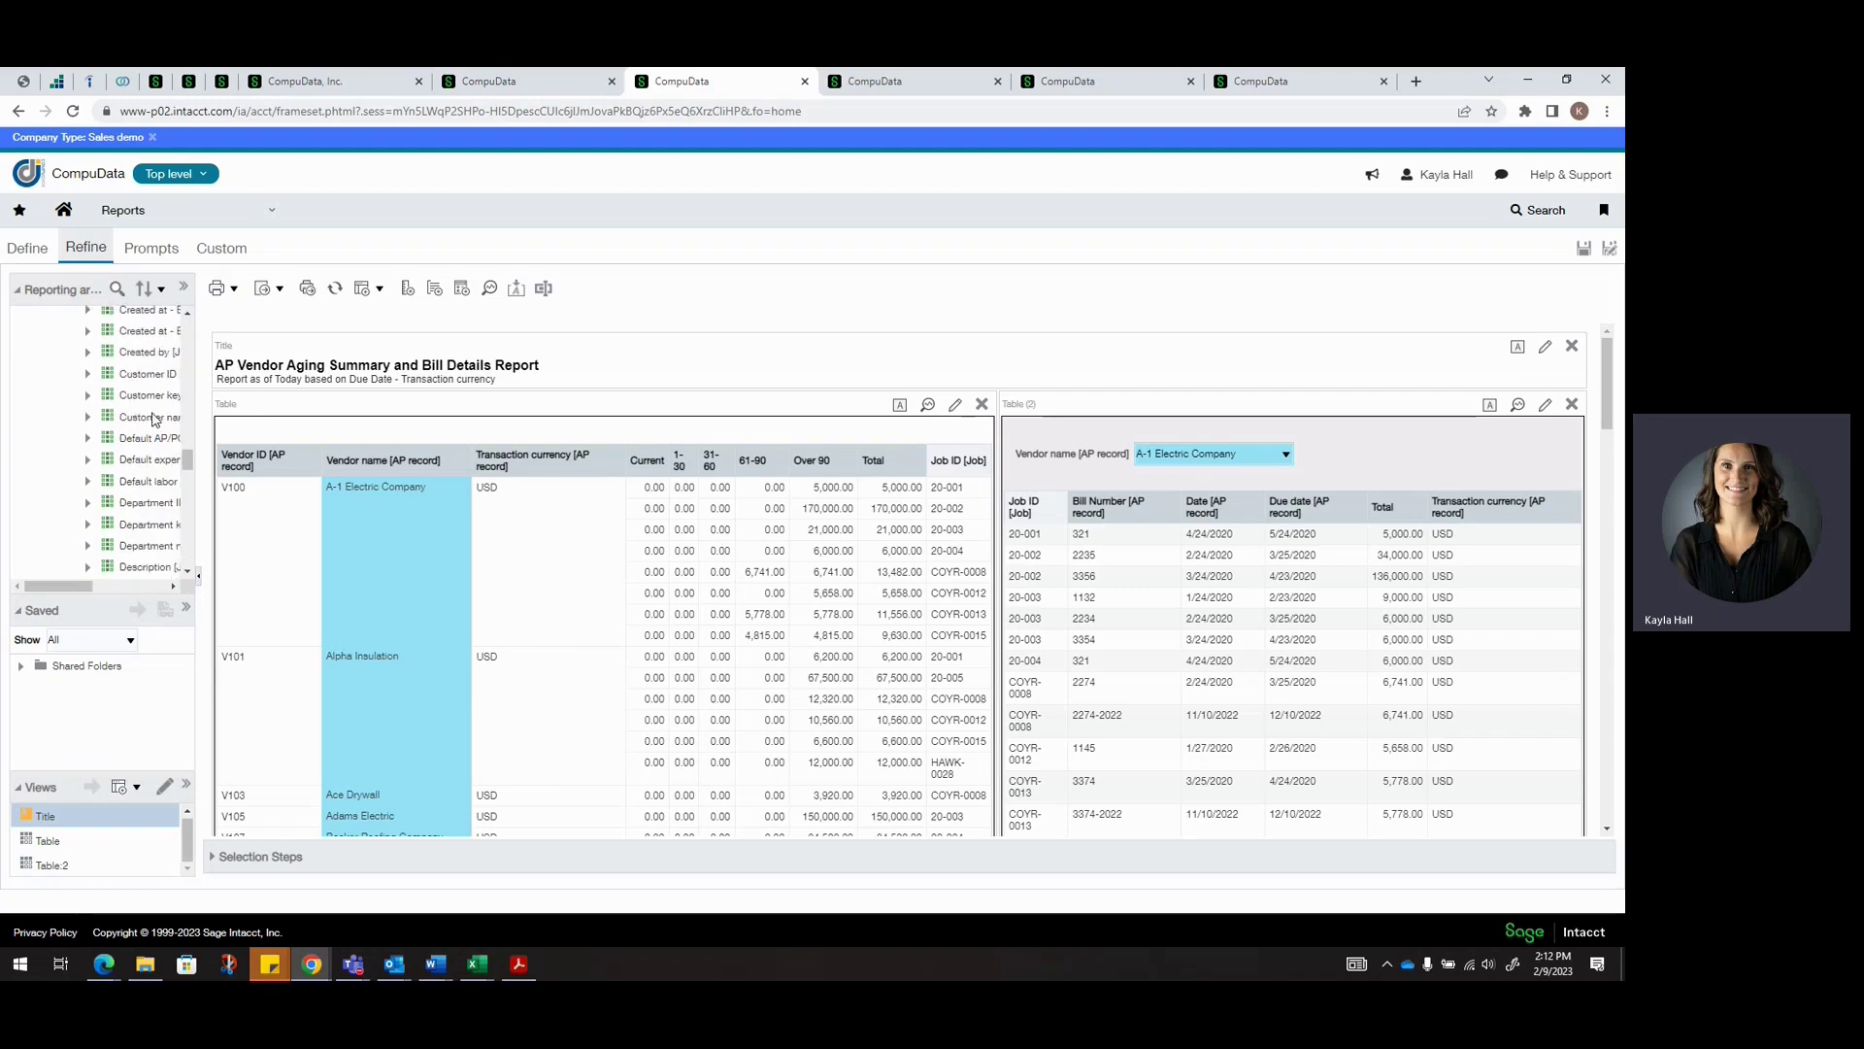
scroll(155, 432, "down", 8)
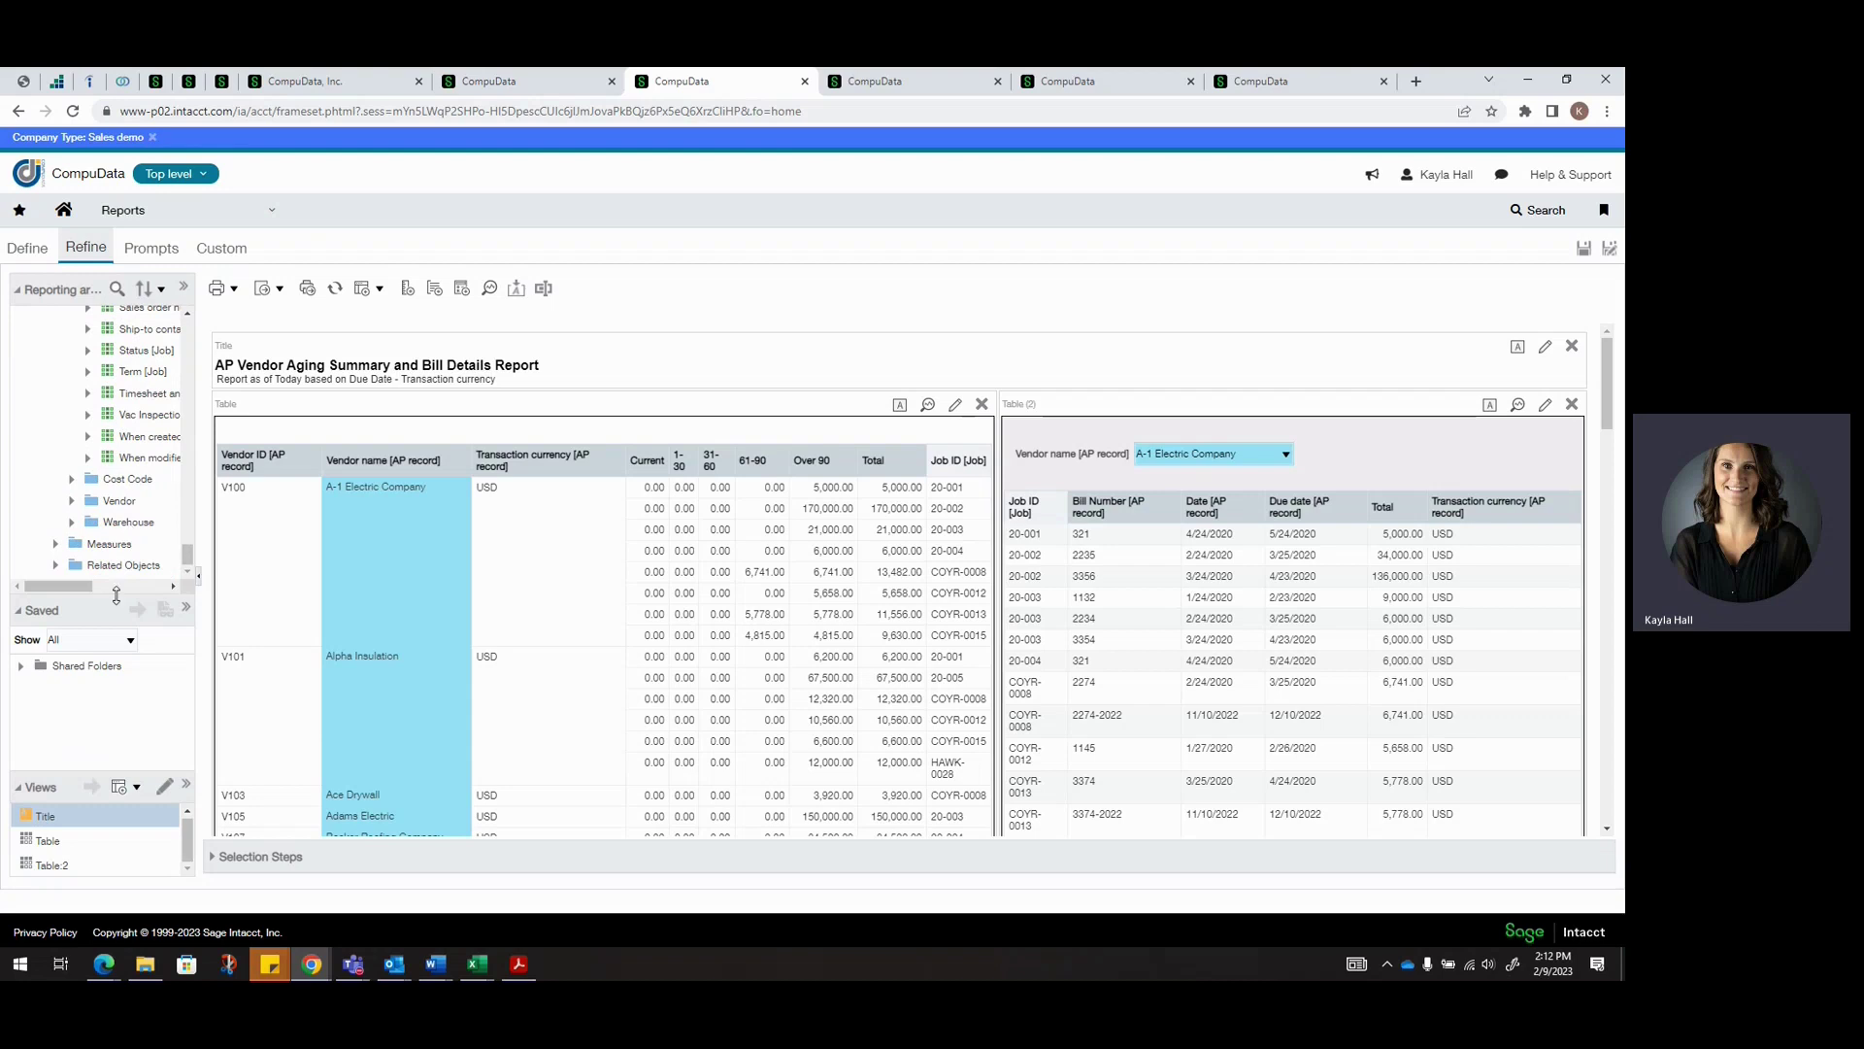
left_click(56, 565)
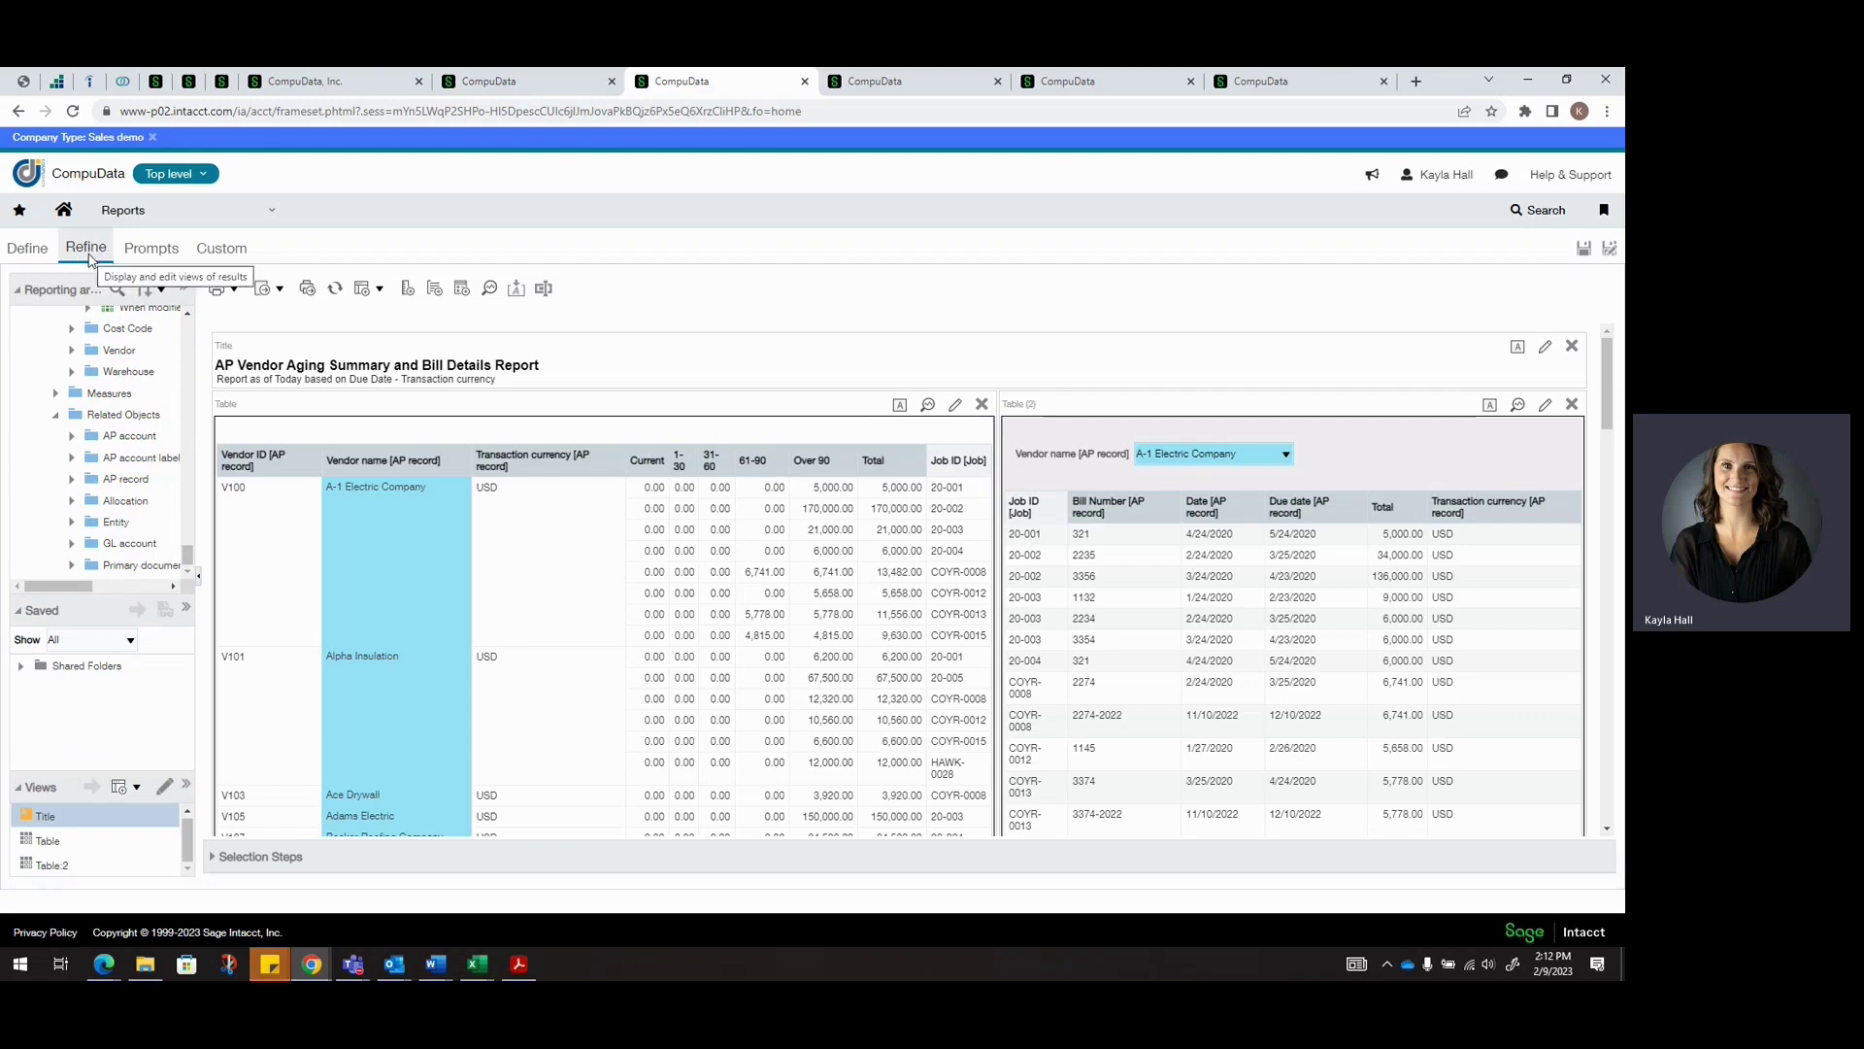
left_click(28, 249)
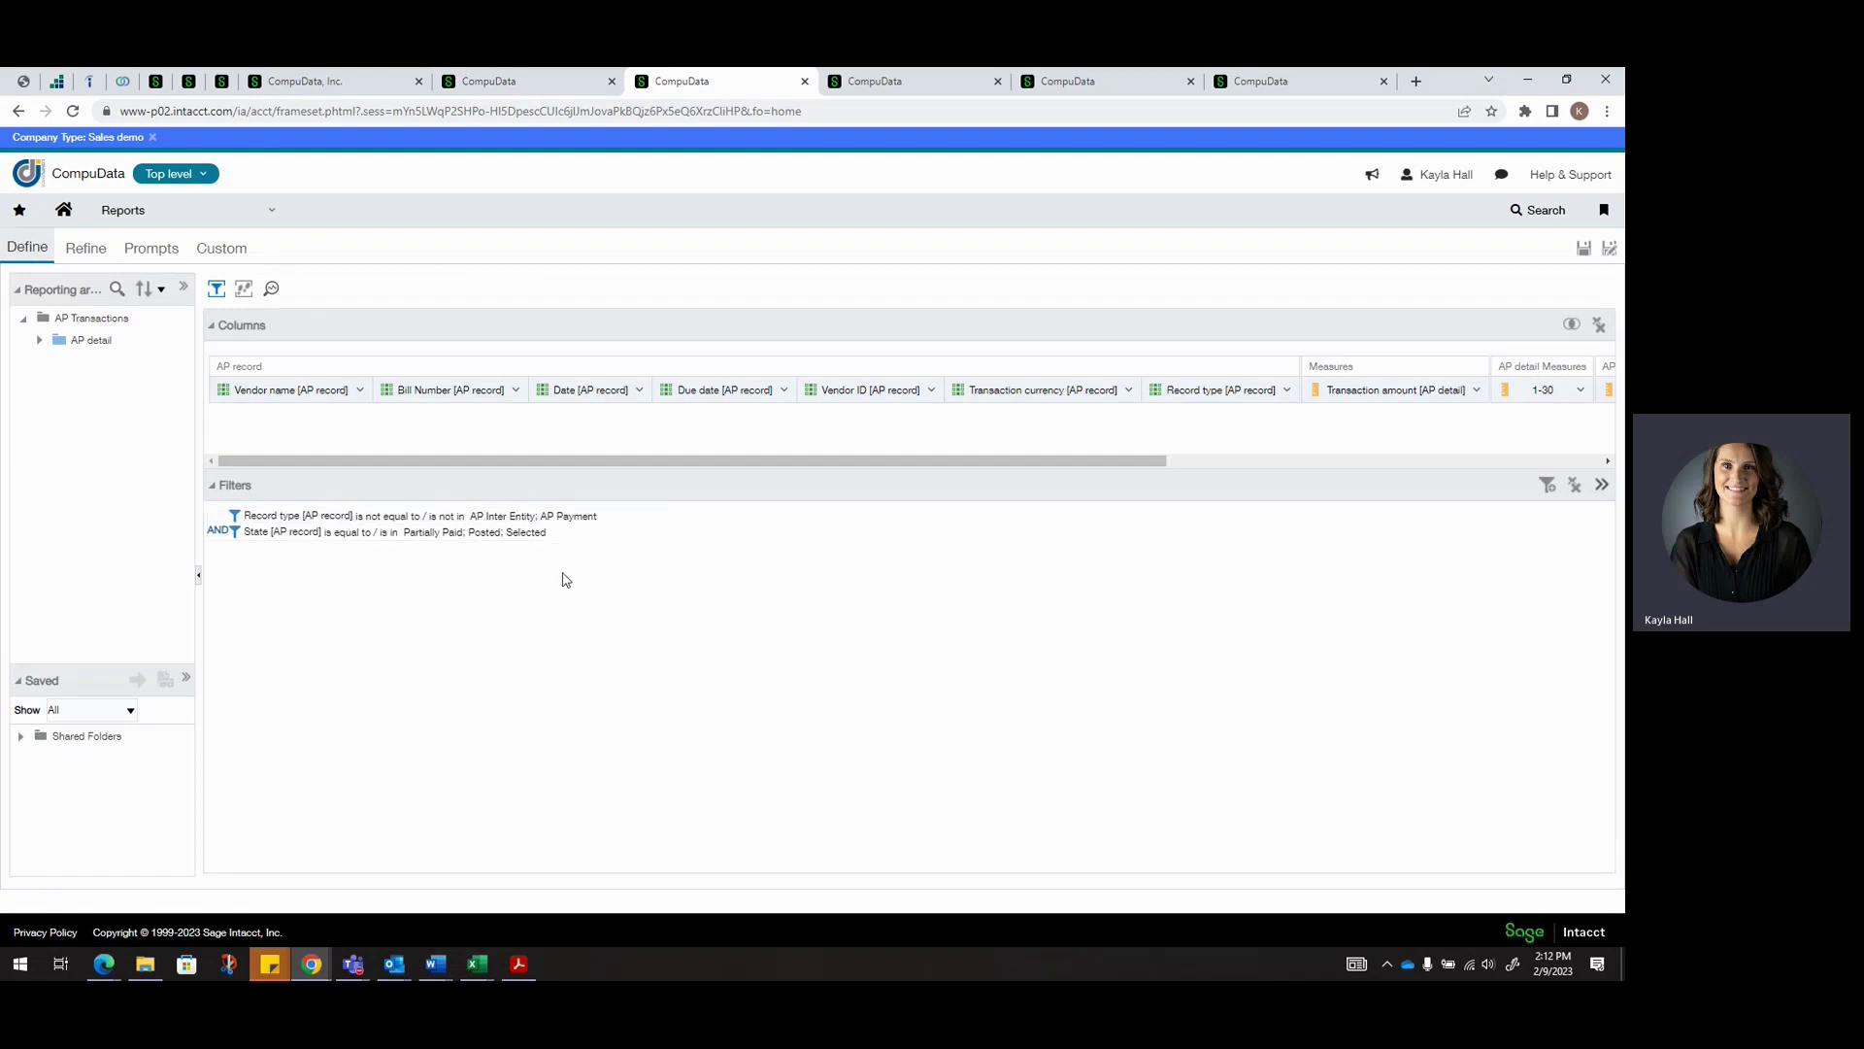
left_click(96, 250)
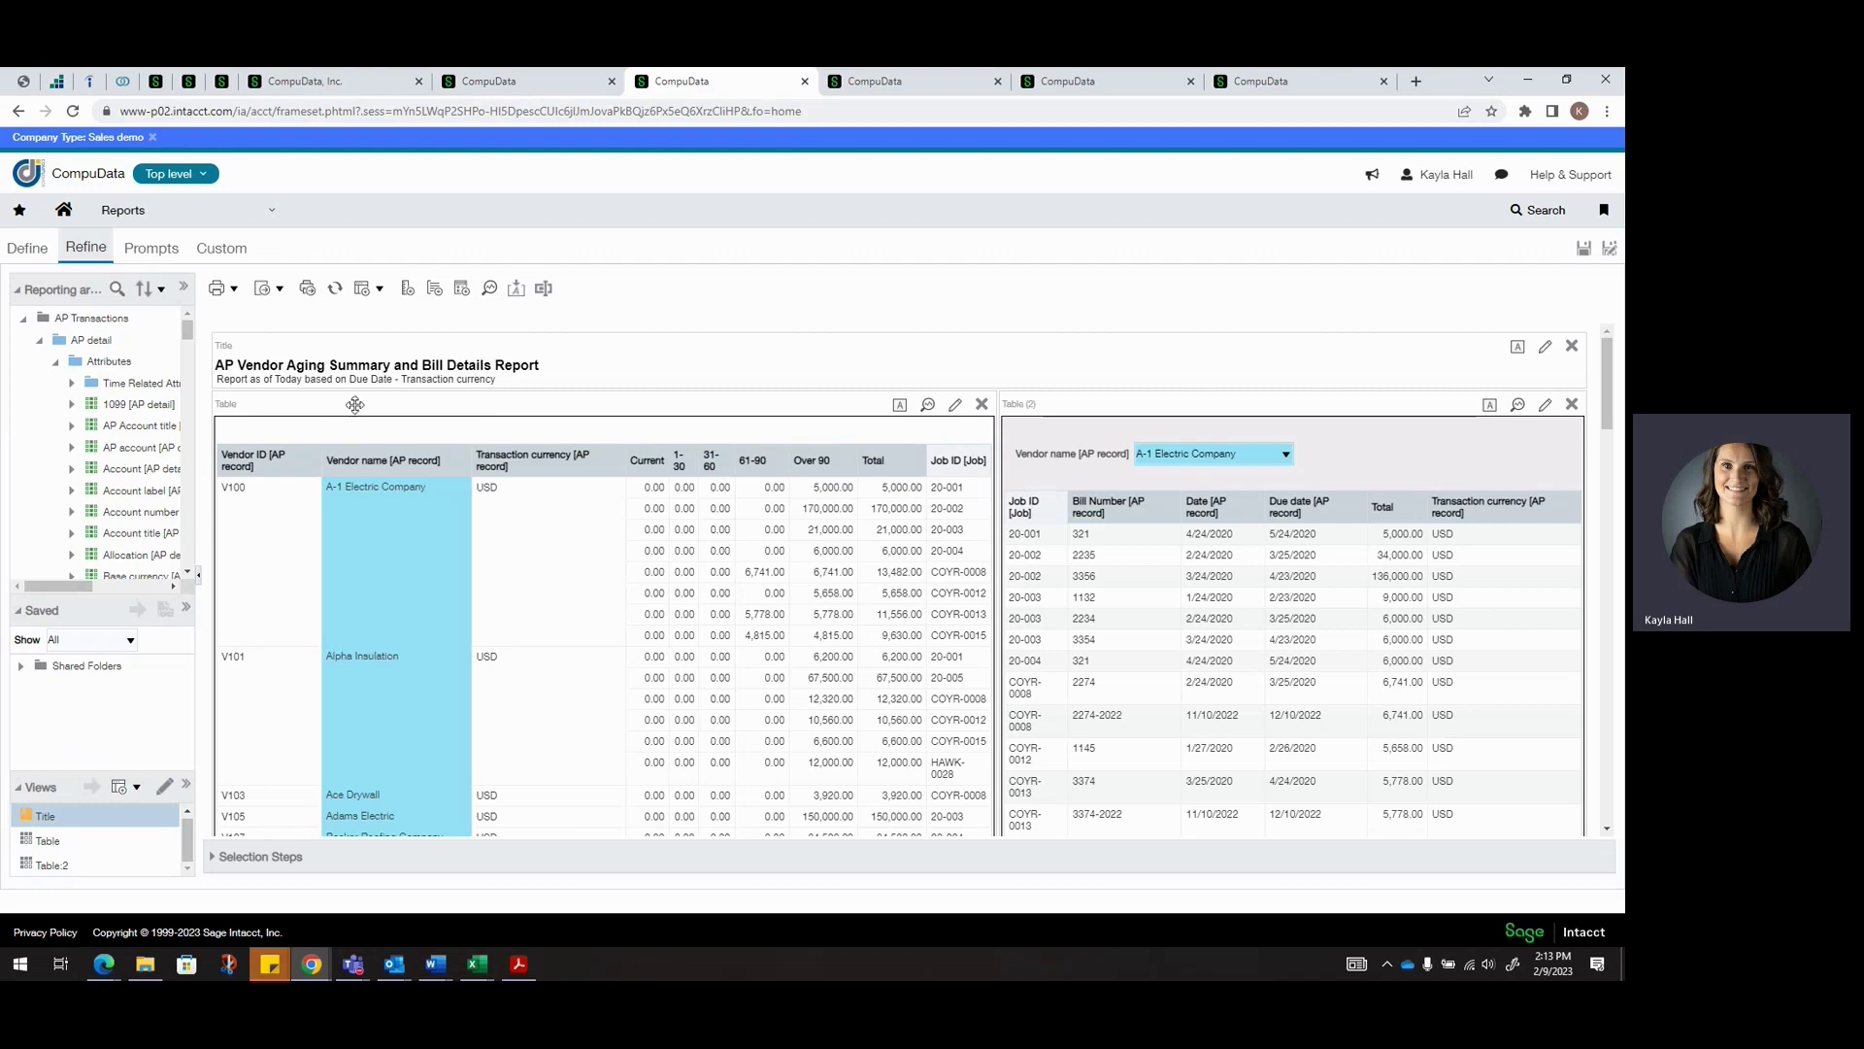
Add a Pivot Table view to the report and open it for layout editing
left_click(137, 787)
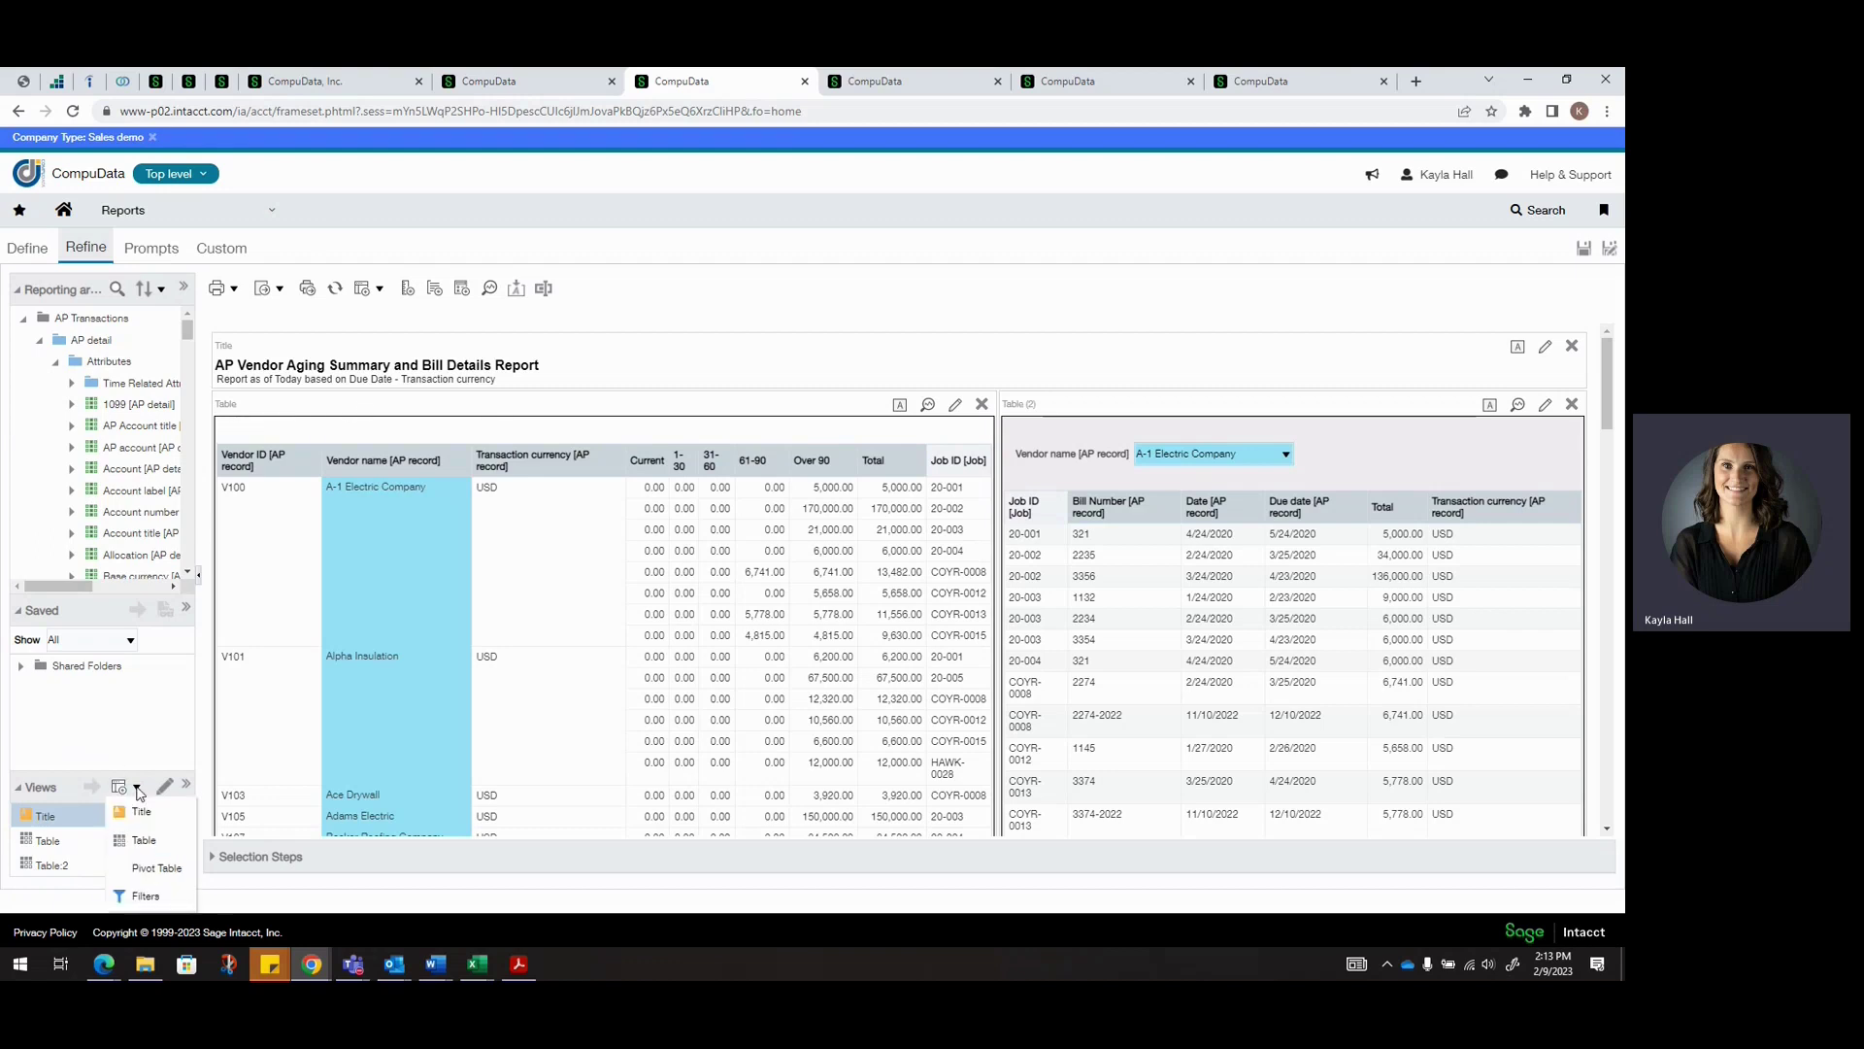
left_click(151, 869)
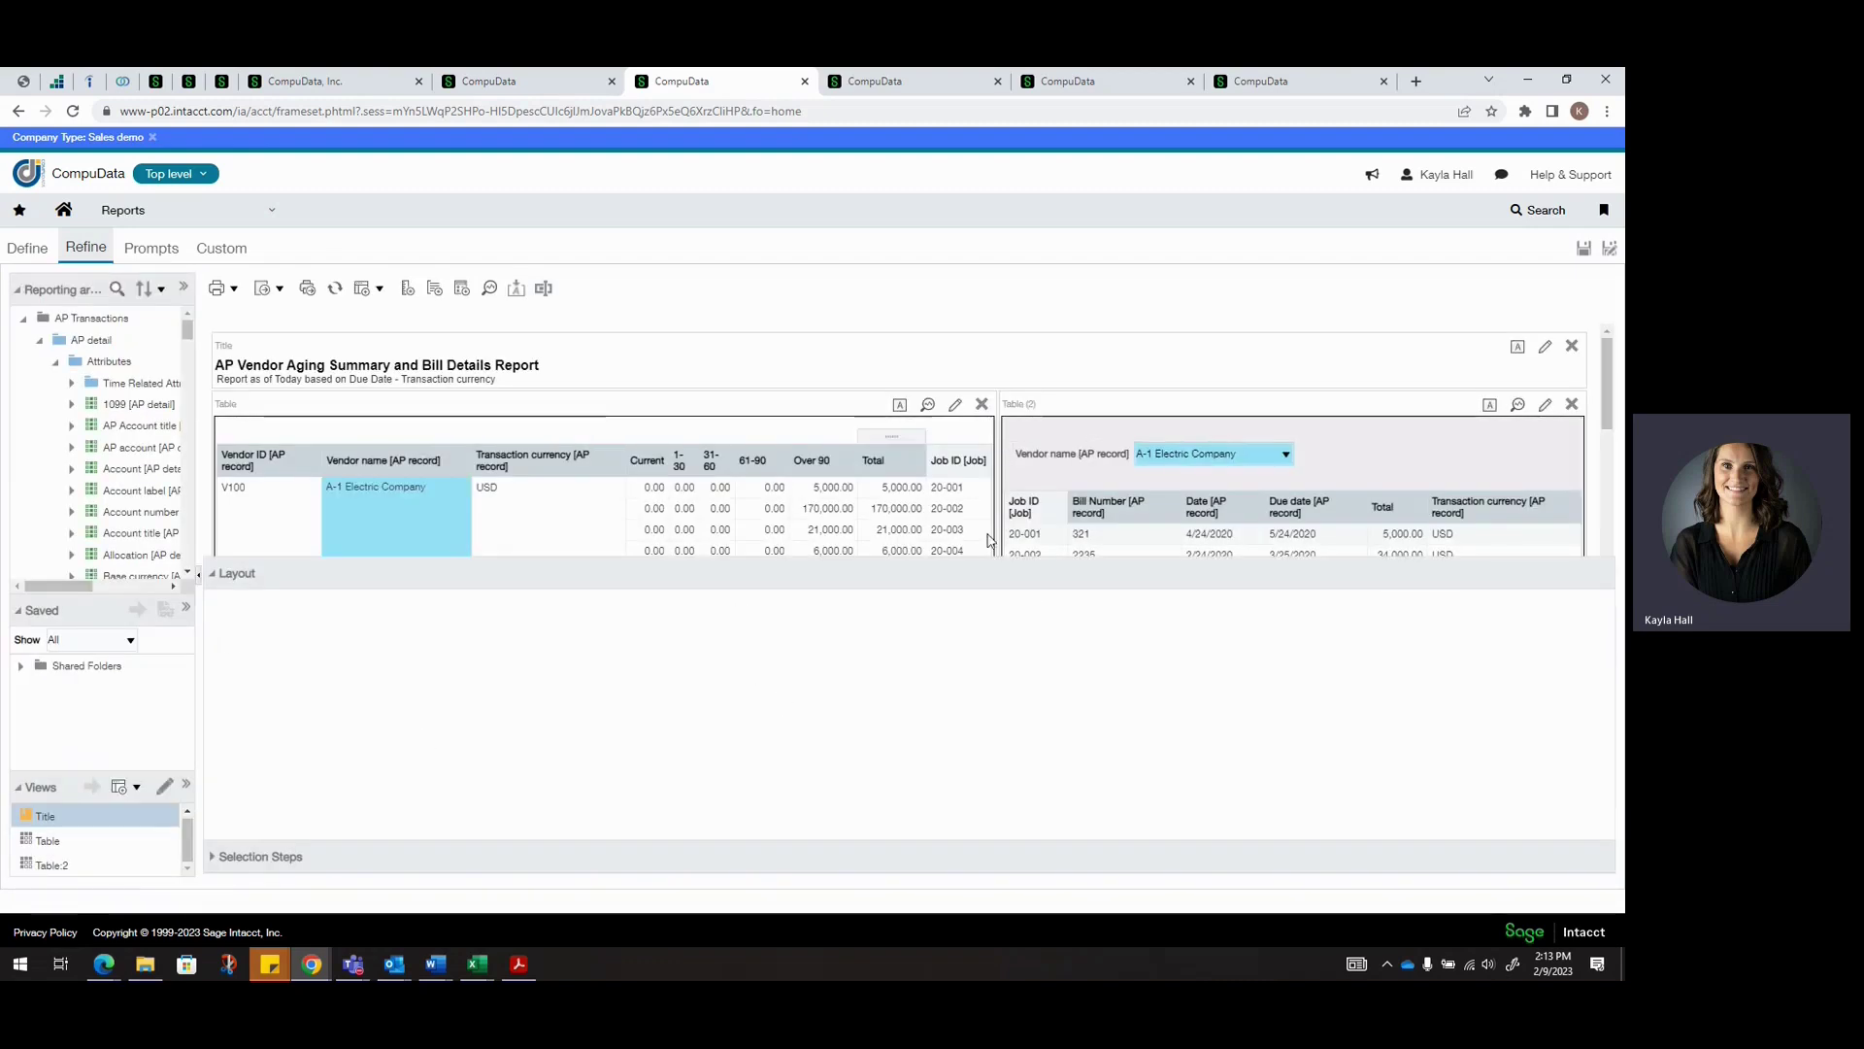
left_click(121, 847)
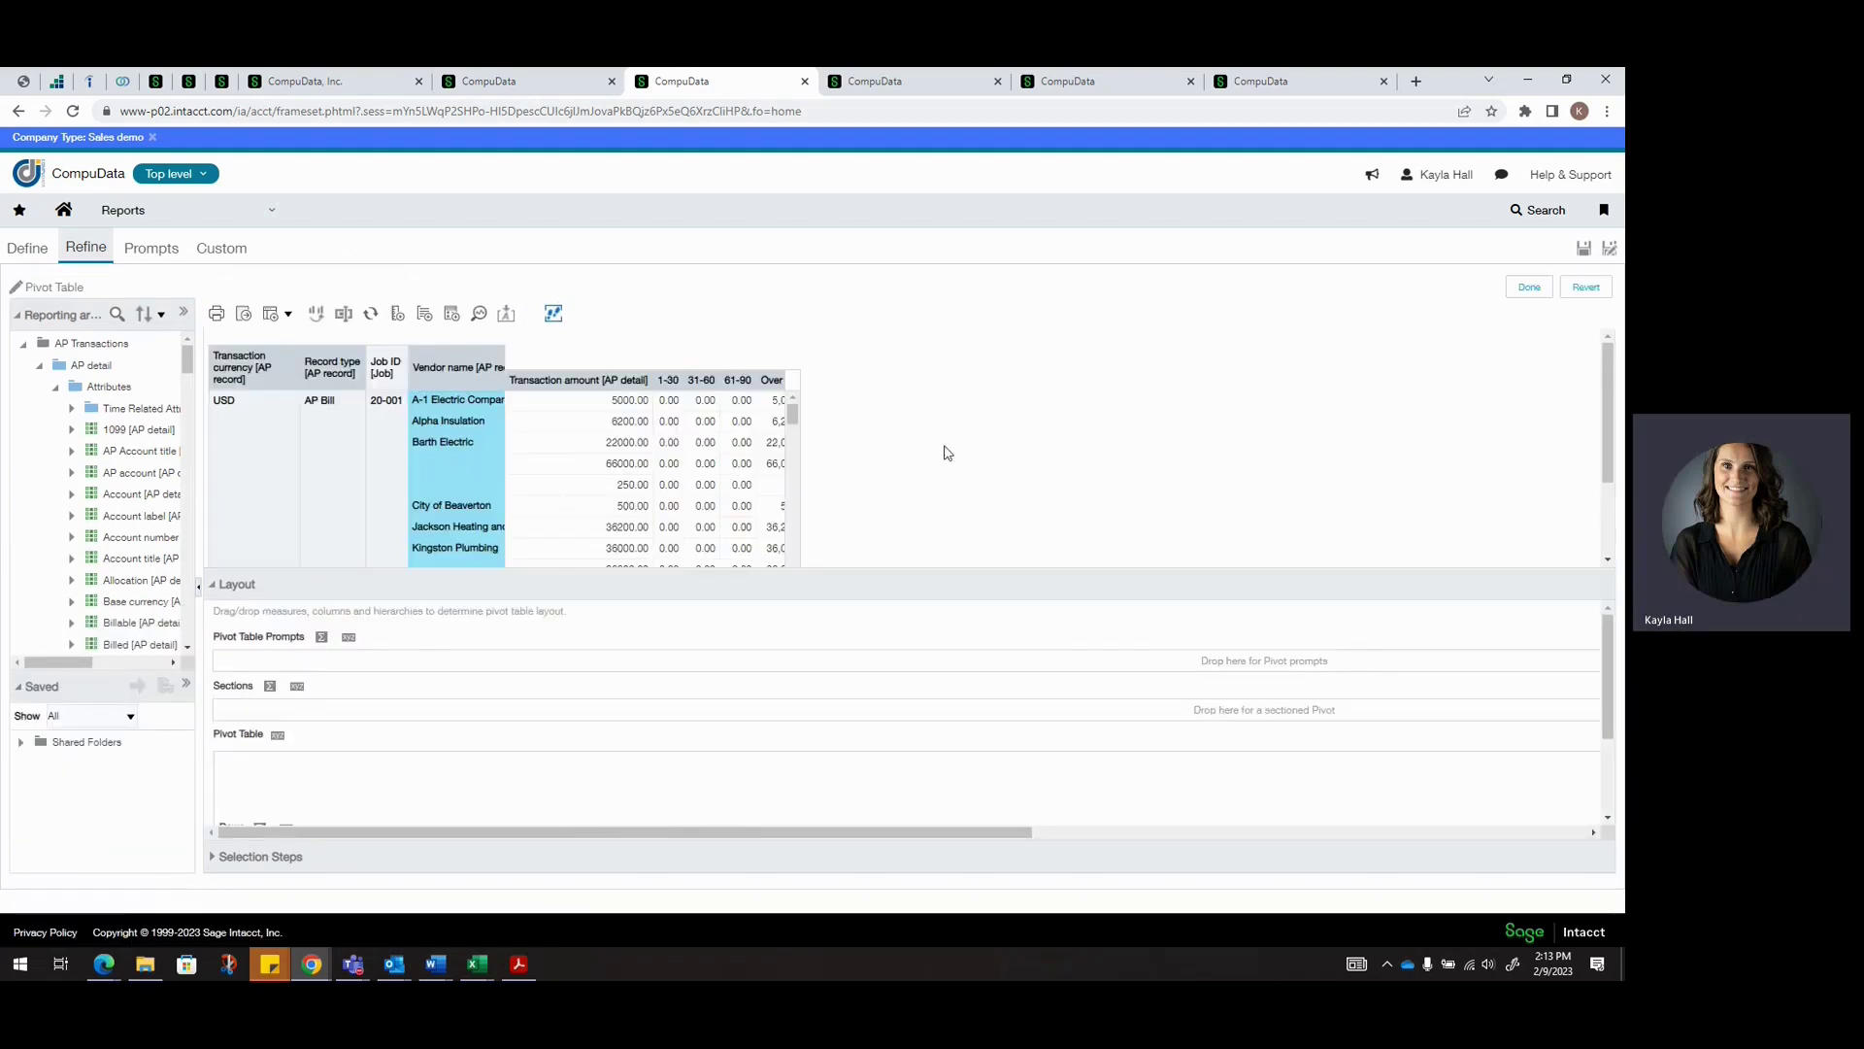
Move Record type [AP record] from the pivot Rows into the Excluded area
scroll(447, 772, "down", 2)
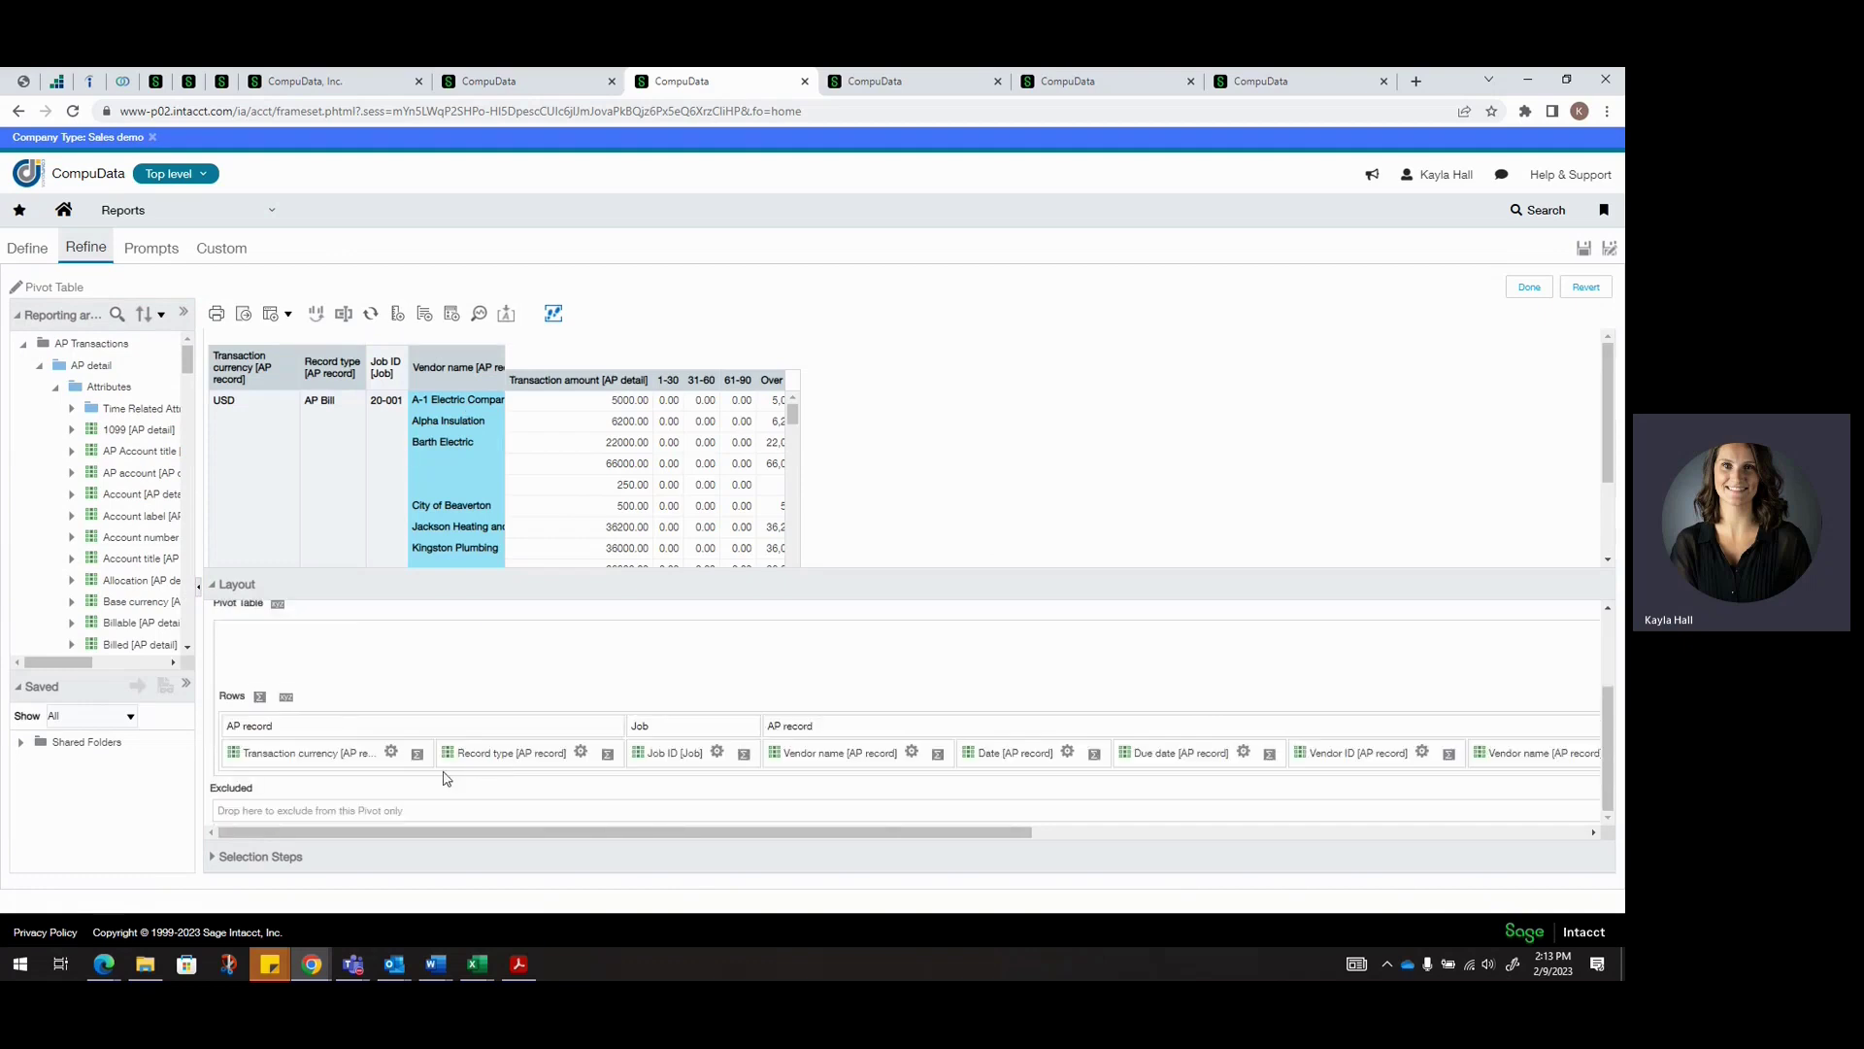
scroll(306, 774, "up", 1)
scroll(306, 774, "down", 1)
left_click_drag(603, 832, 1152, 835)
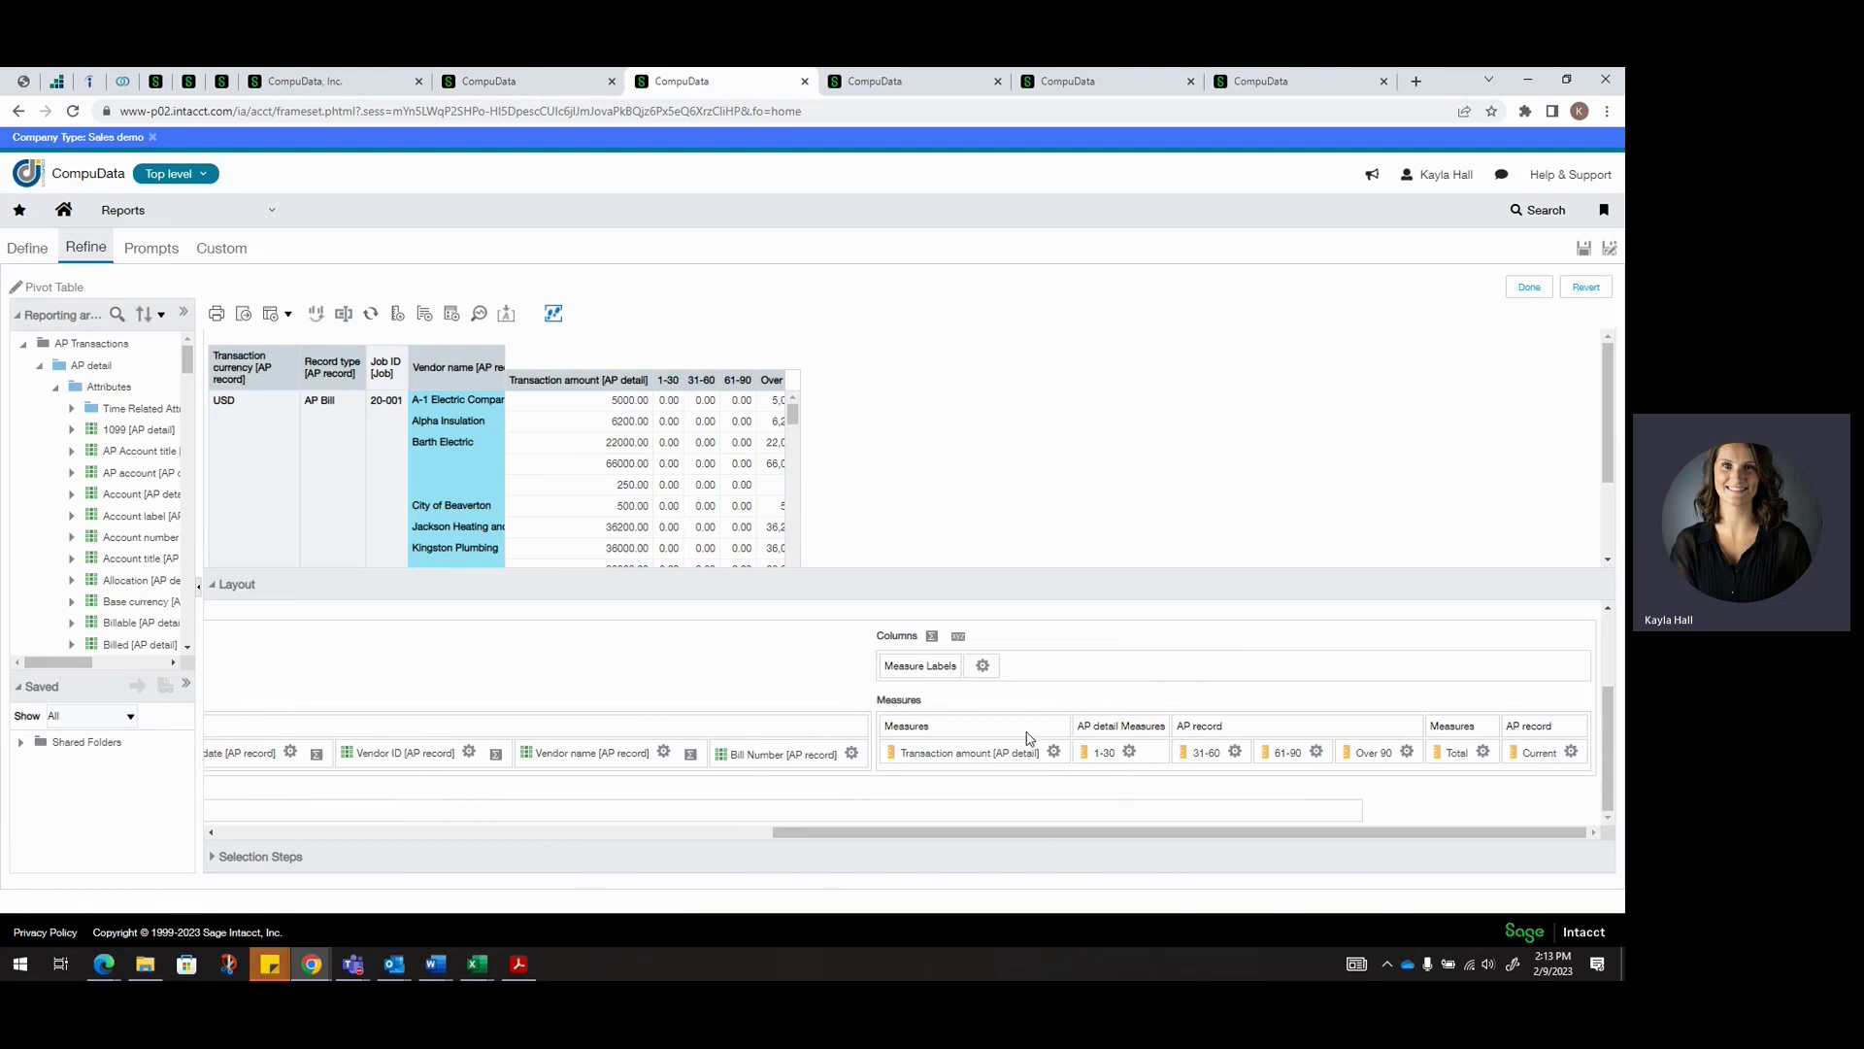
left_click_drag(1163, 832, 442, 820)
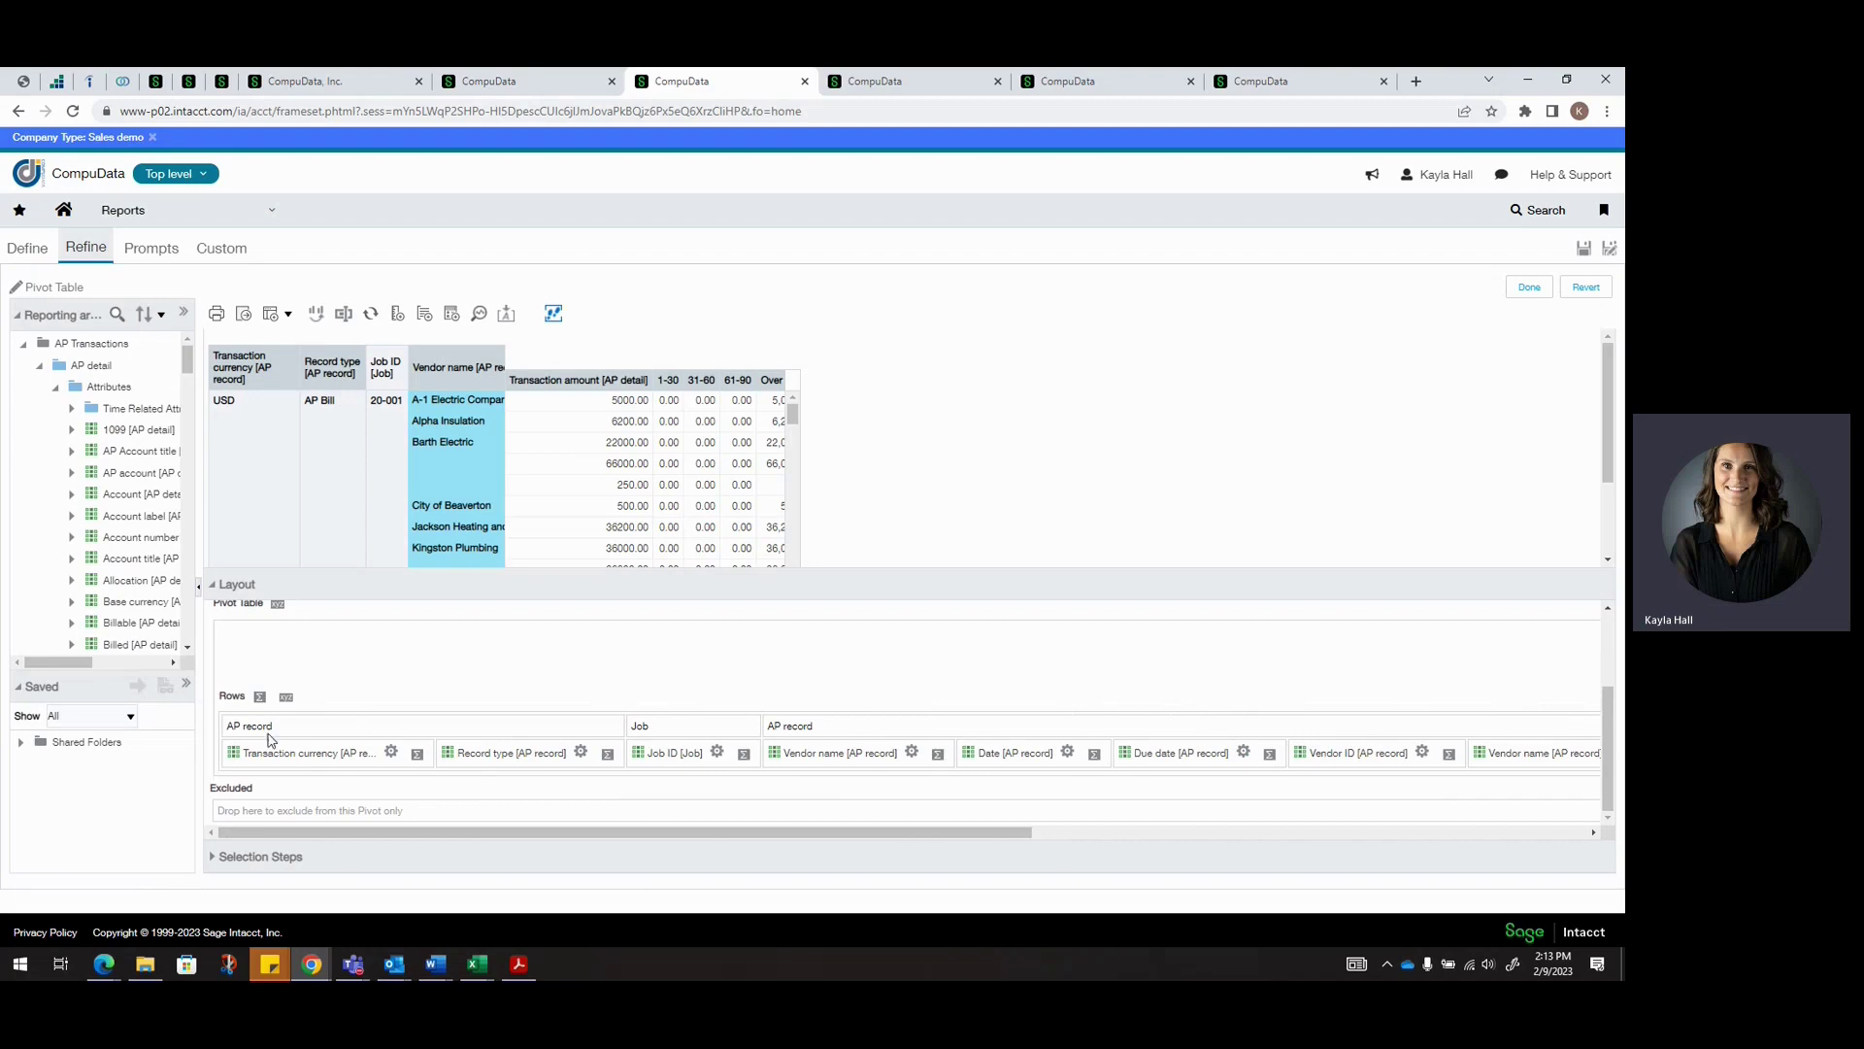
left_click_drag(509, 753, 498, 807)
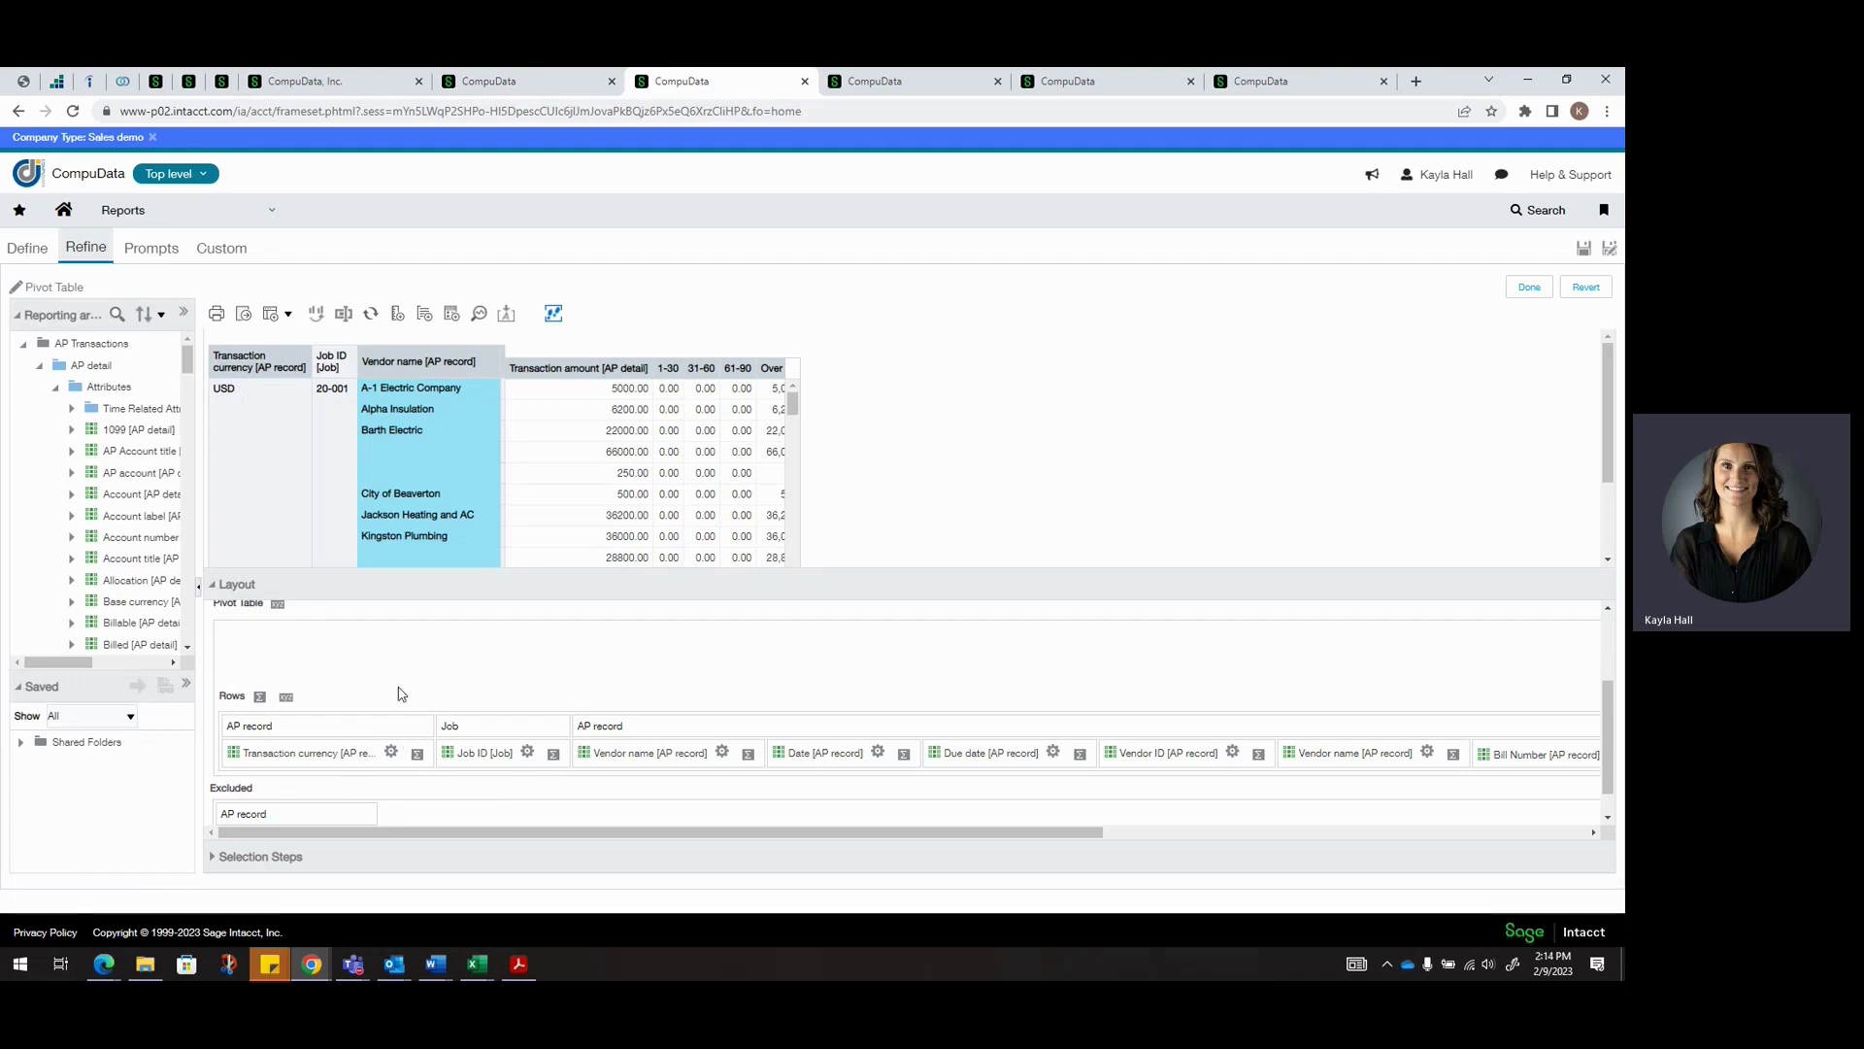
Set the row fields' totals options, showing Job ID totals at the end
scroll(453, 776, "down", 1)
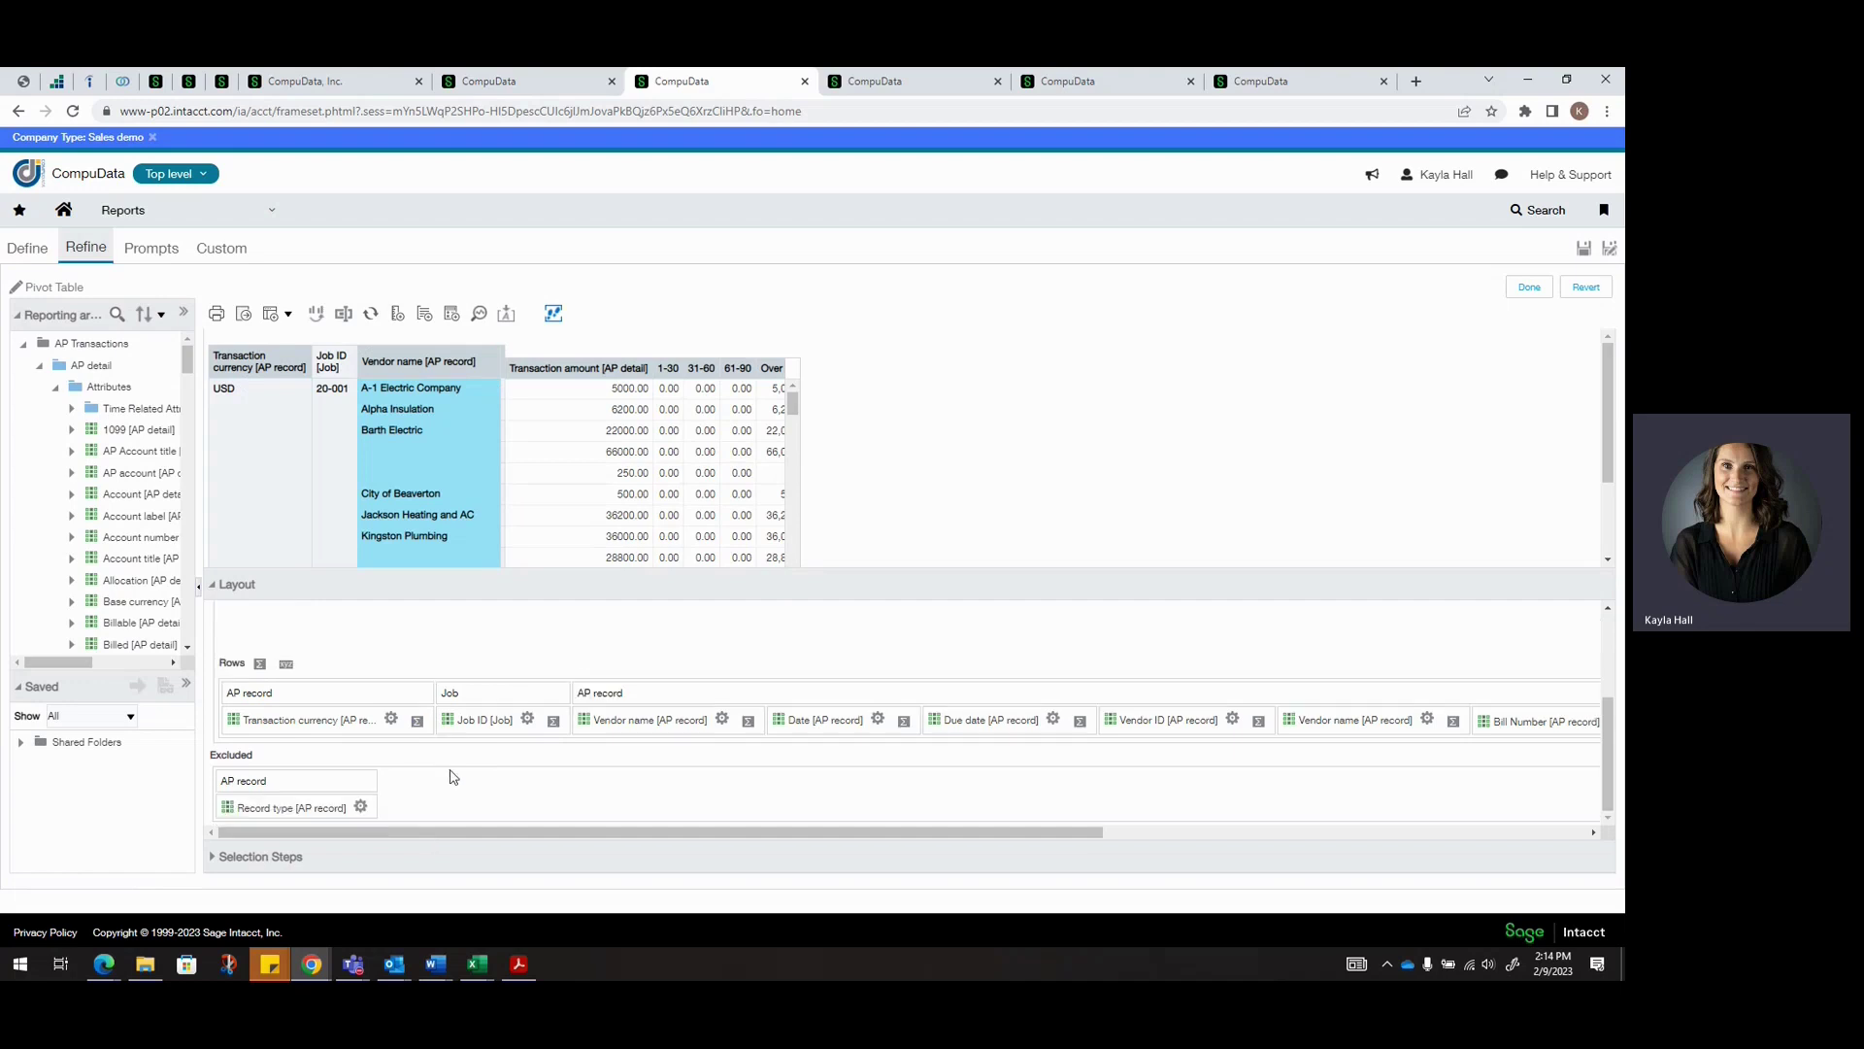
left_click(285, 664)
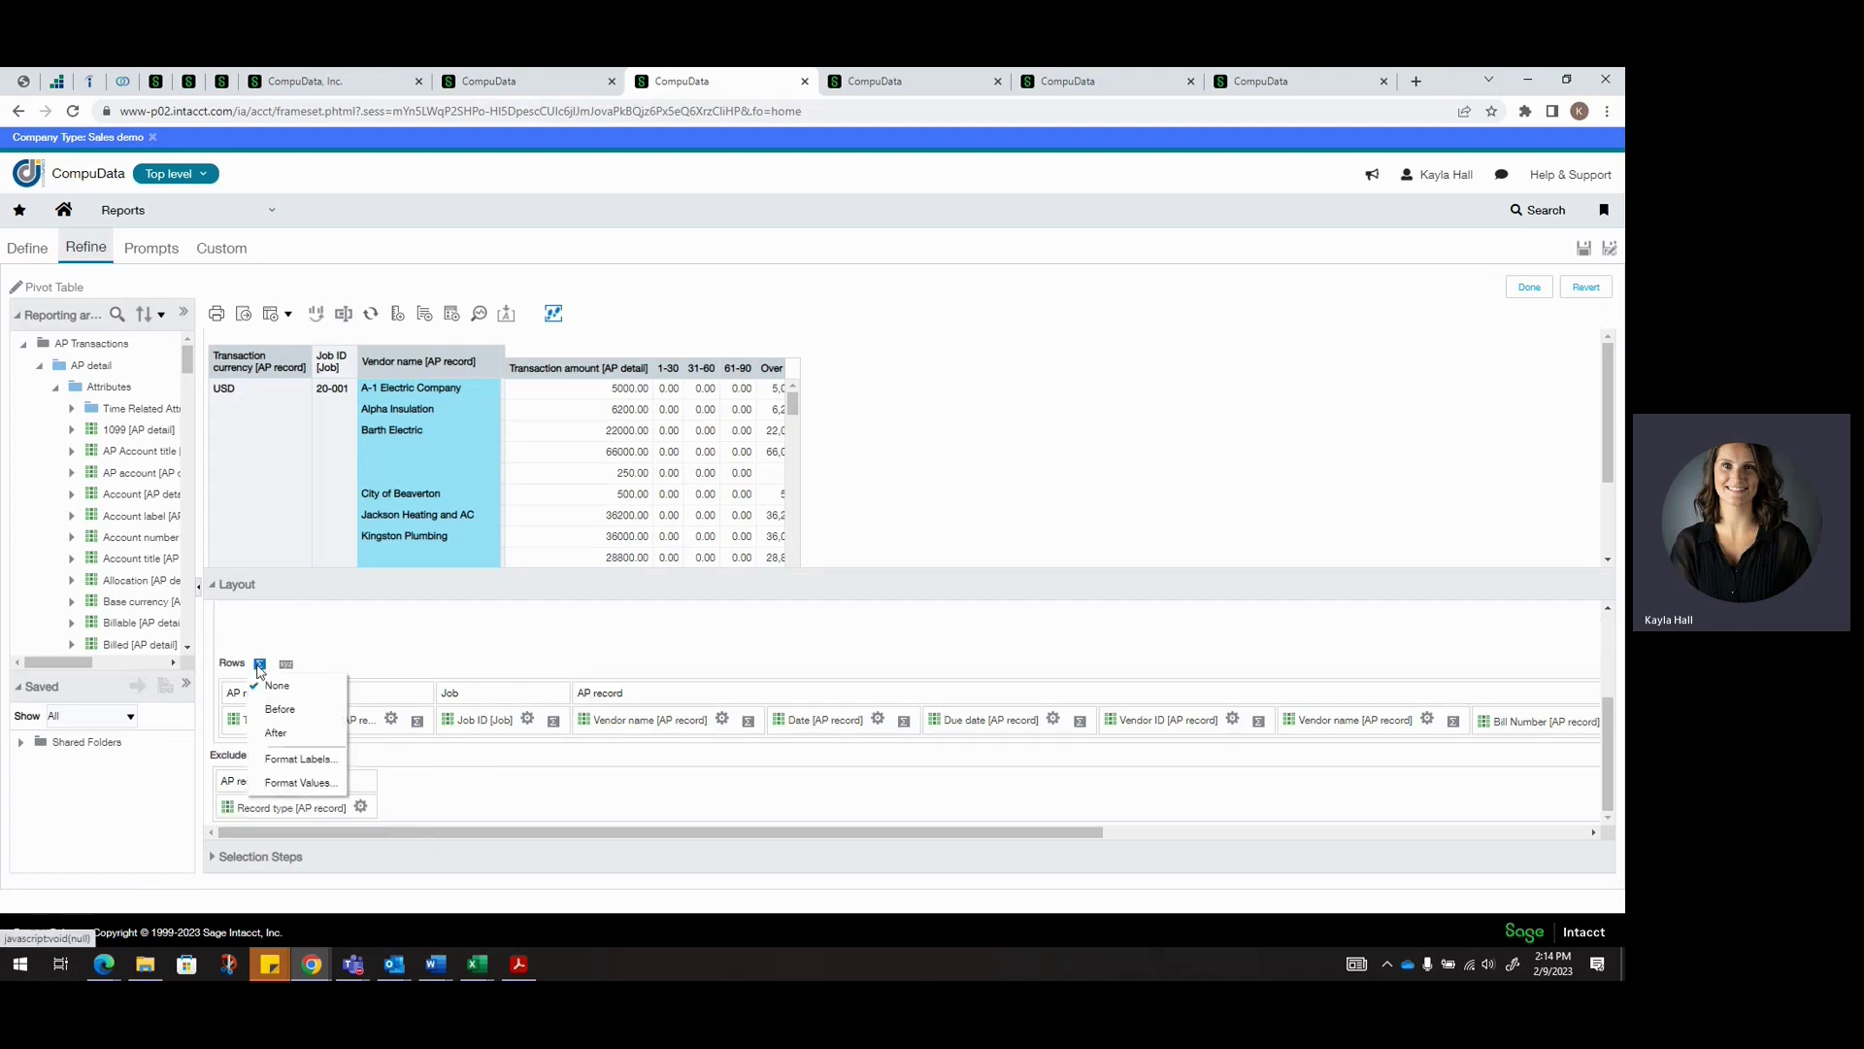
left_click(286, 733)
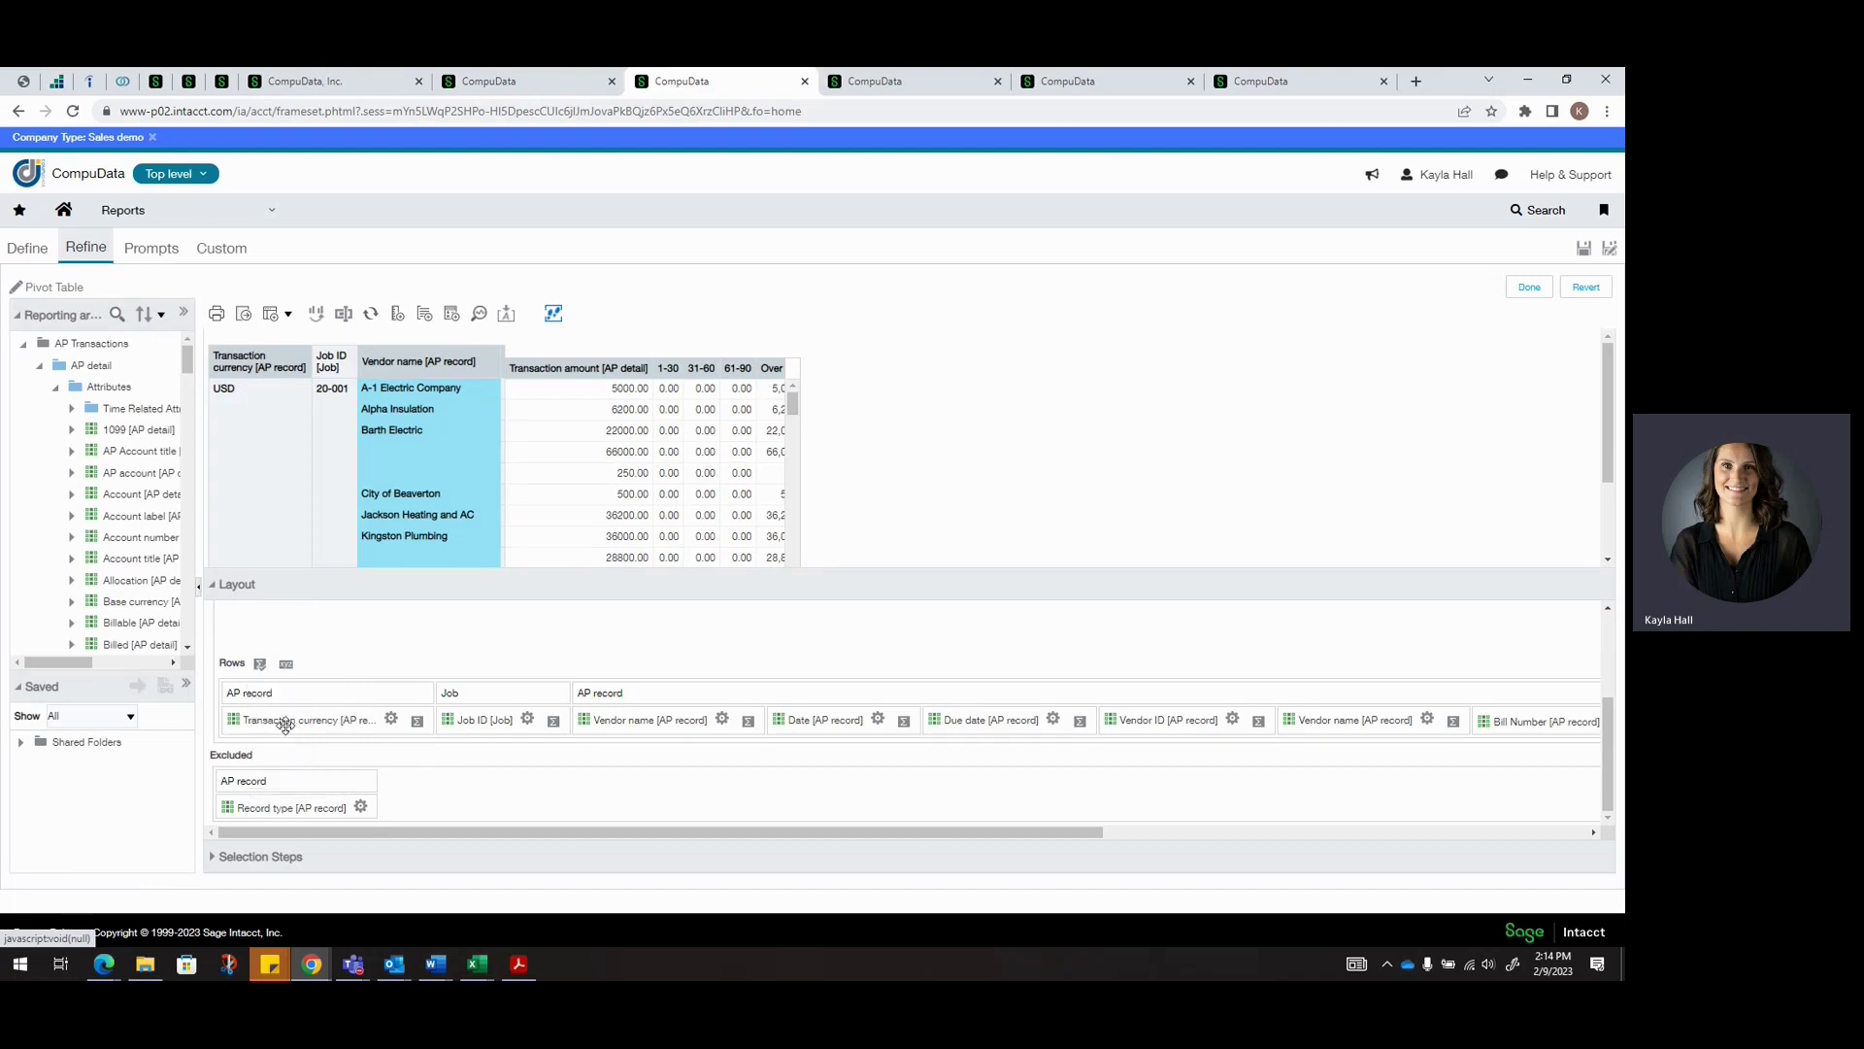
left_click(555, 724)
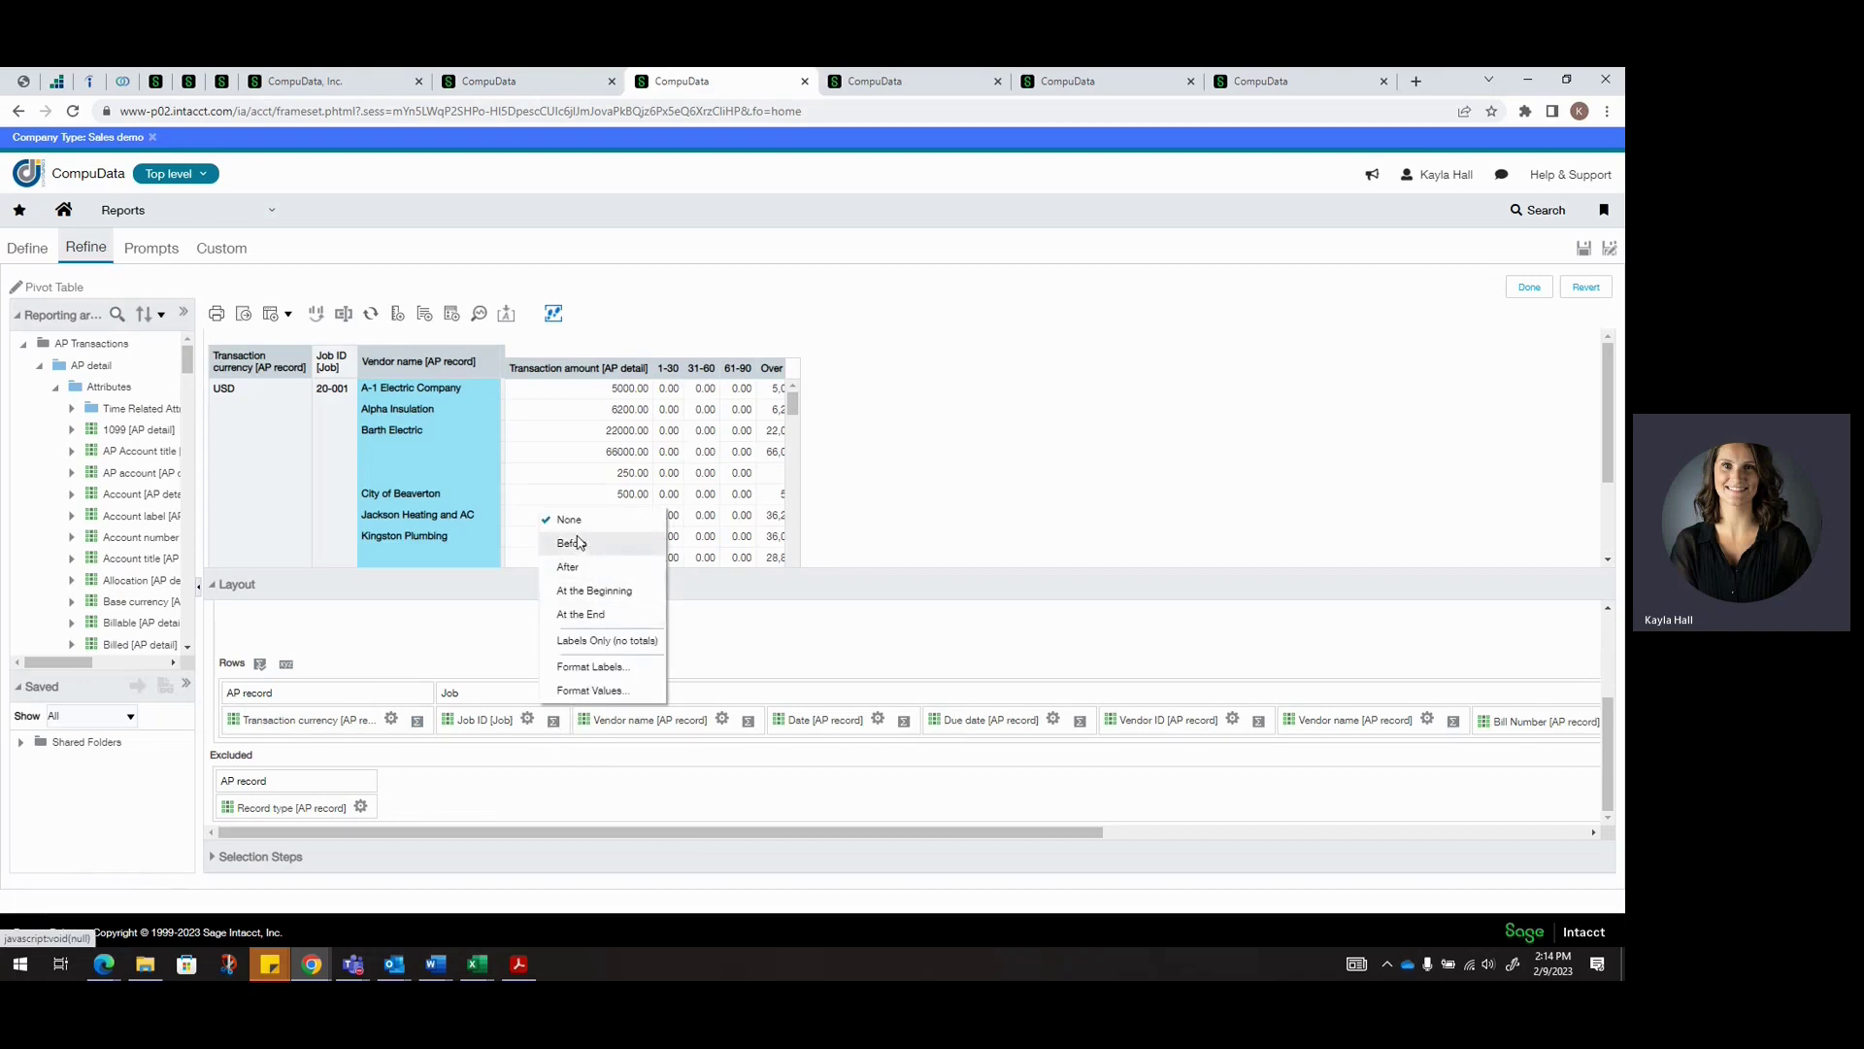
left_click(589, 614)
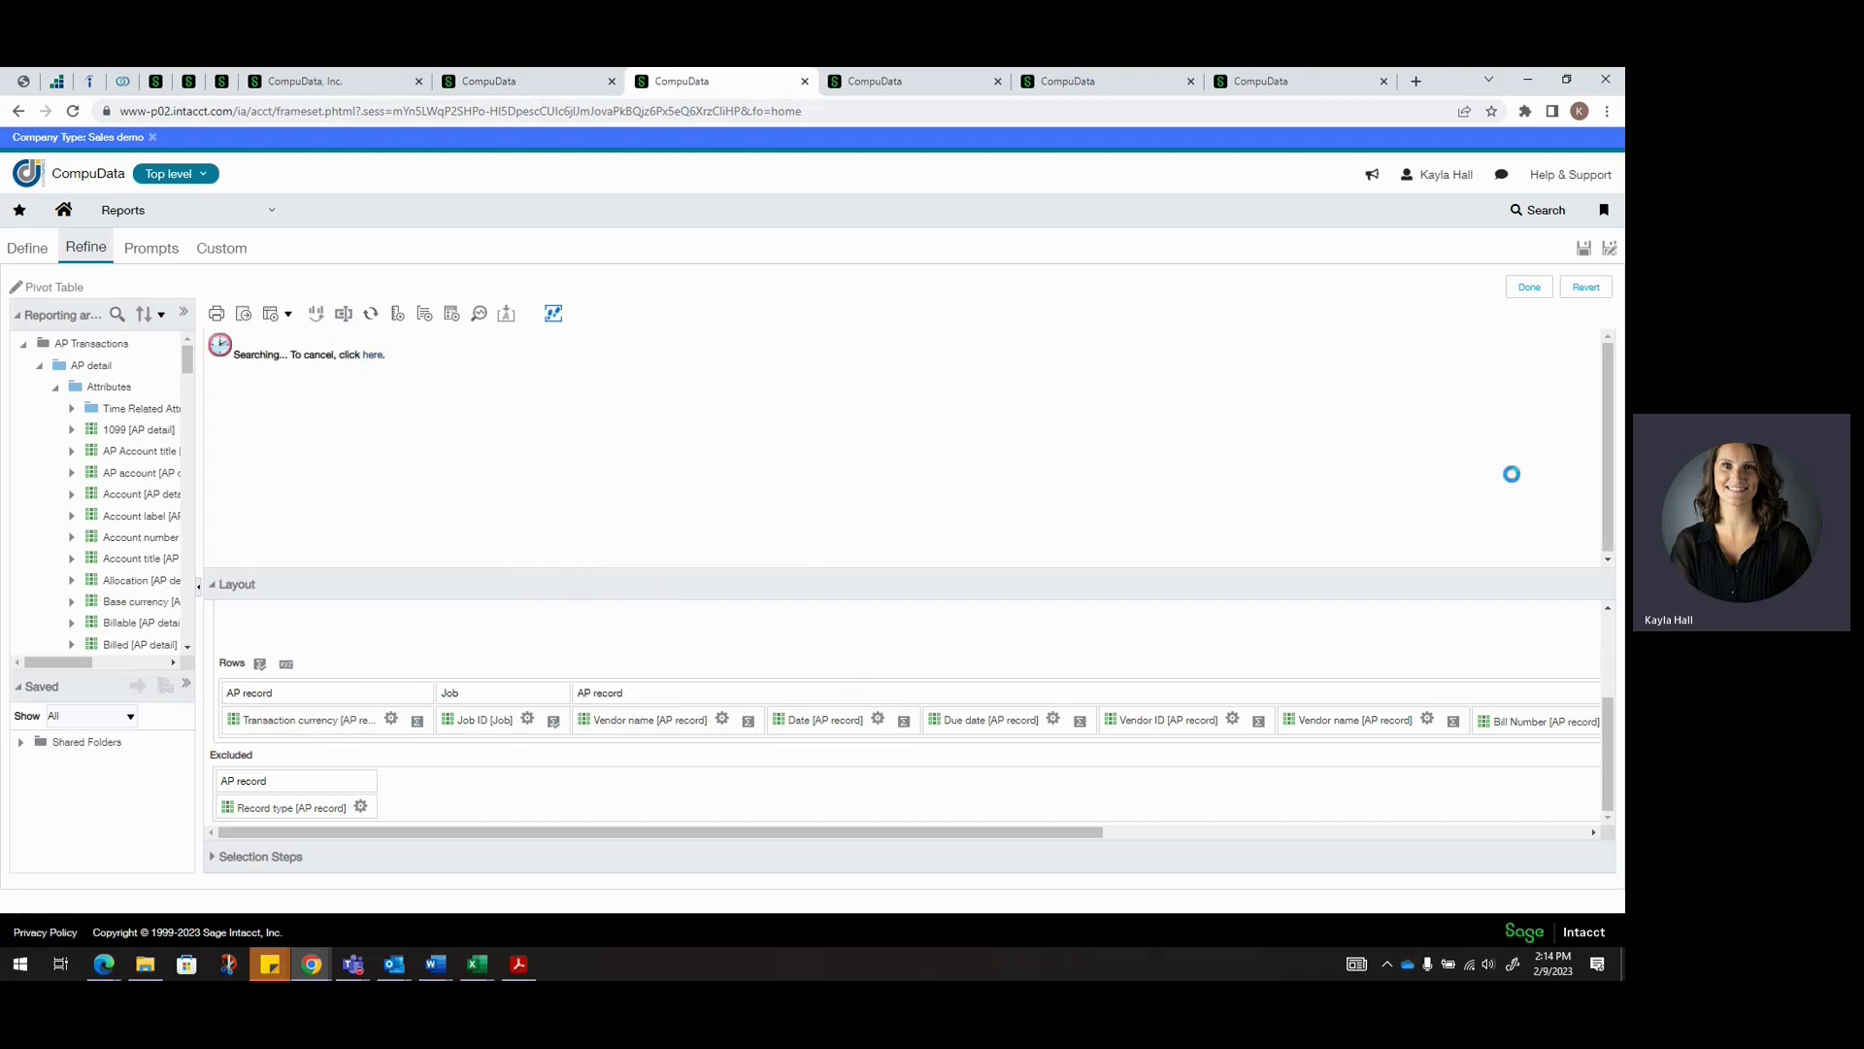
Adjust the row layout and show each Job ID total after its rows (20-001 Total 244330.00)
scroll(928, 471, "down", 2)
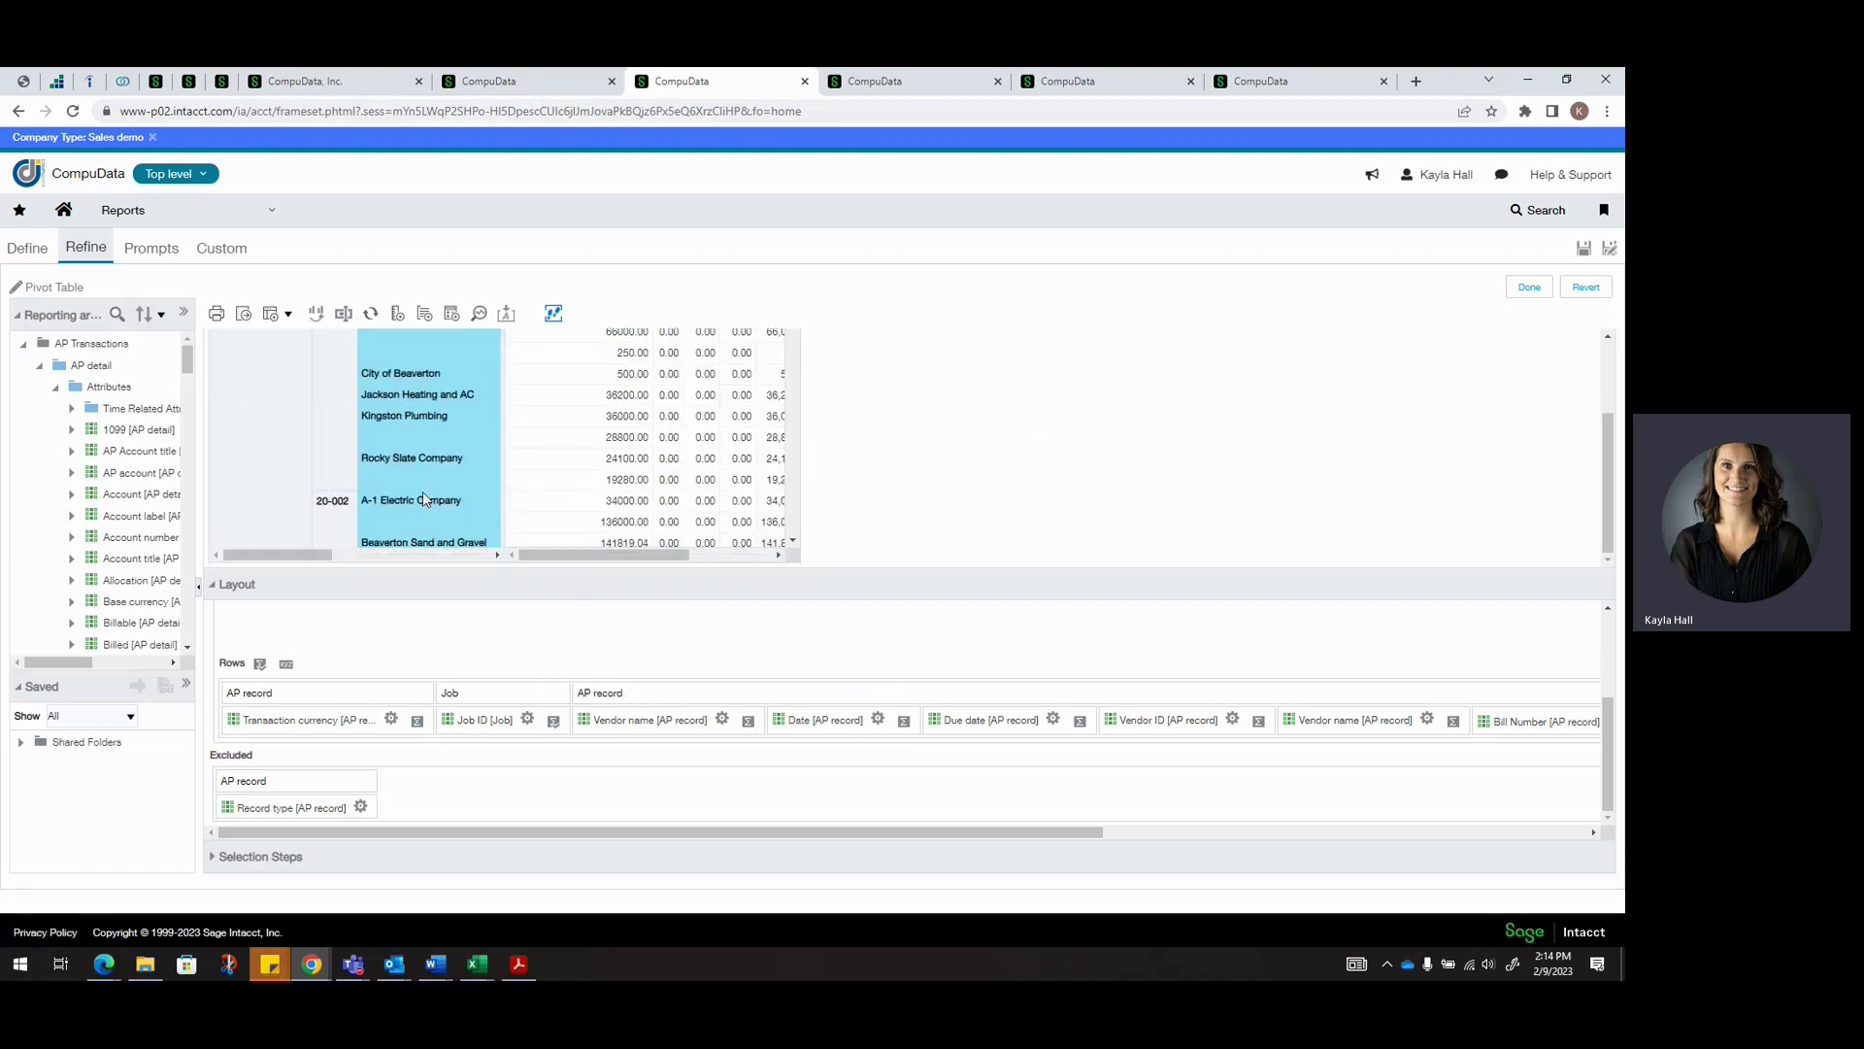
scroll(998, 483, "up", 2)
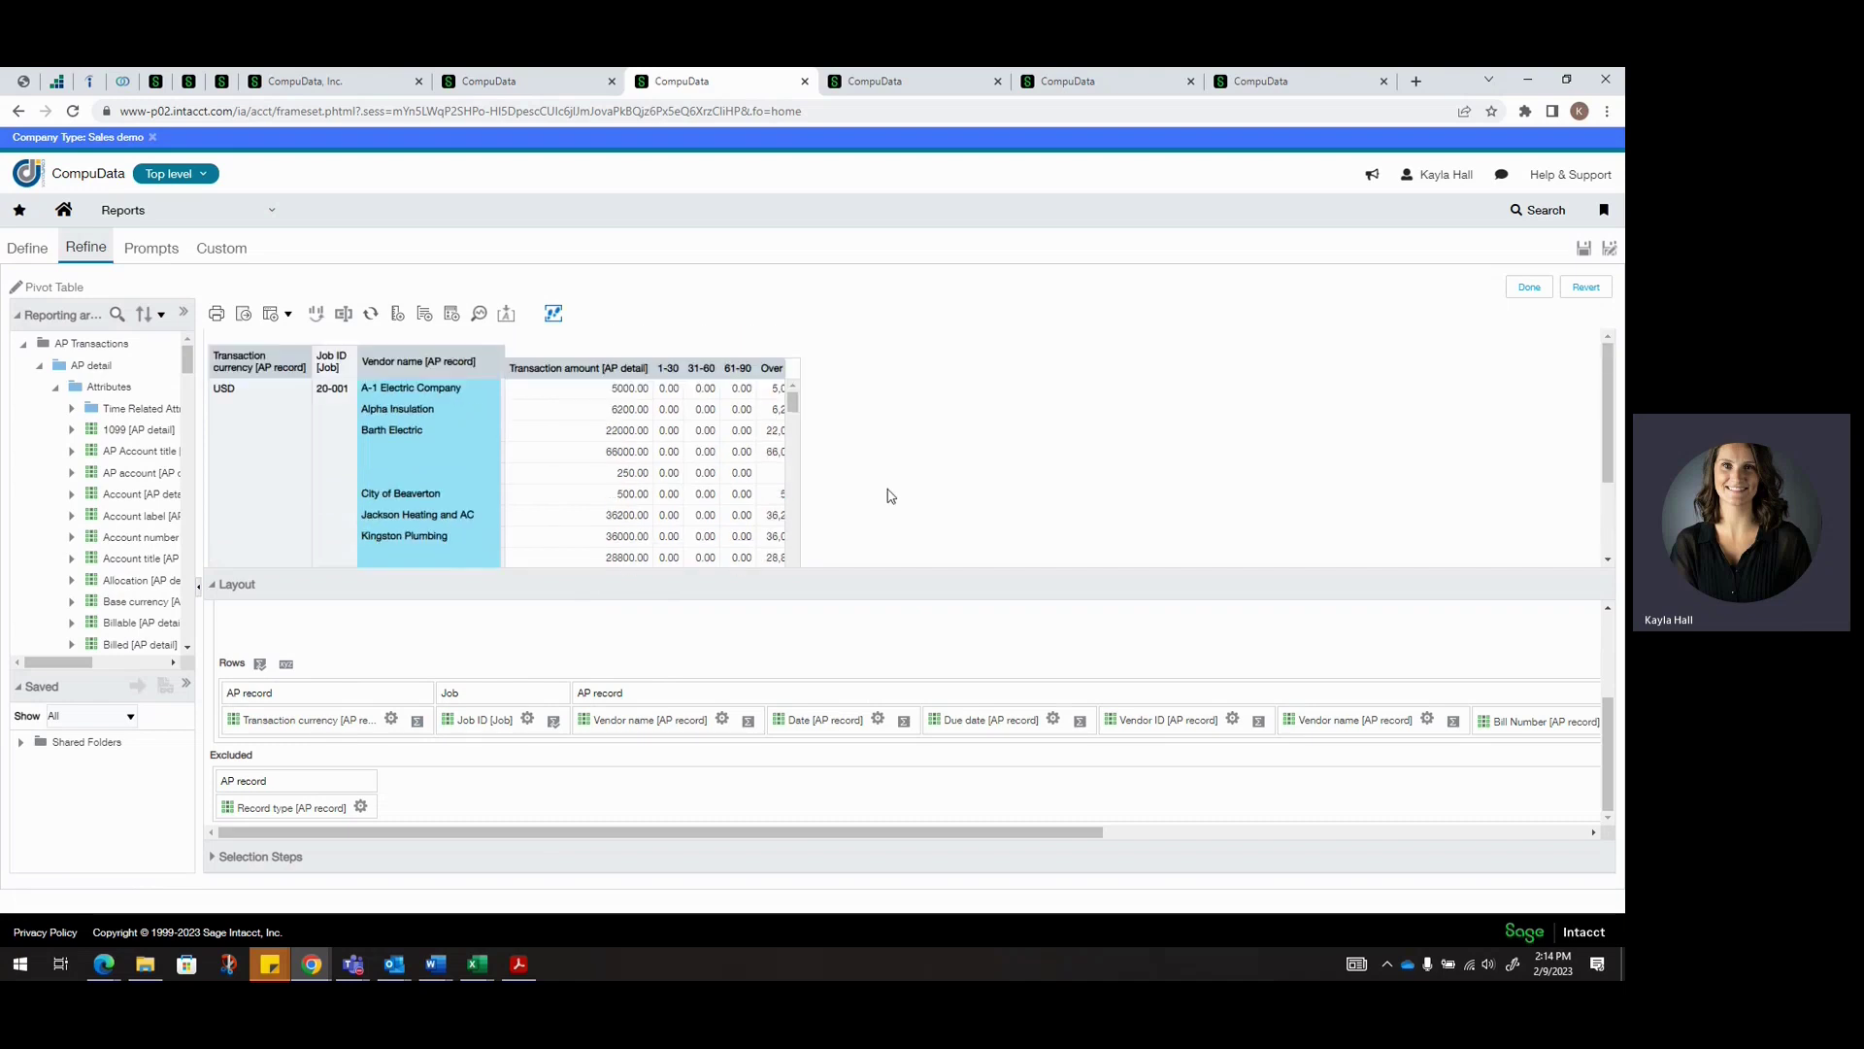
scroll(890, 450, "down", 2)
scroll(799, 486, "down", 3)
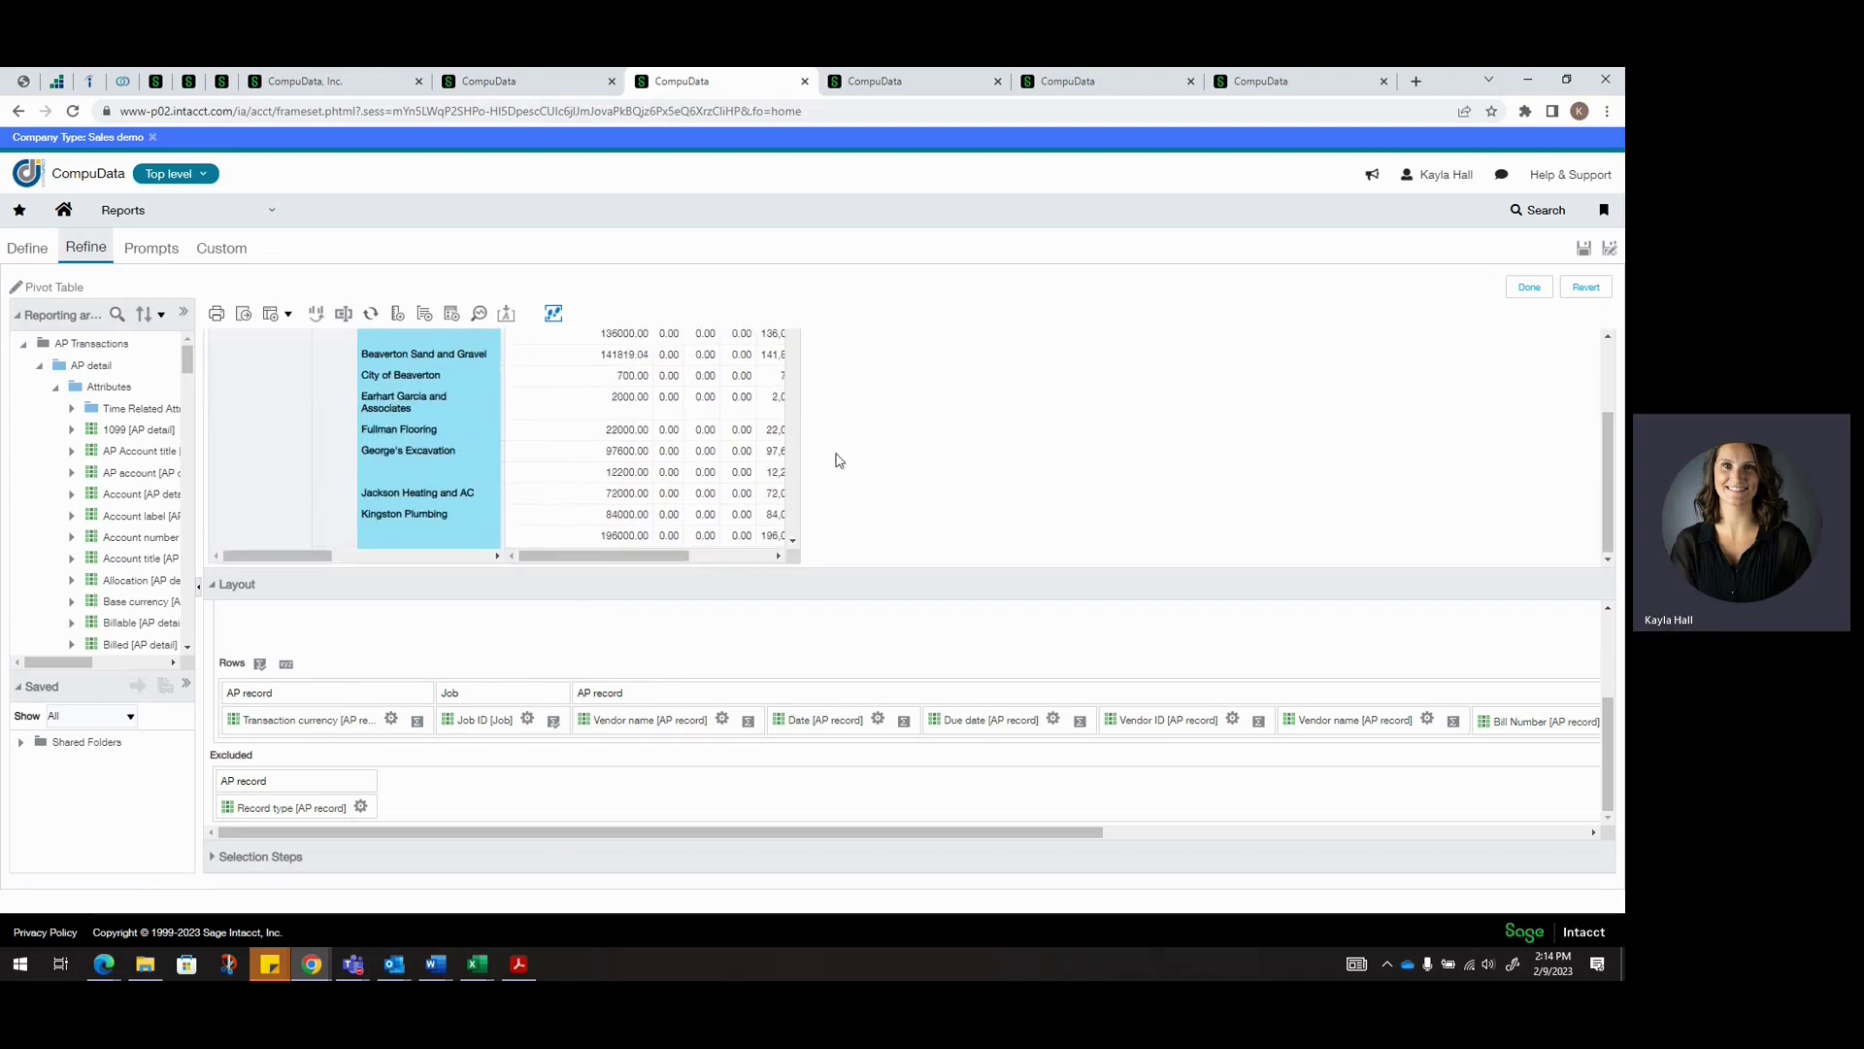
scroll(835, 452, "up", 2)
left_click_drag(791, 413, 795, 610)
scroll(903, 471, "down", 2)
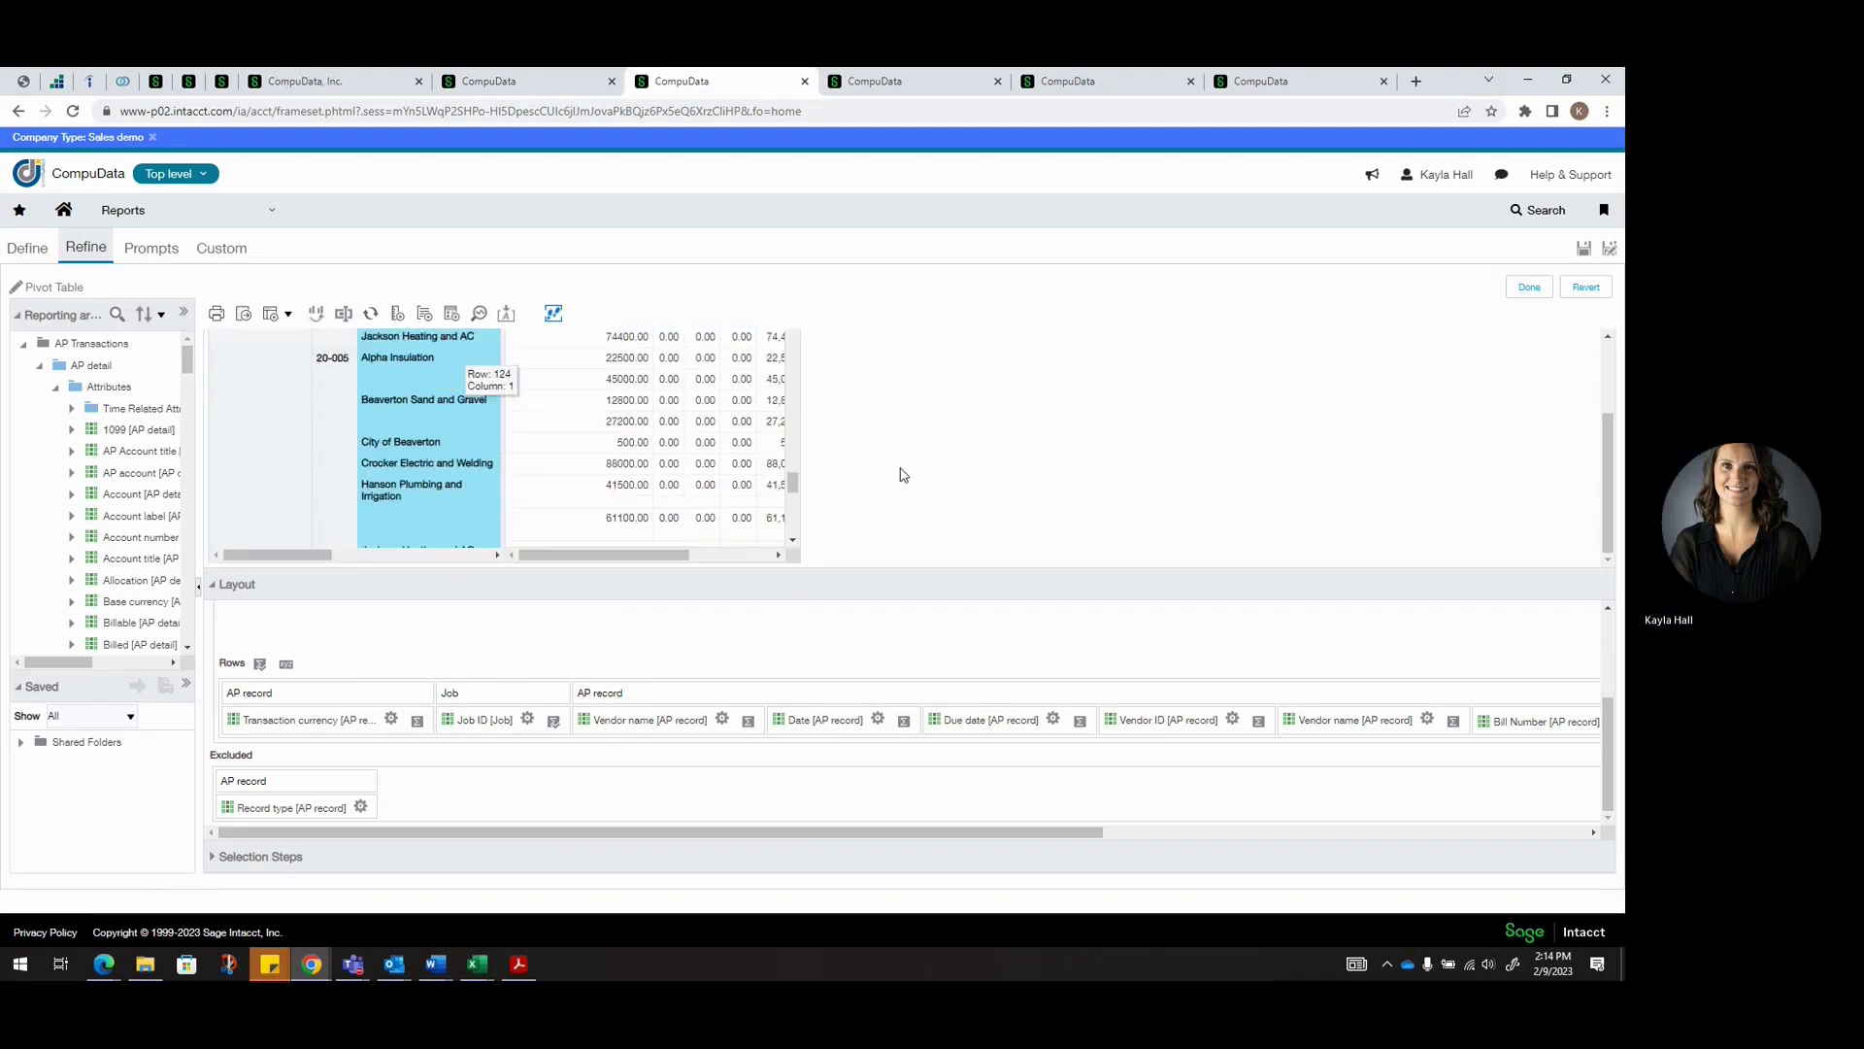
left_click_drag(795, 486, 783, 578)
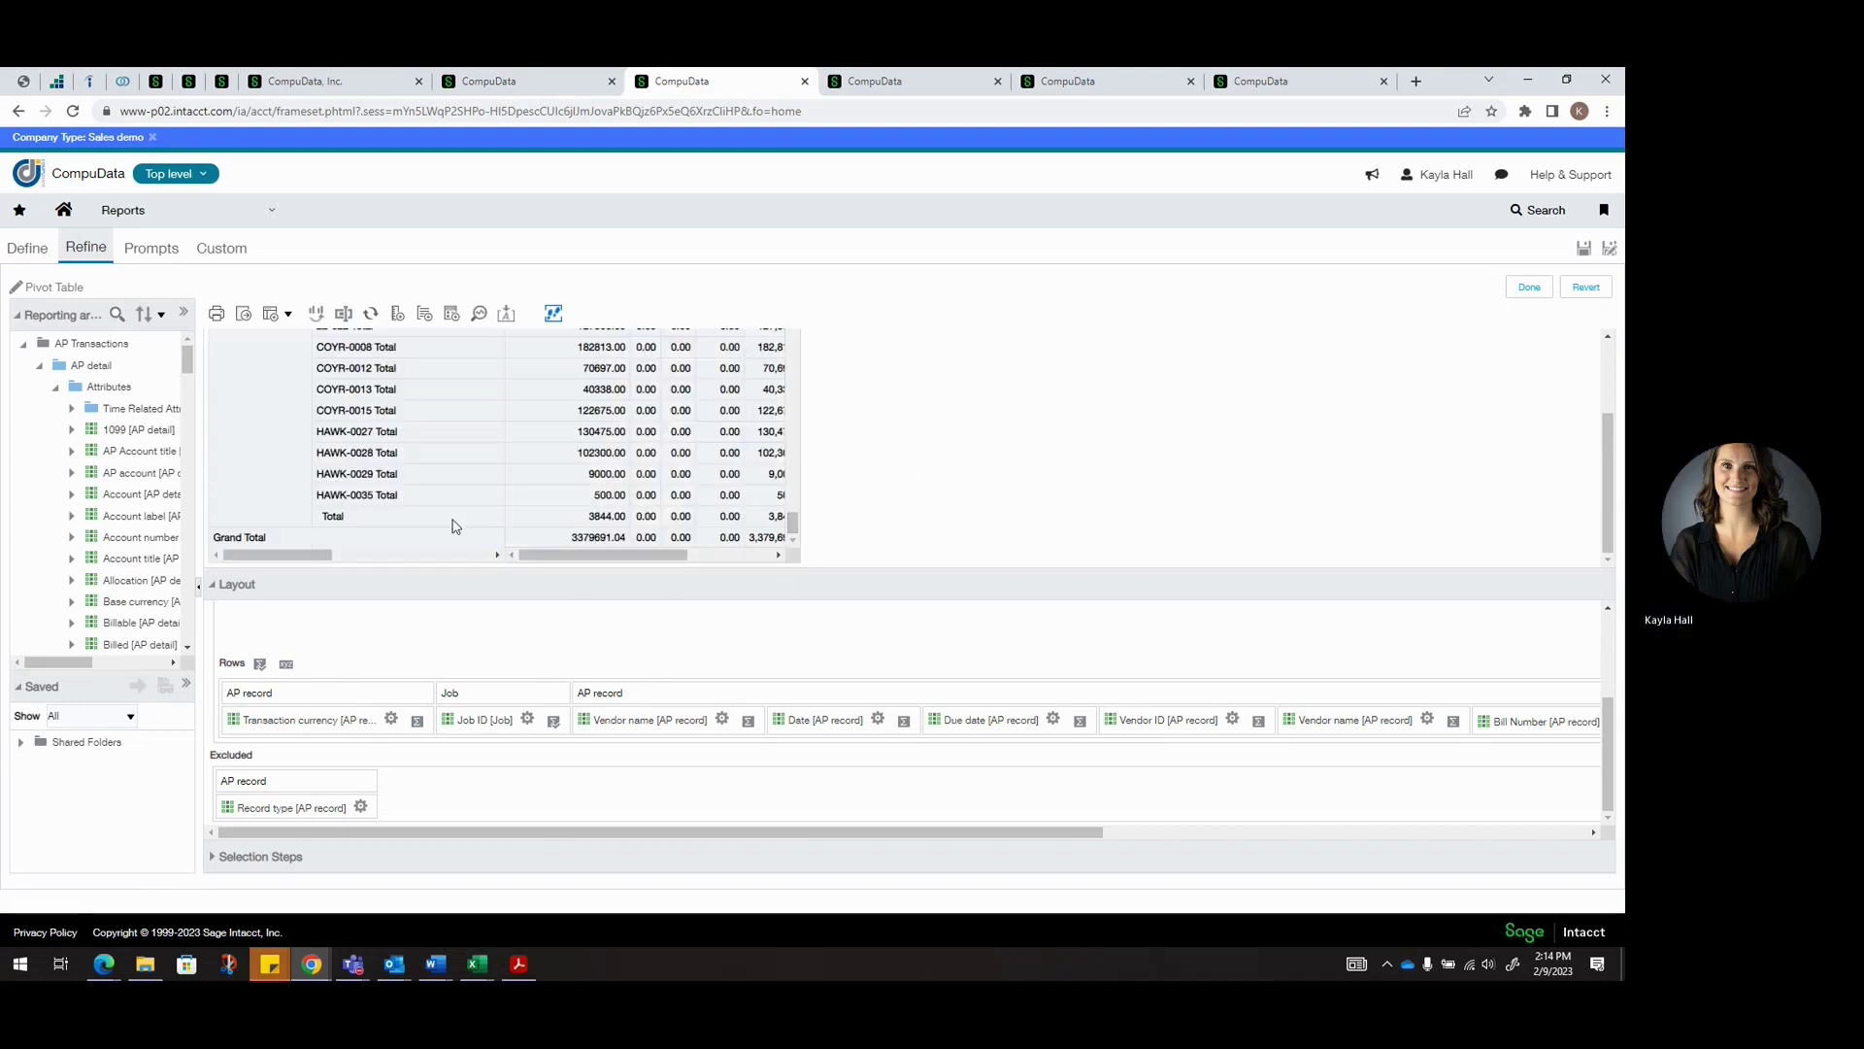
scroll(404, 494, "up", 4)
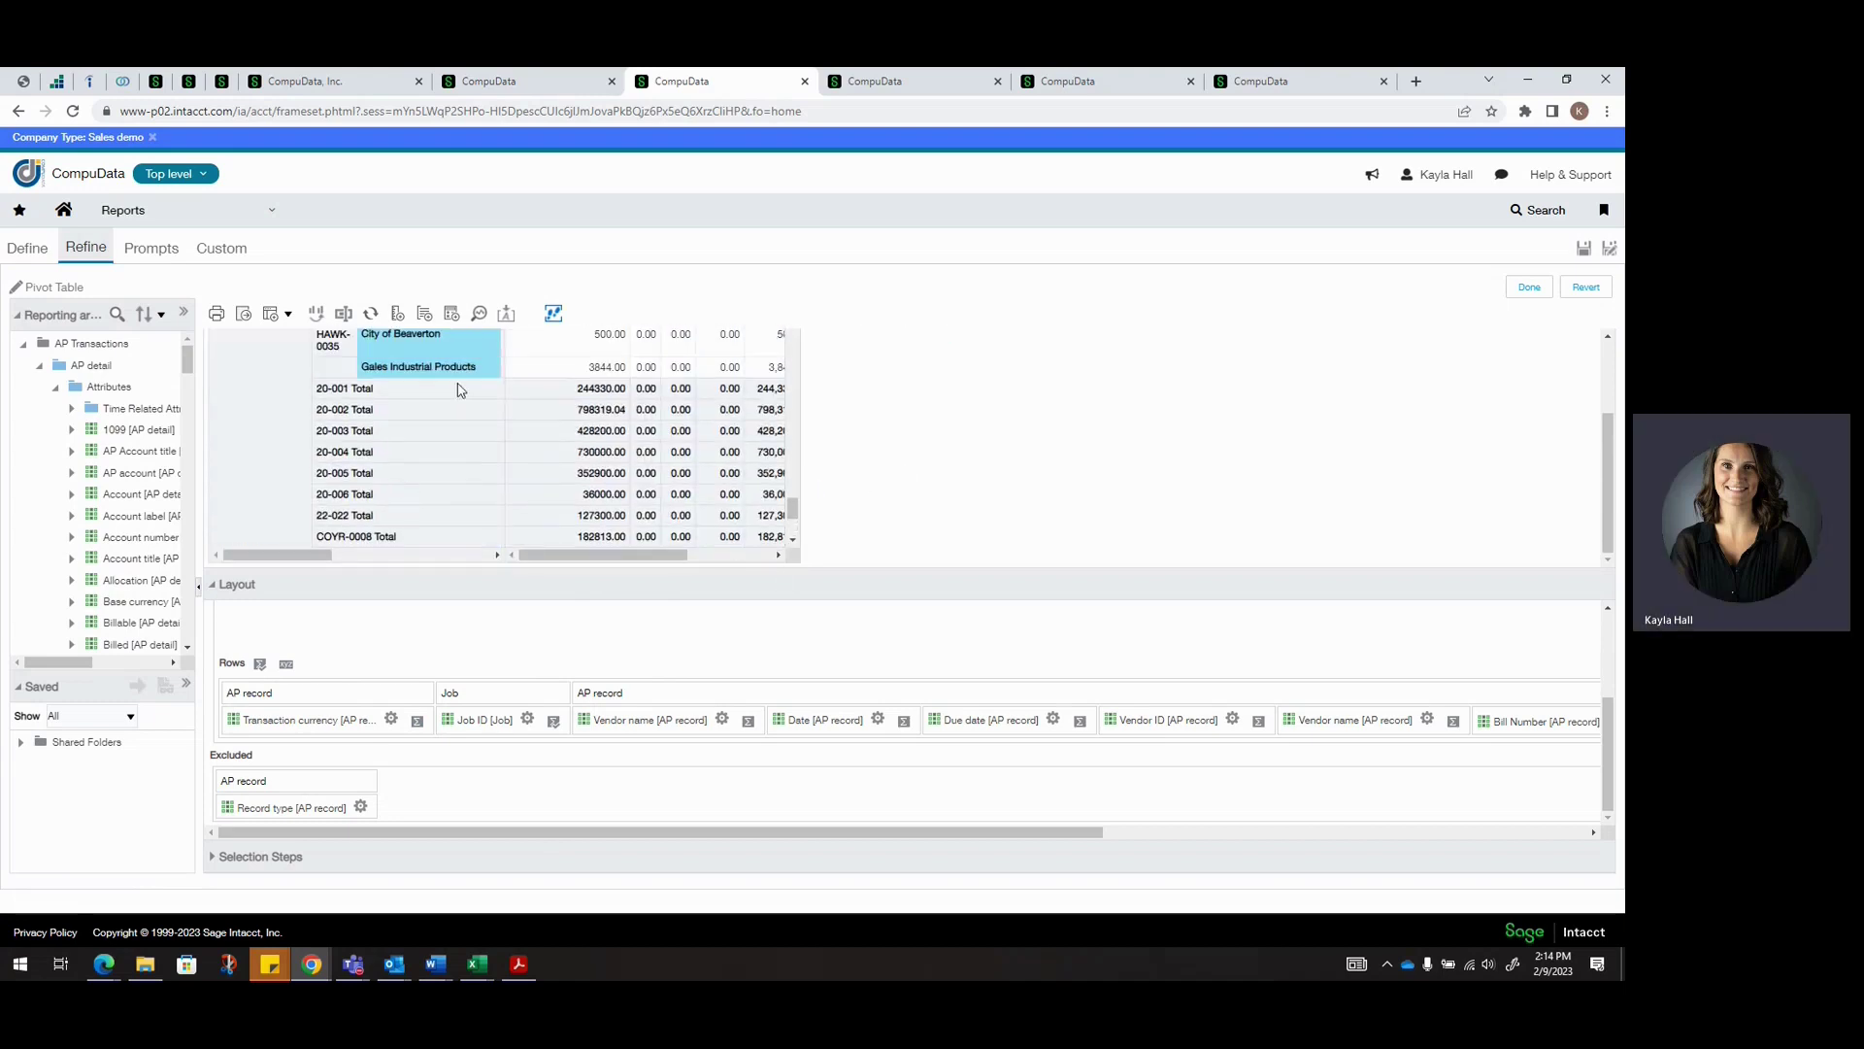
scroll(742, 418, "down", 4)
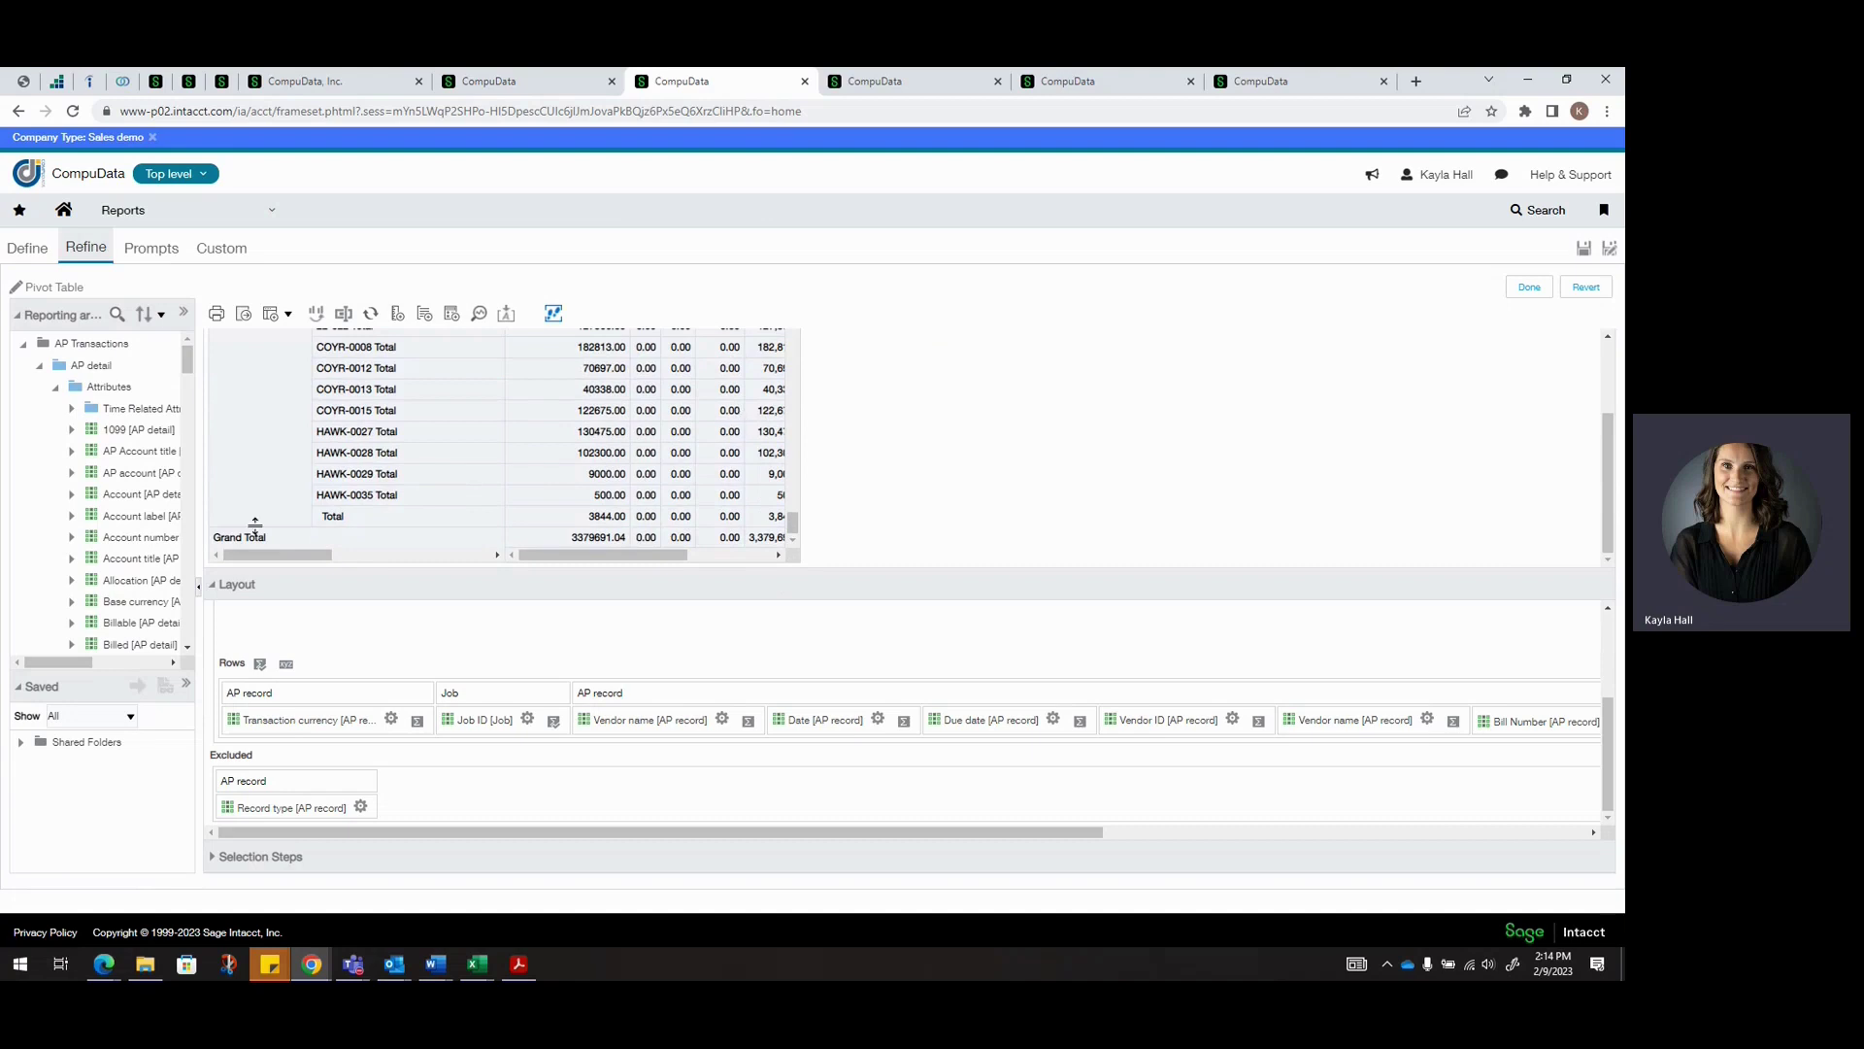
left_click(553, 720)
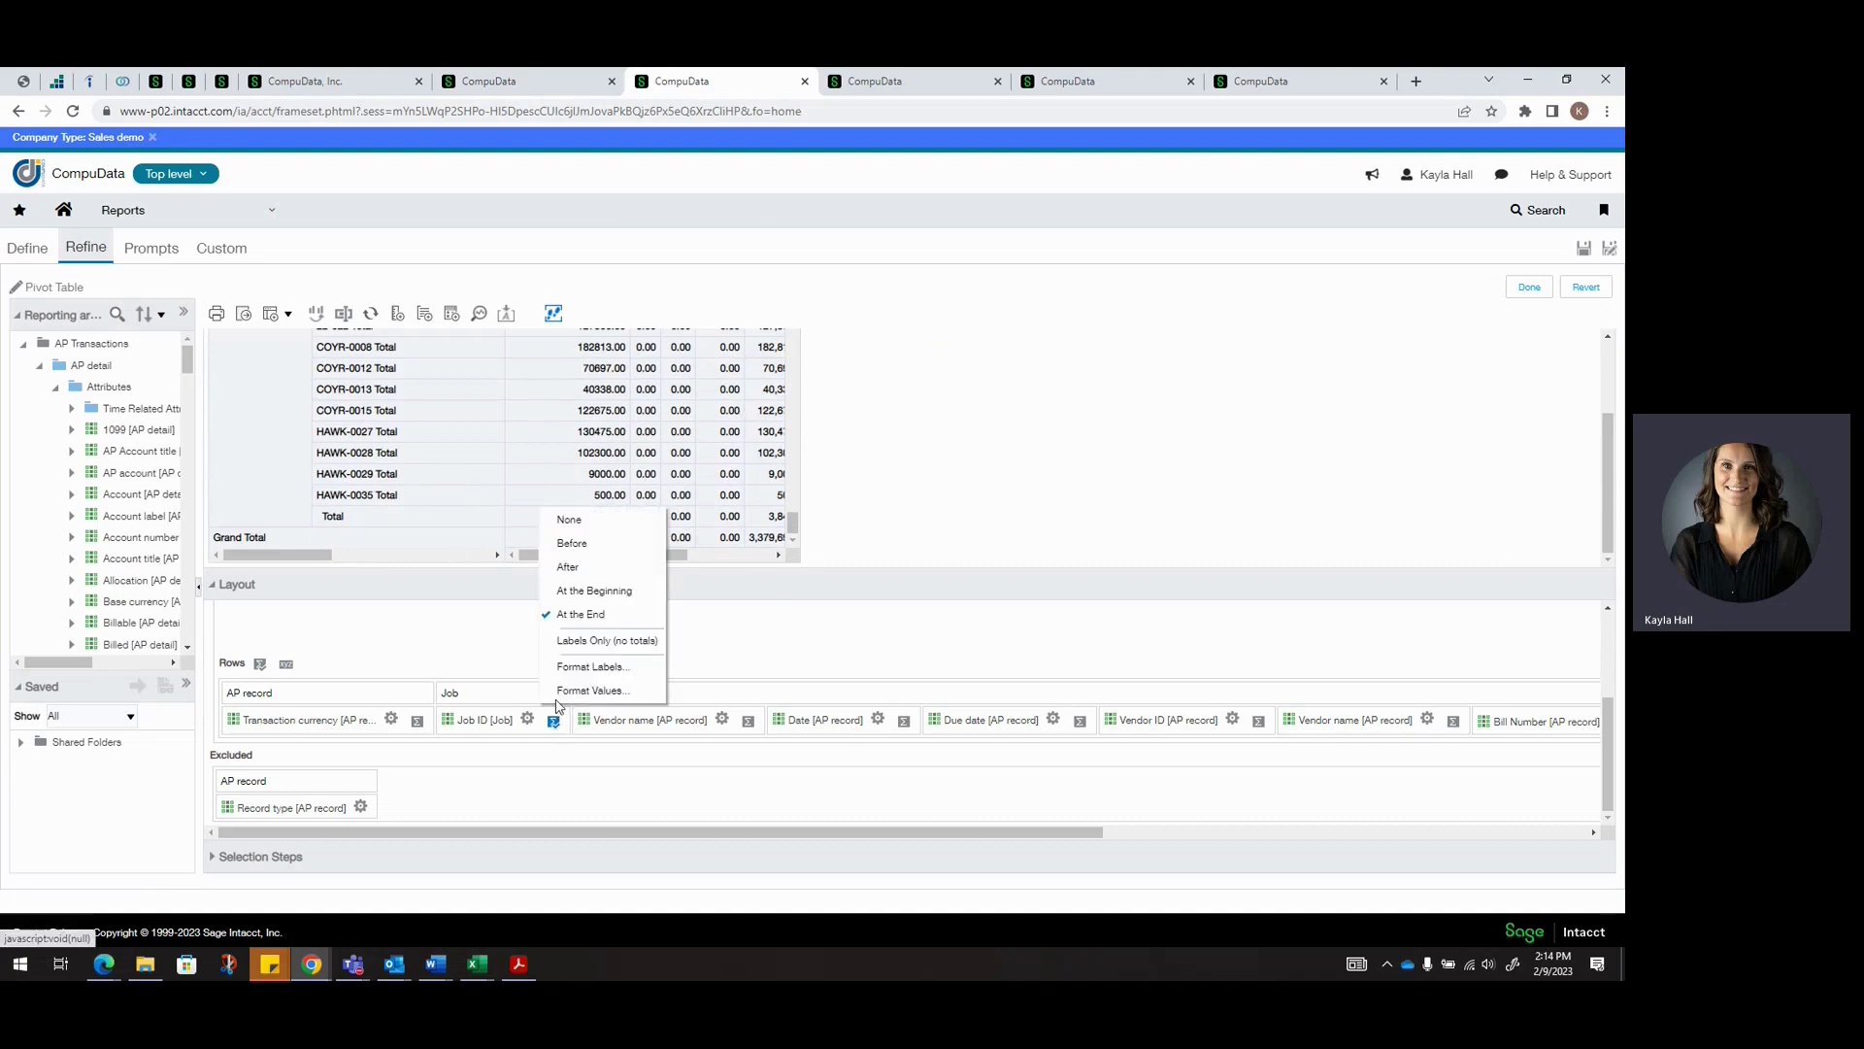
left_click(583, 566)
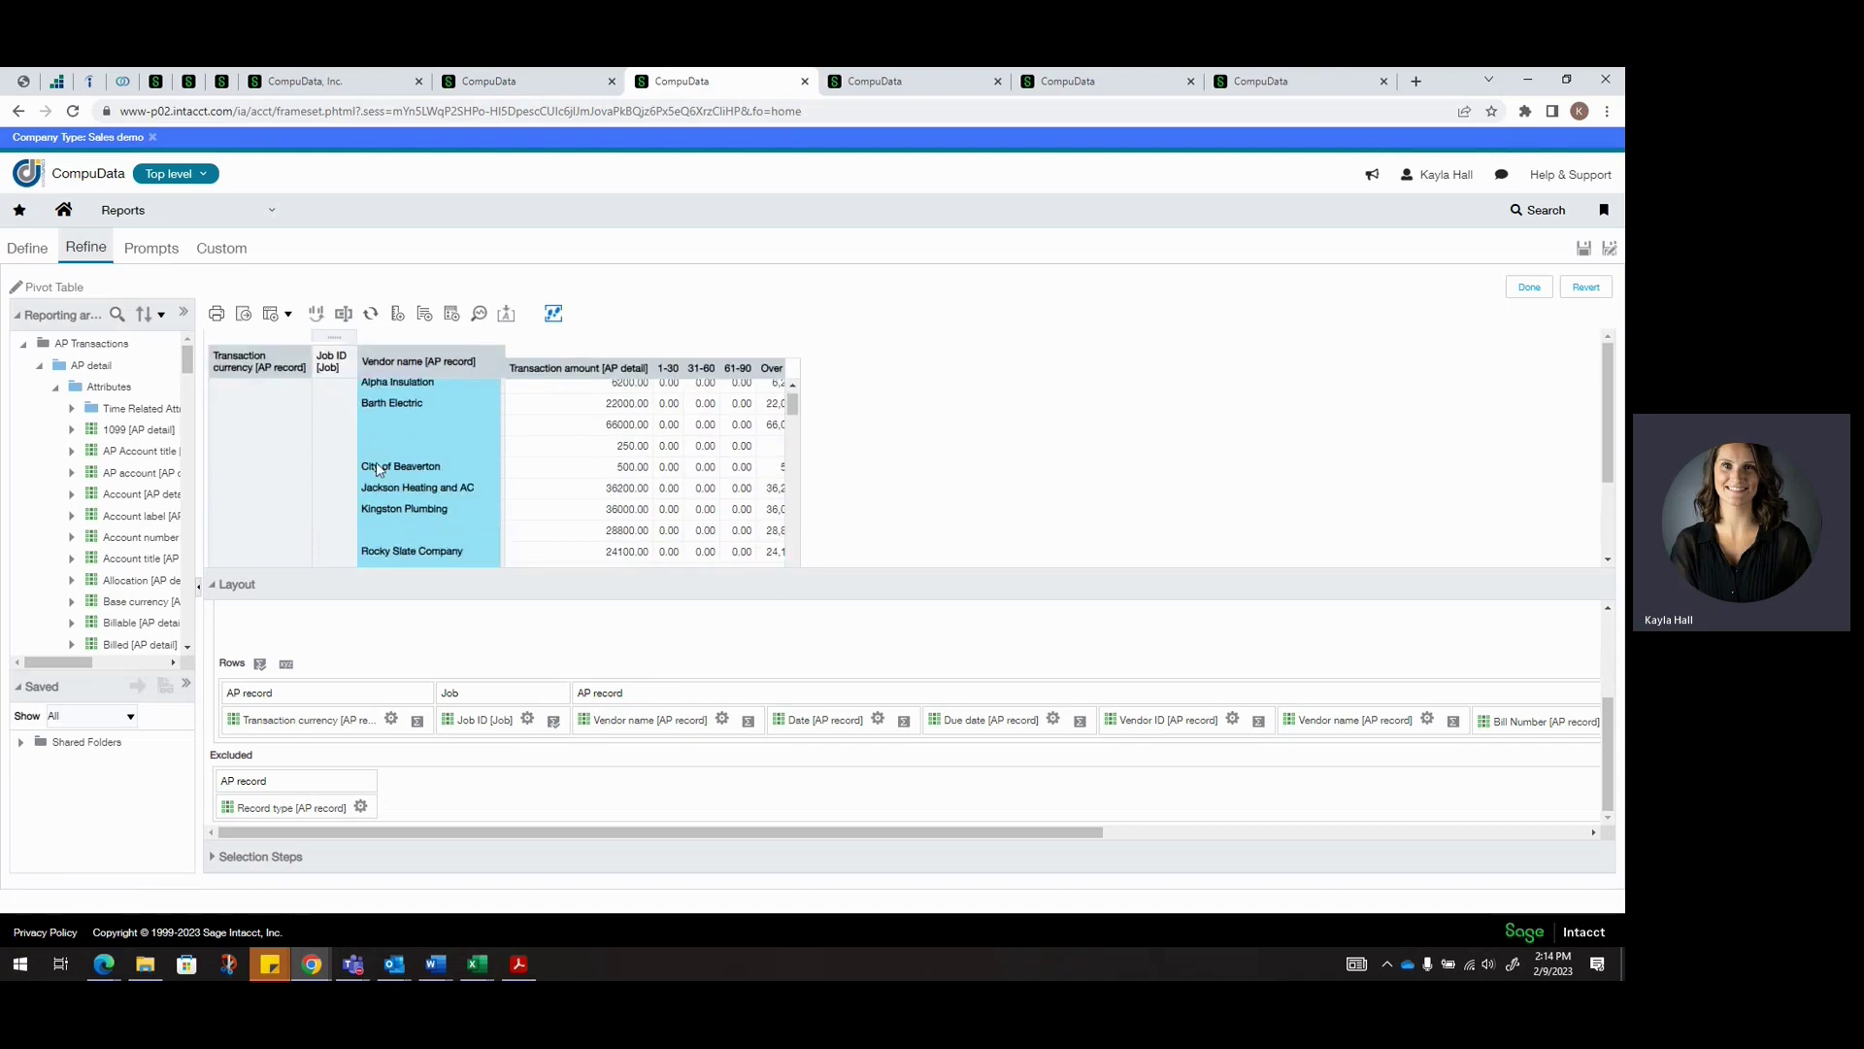
scroll(986, 403, "down", 2)
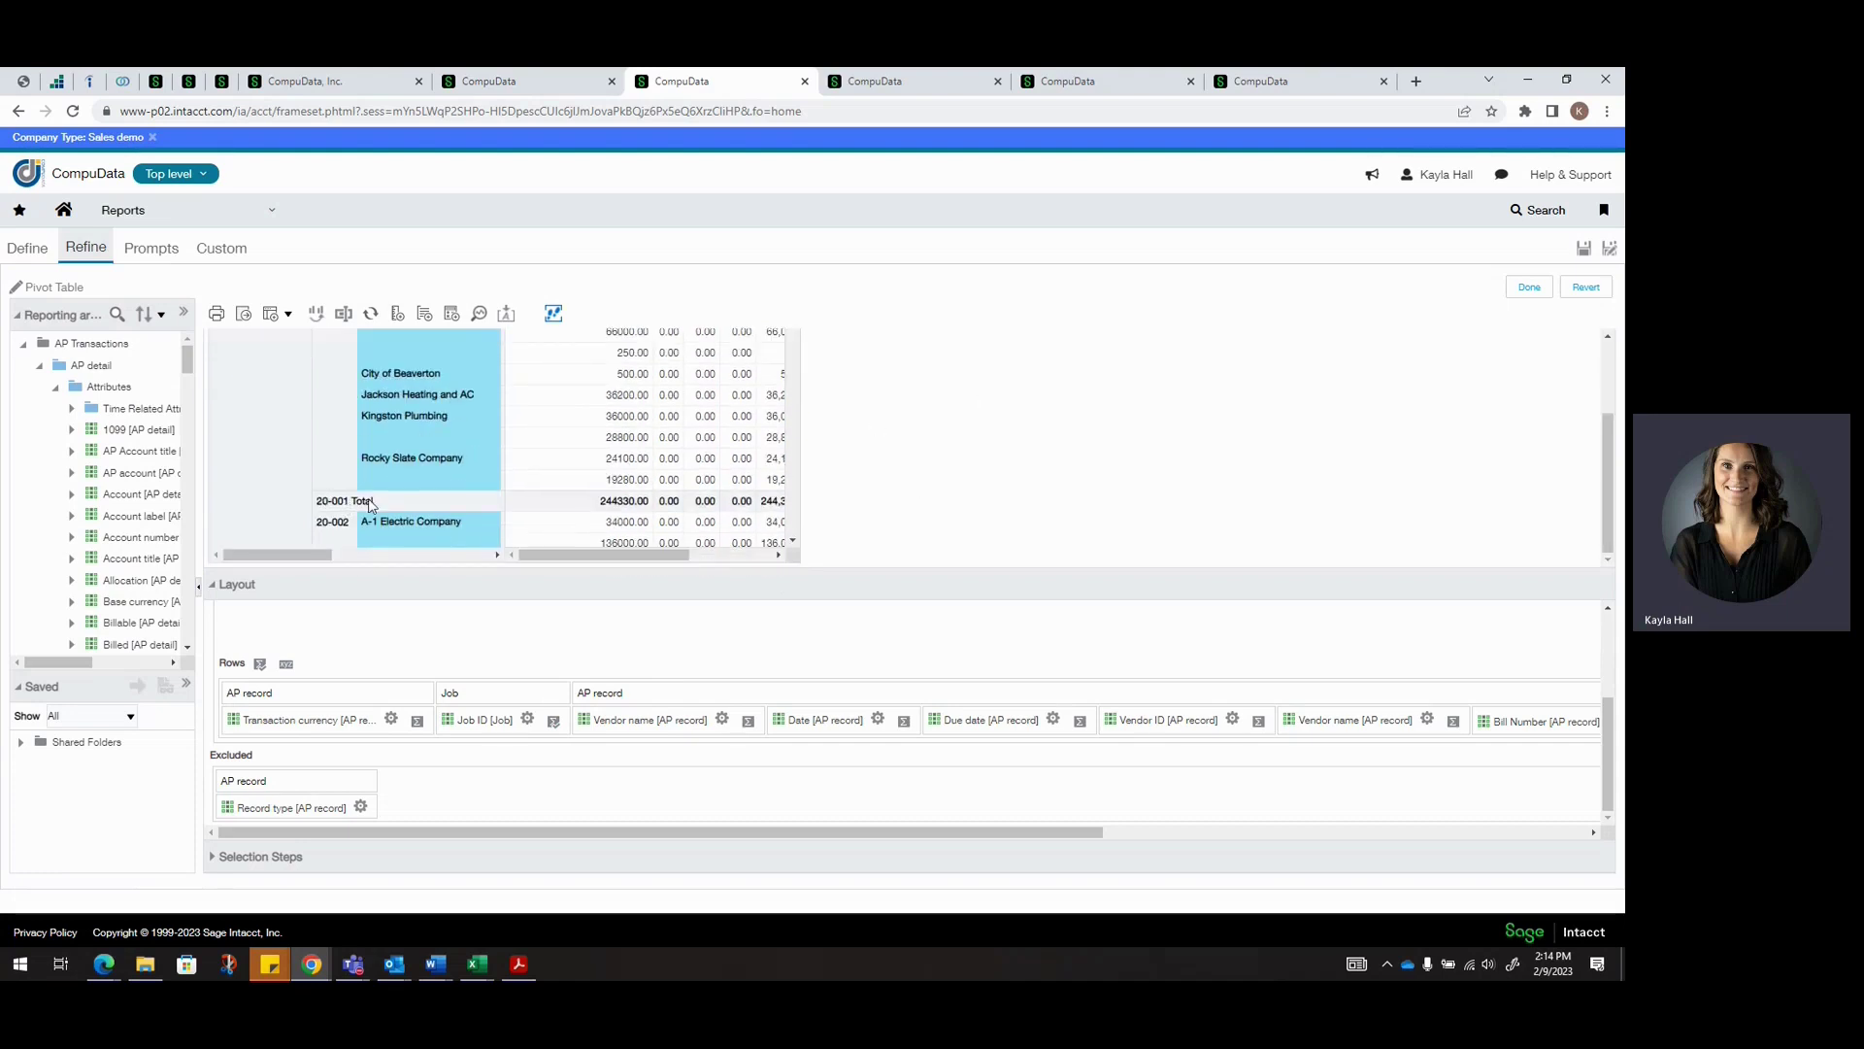
scroll(961, 507, "up", 2)
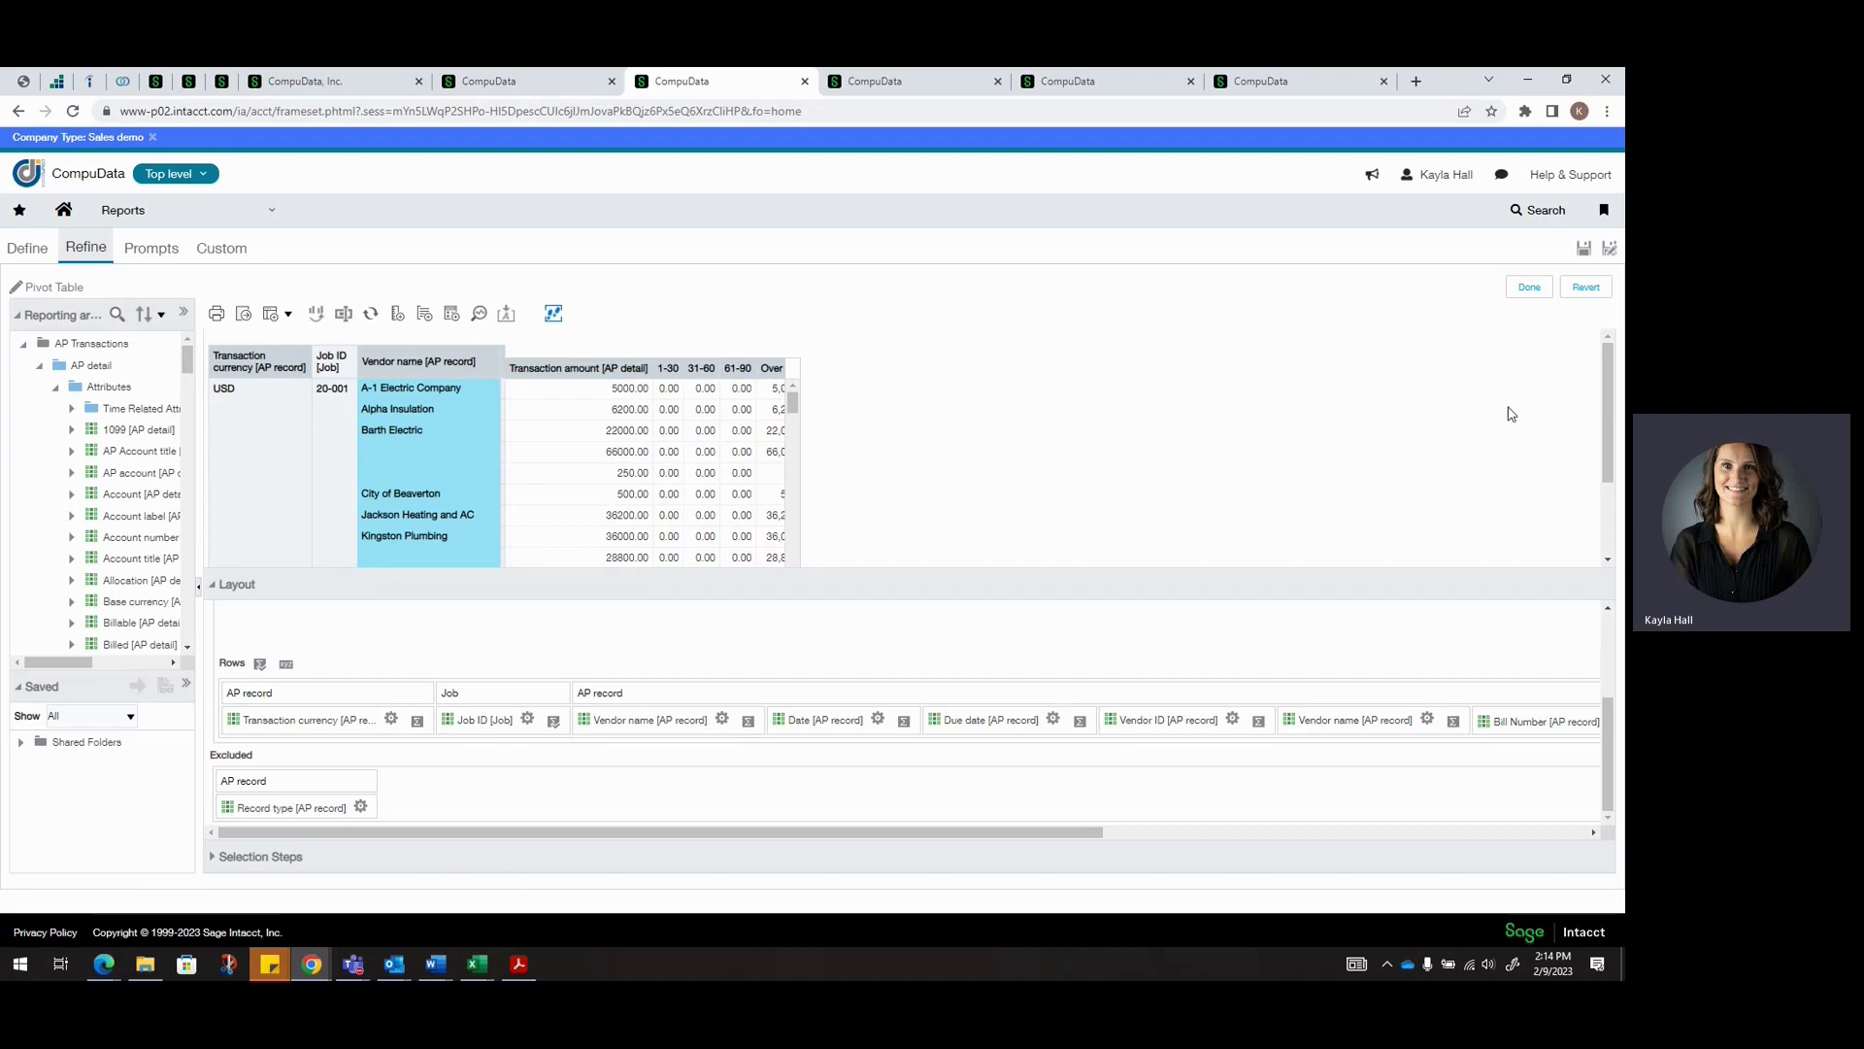
Finish the pivot layout and display only the Pivot Table view in the report
left_click(1528, 287)
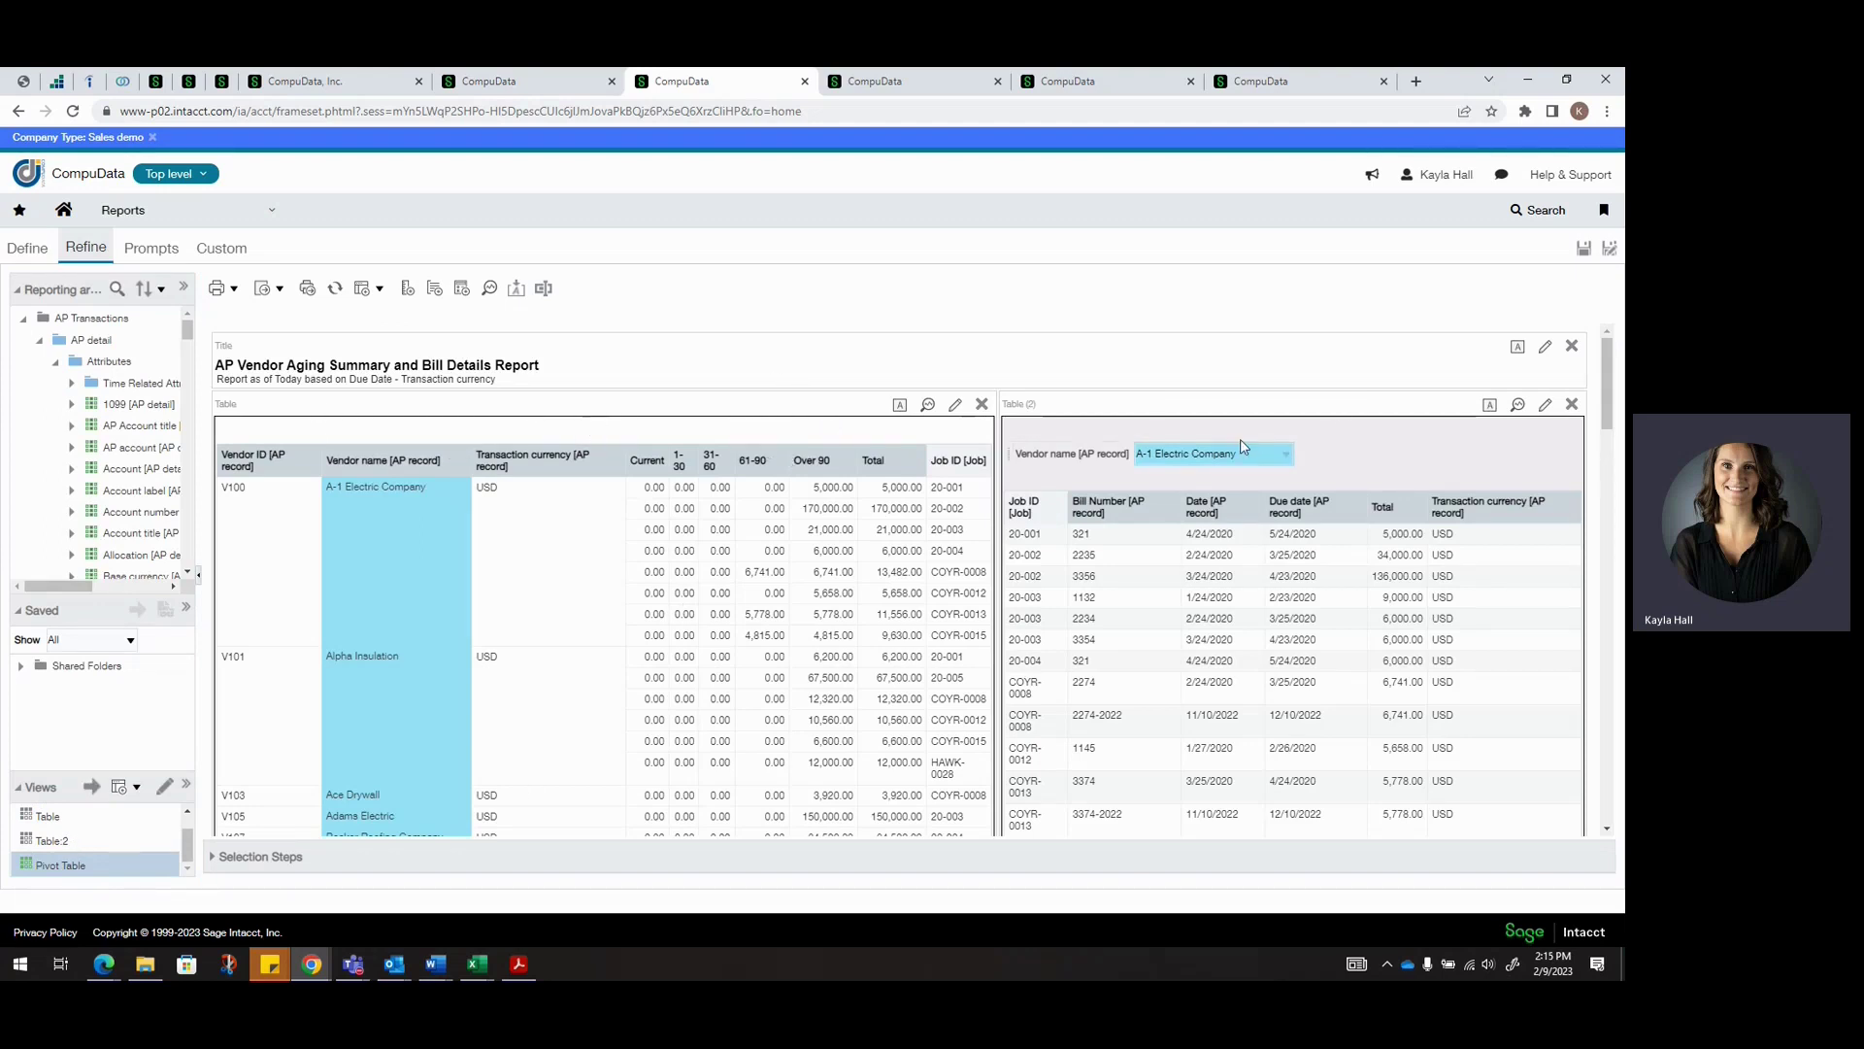
left_click(134, 858)
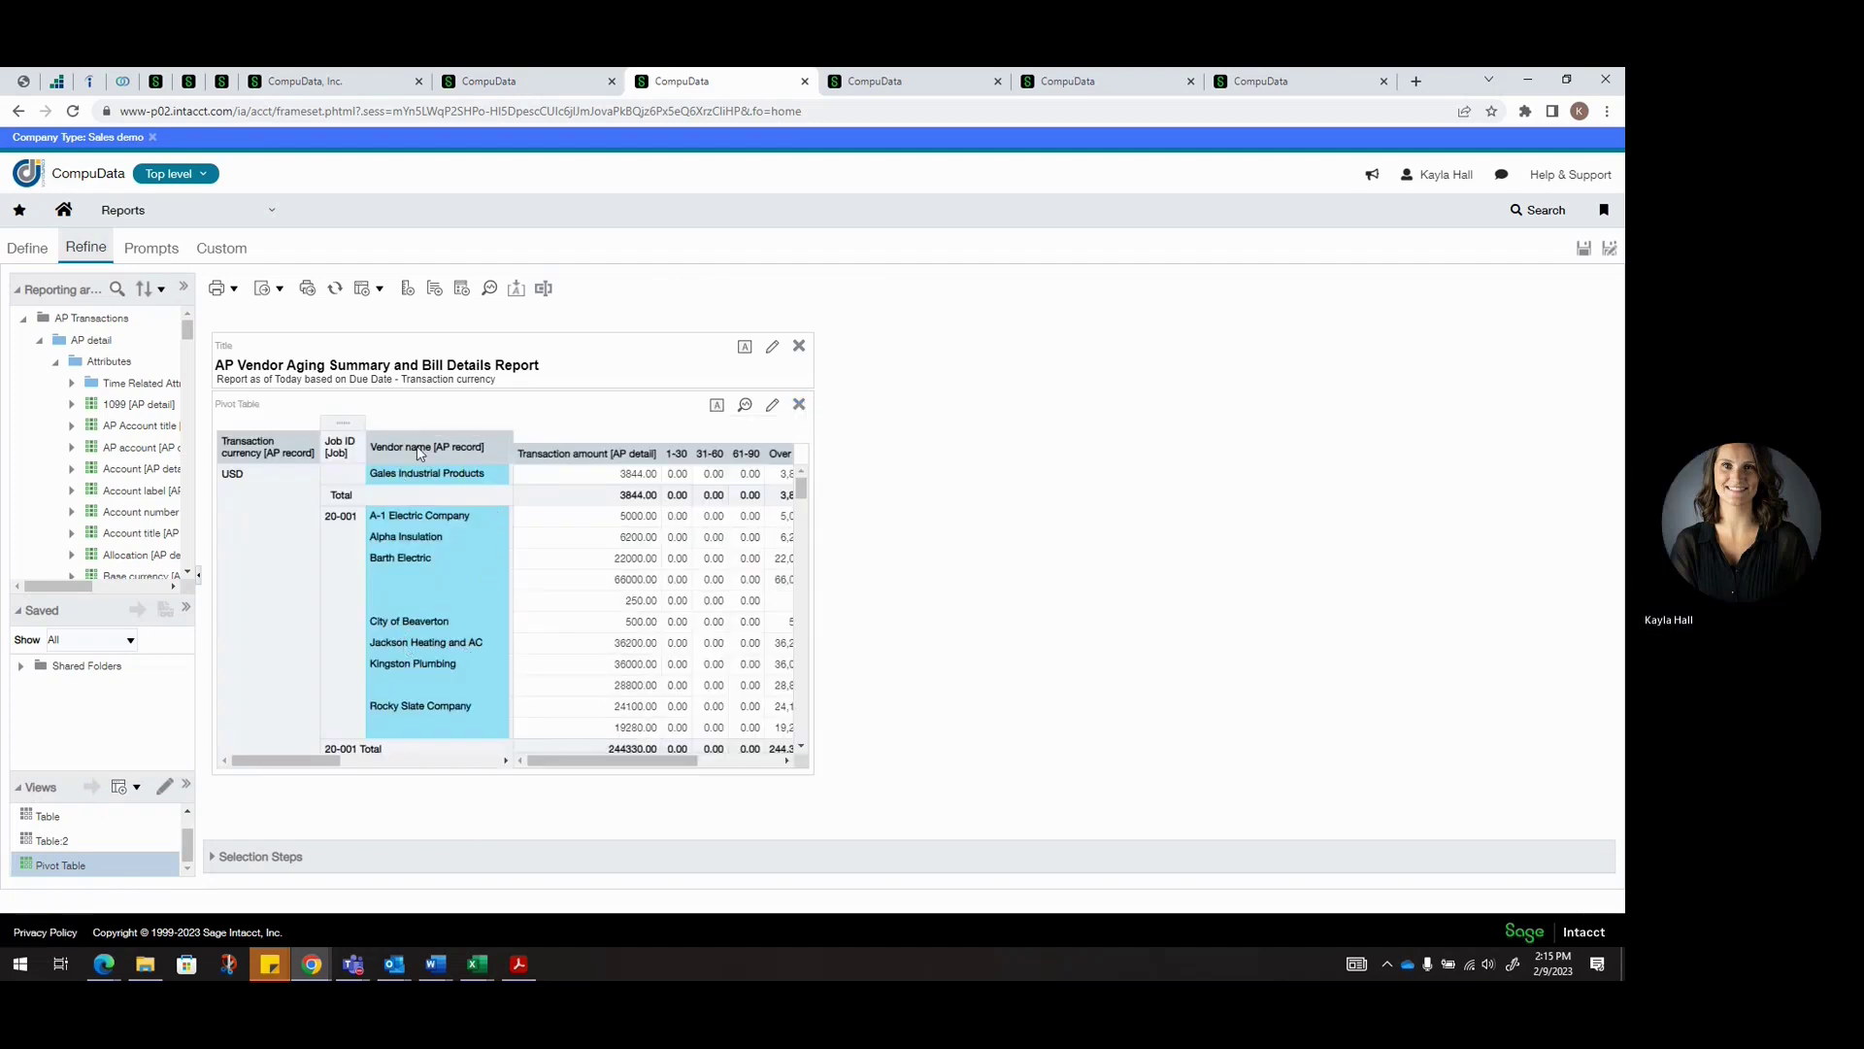
left_click(234, 291)
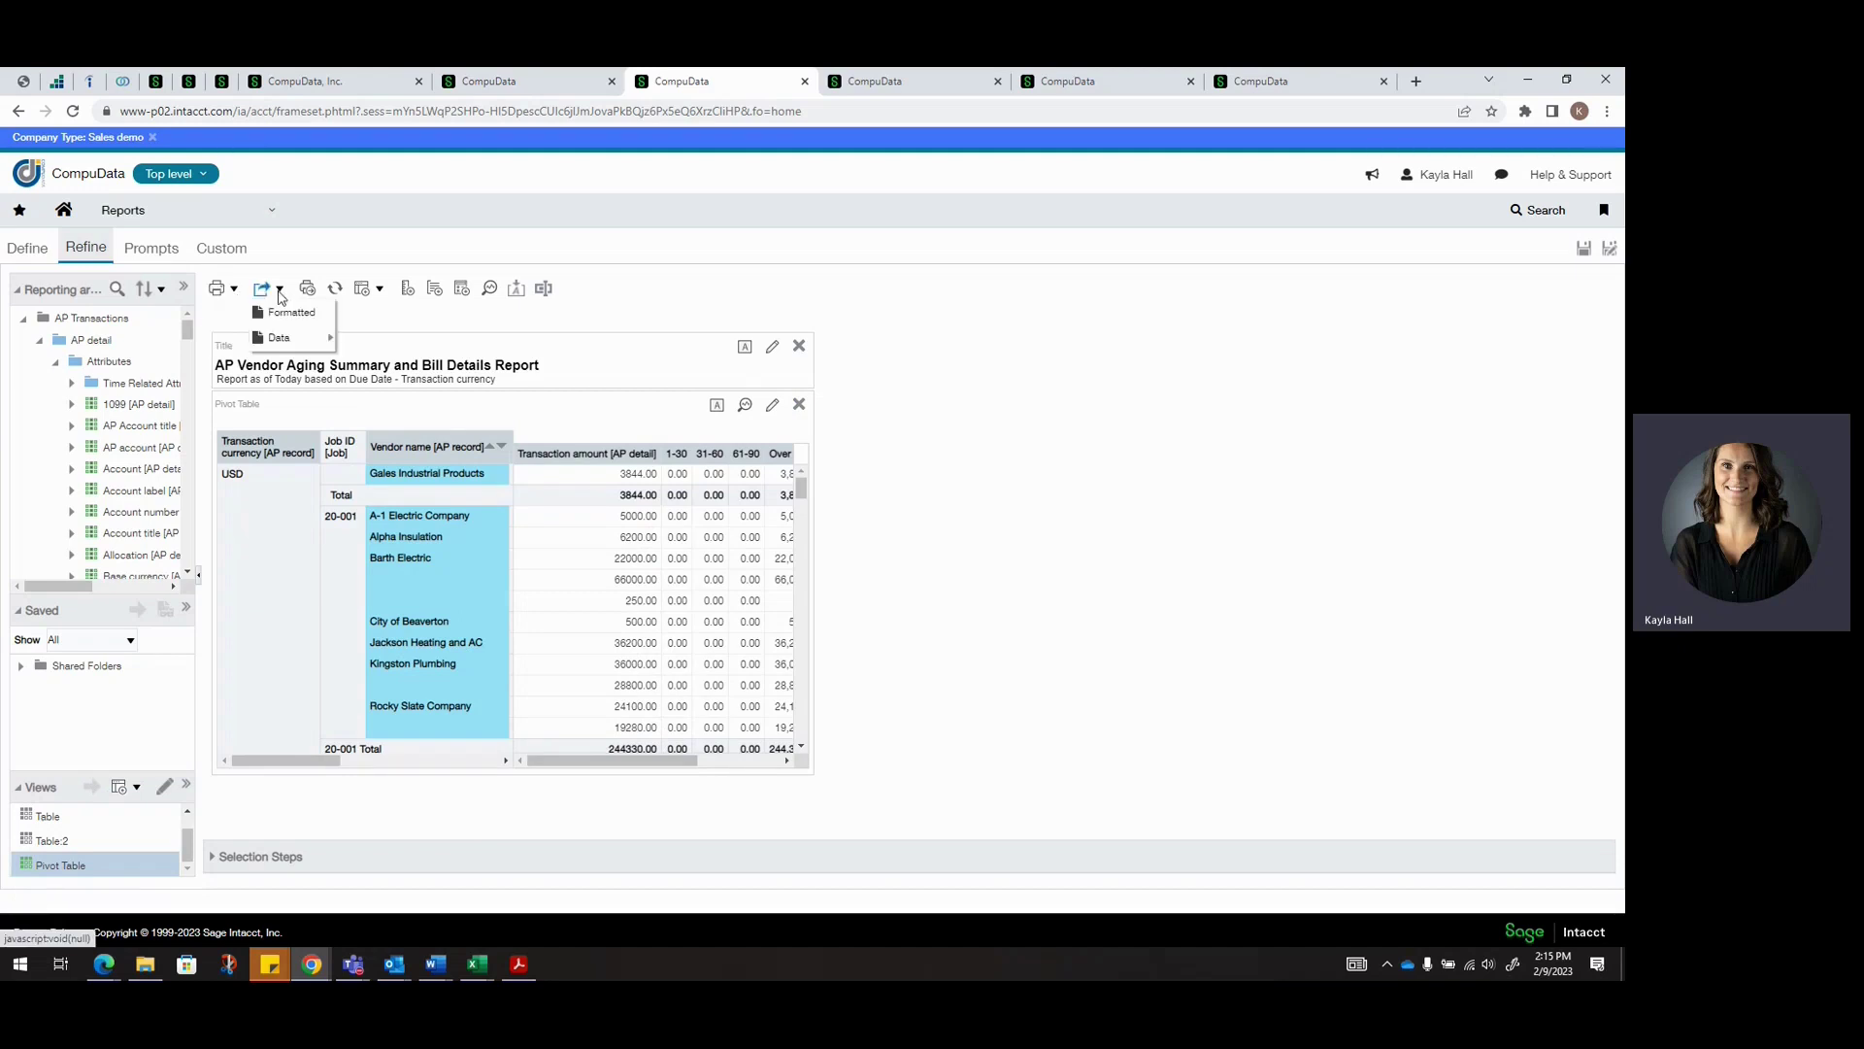
mouse_move(287, 347)
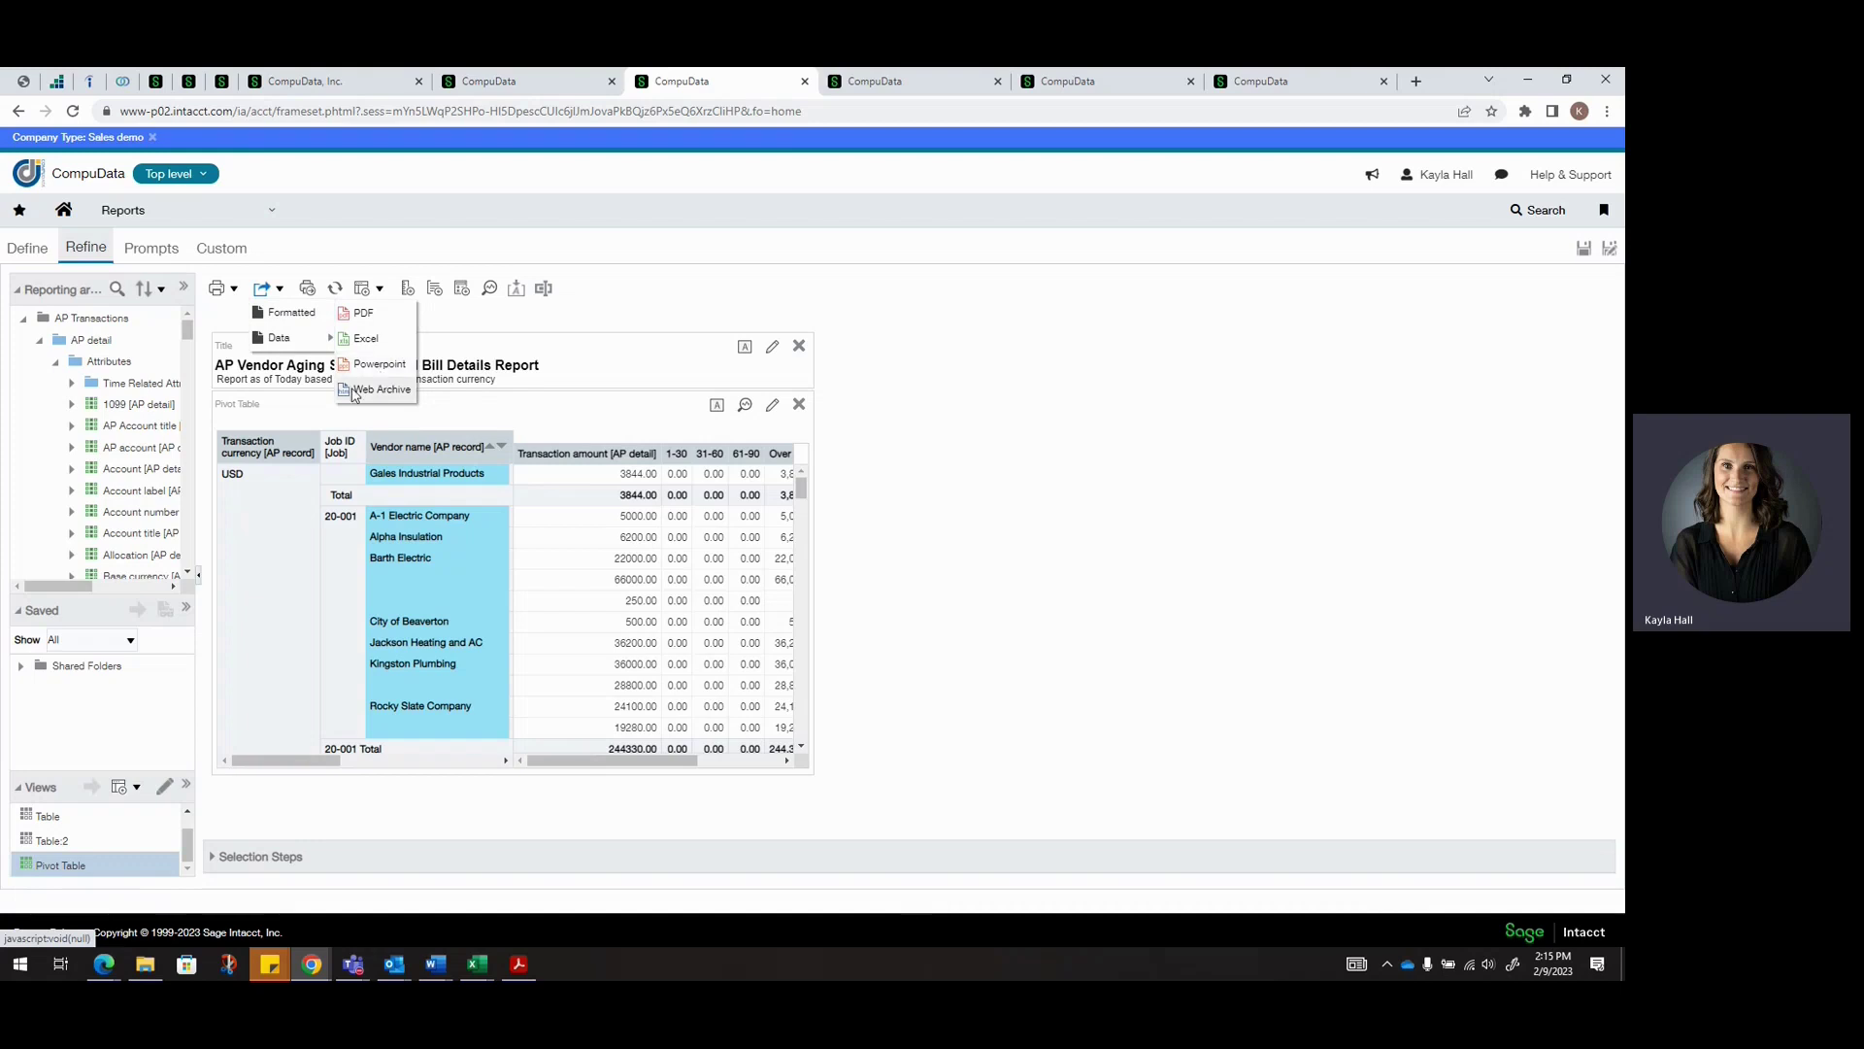
left_click(304, 309)
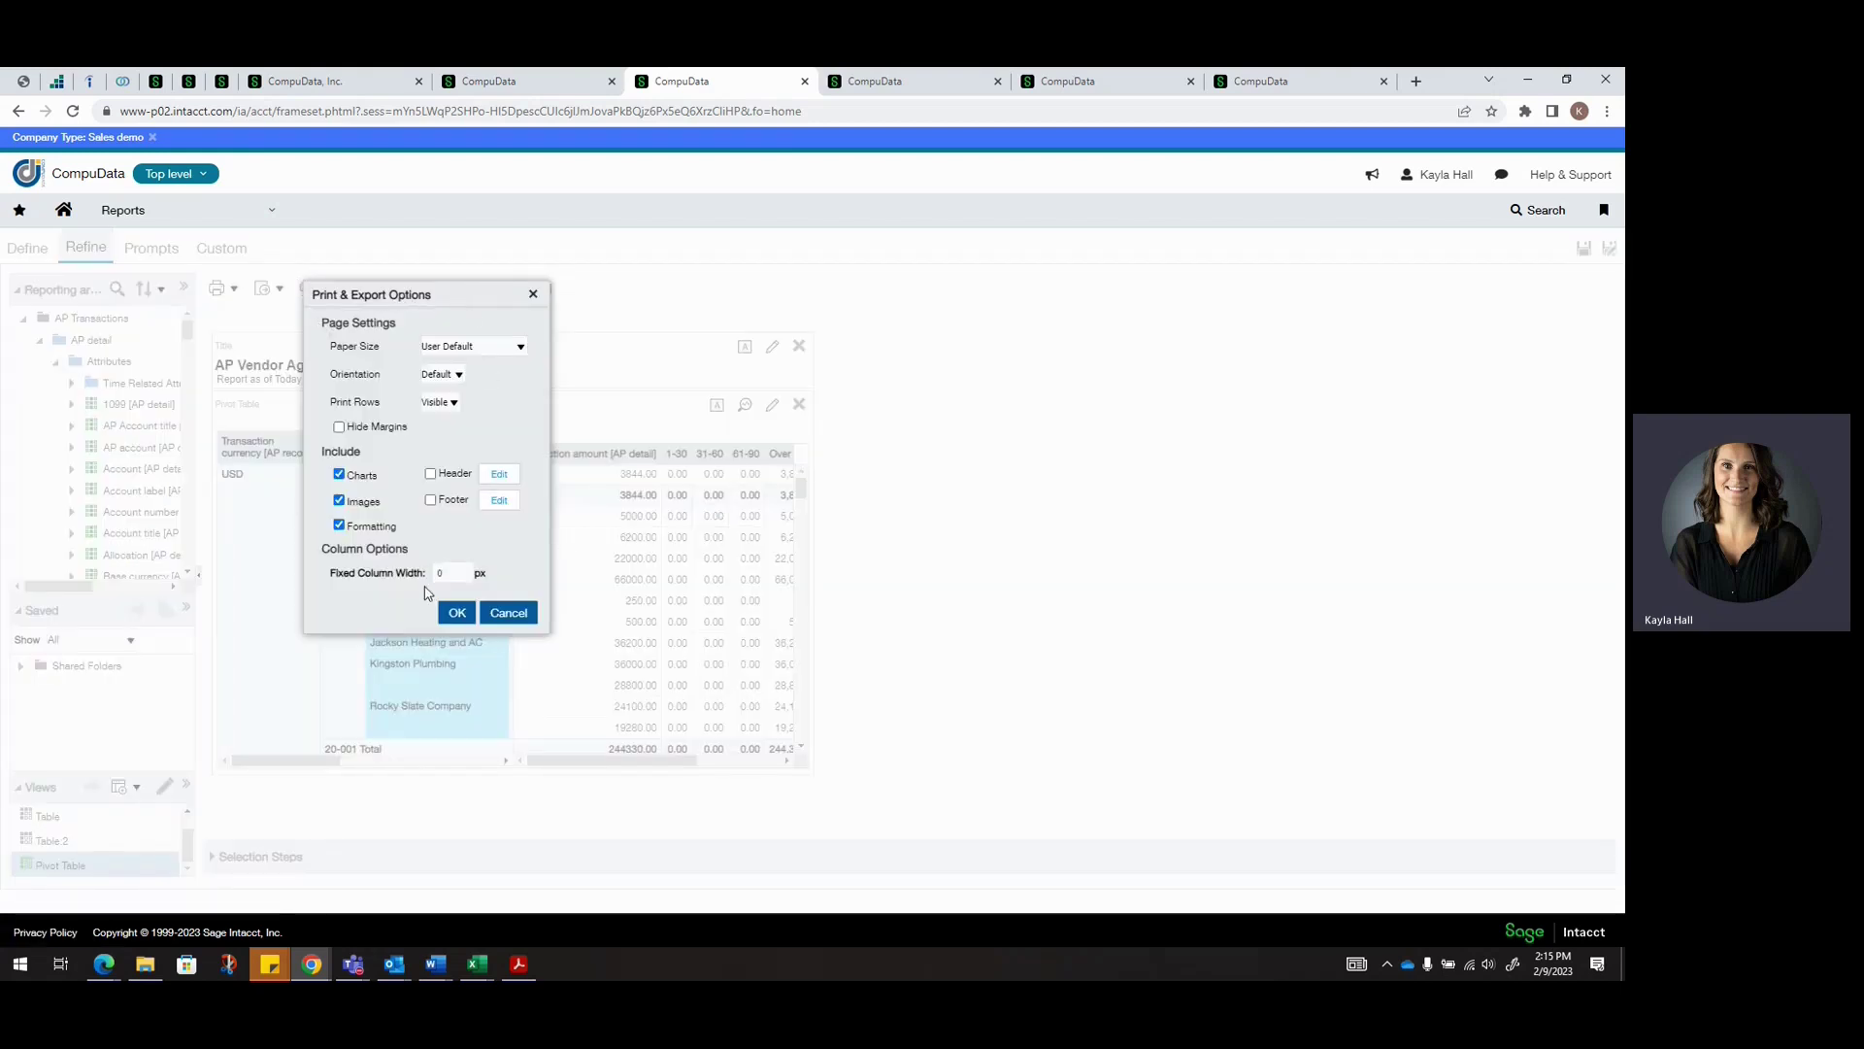
left_click(526, 616)
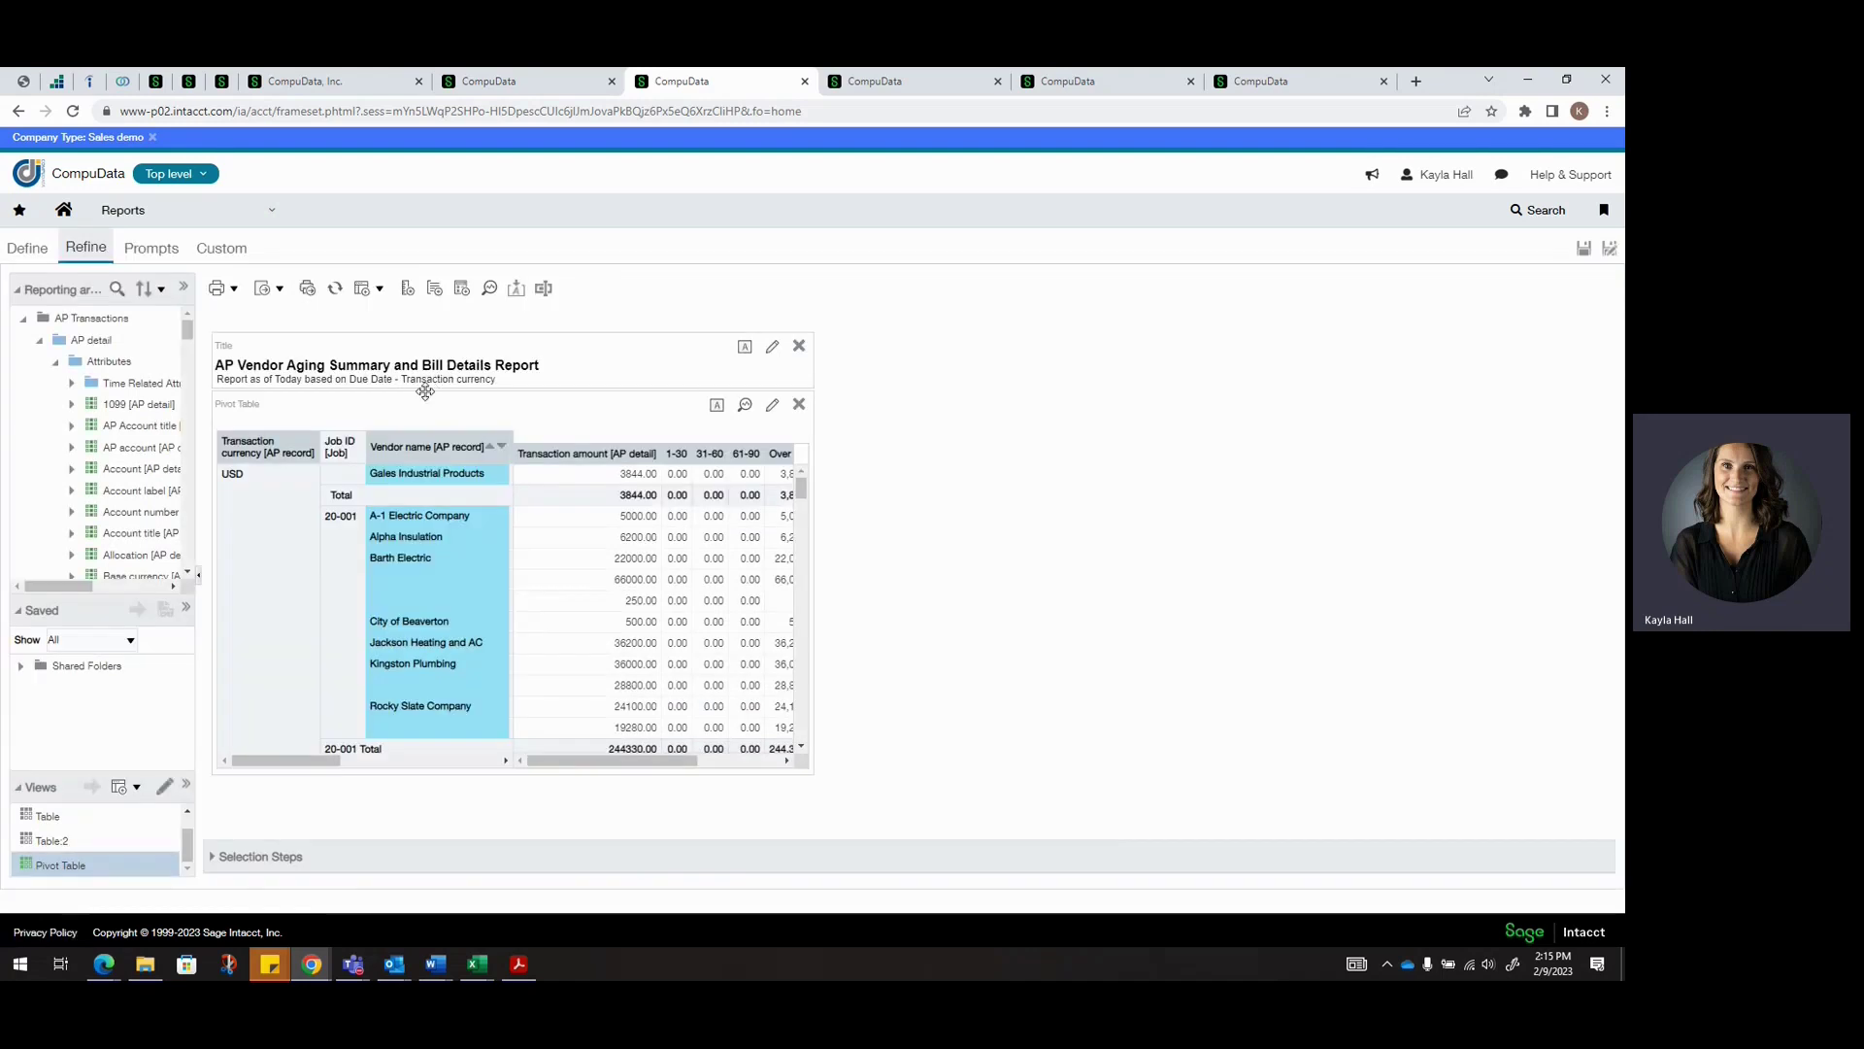
Start a calculation column and browse Conversion and Expressions functions, including Case (If) and Case (Switch)
left_click(408, 289)
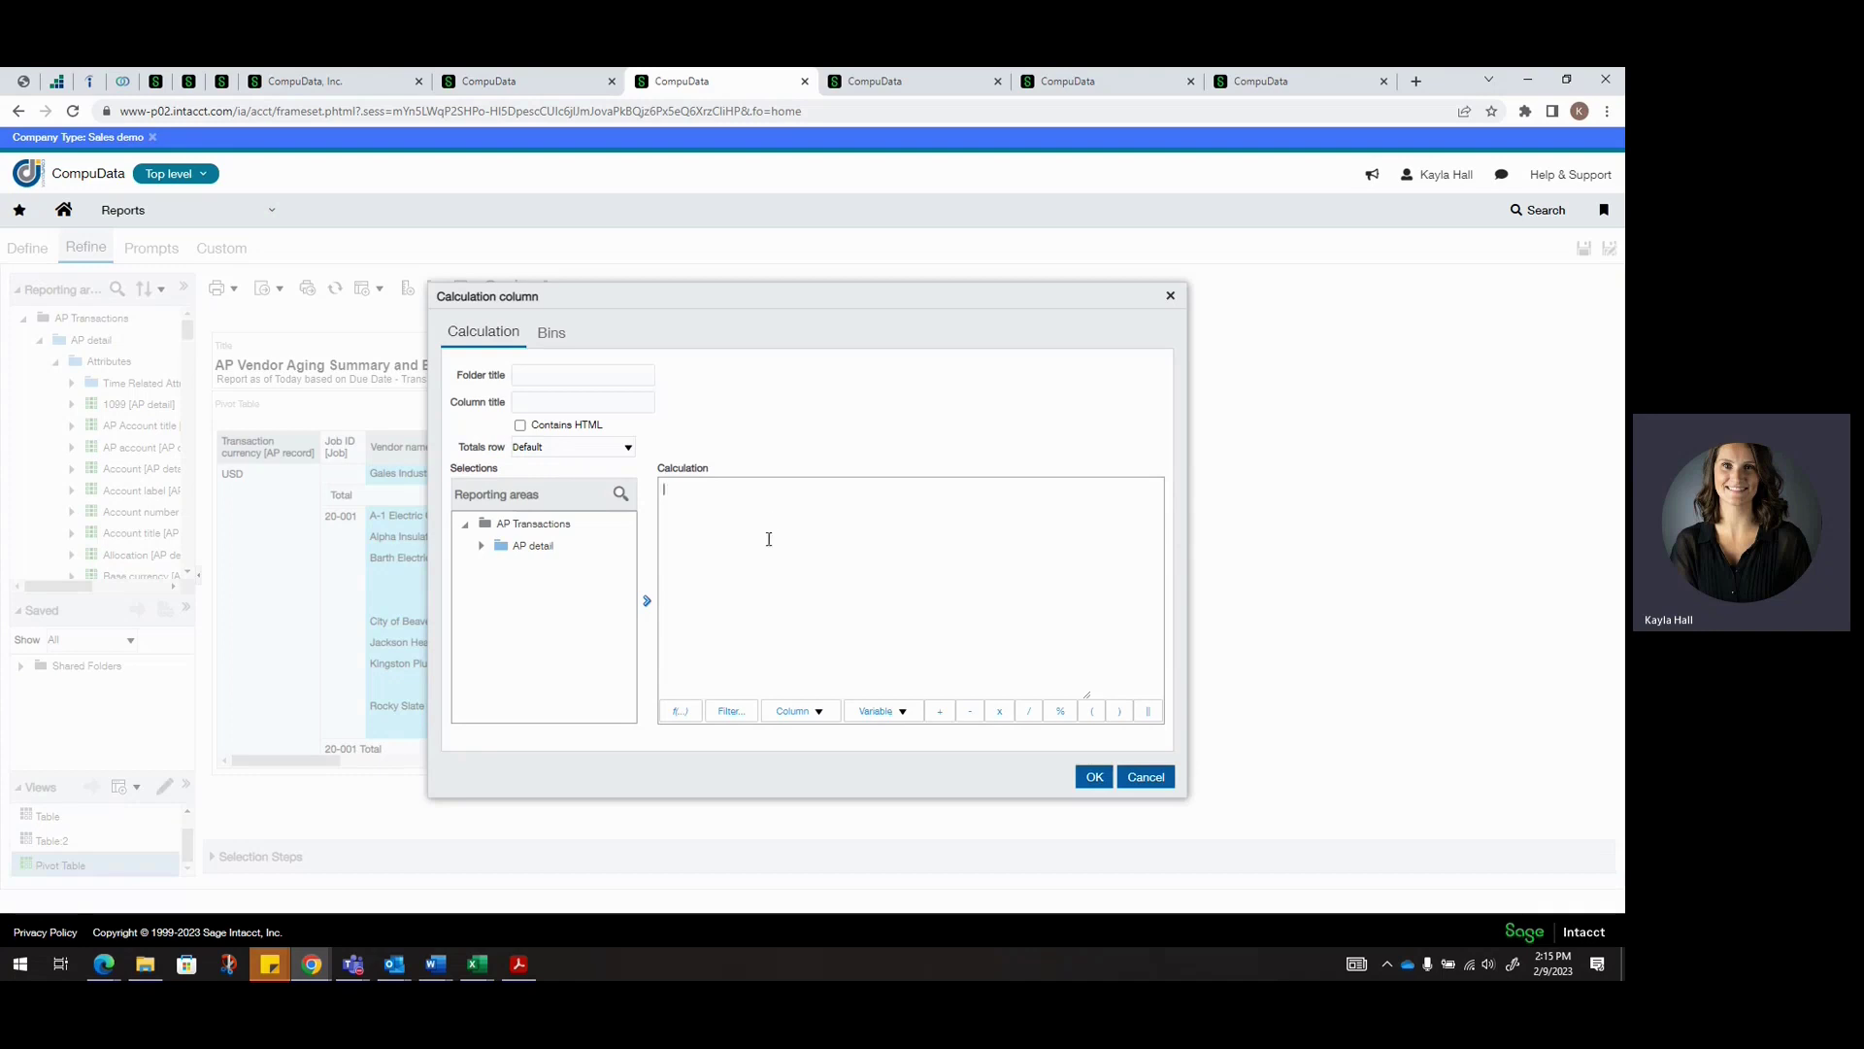
left_click(680, 713)
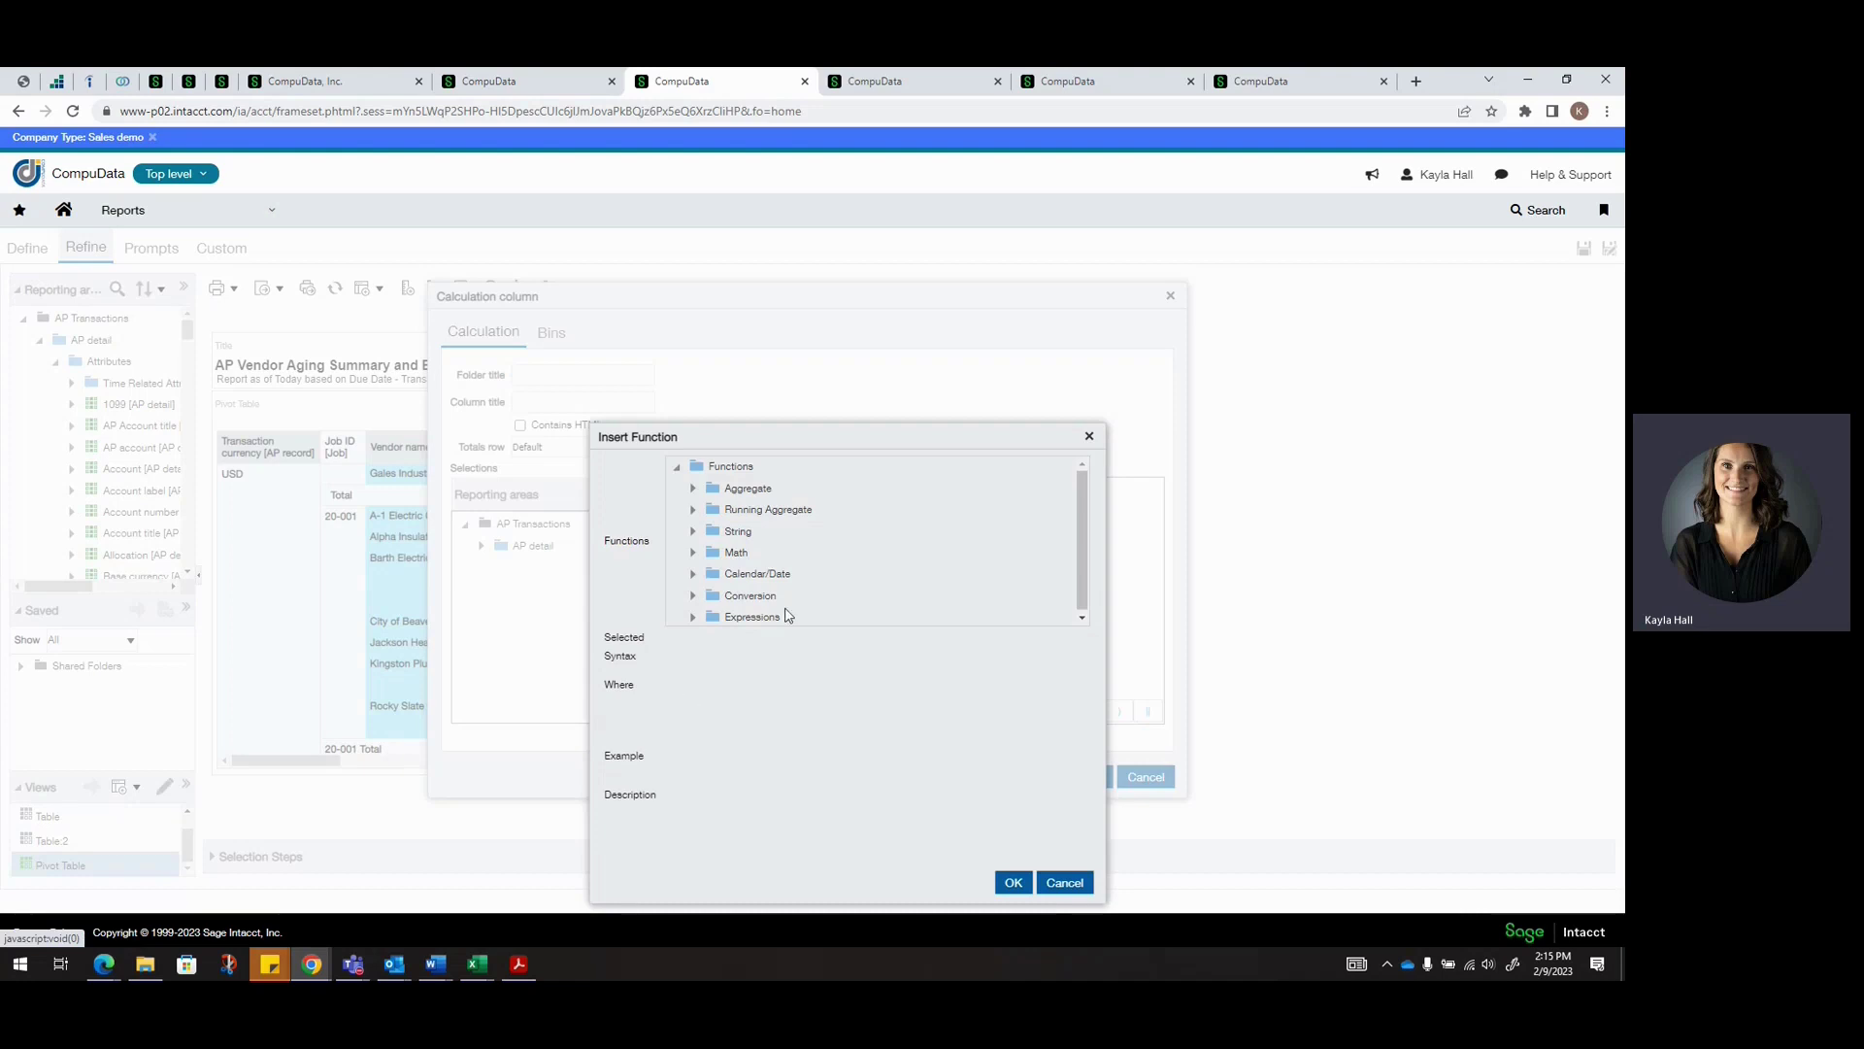
scroll(787, 582, "down", 1)
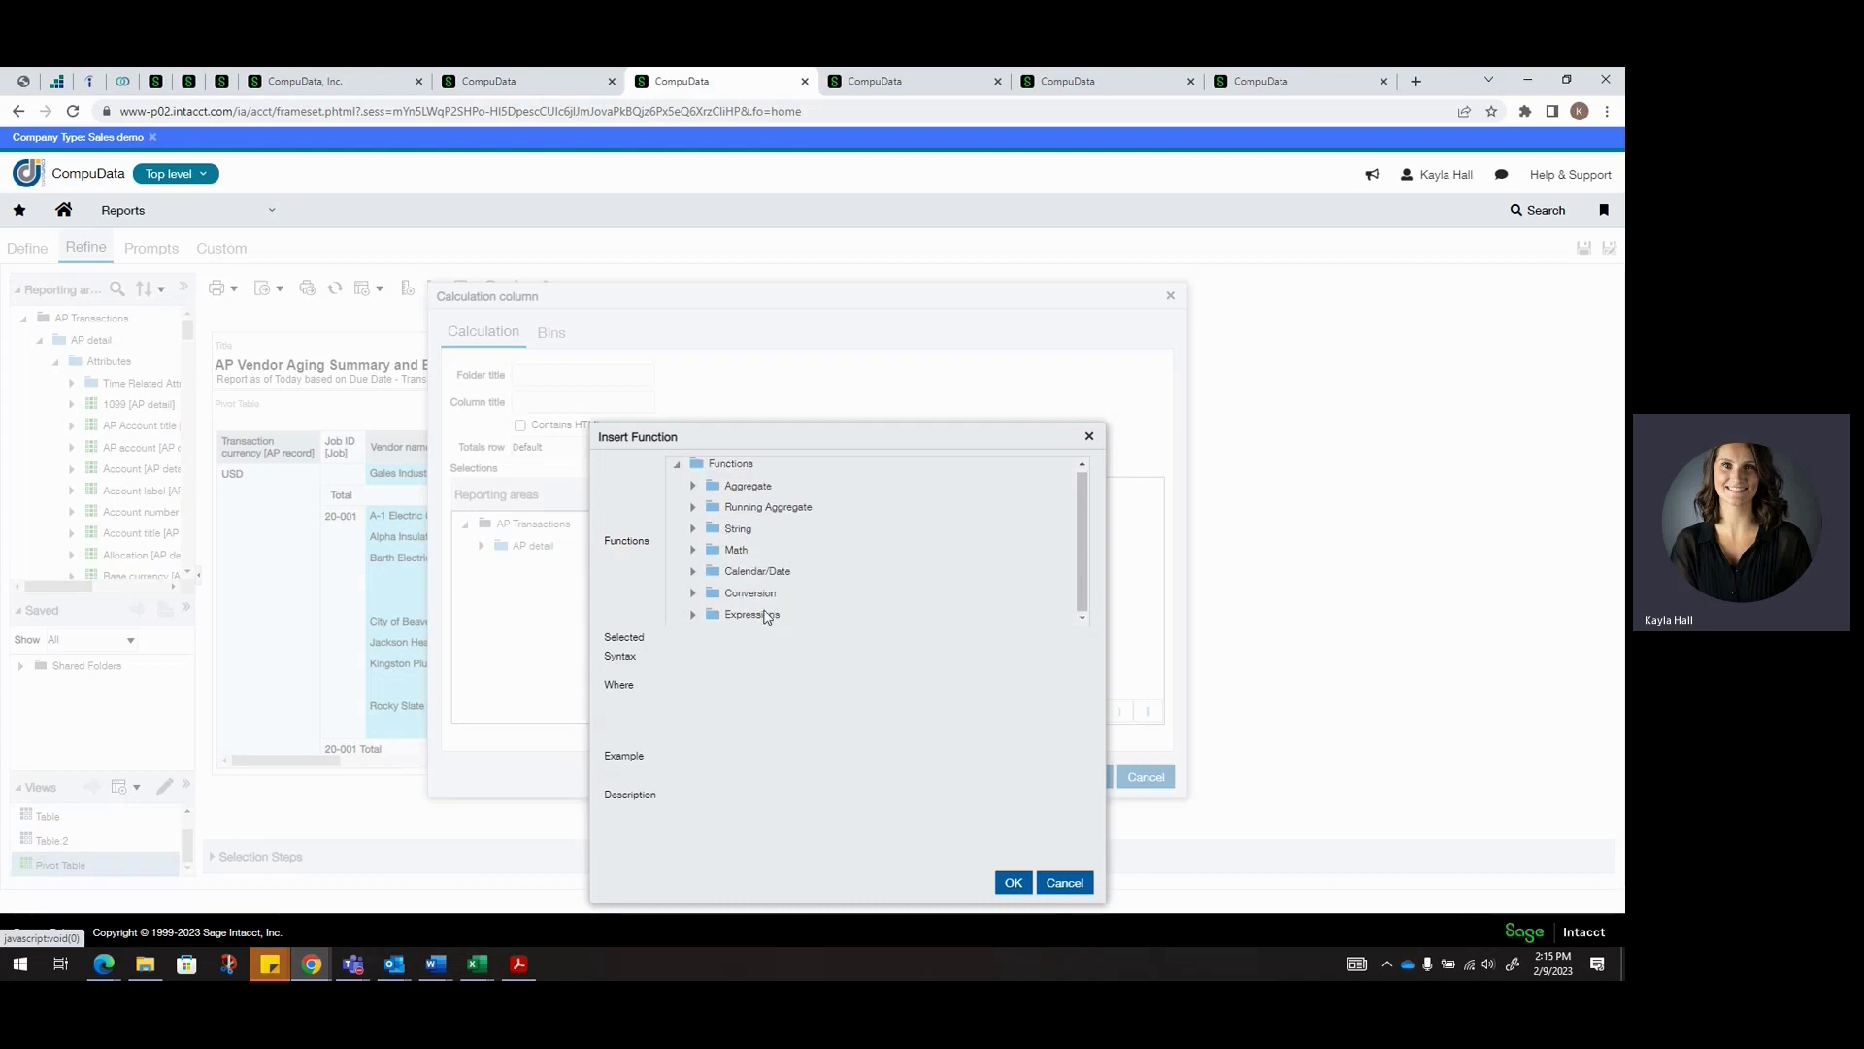
left_click(693, 593)
scroll(821, 594, "down", 1)
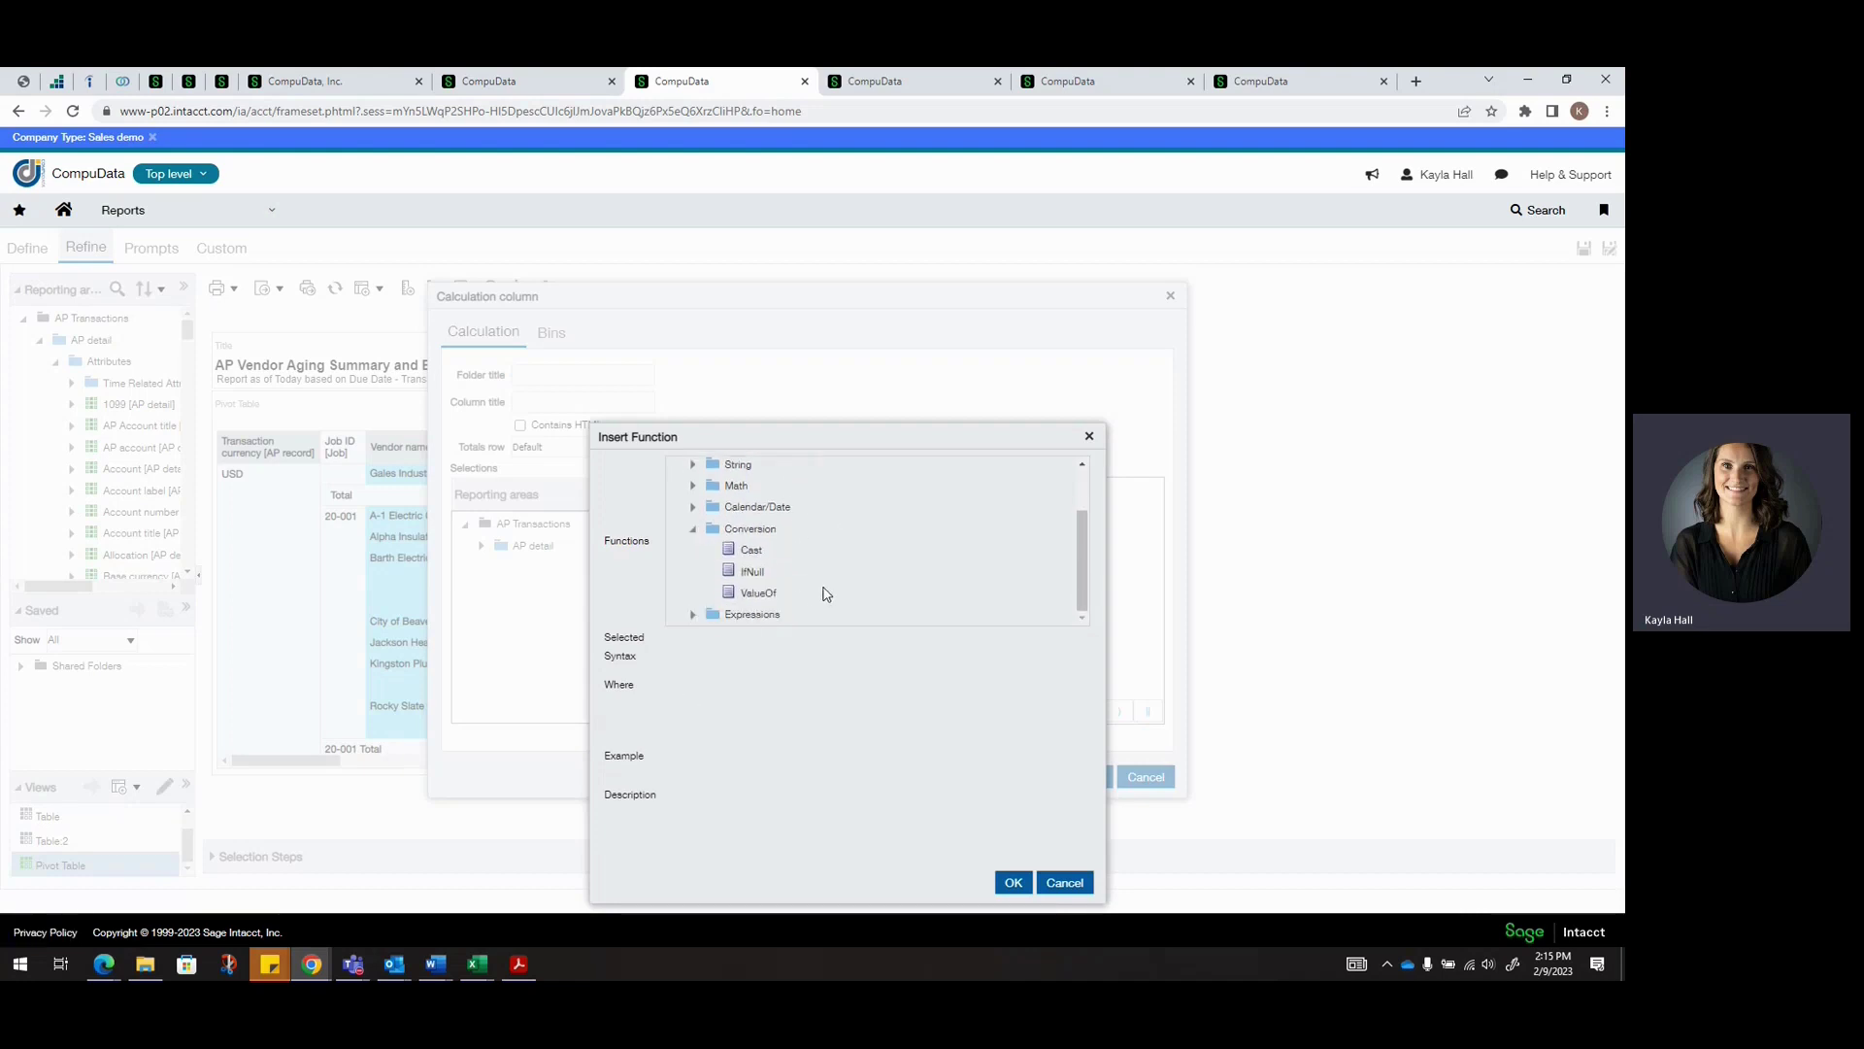
left_click(693, 614)
scroll(767, 602, "down", 1)
left_click(760, 614)
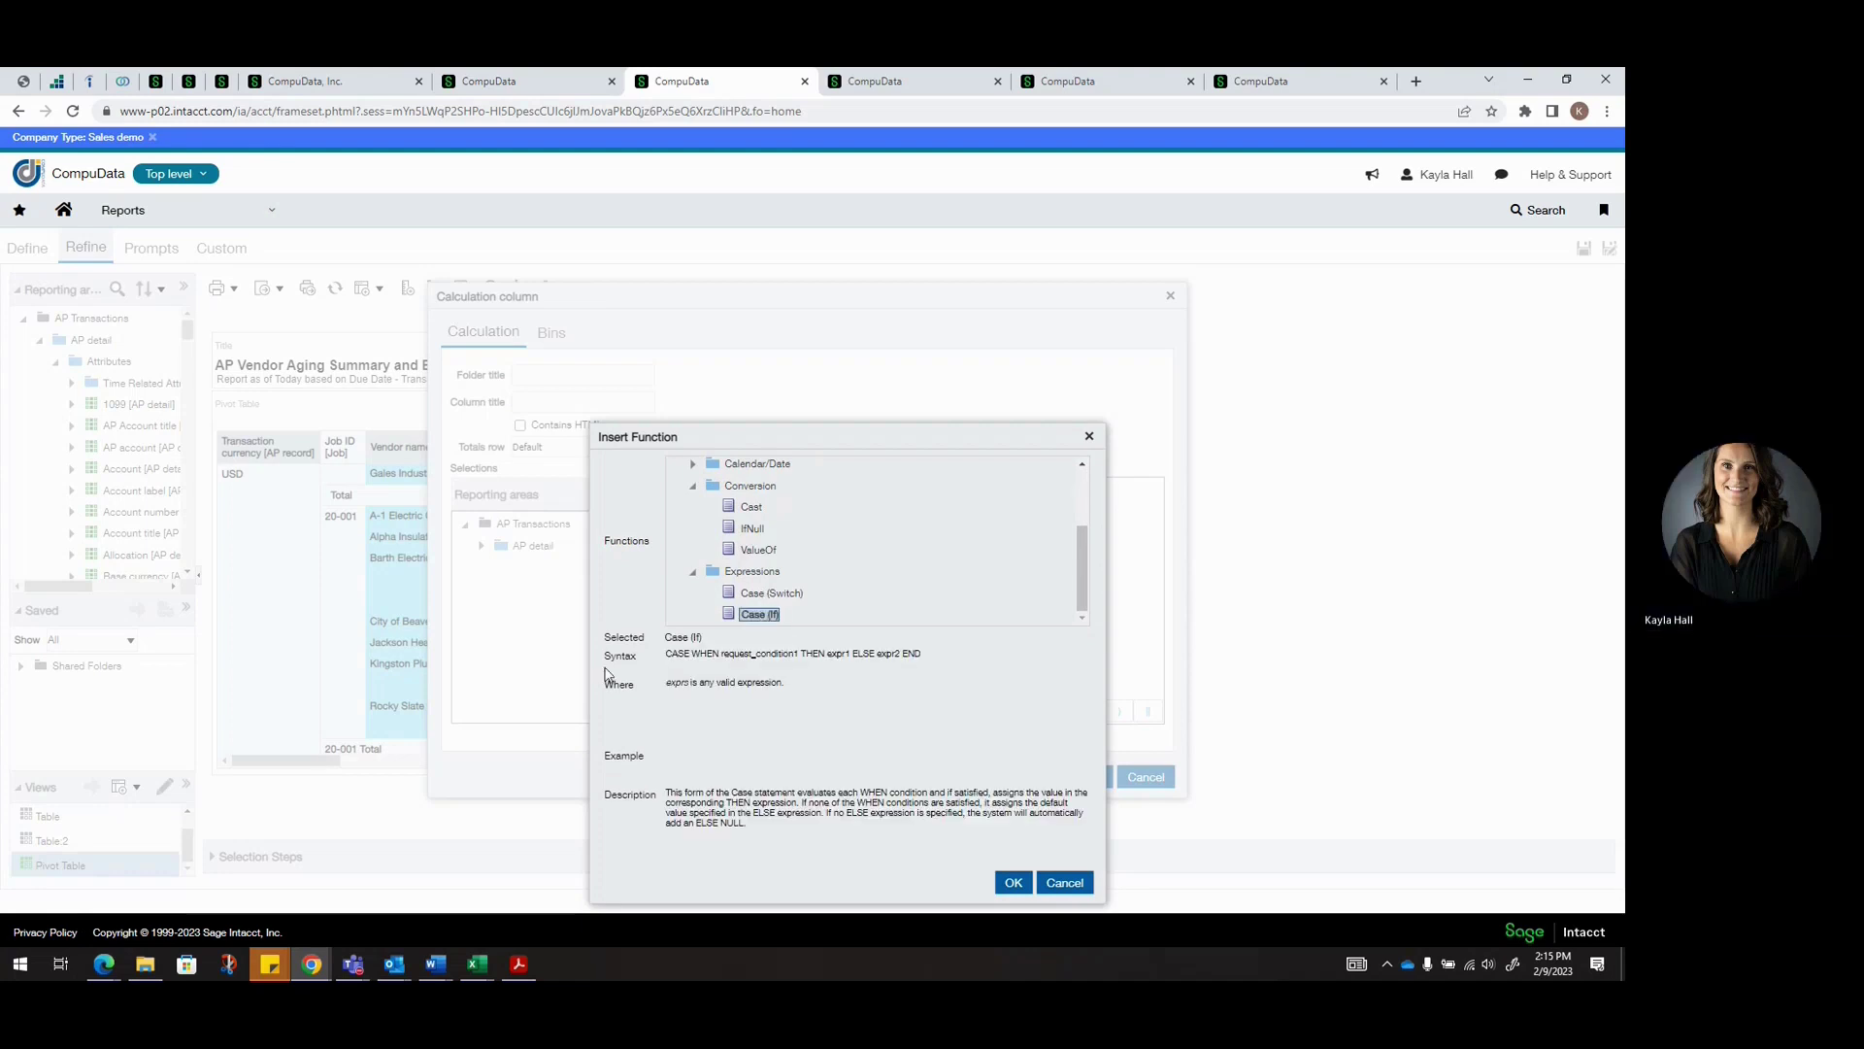
left_click(775, 593)
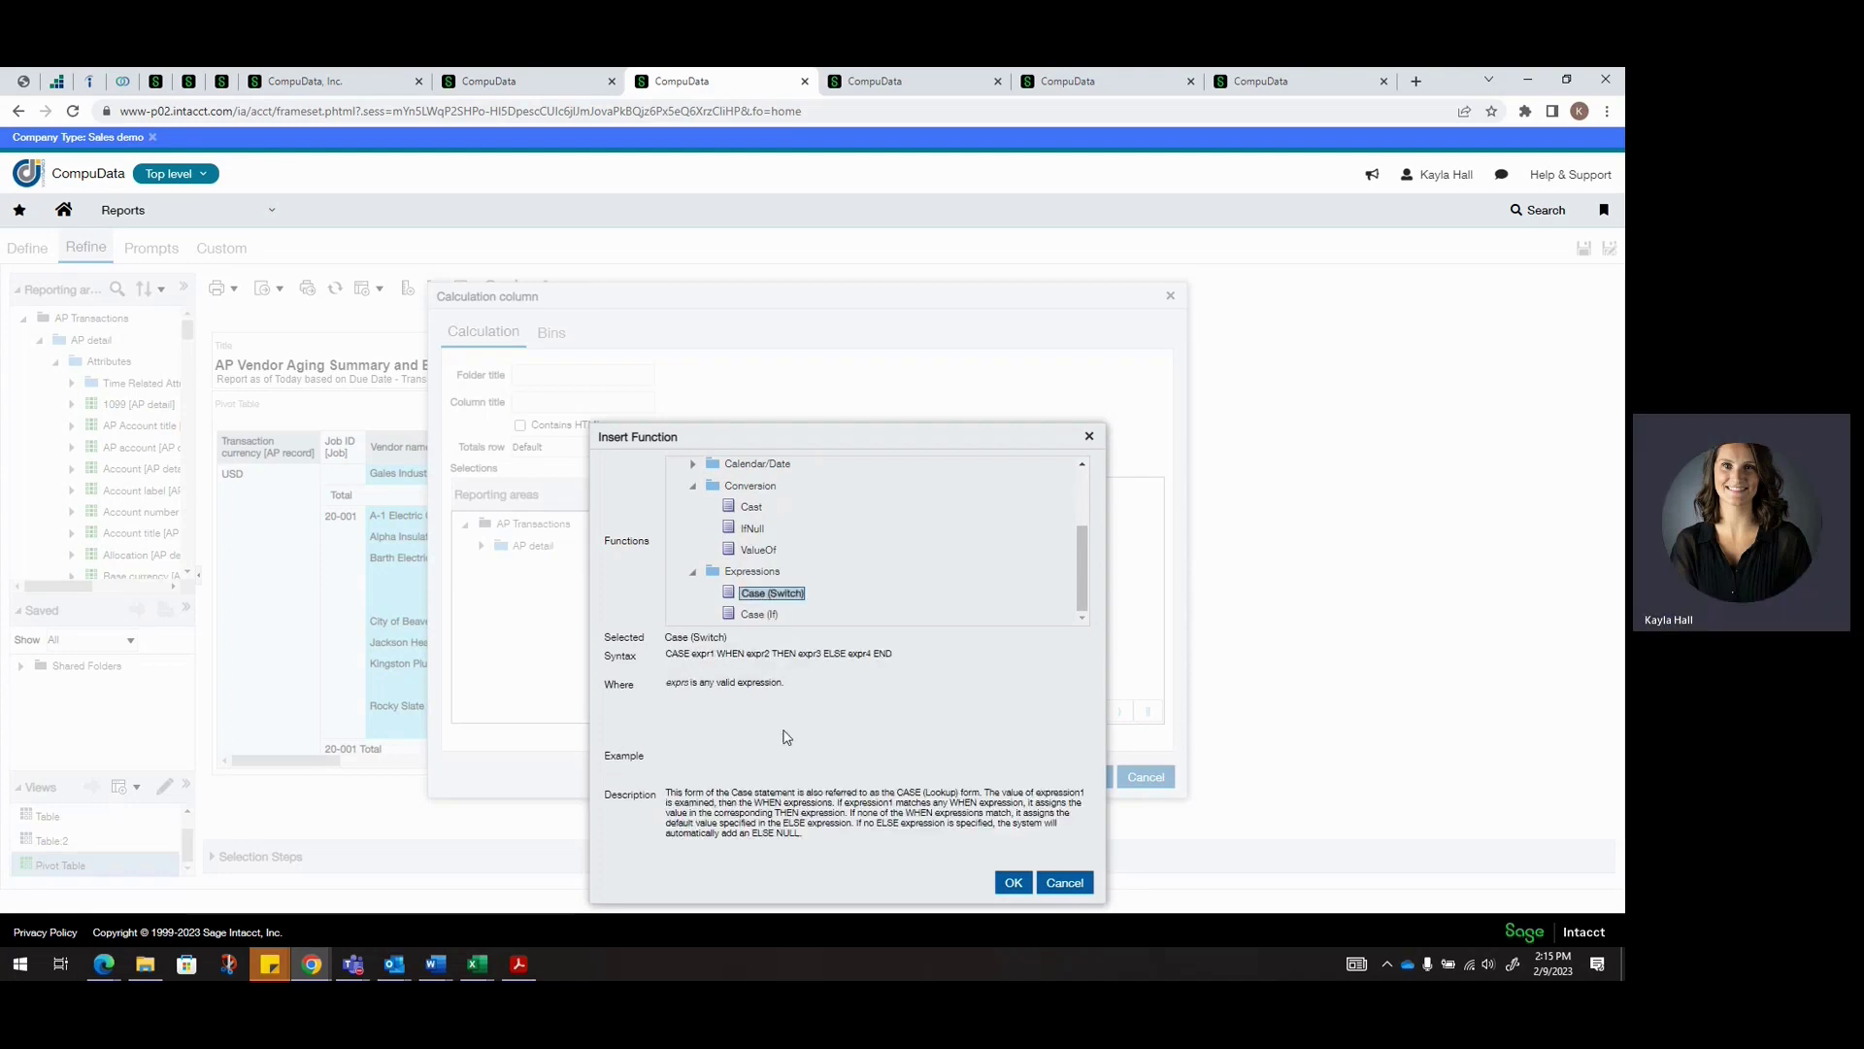
scroll(825, 602, "up", 2)
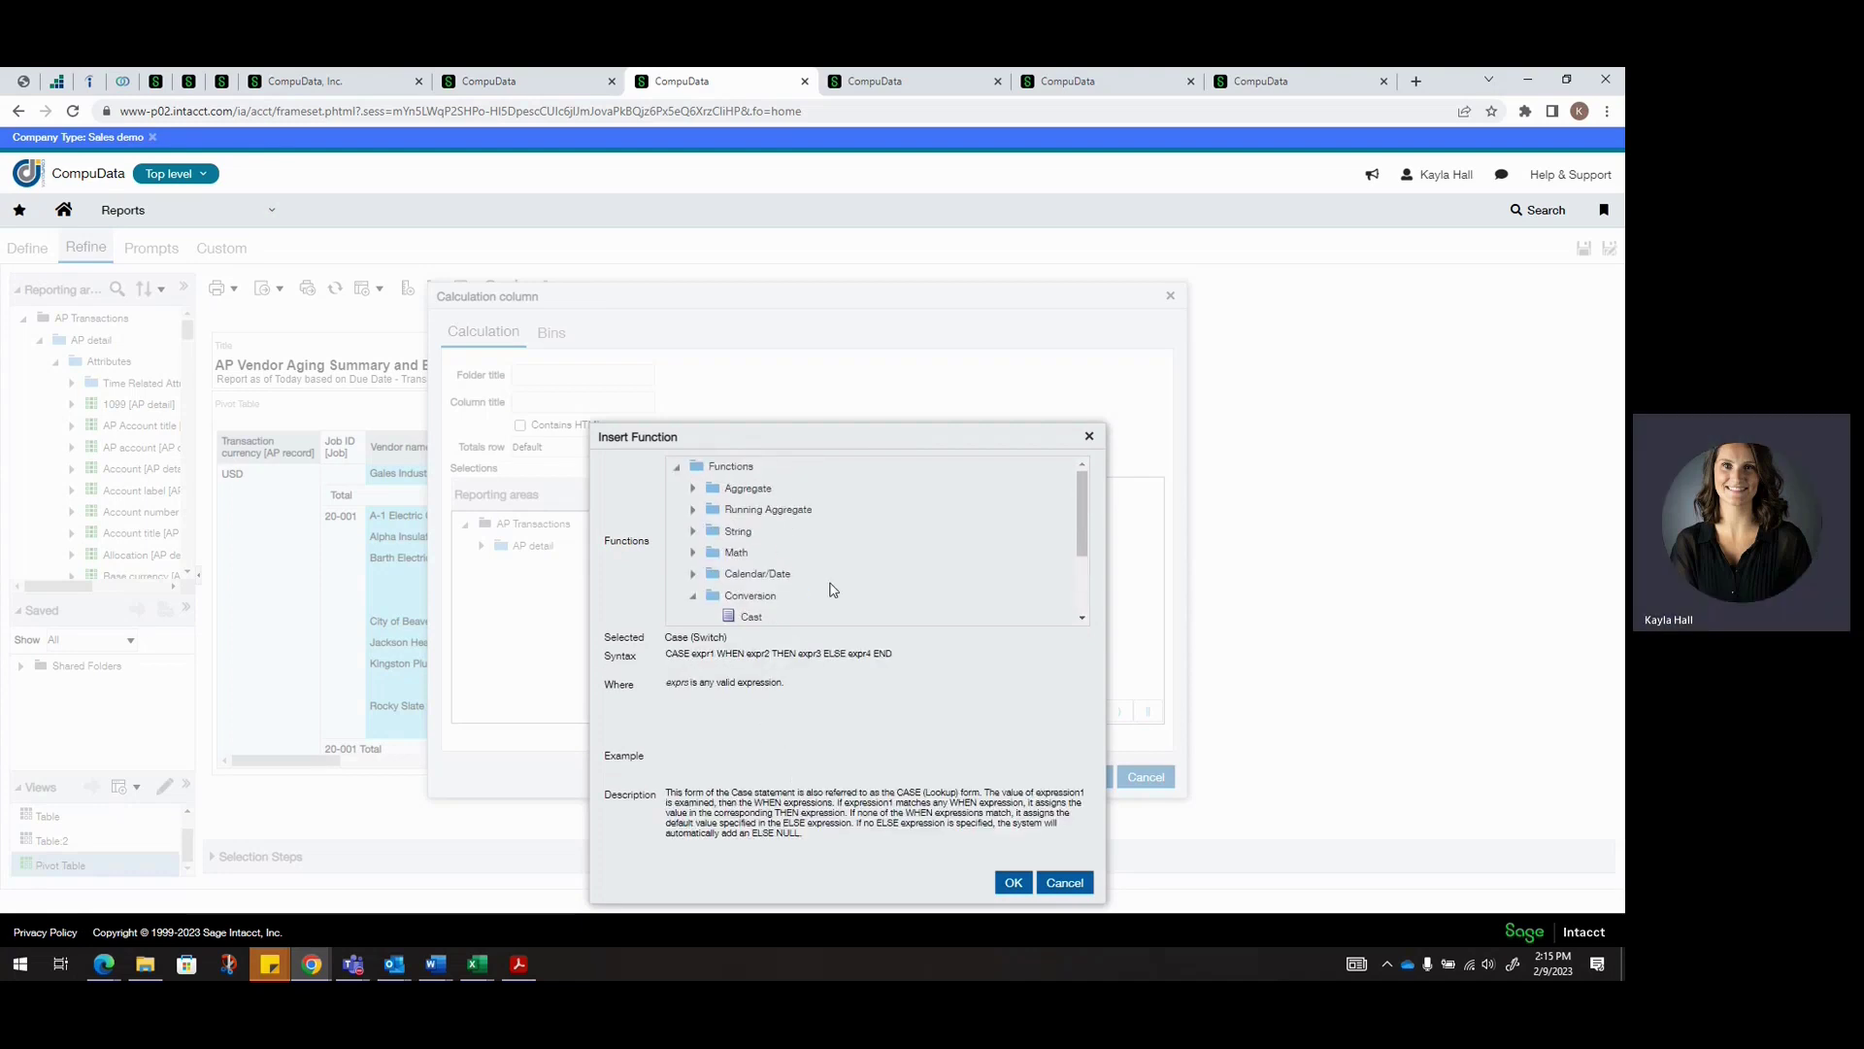
Browse the Math and Aggregate functions, then cancel both dialogs without inserting anything
left_click(693, 552)
scroll(851, 561, "down", 1)
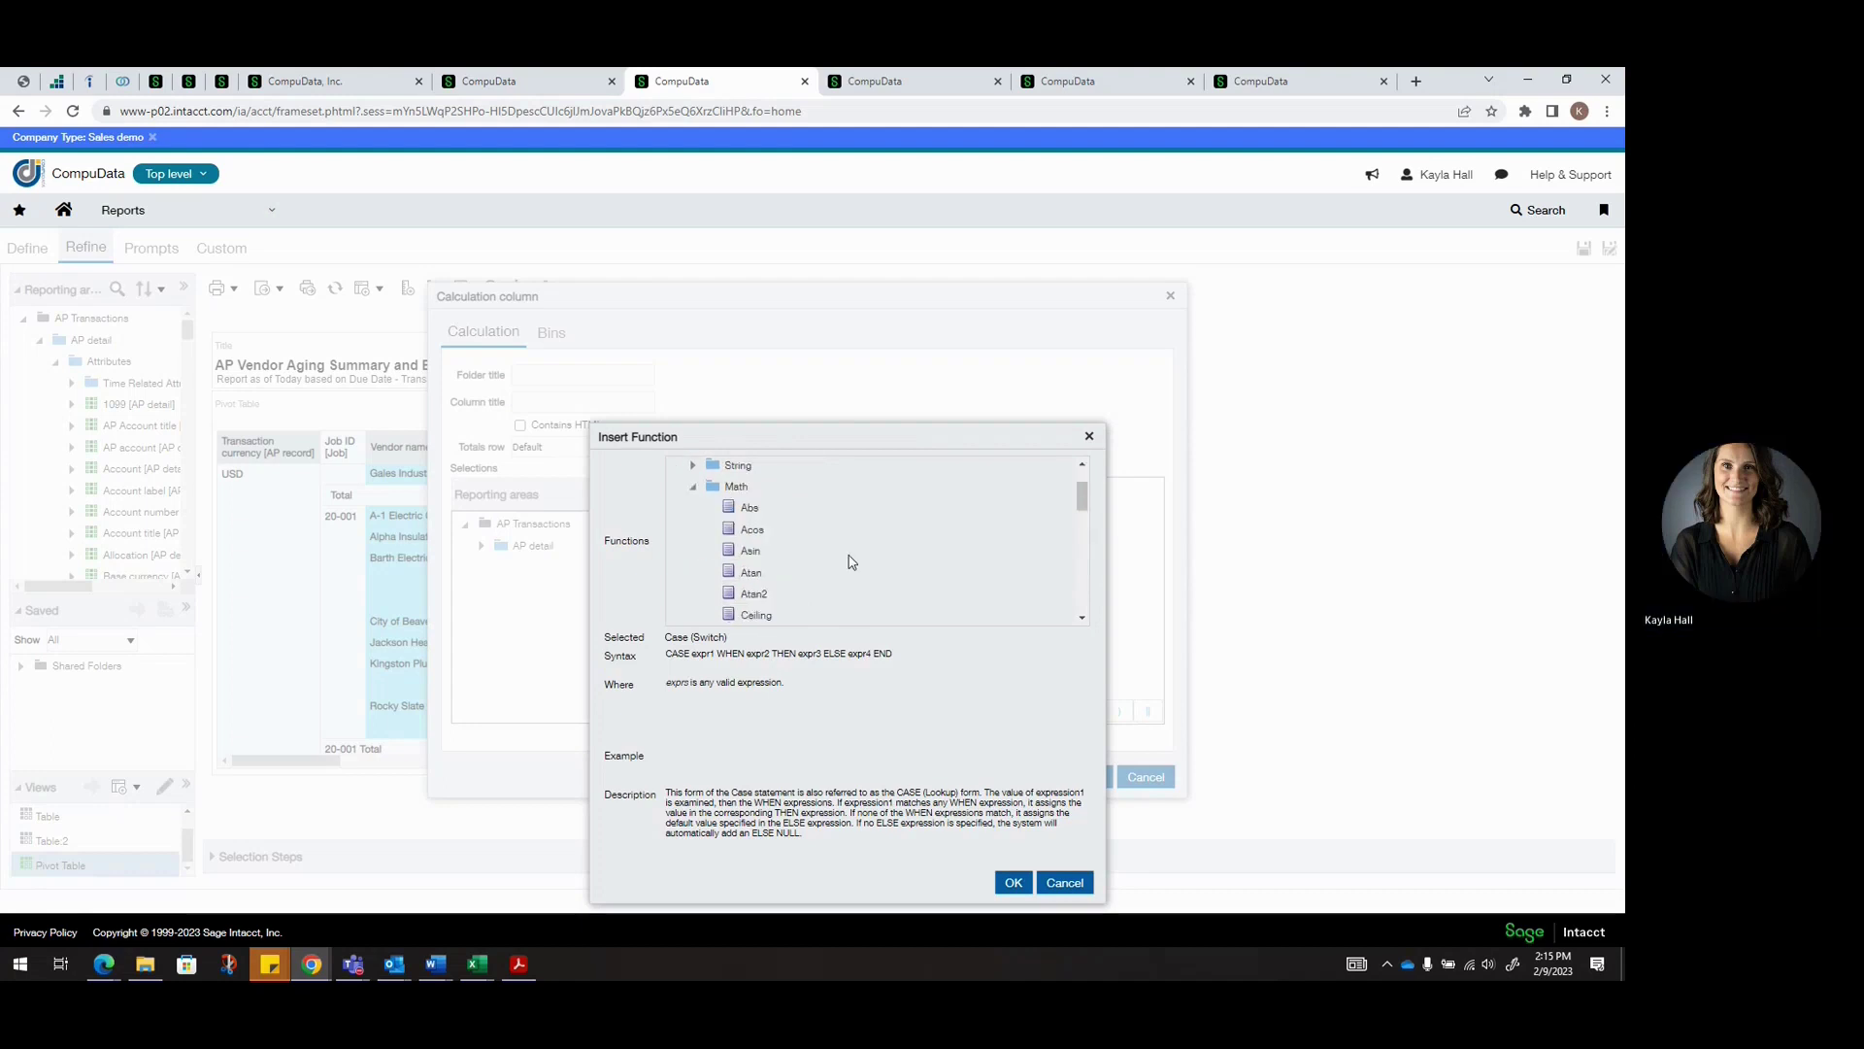
scroll(841, 567, "up", 1)
left_click(699, 488)
scroll(844, 561, "down", 2)
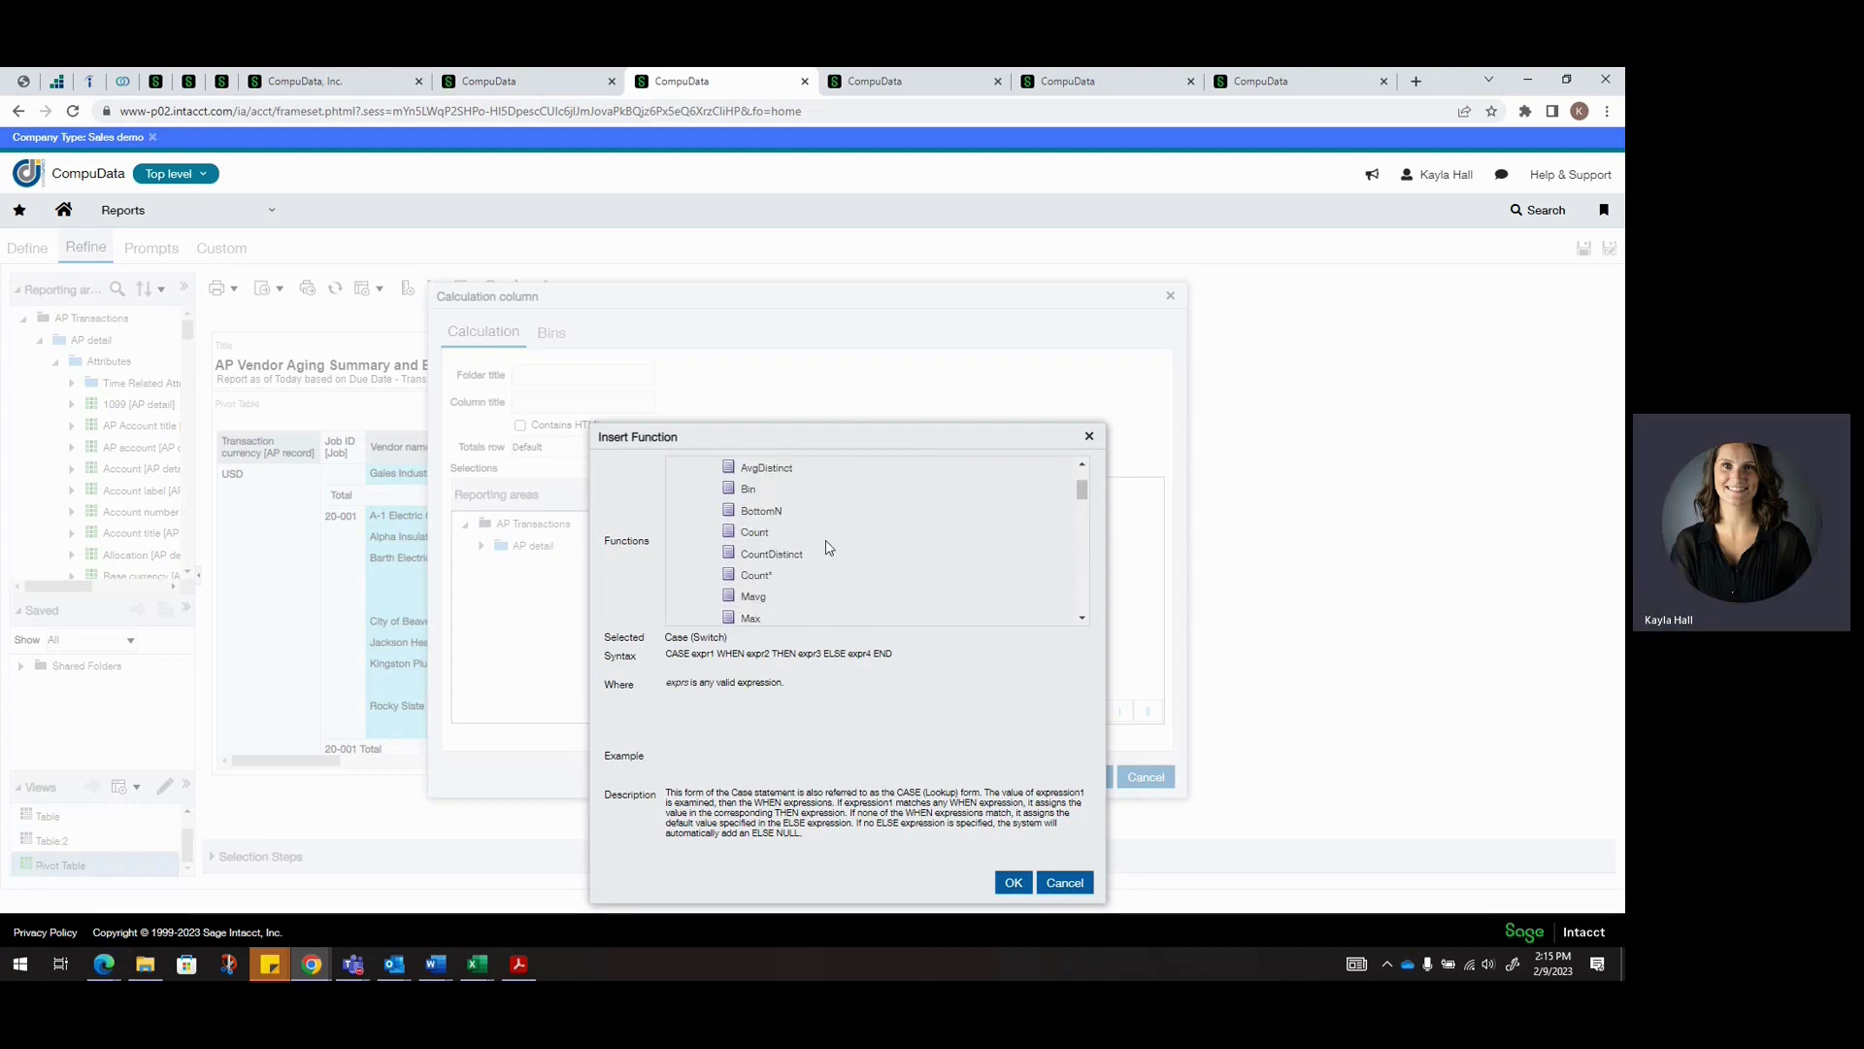
scroll(827, 548, "down", 3)
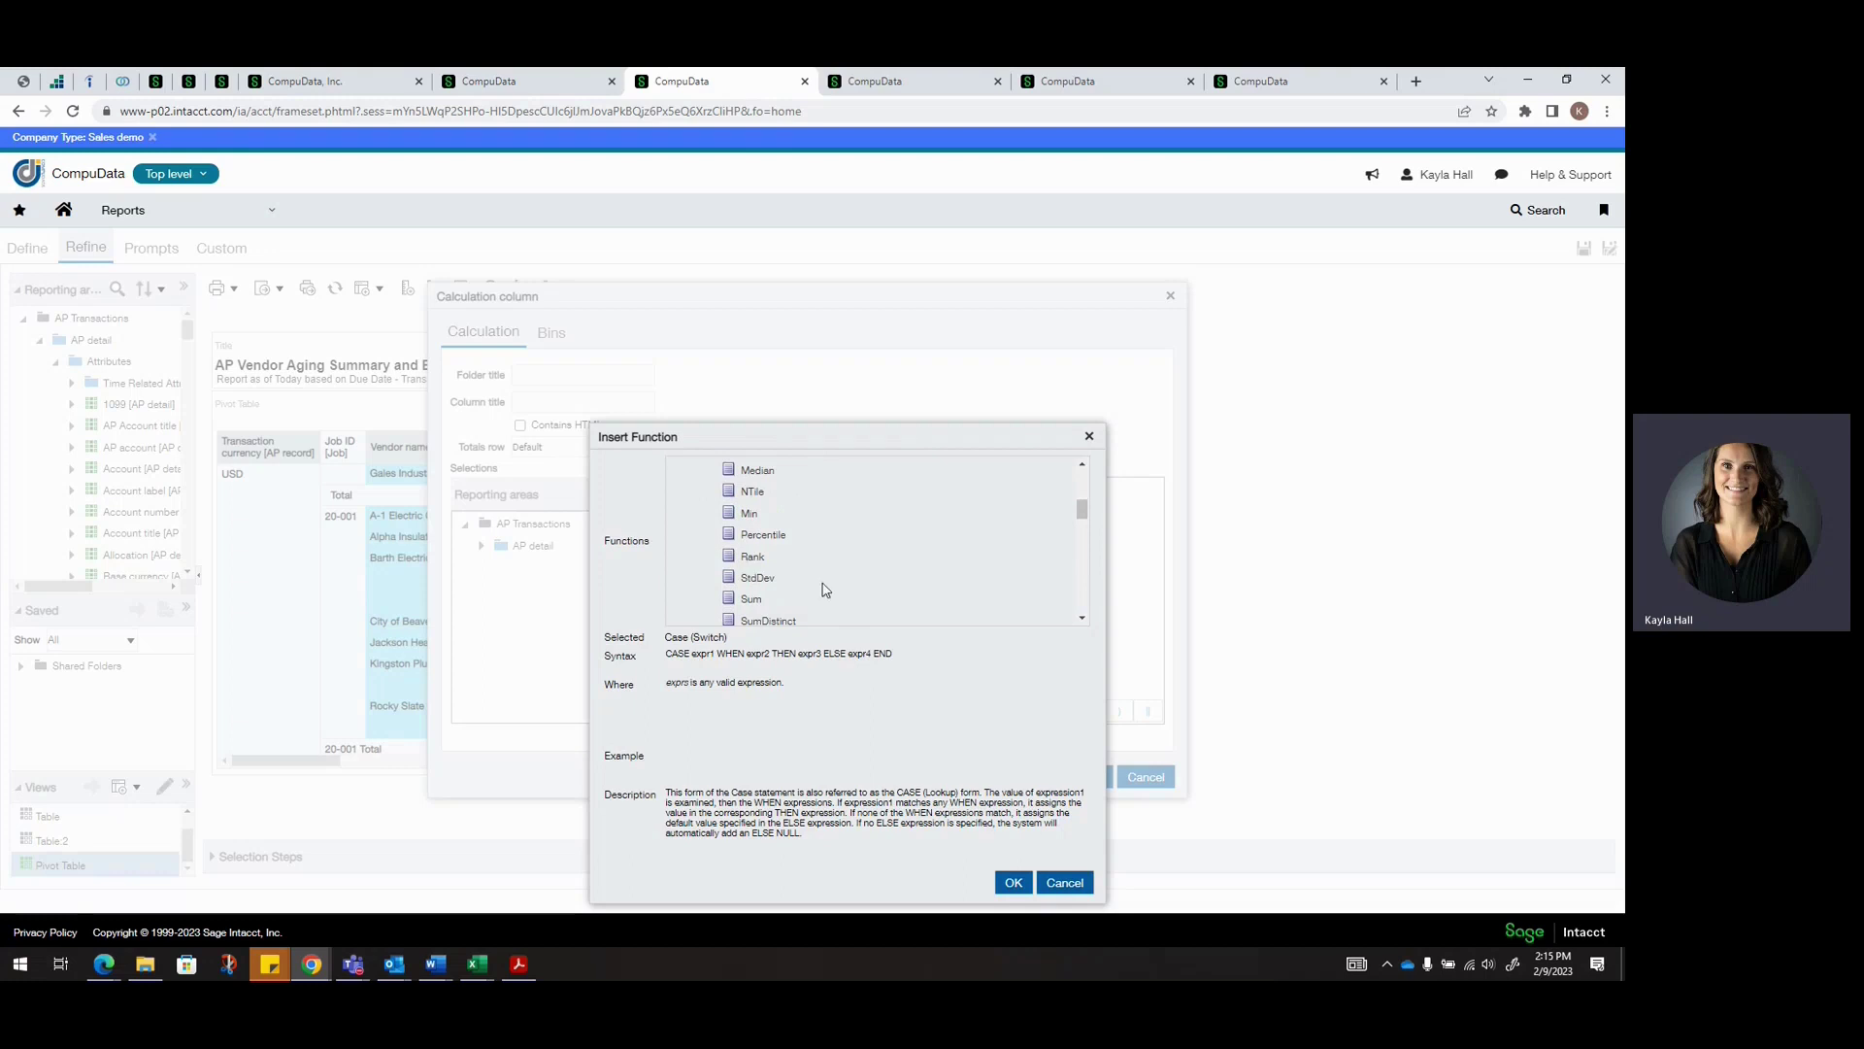
scroll(824, 572, "down", 5)
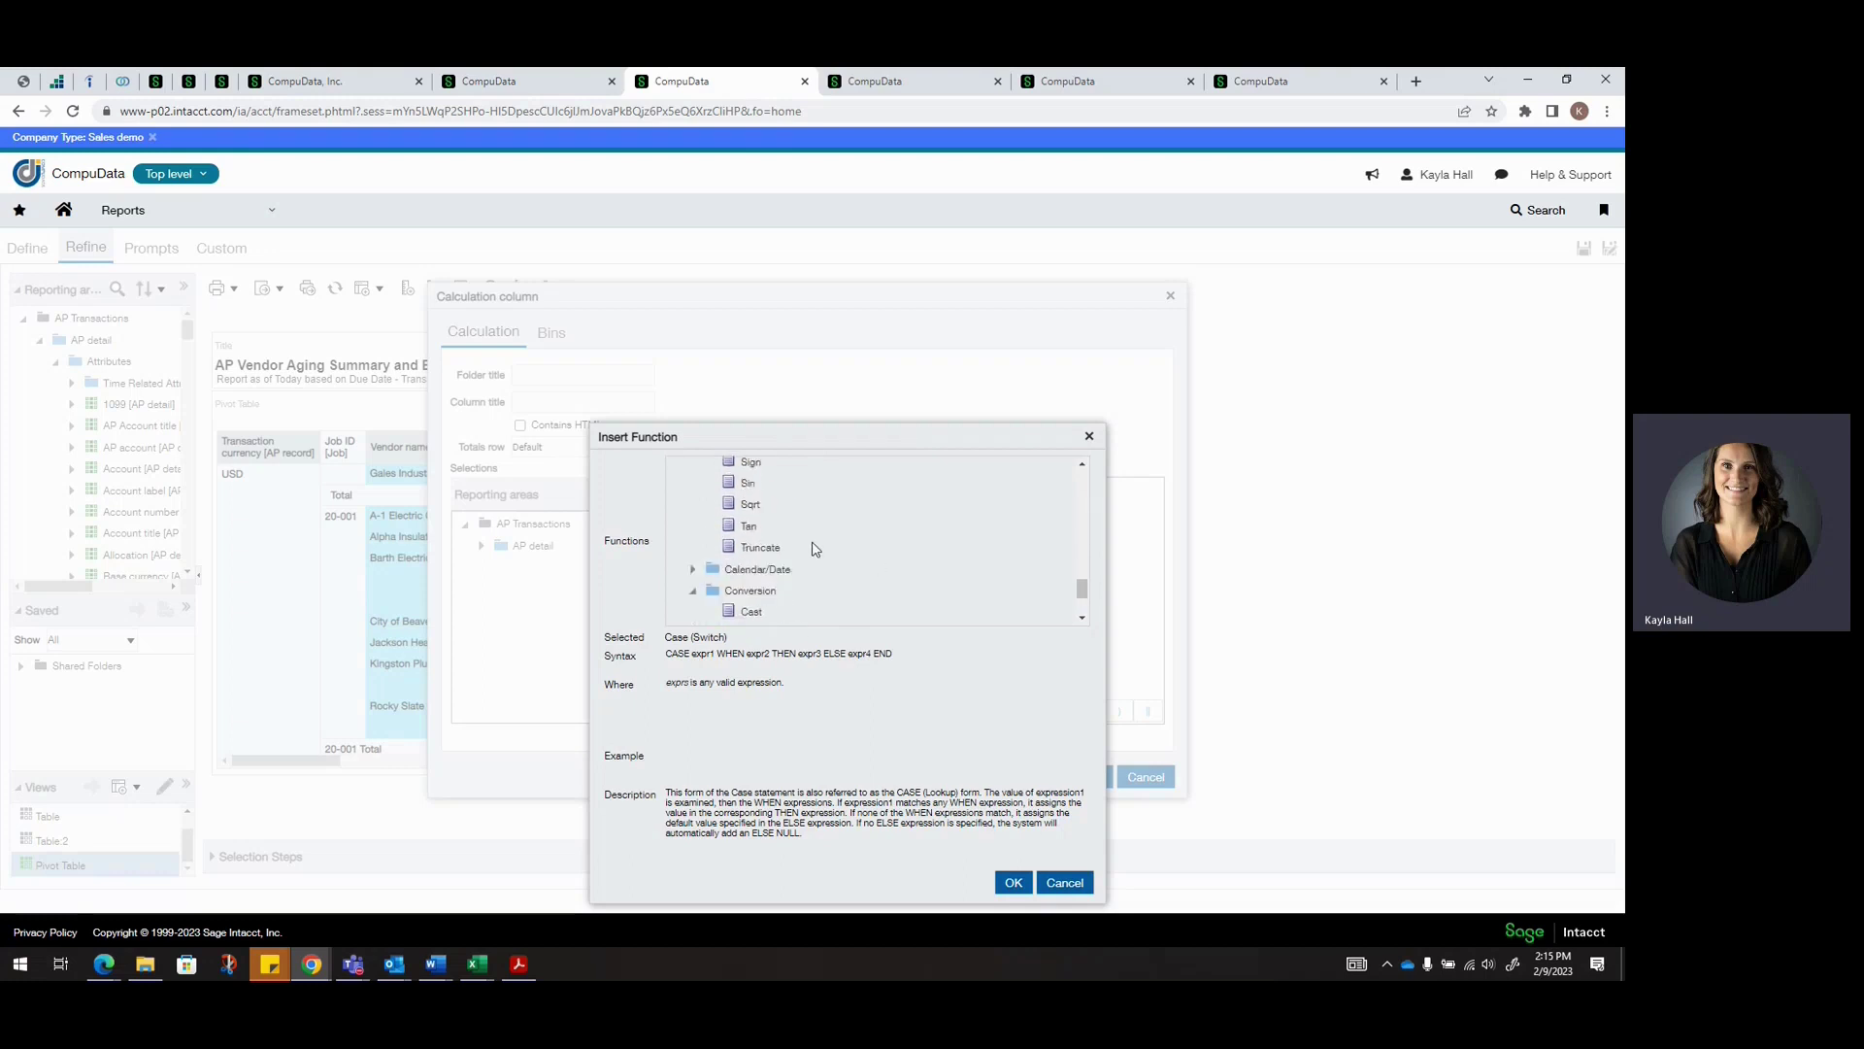
scroll(816, 553, "down", 1)
scroll(820, 573, "up", 10)
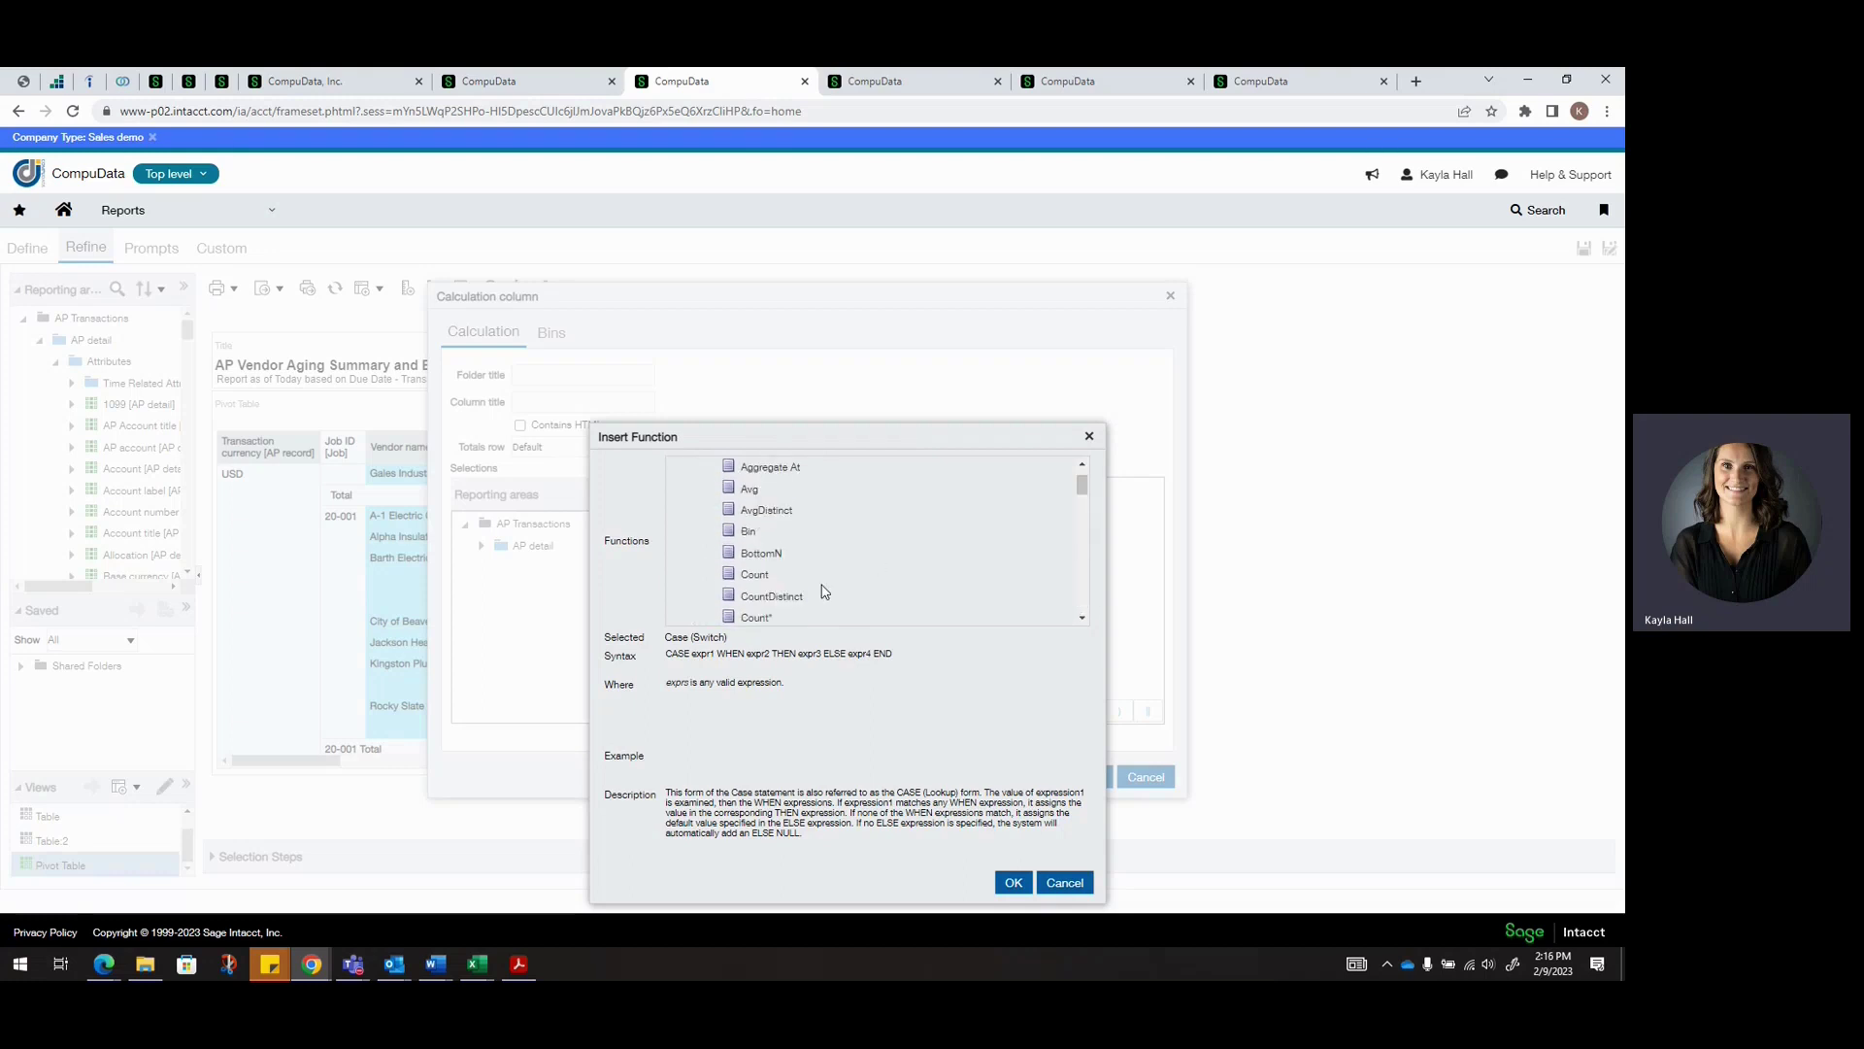
left_click(1064, 881)
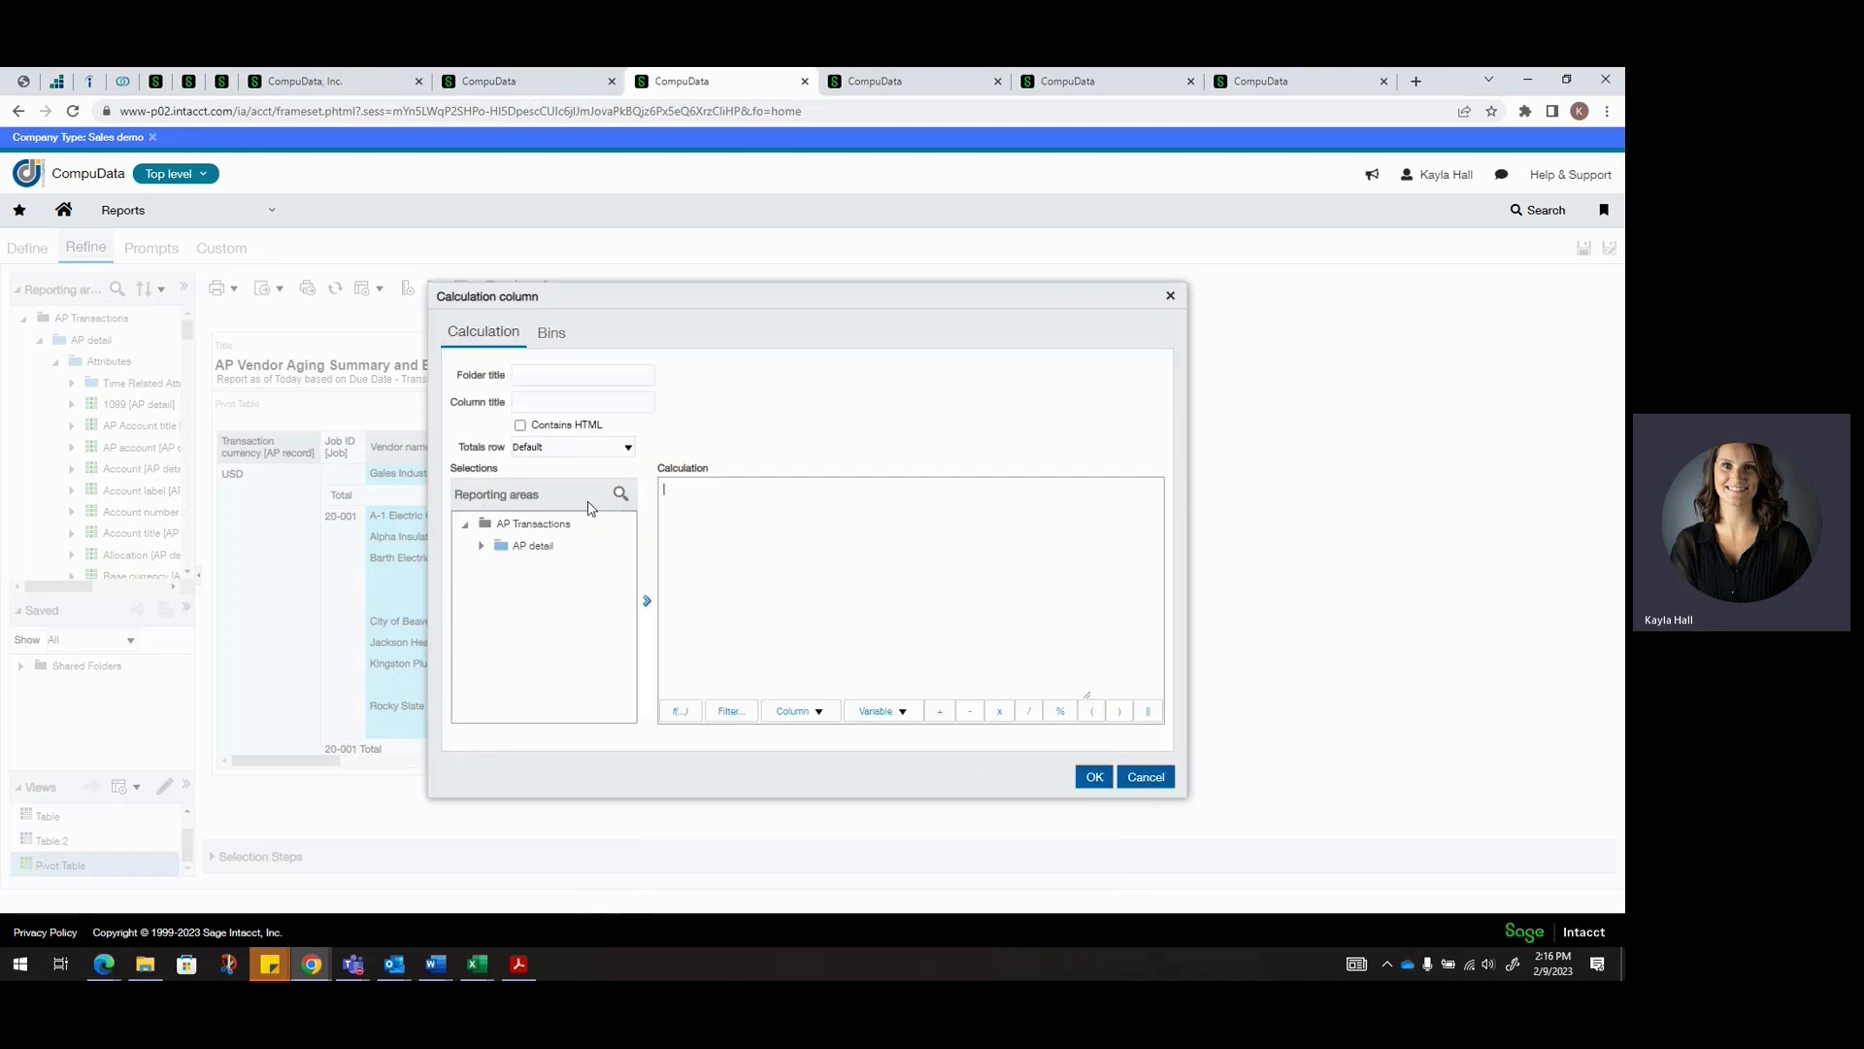
left_click(1132, 776)
mouse_move(504, 605)
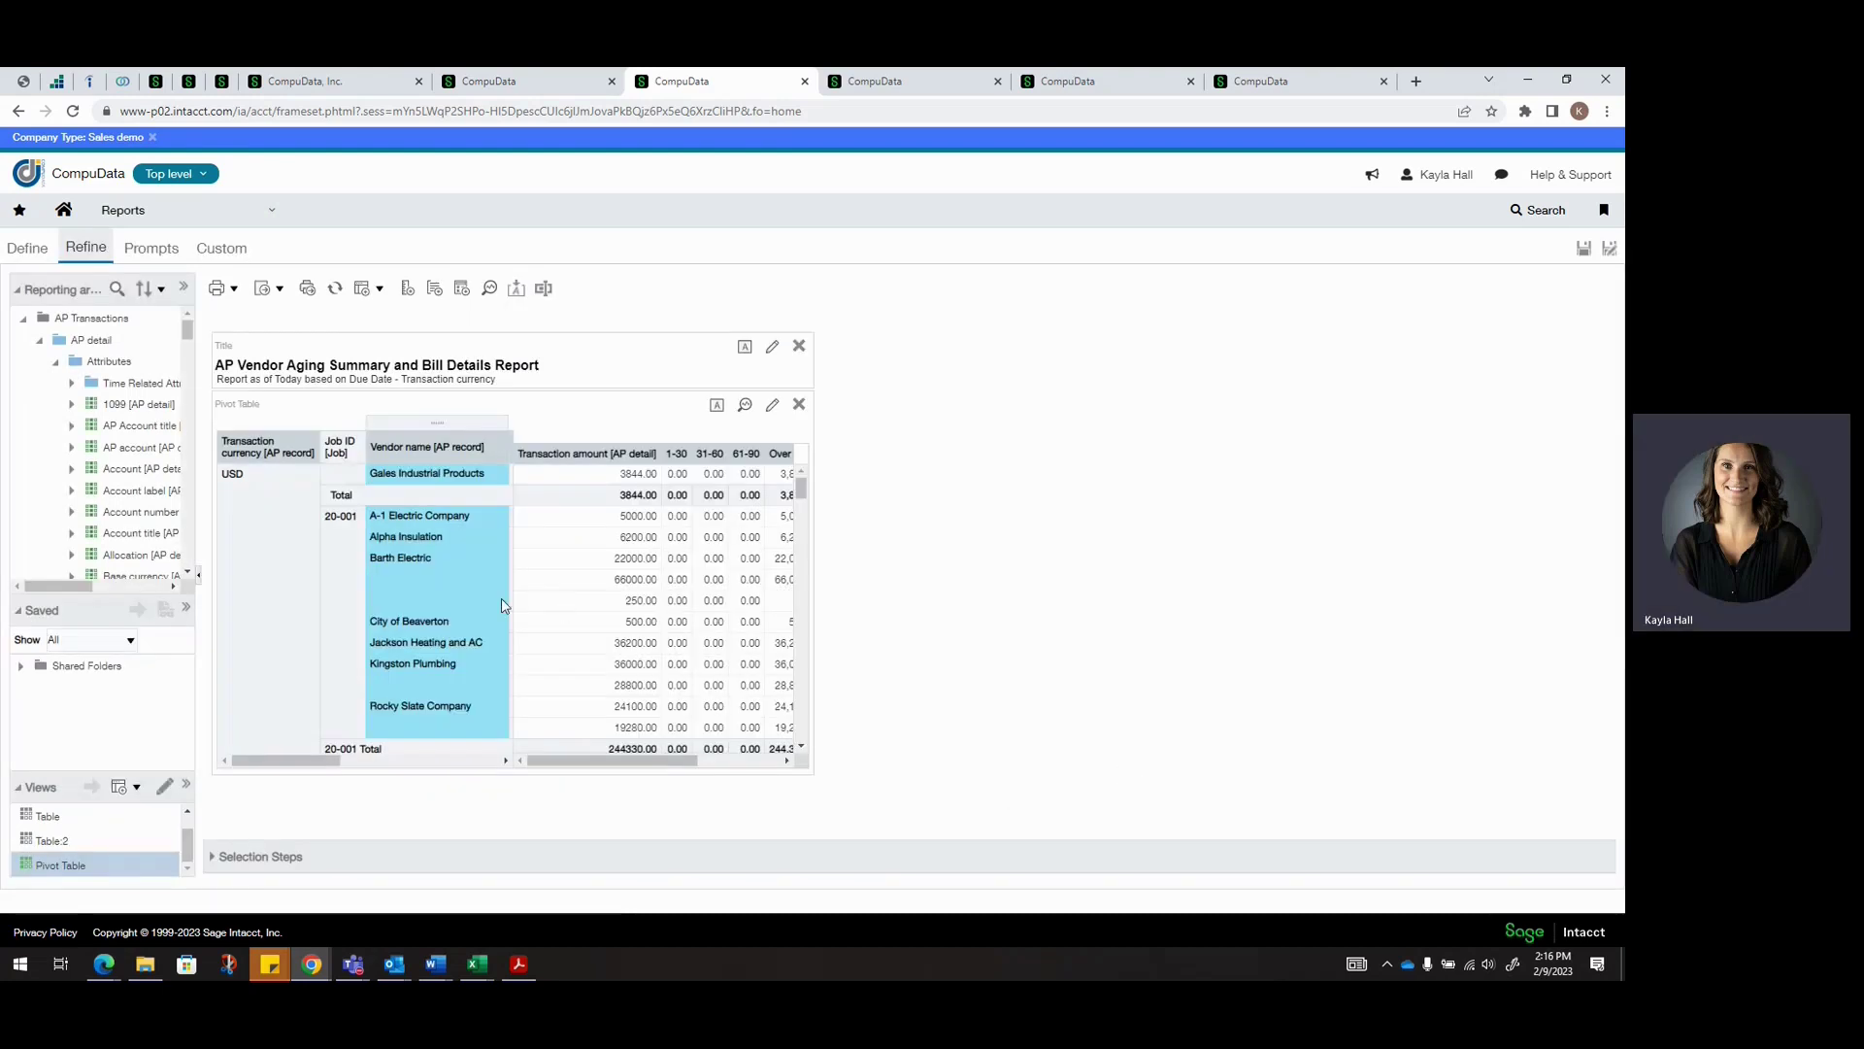
Start a new calculated item, check its Column choices (Vendor name), then cancel it
left_click(461, 289)
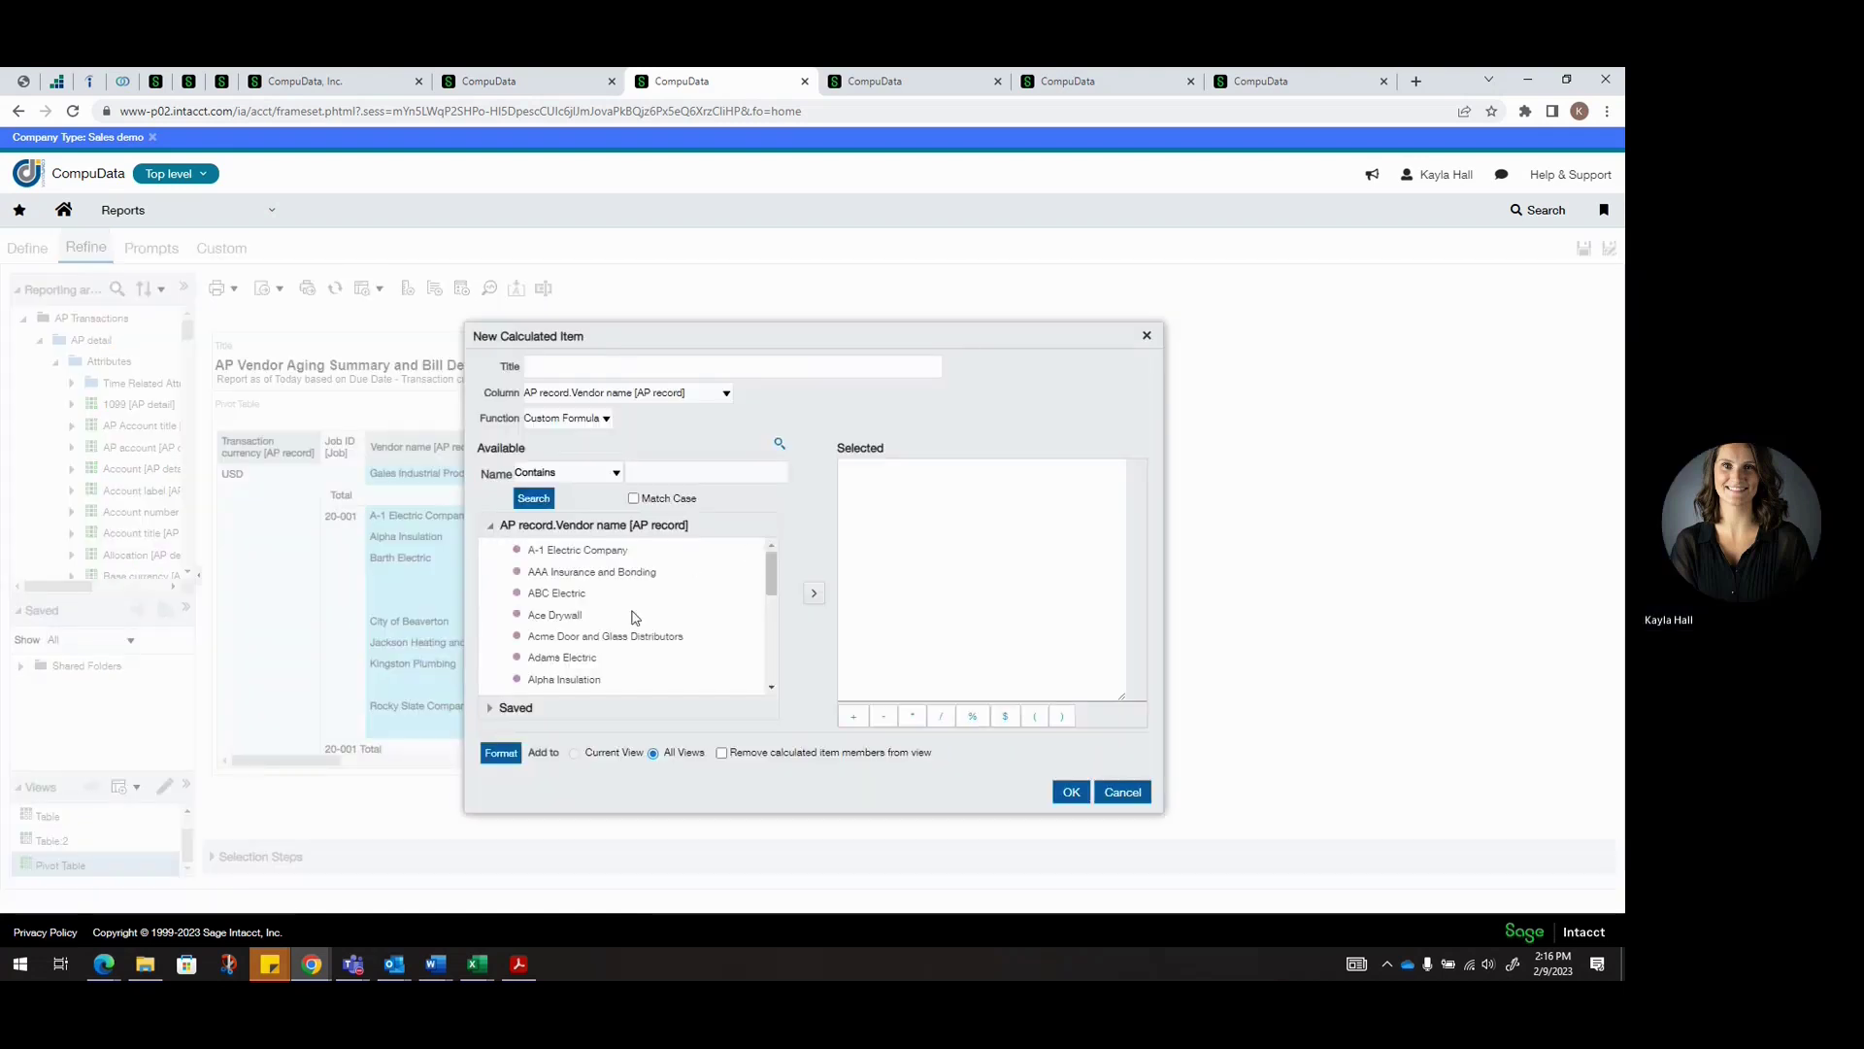
left_click(610, 394)
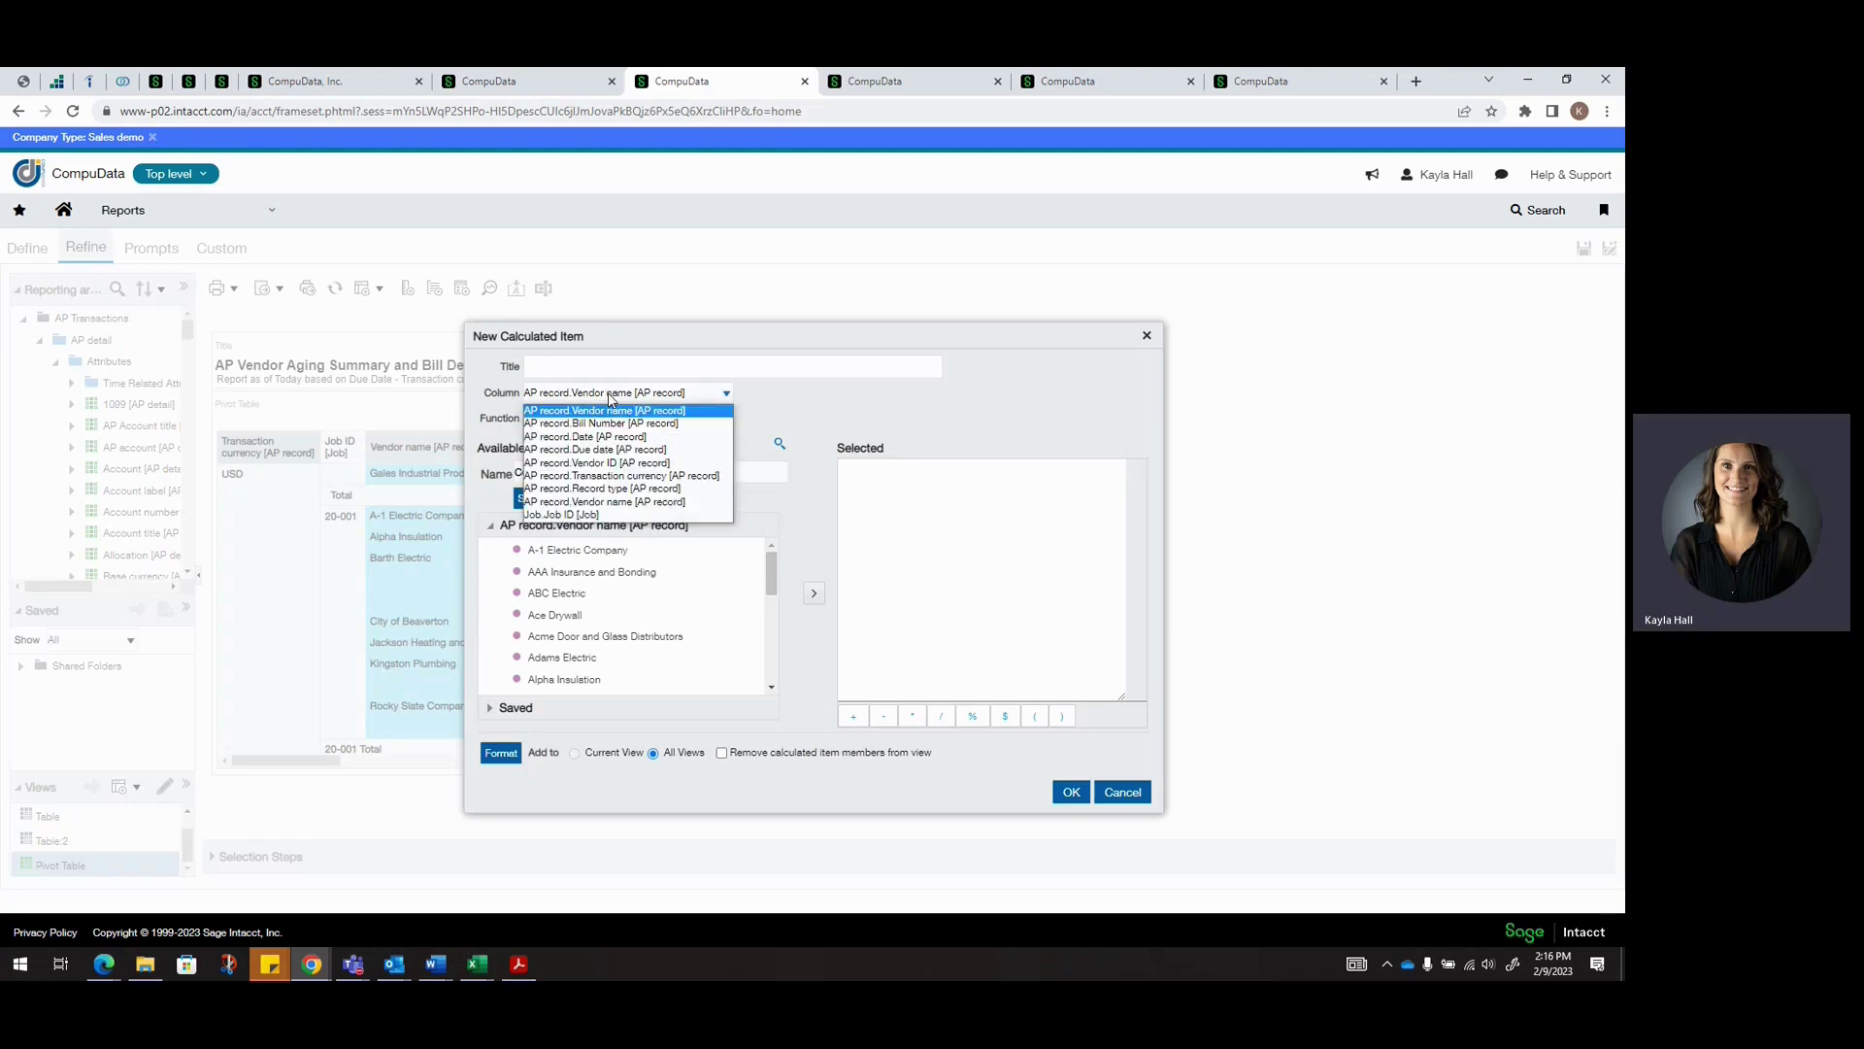
left_click(833, 428)
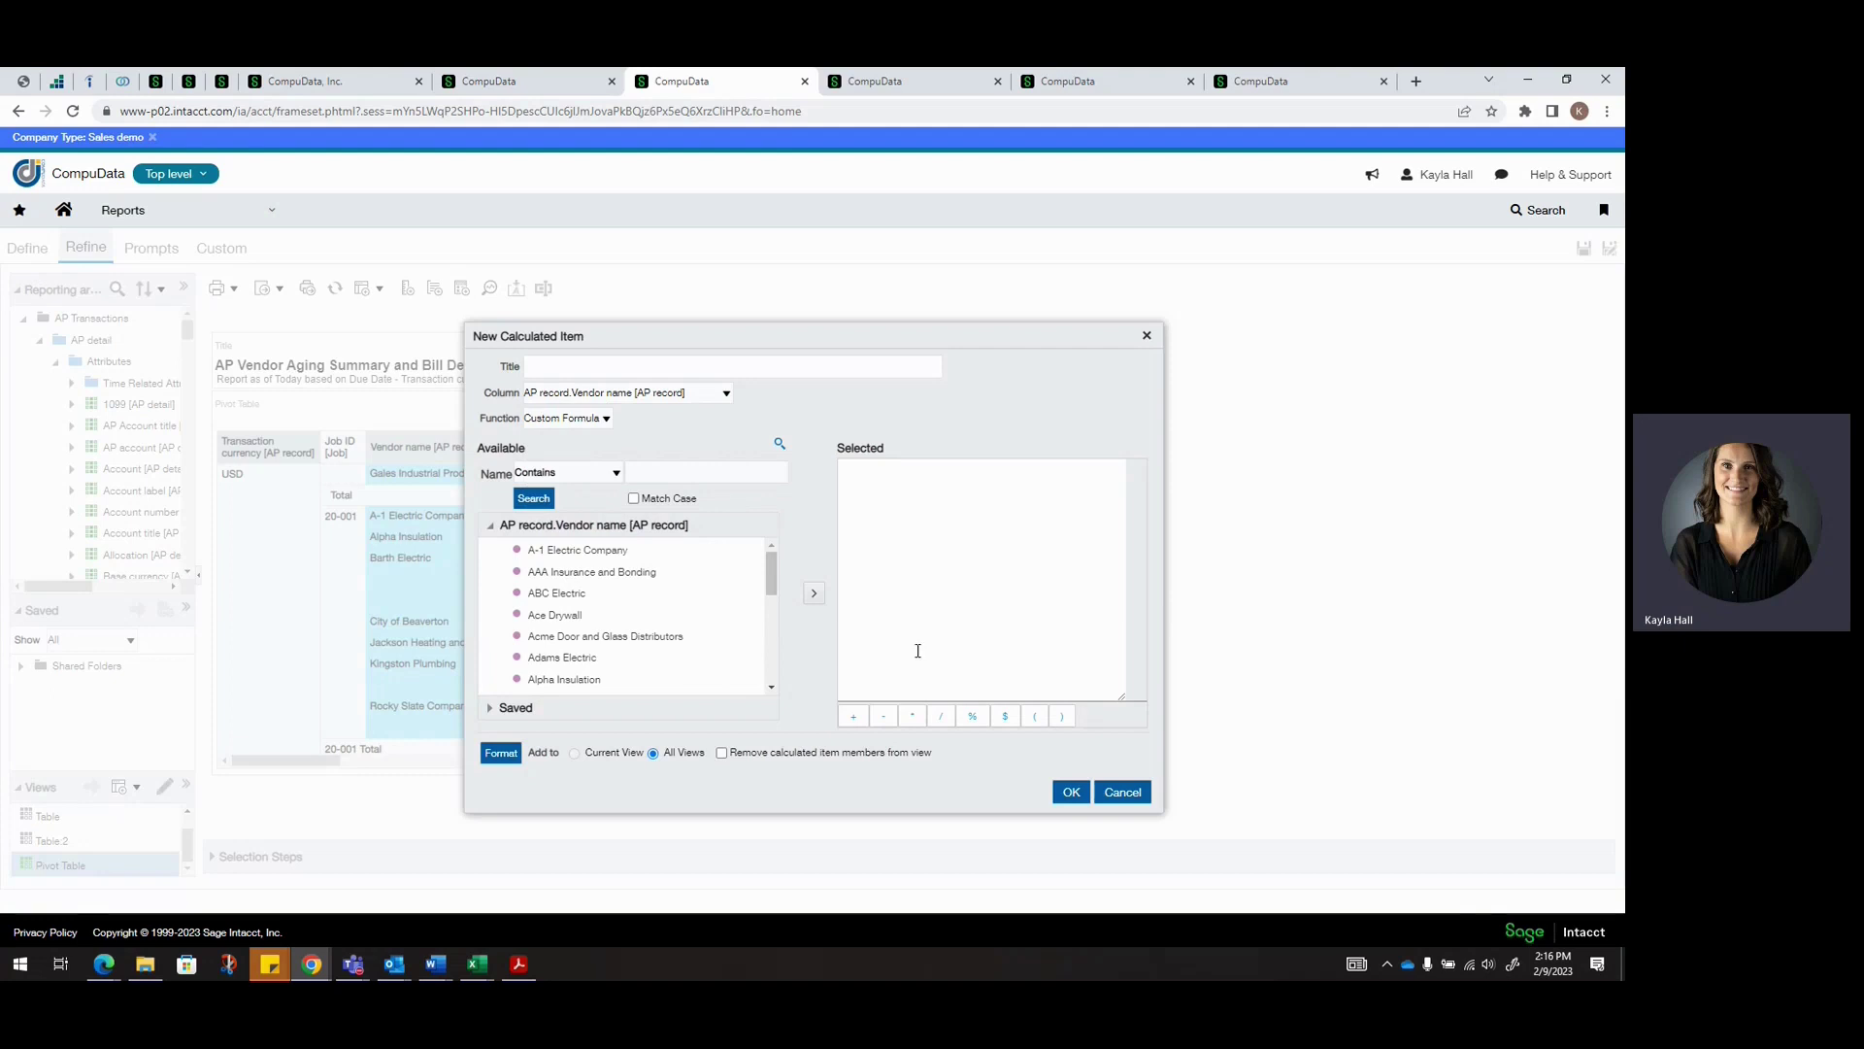
left_click(1132, 794)
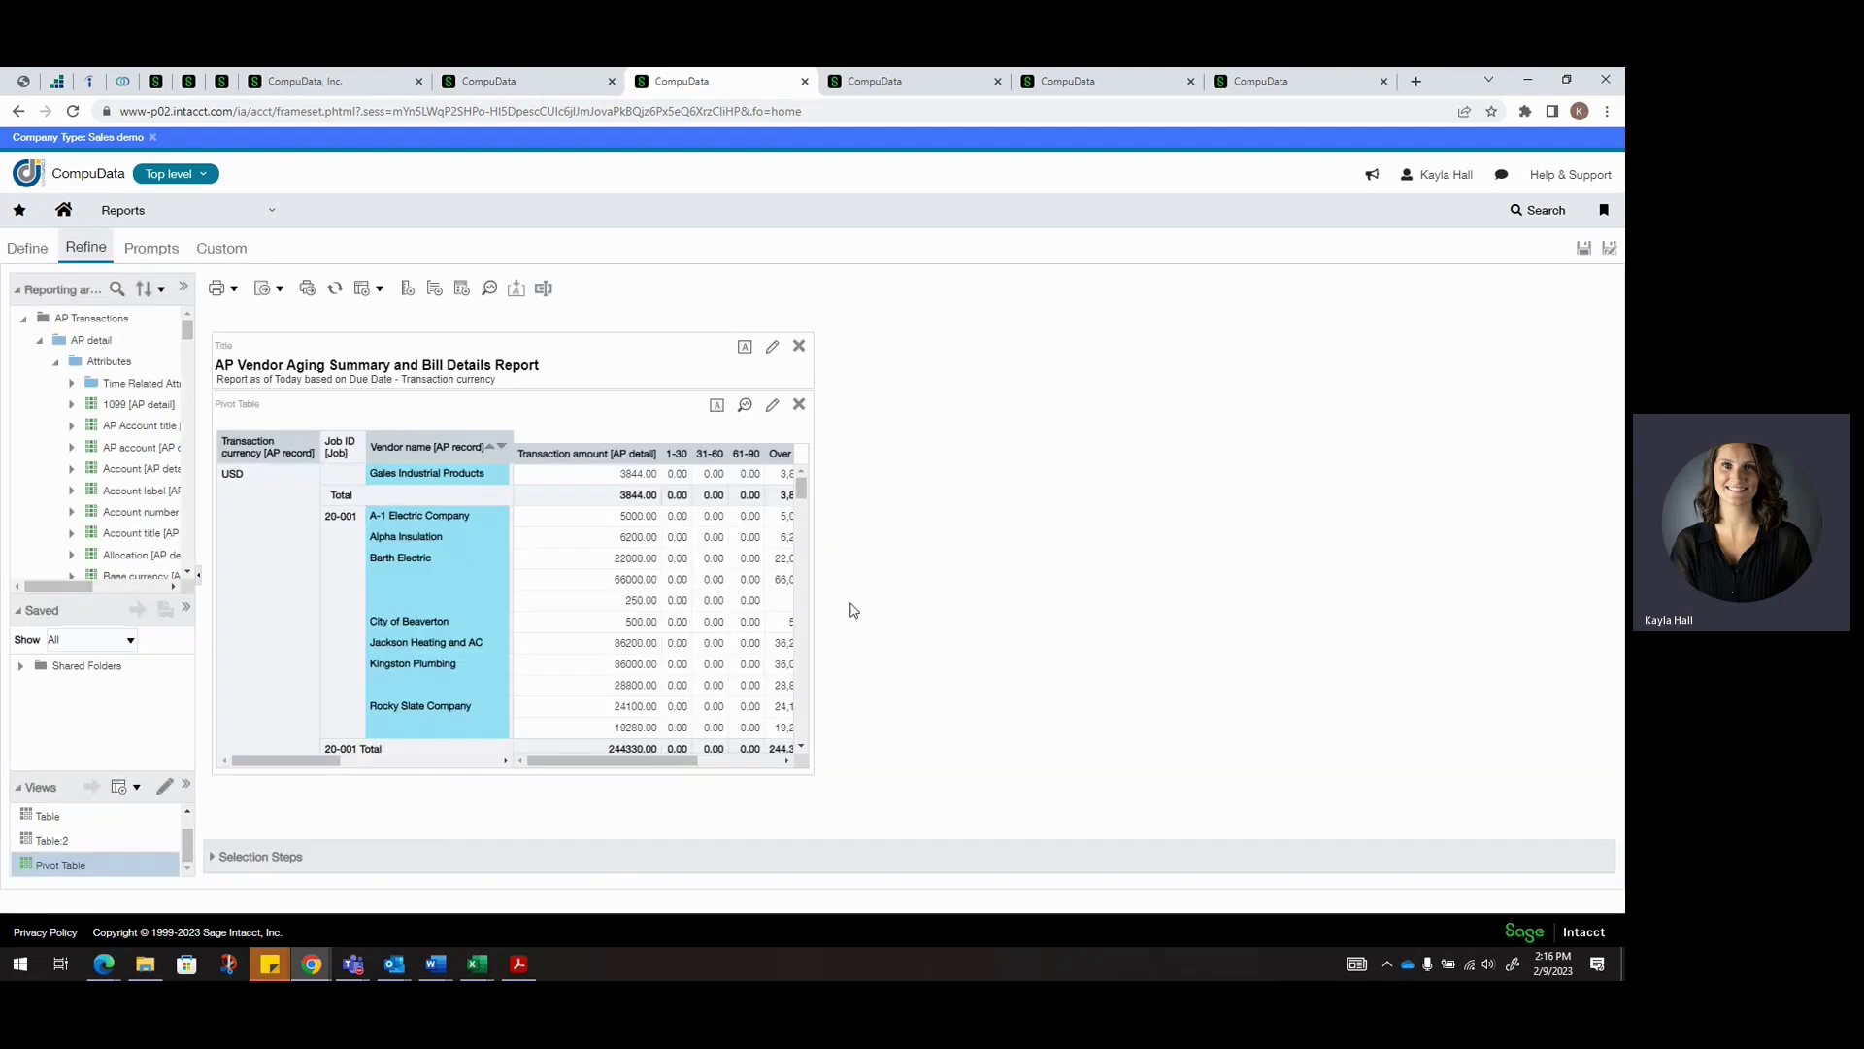
Review the Report properties' runtime interaction and data options, then close without changes
left_click(489, 289)
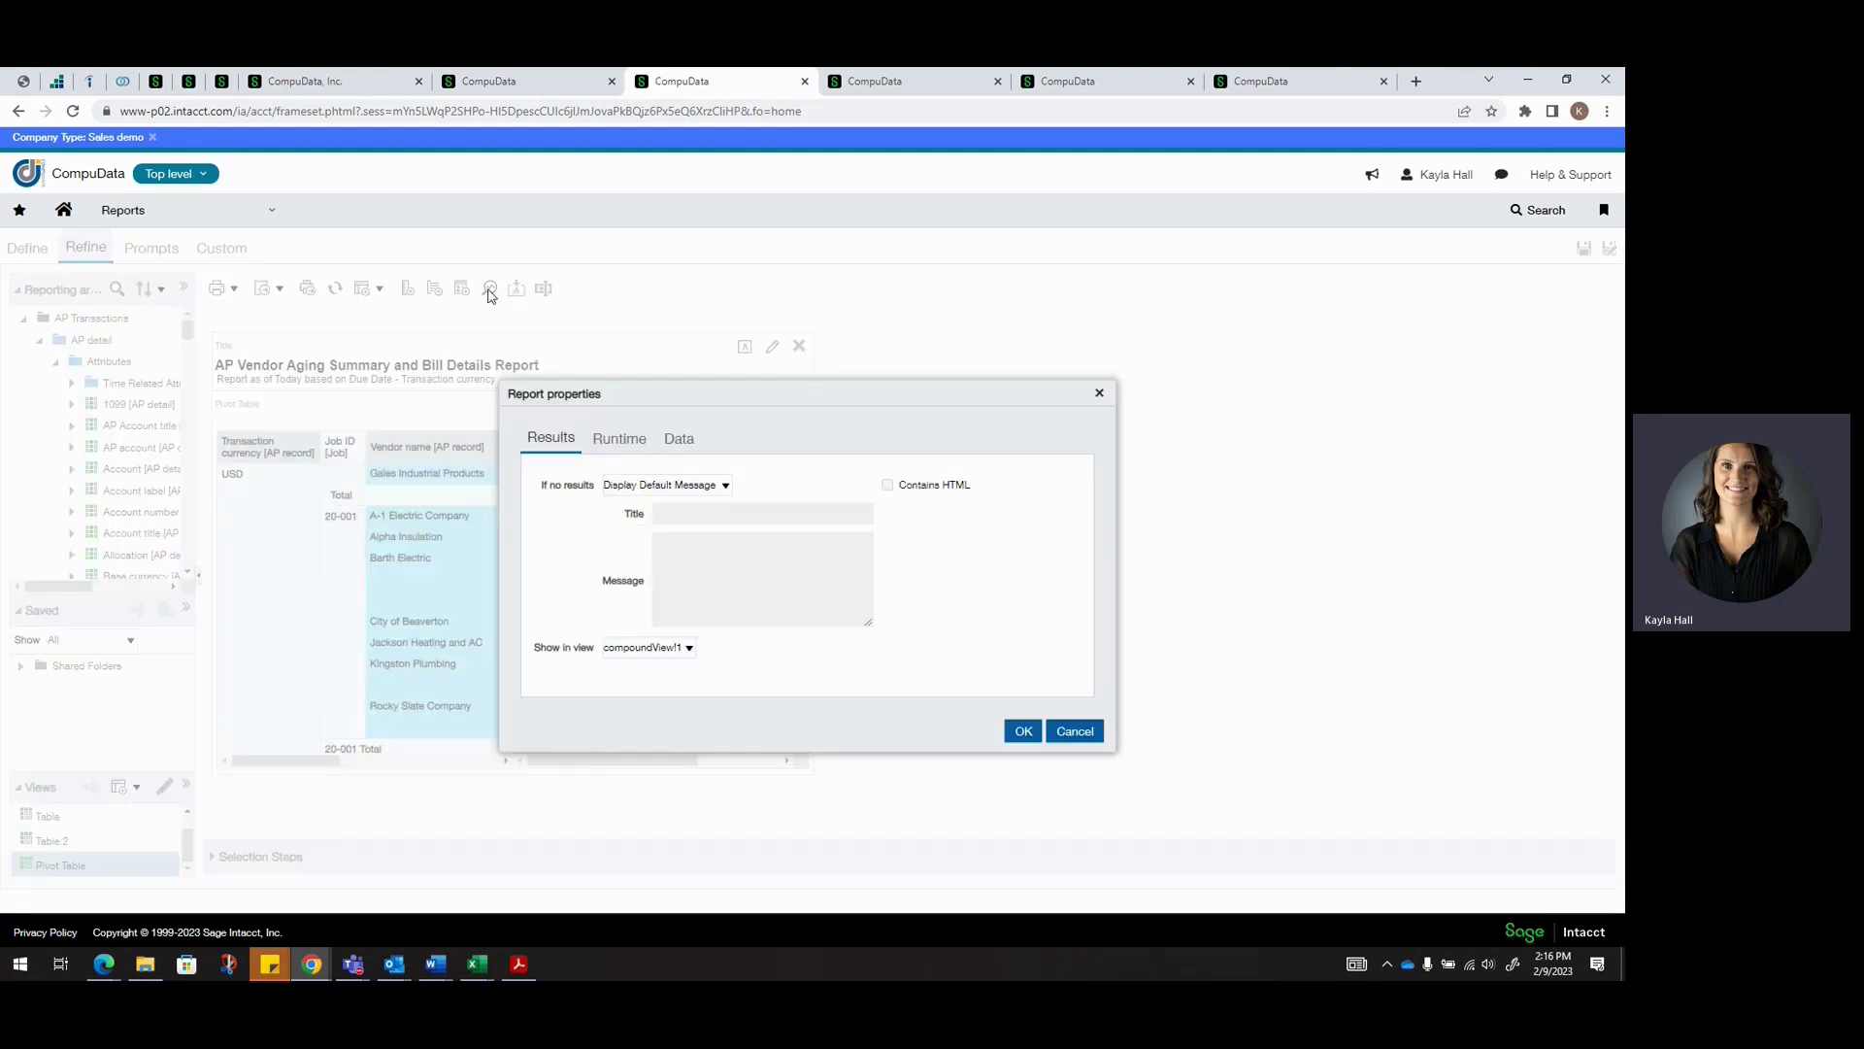
left_click(635, 443)
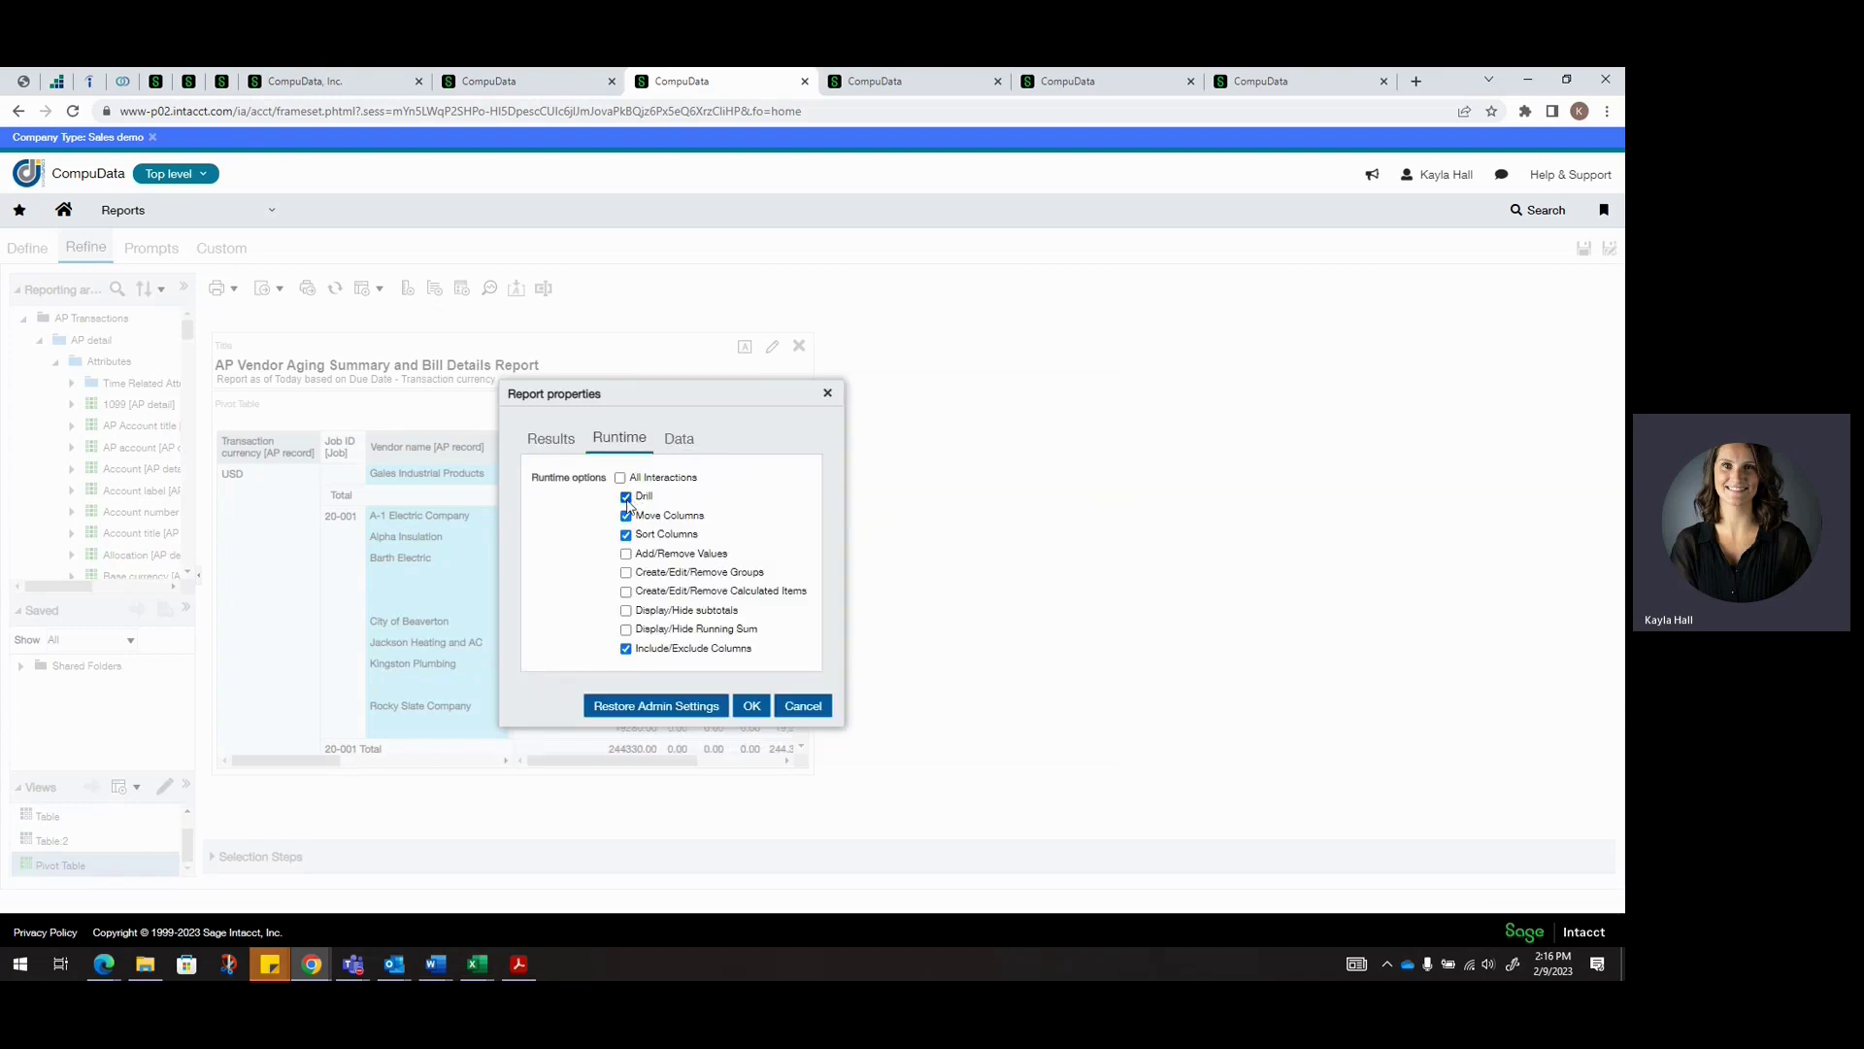
left_click(679, 440)
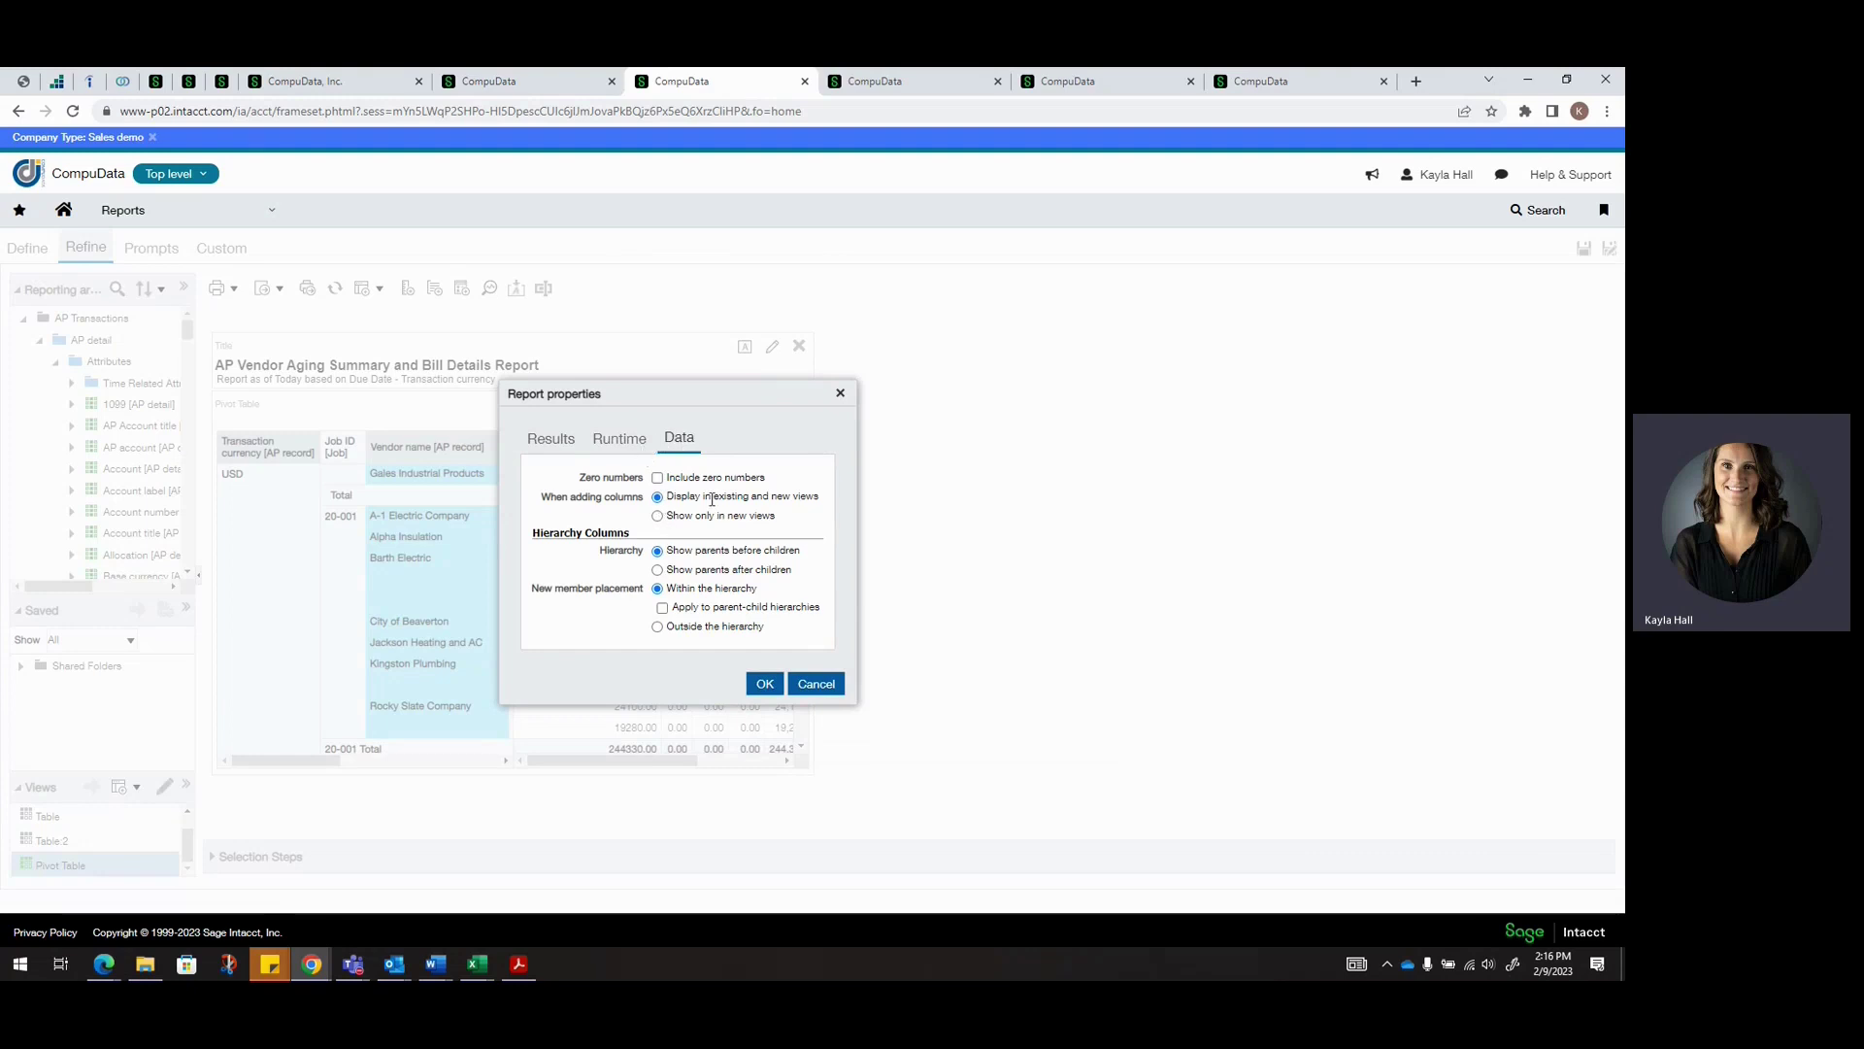
left_click(818, 683)
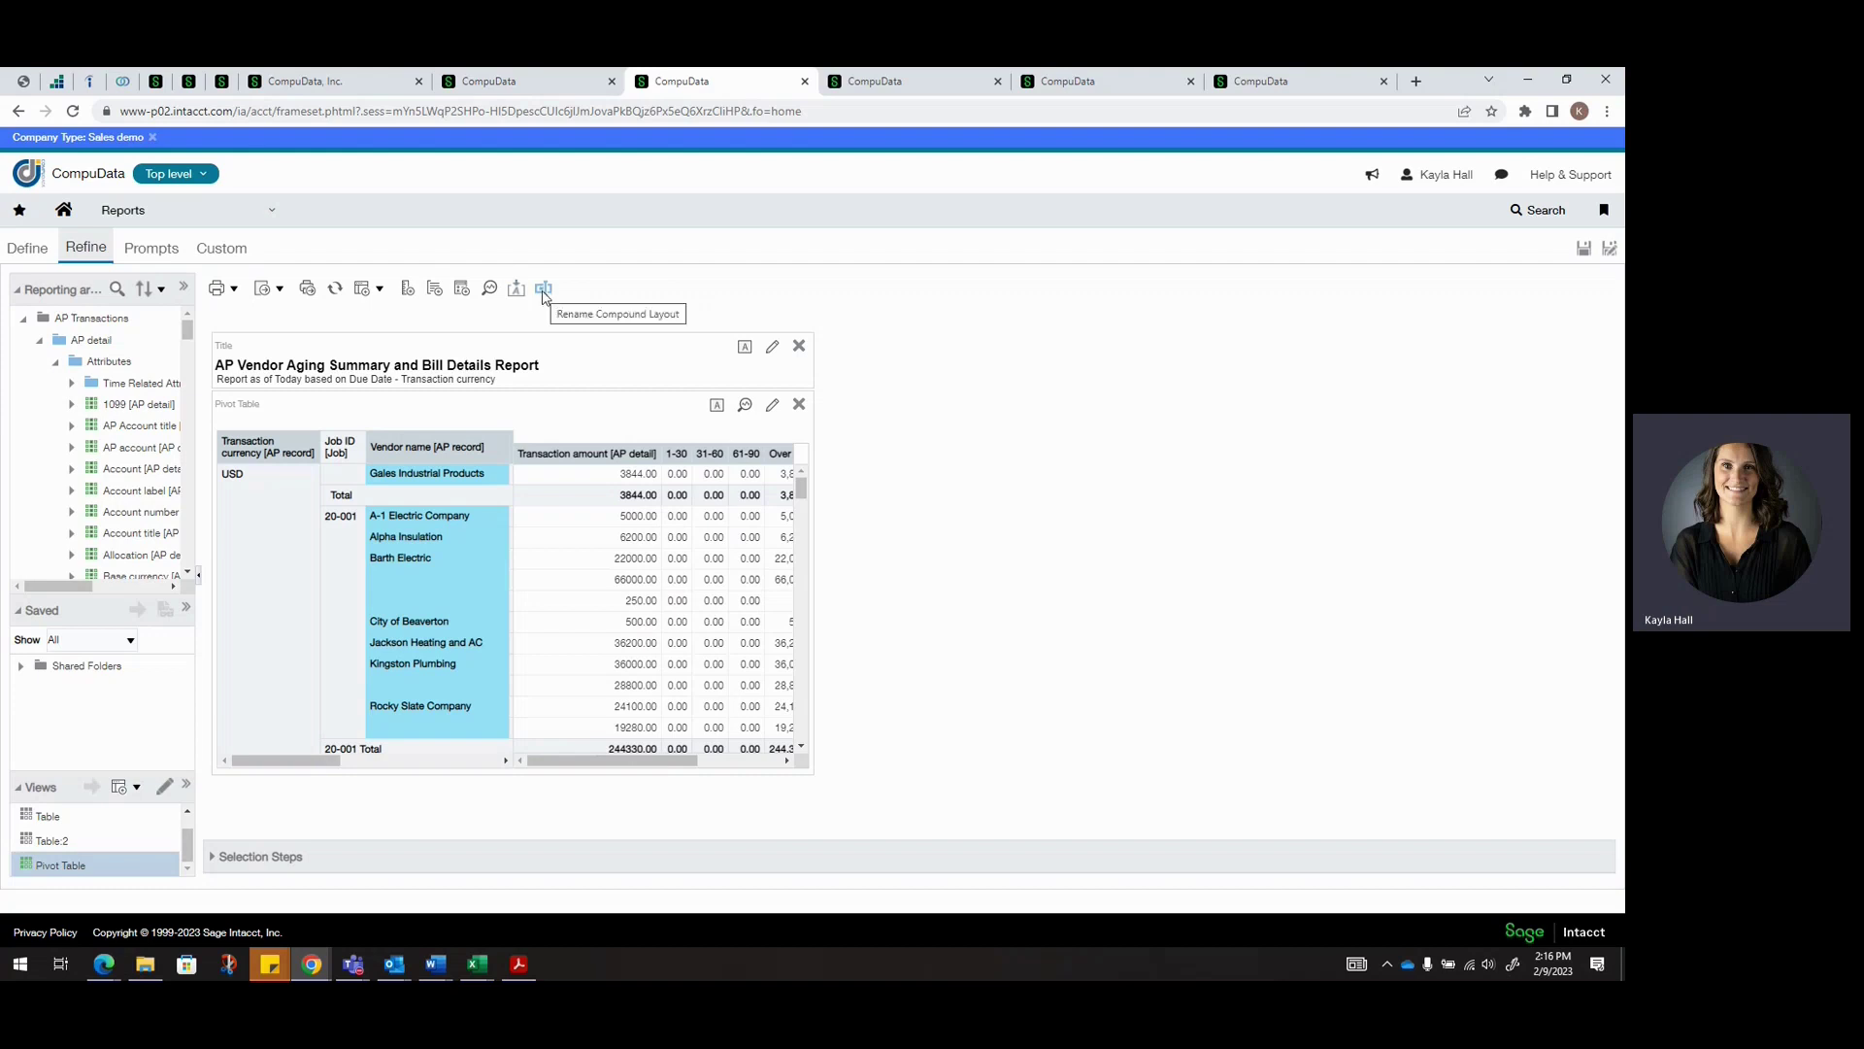
Set the pivot table's maximum width to 2880 and maximum height to 1800 pixels
left_click(745, 403)
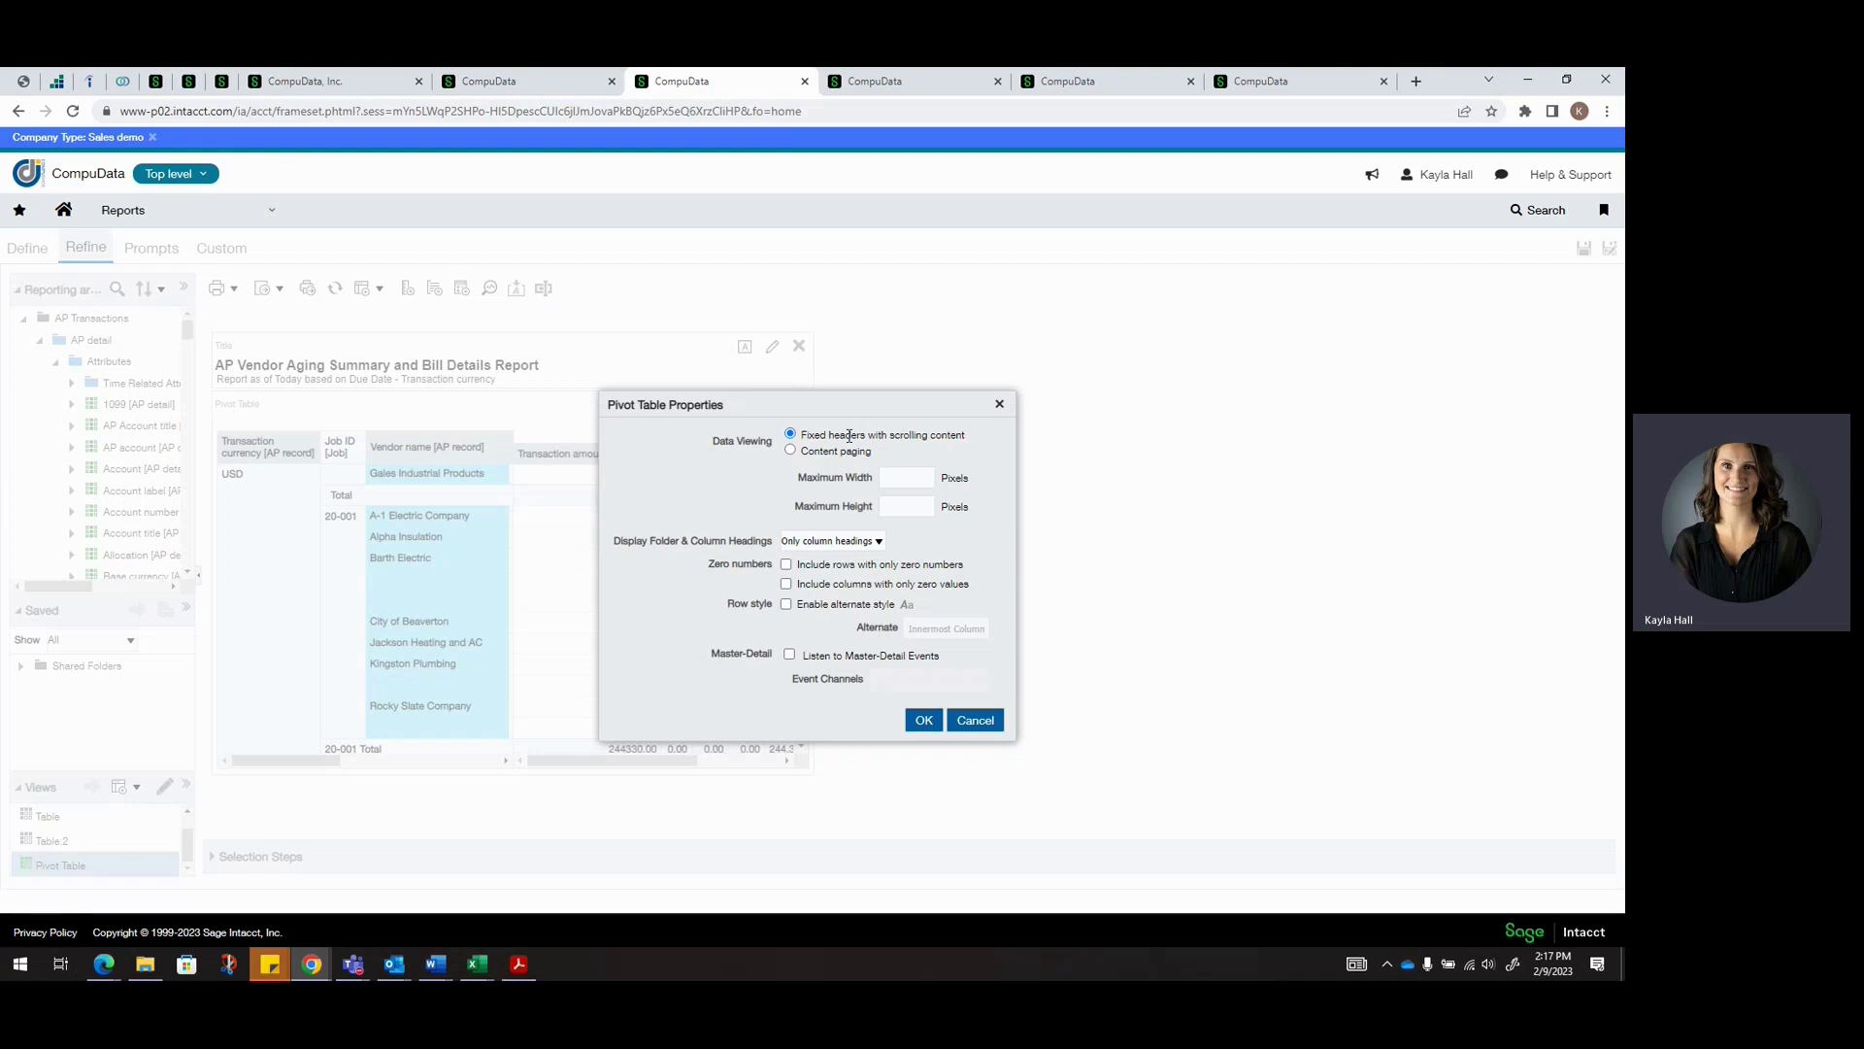
left_click(908, 482)
type("2880")
key("Tab")
type("1880")
left_click(919, 720)
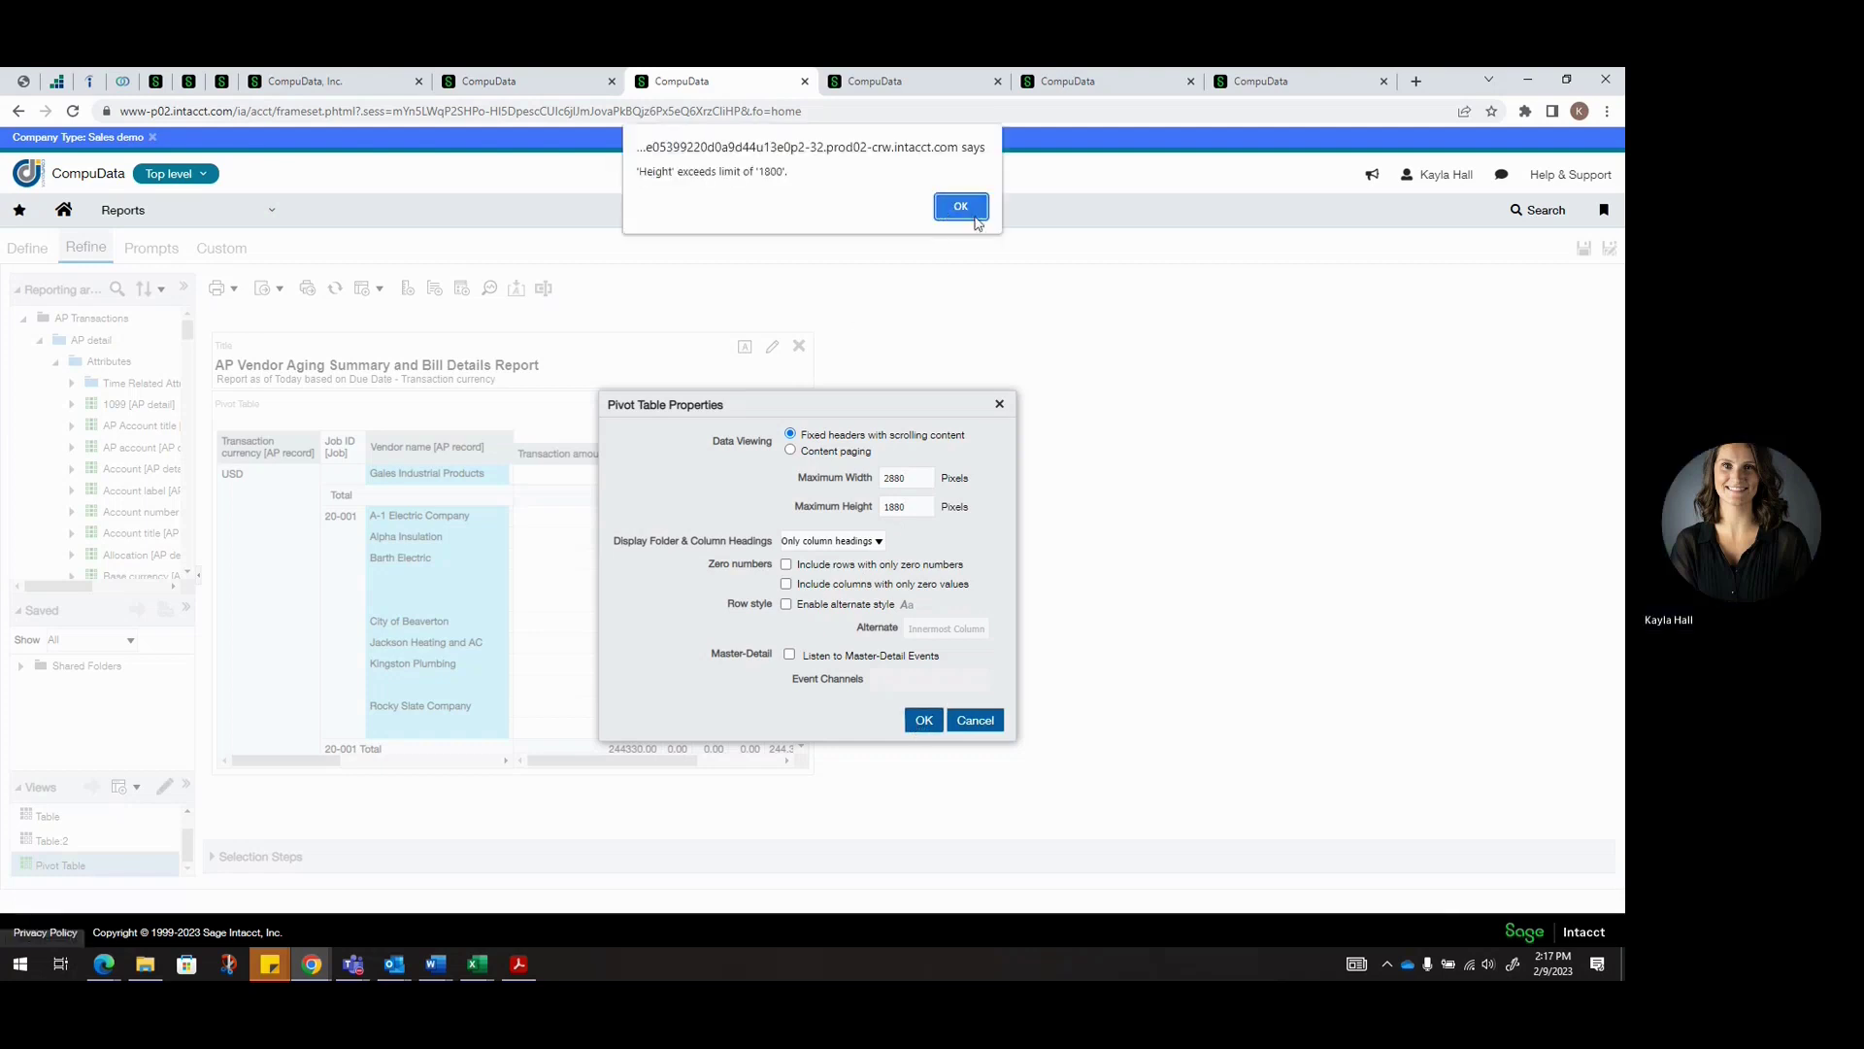
left_click(961, 205)
key("BackSpace")
key("BackSpace")
type("00")
left_click(923, 720)
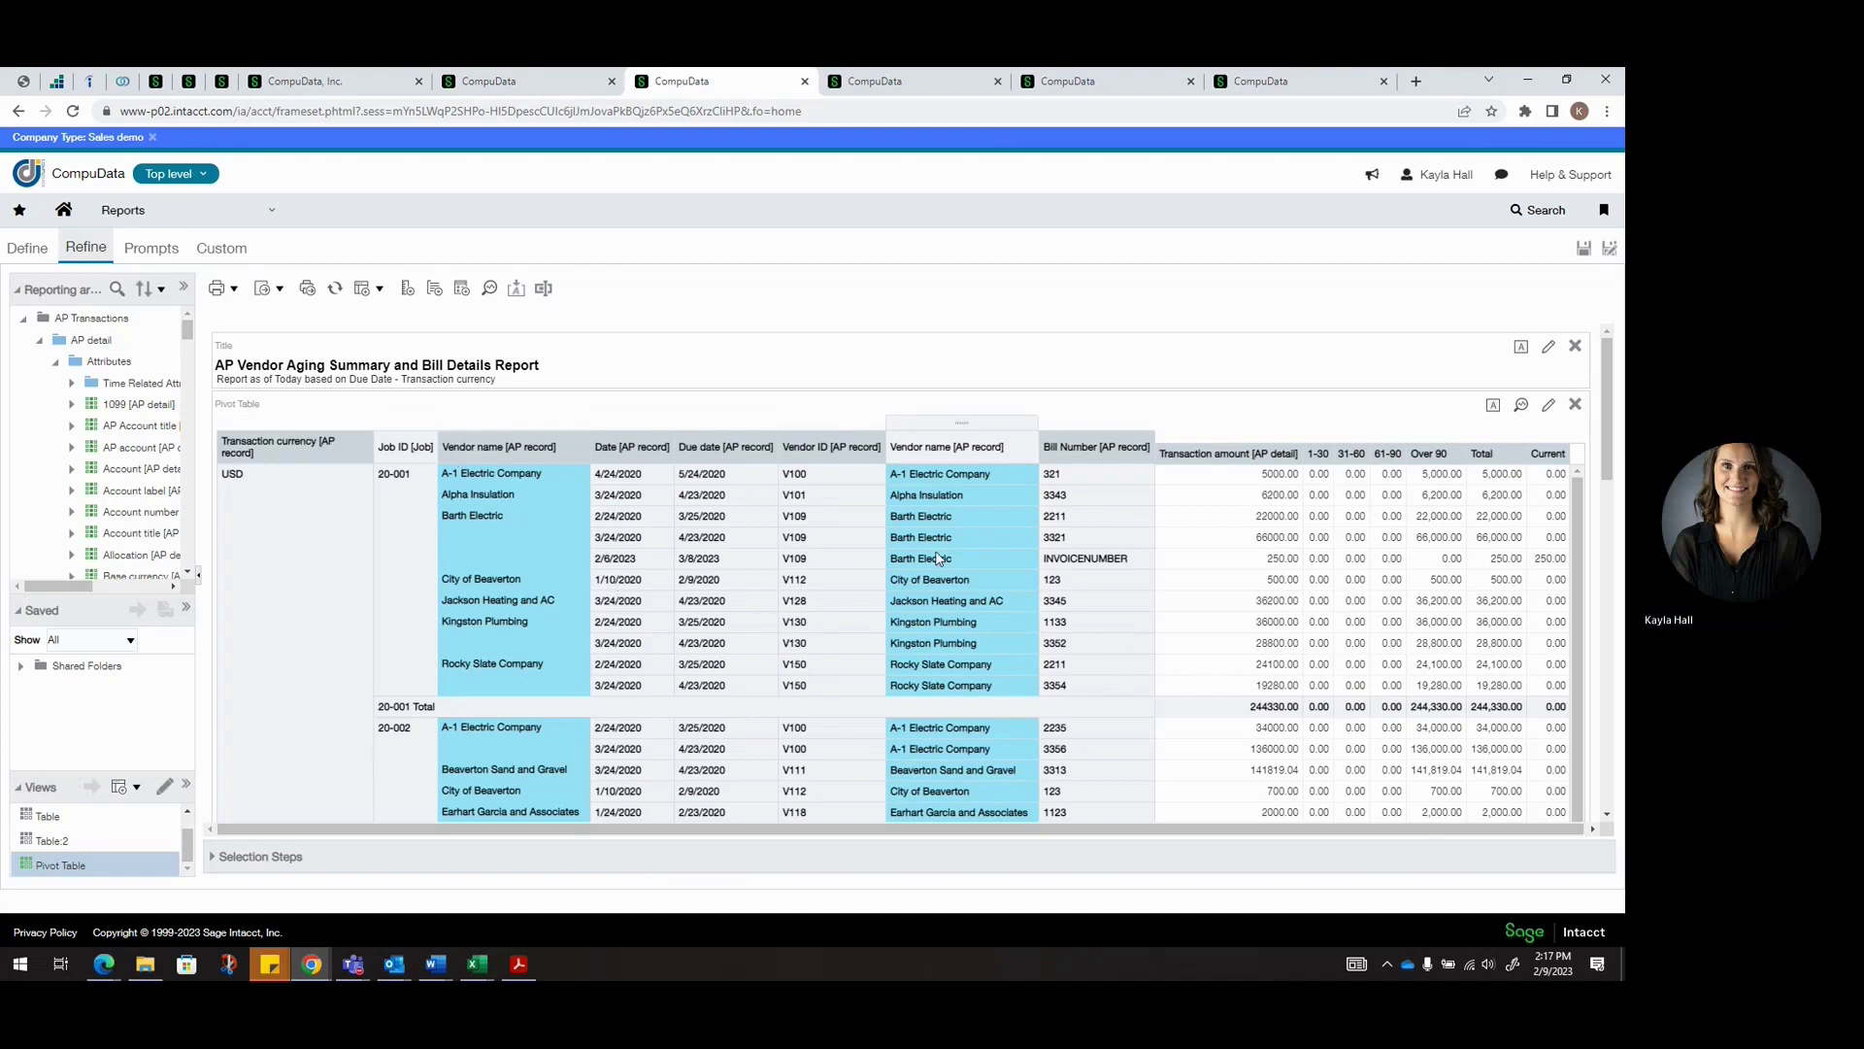
Switch to the GL Budget vs Actuals report and scroll through its accounts and amounts
left_click(903, 82)
scroll(1123, 612, "up", 10)
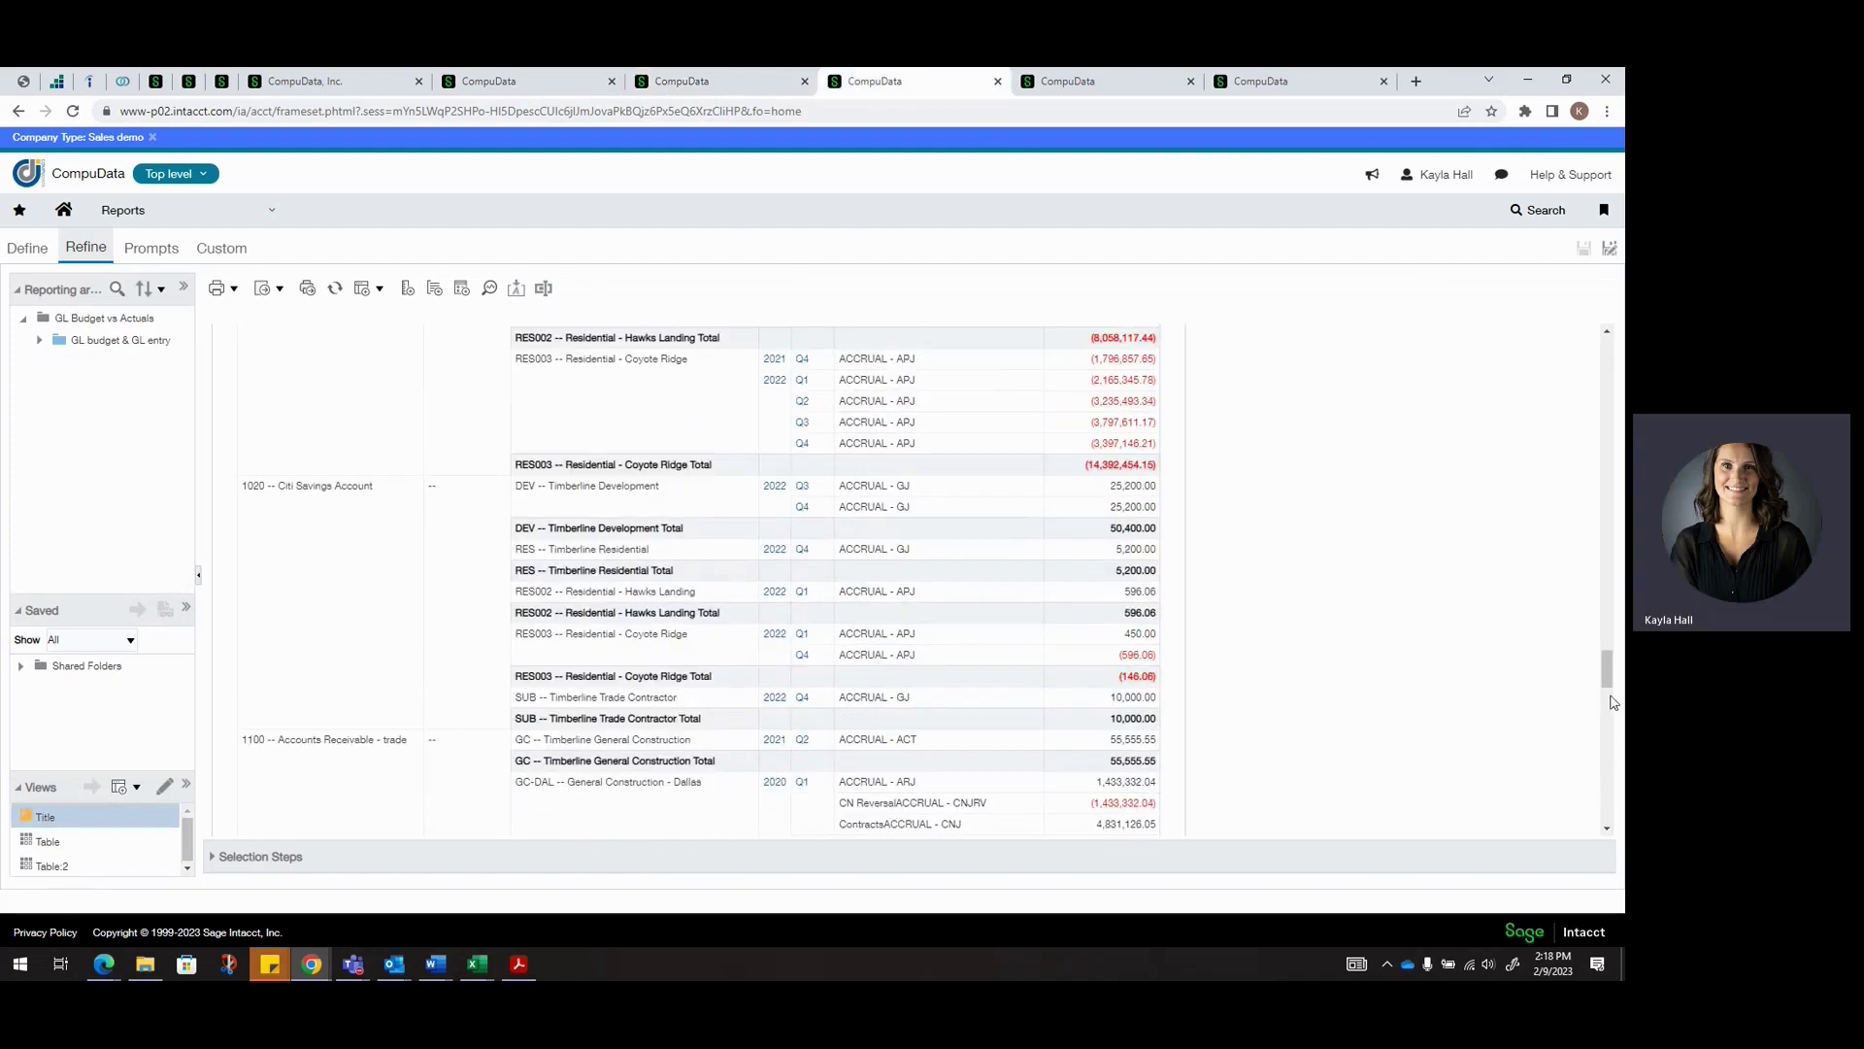
left_click_drag(1614, 670, 1612, 330)
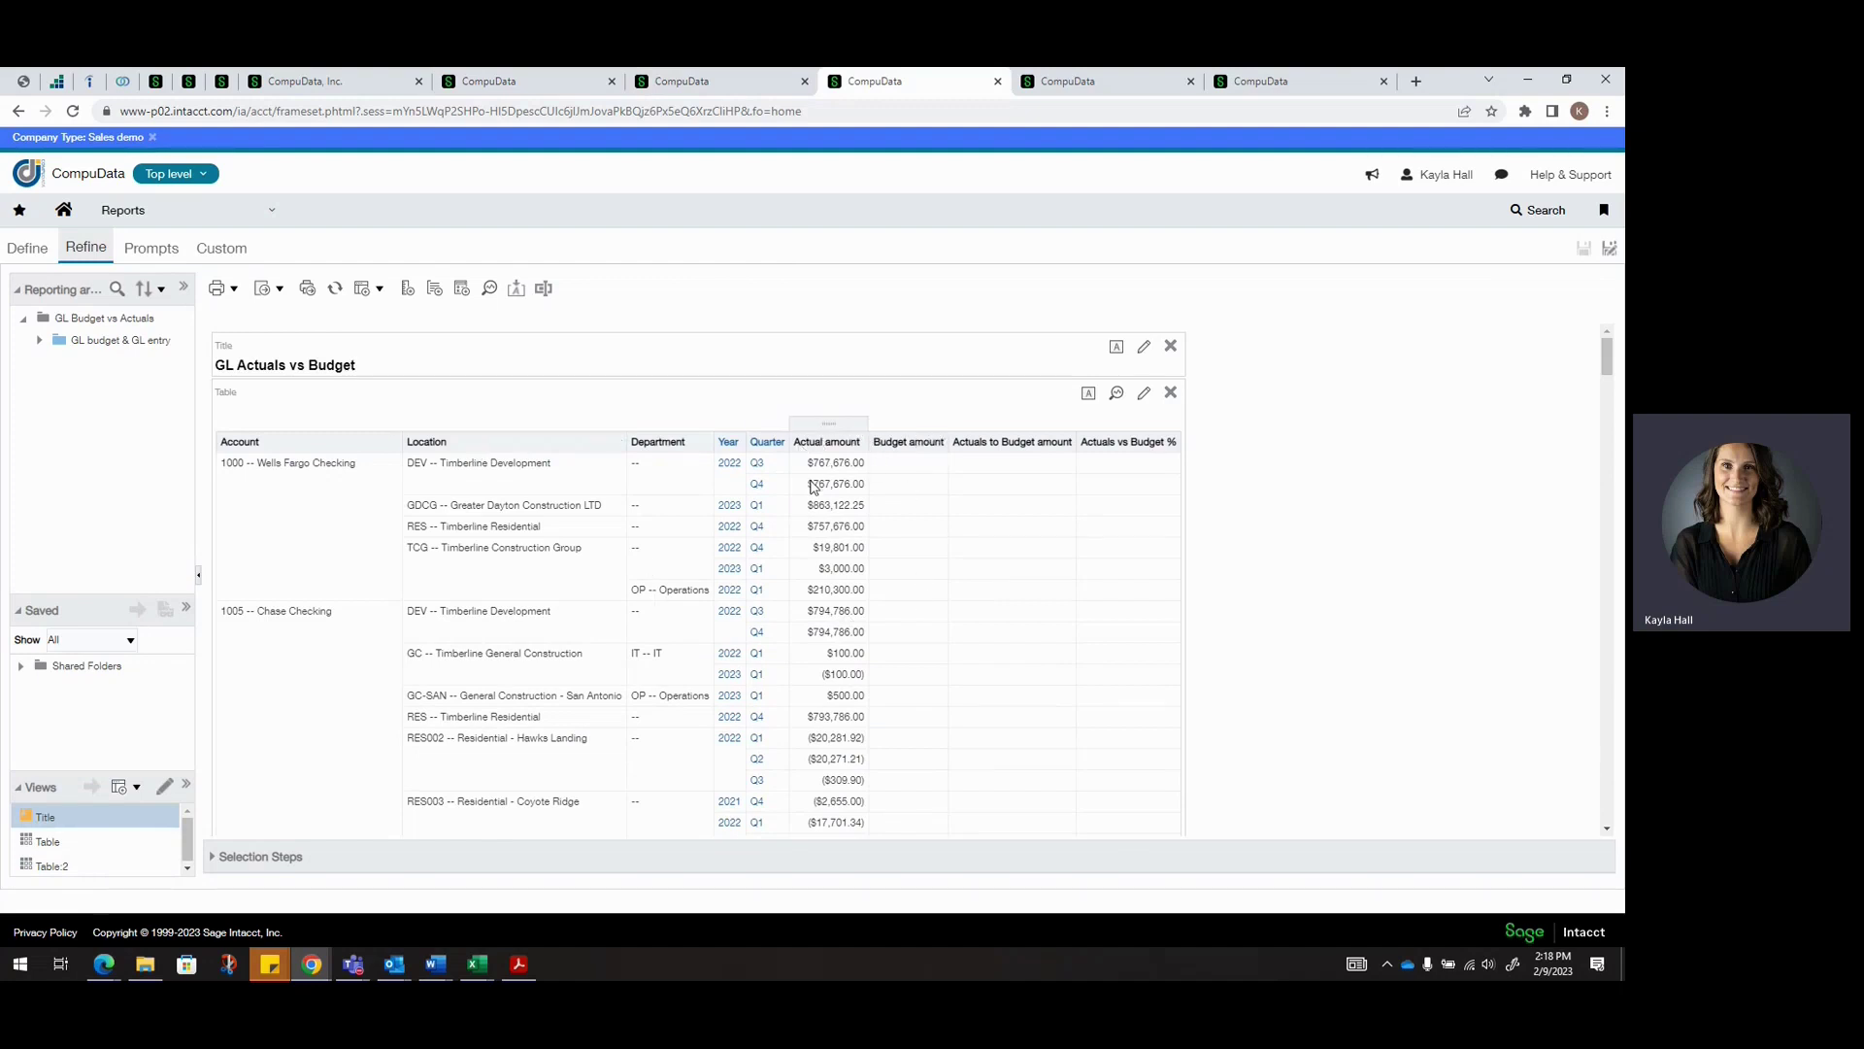
scroll(855, 524, "down", 10)
scroll(886, 563, "down", 15)
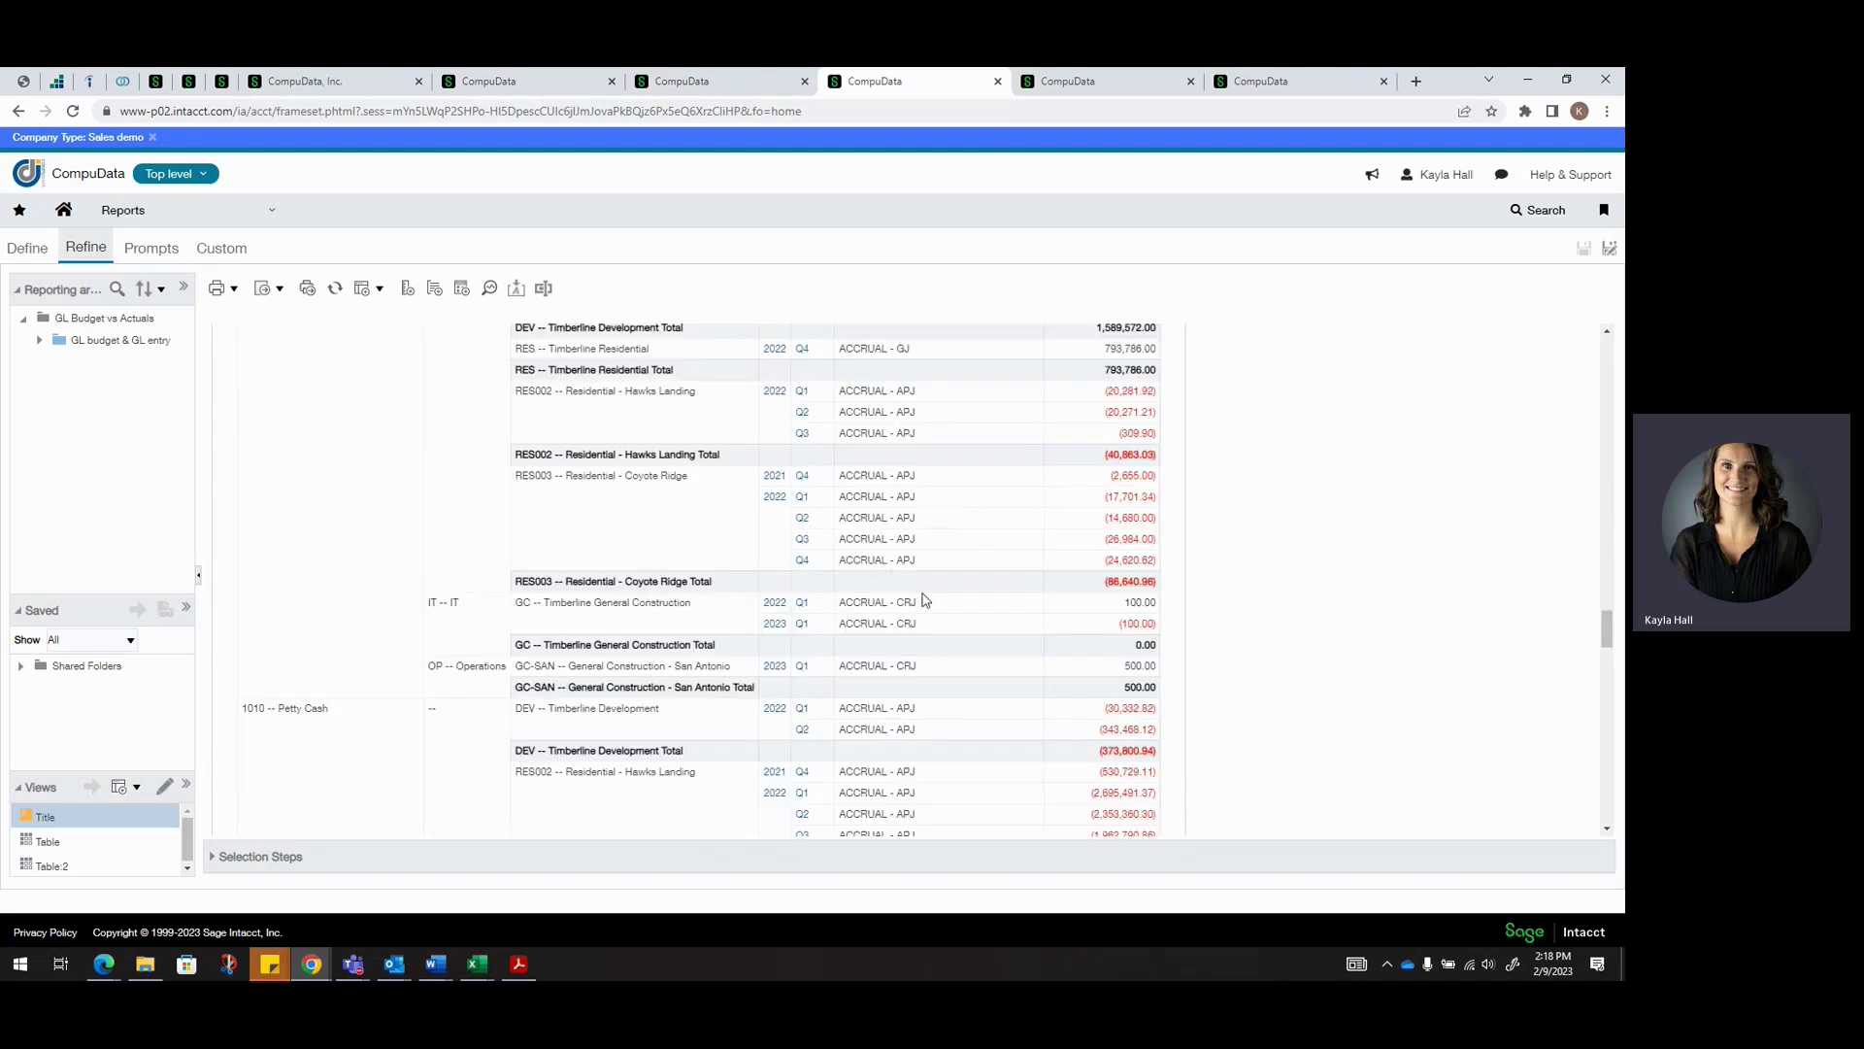
scroll(1092, 463, "down", 3)
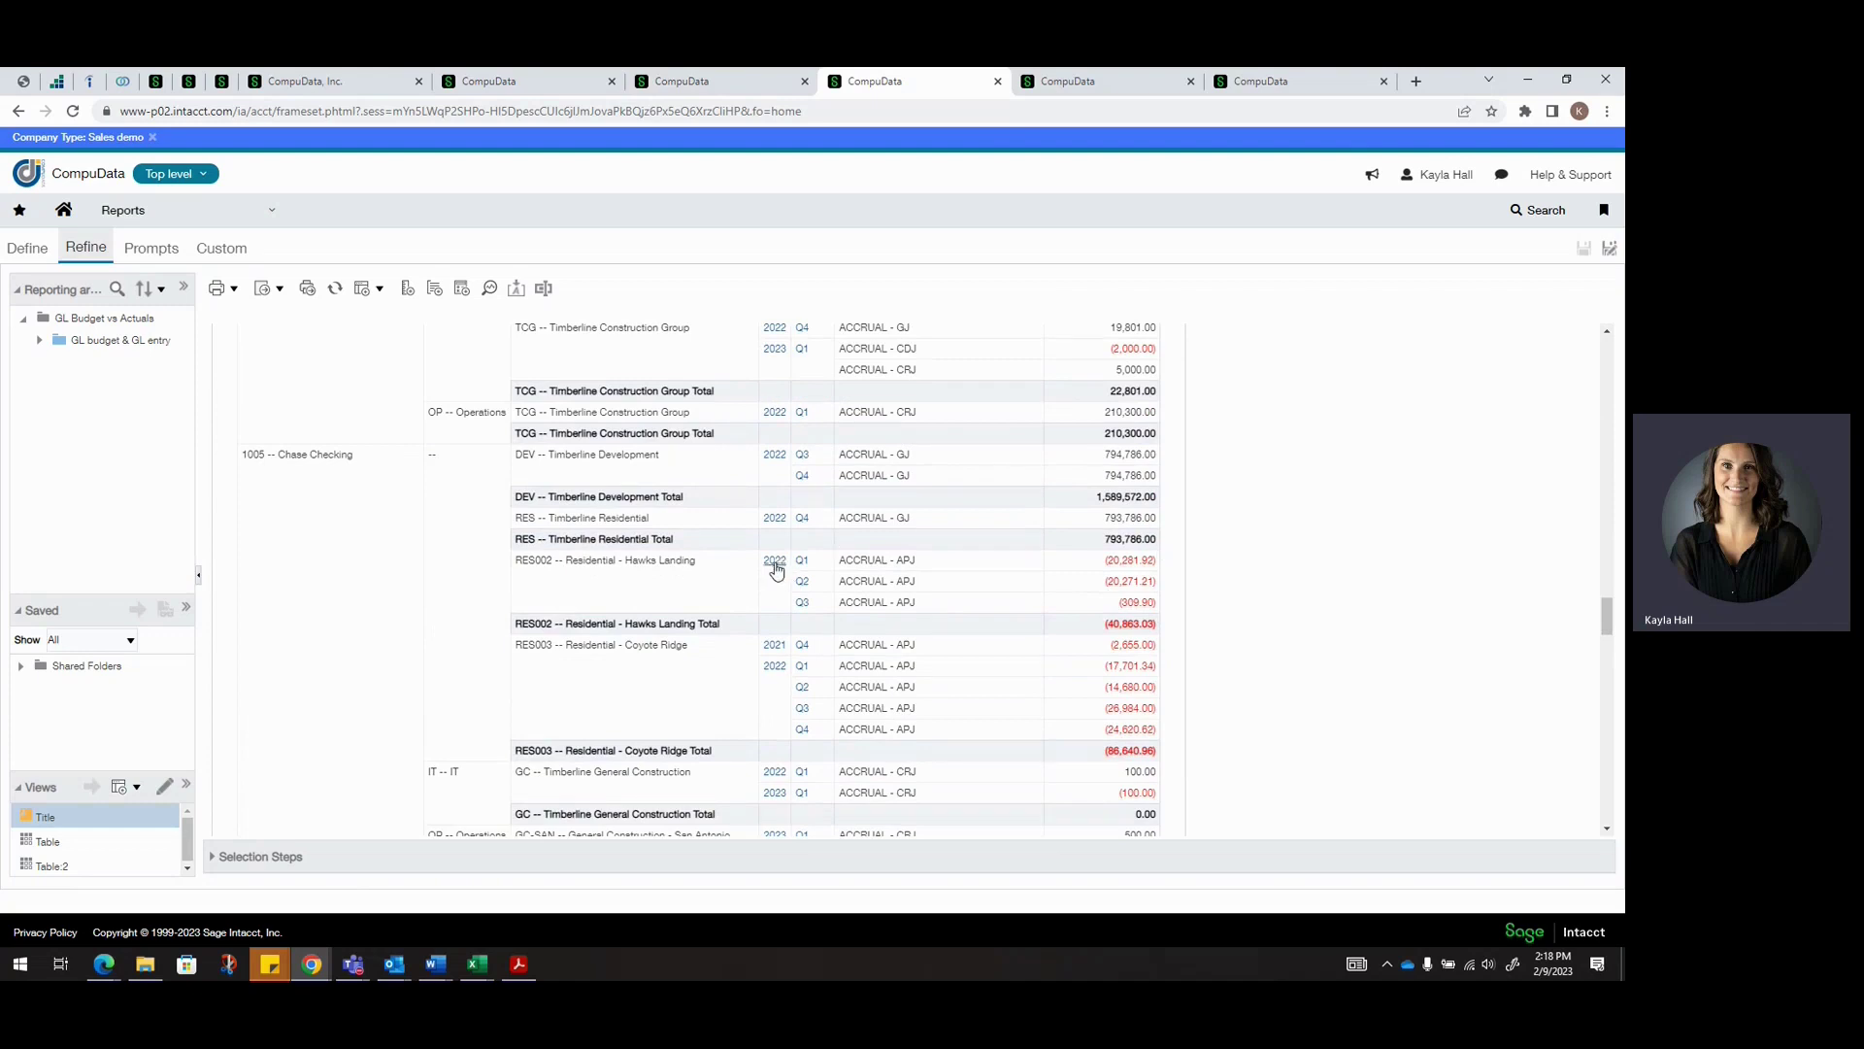
scroll(825, 654, "up", 5)
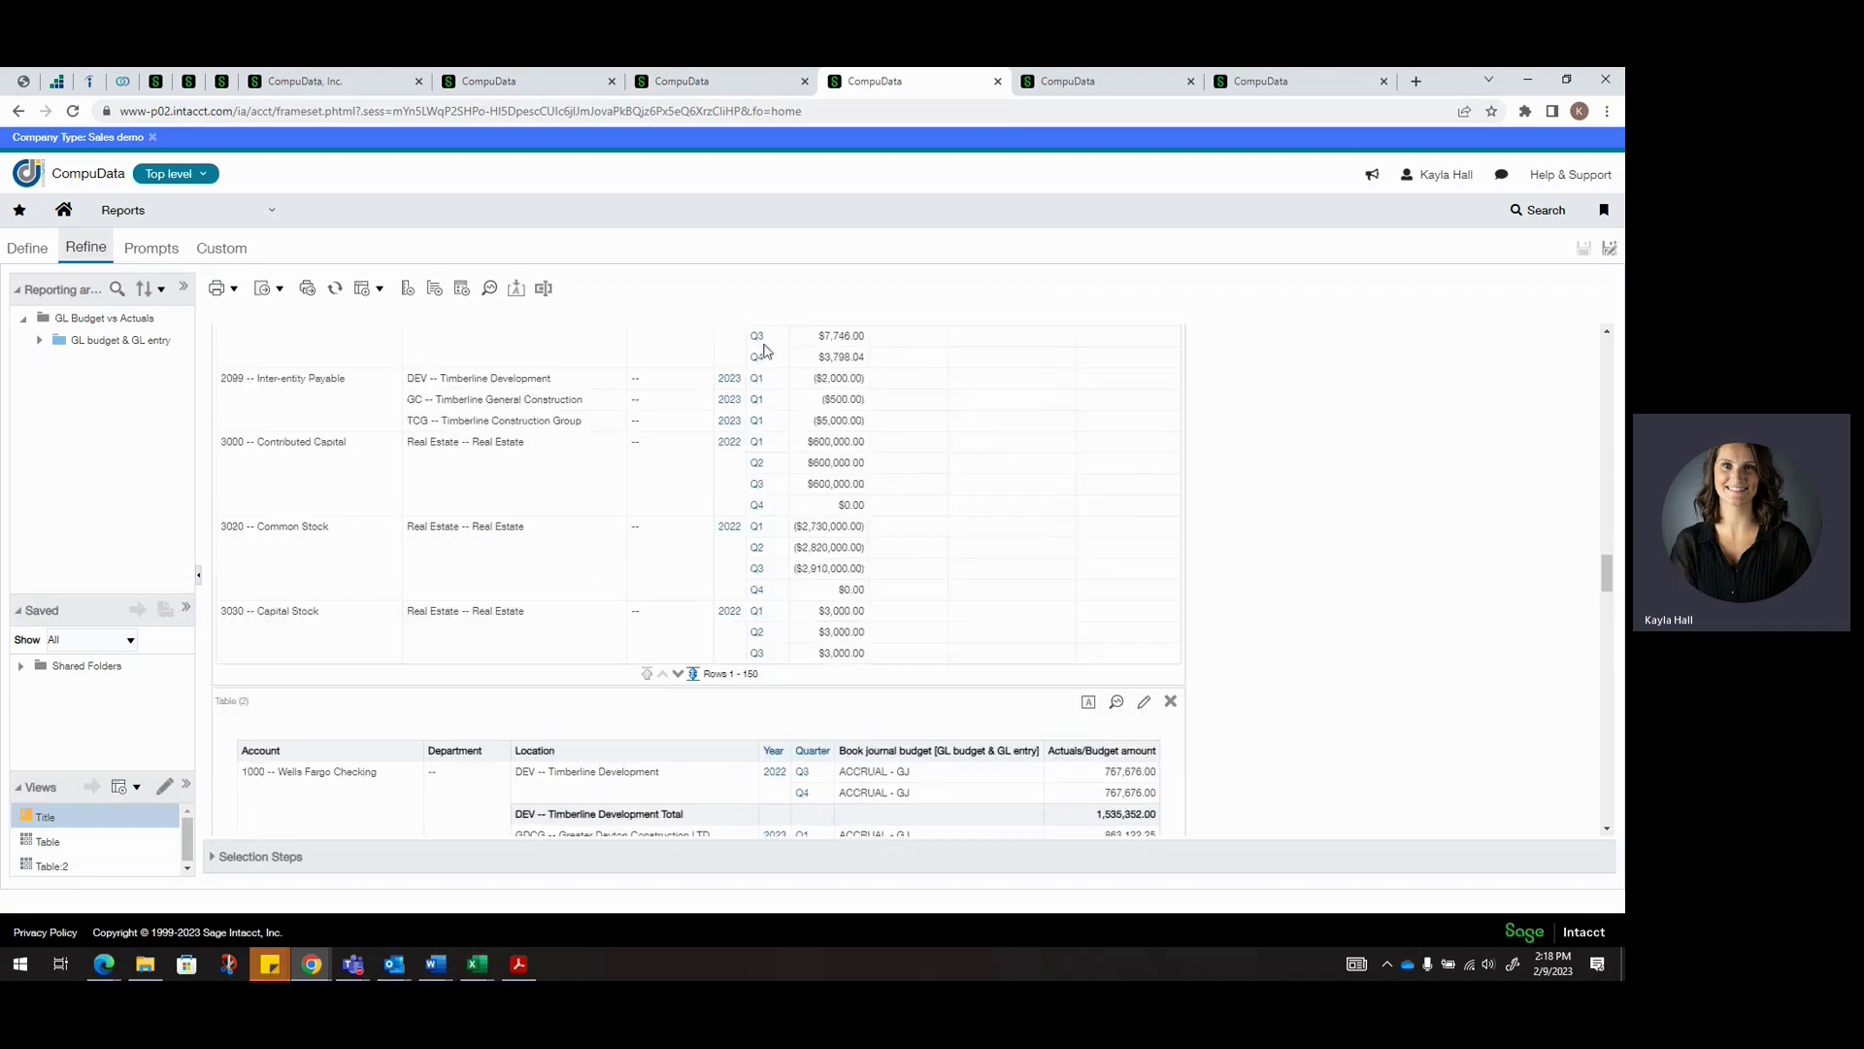
Show the Project Manager report's results, then return to GL Budget vs Actuals
left_click(708, 82)
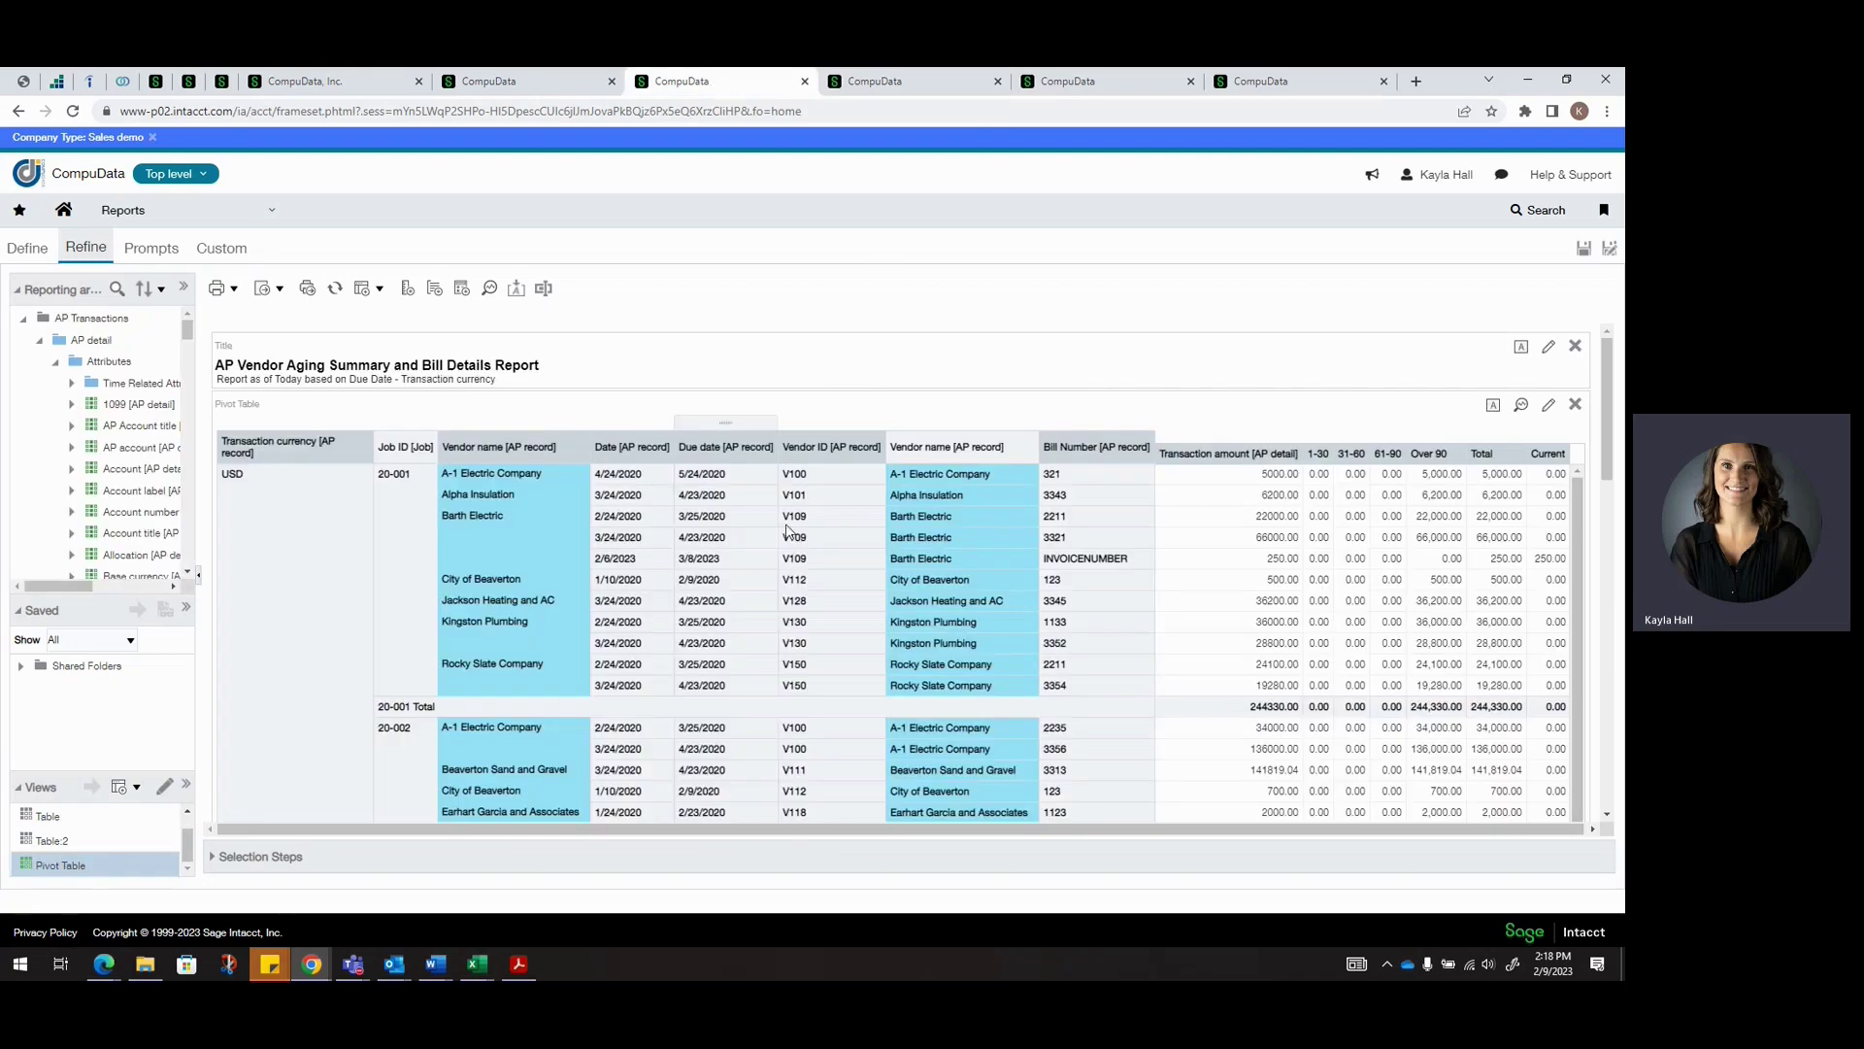
left_click(542, 86)
left_click(77, 251)
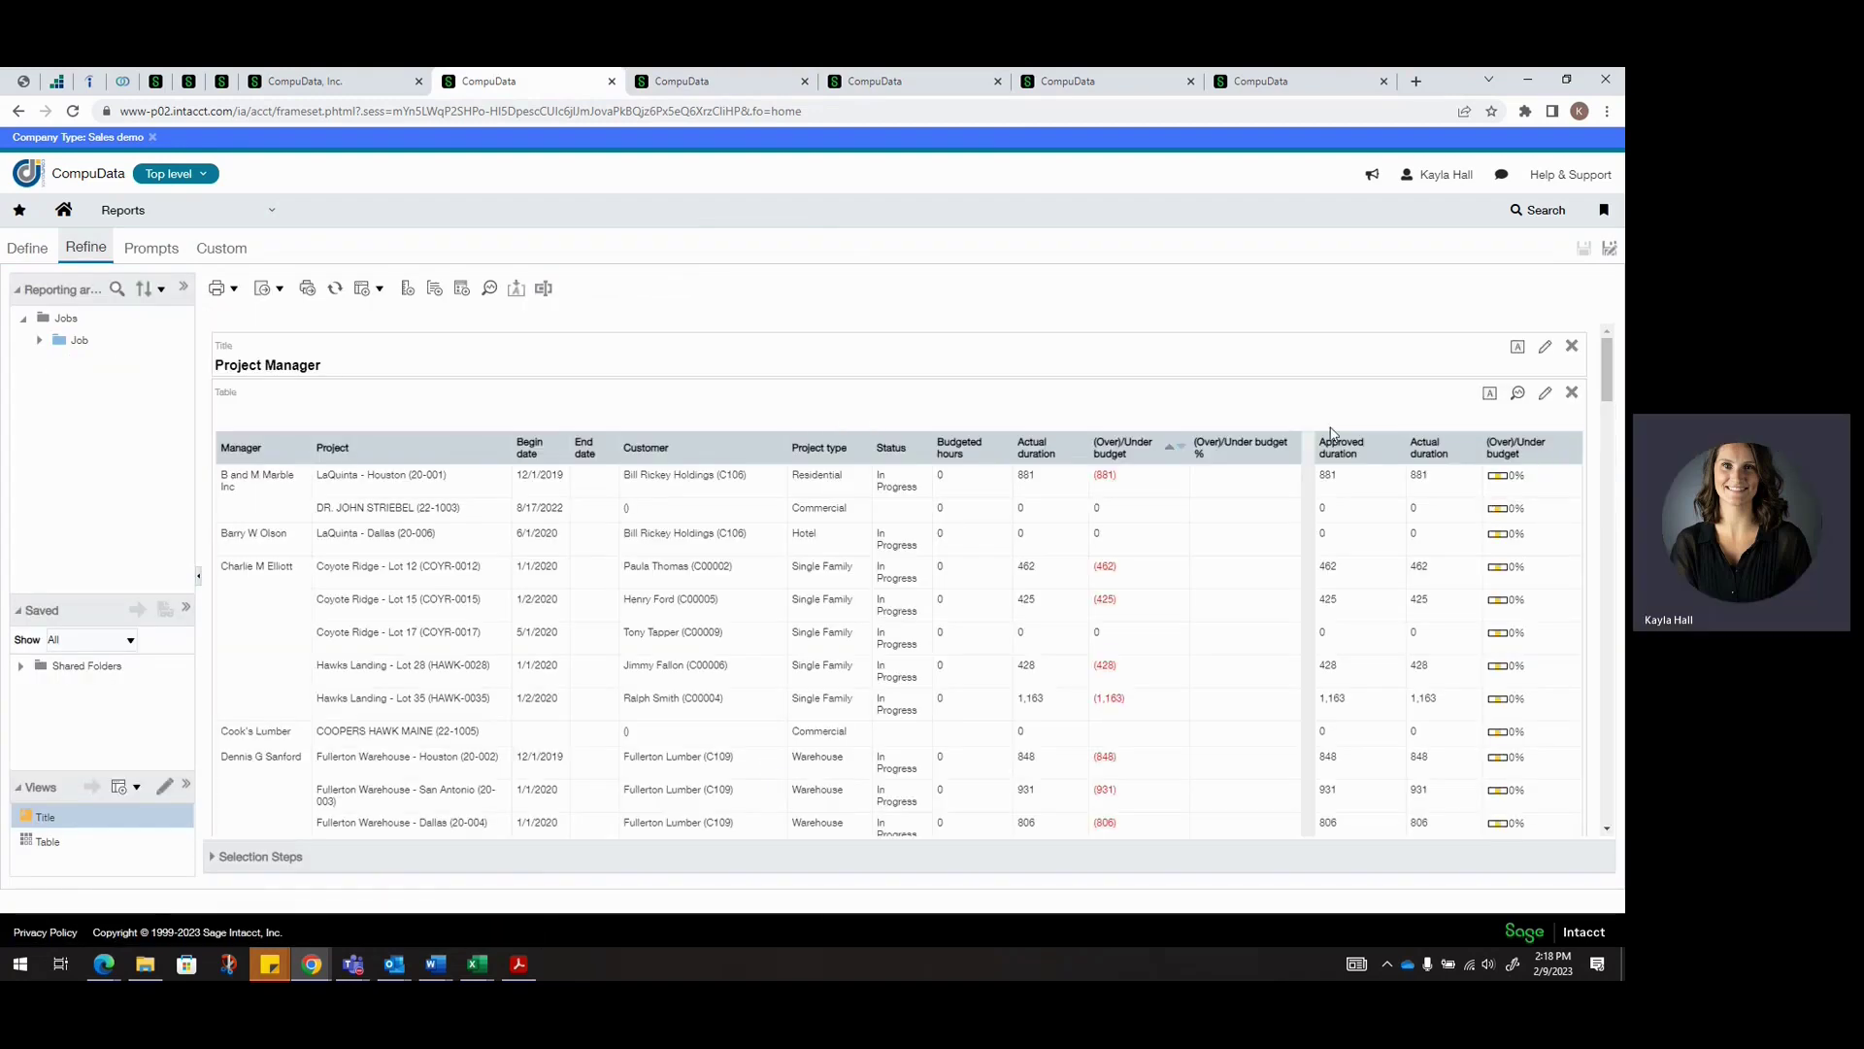
left_click(708, 83)
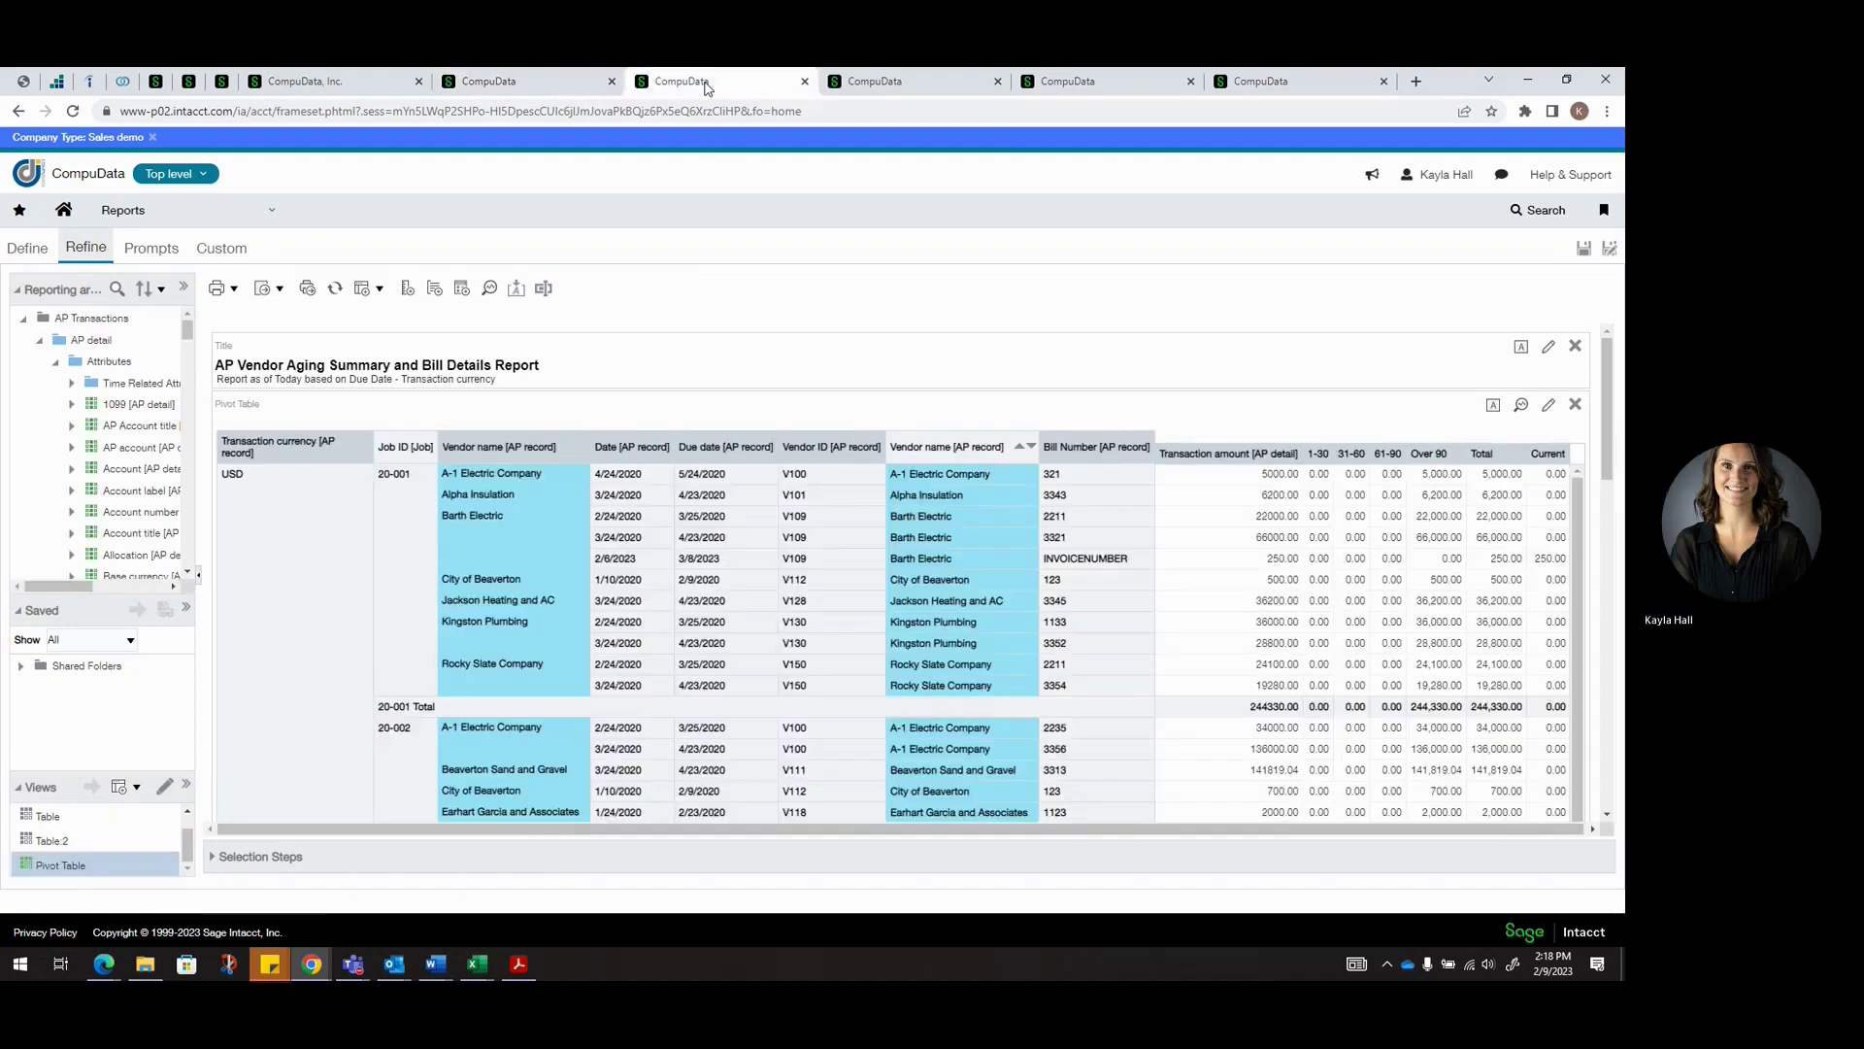
left_click(881, 84)
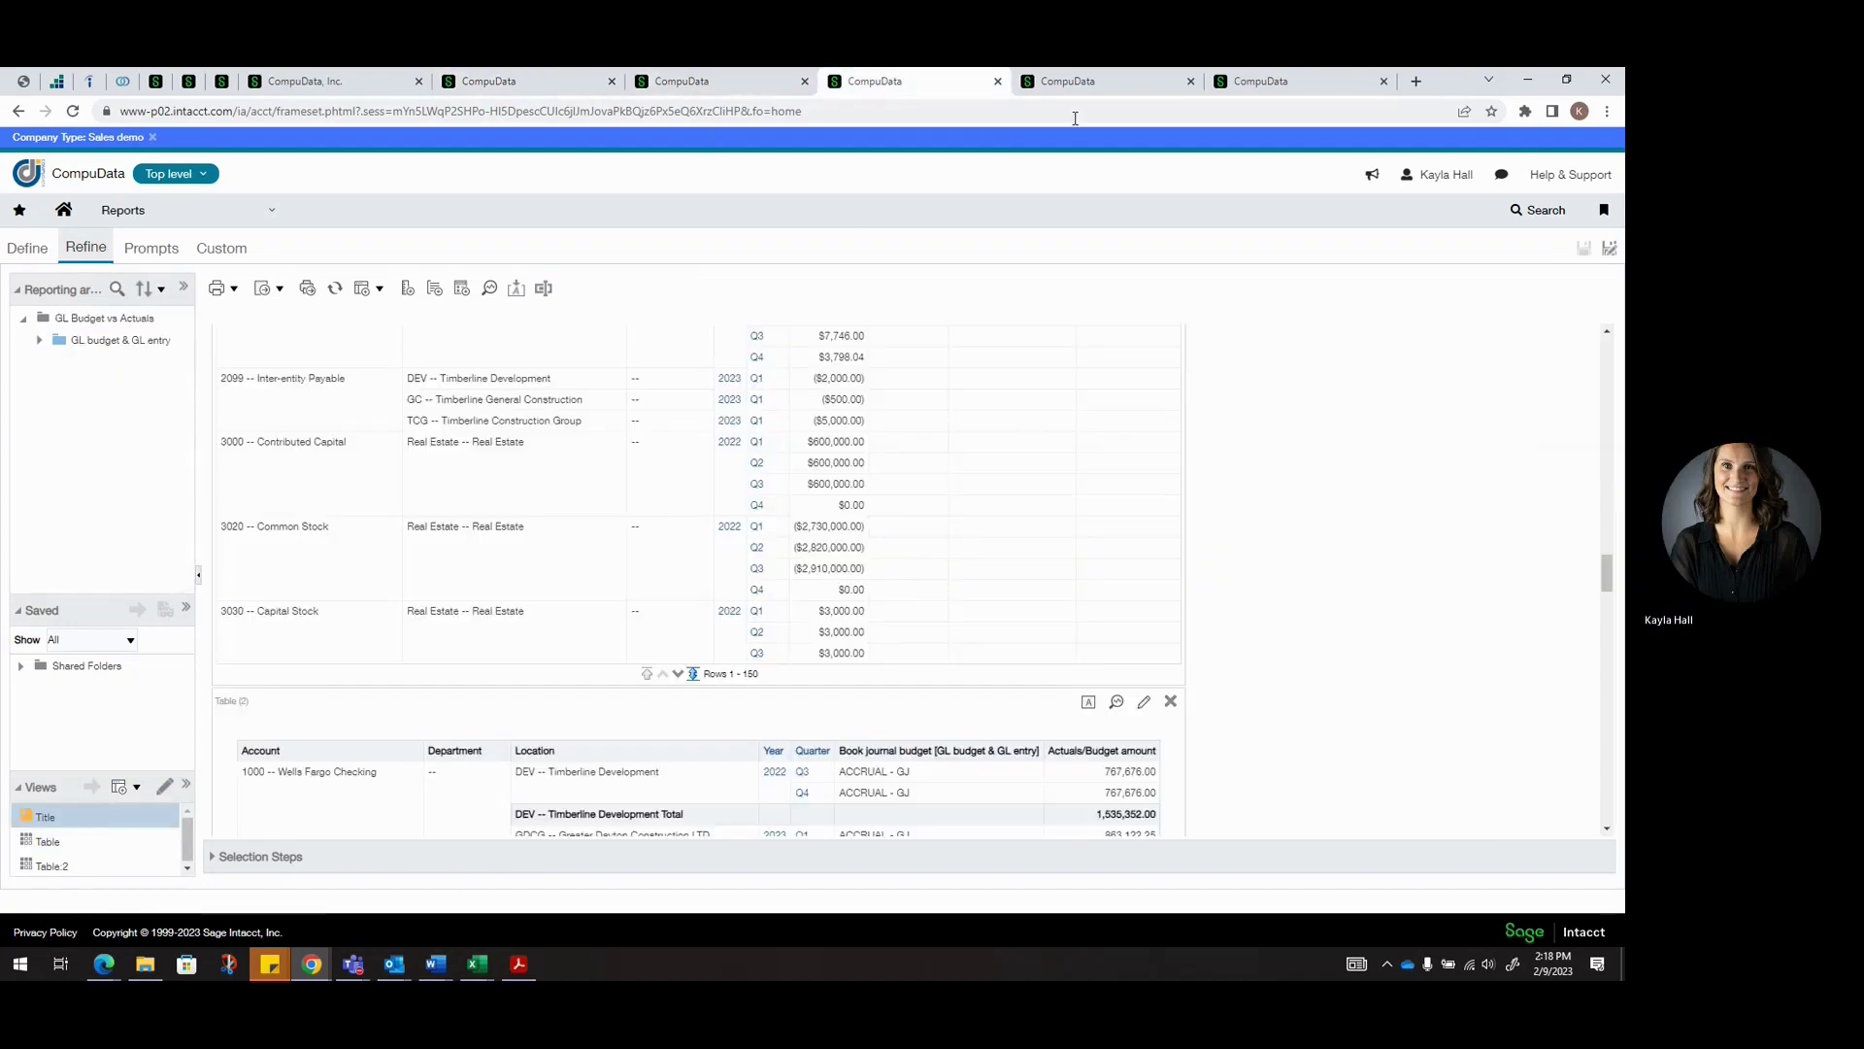
Switch to the AP Bills List report and drill into one bill number's details
left_click(1076, 84)
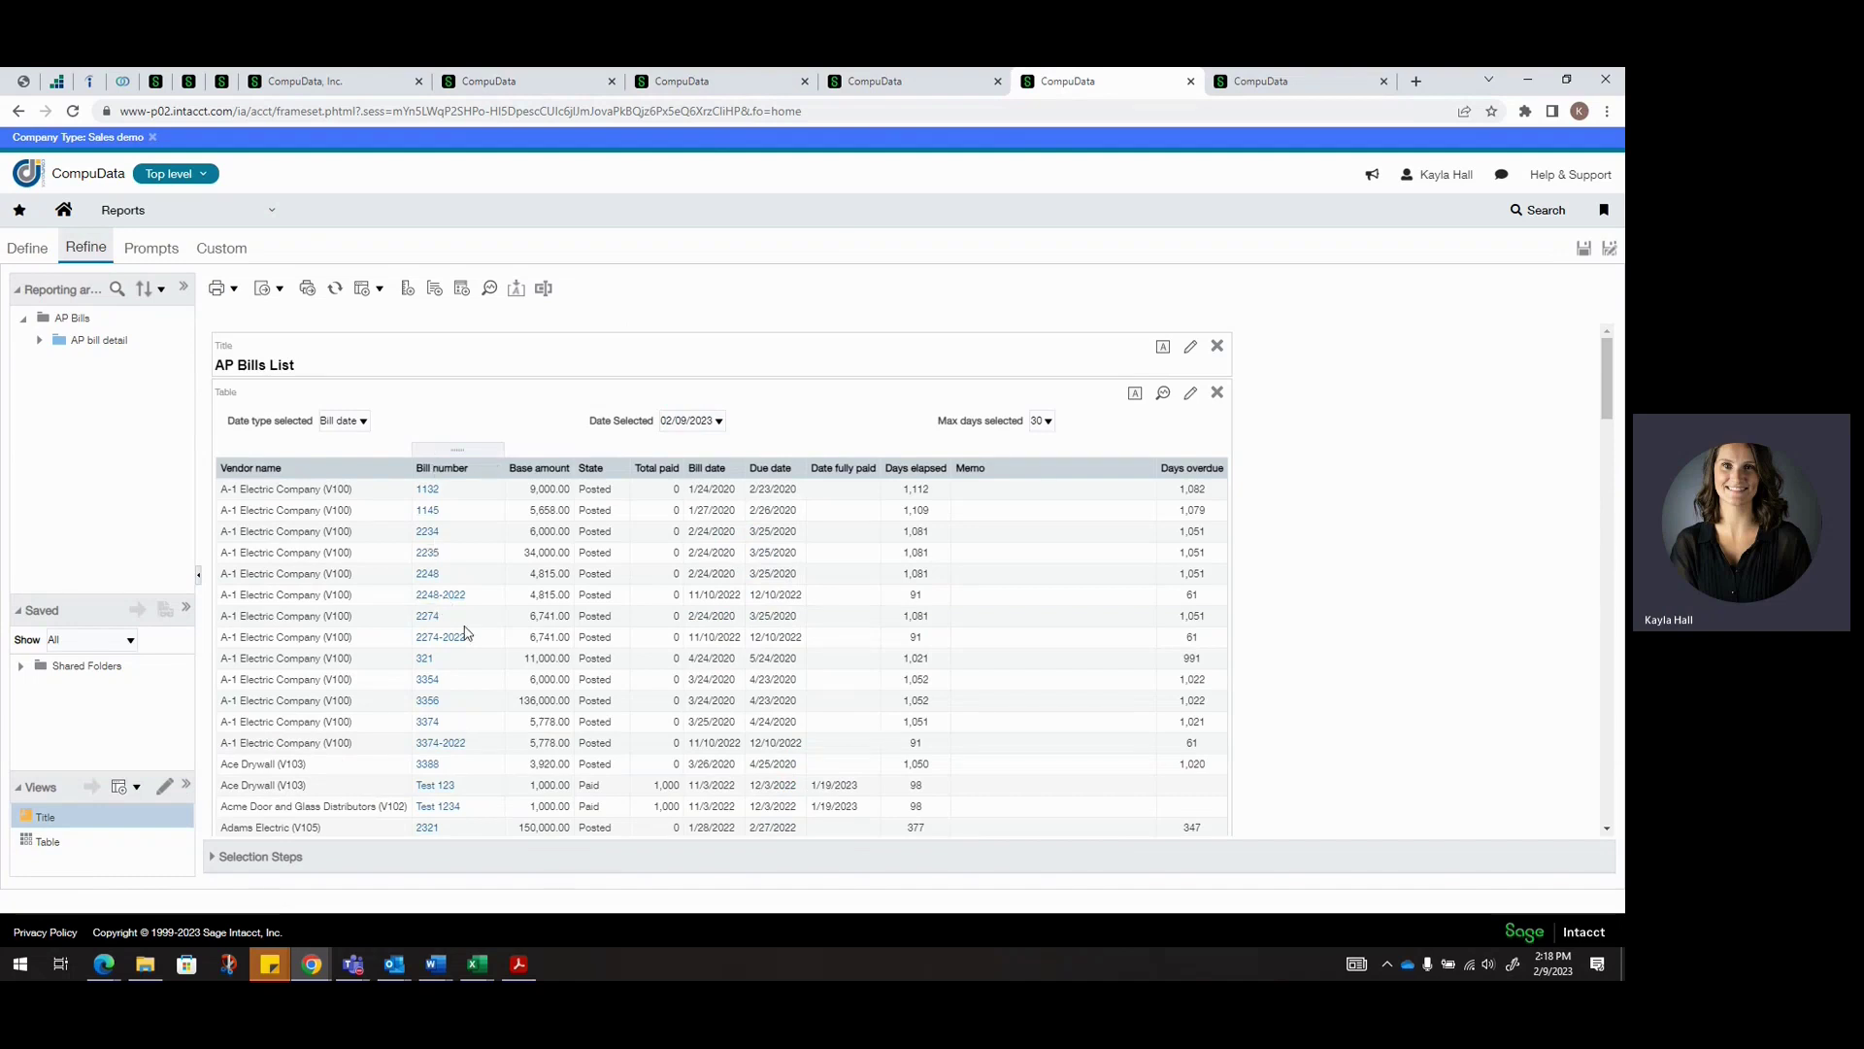
left_click(441, 595)
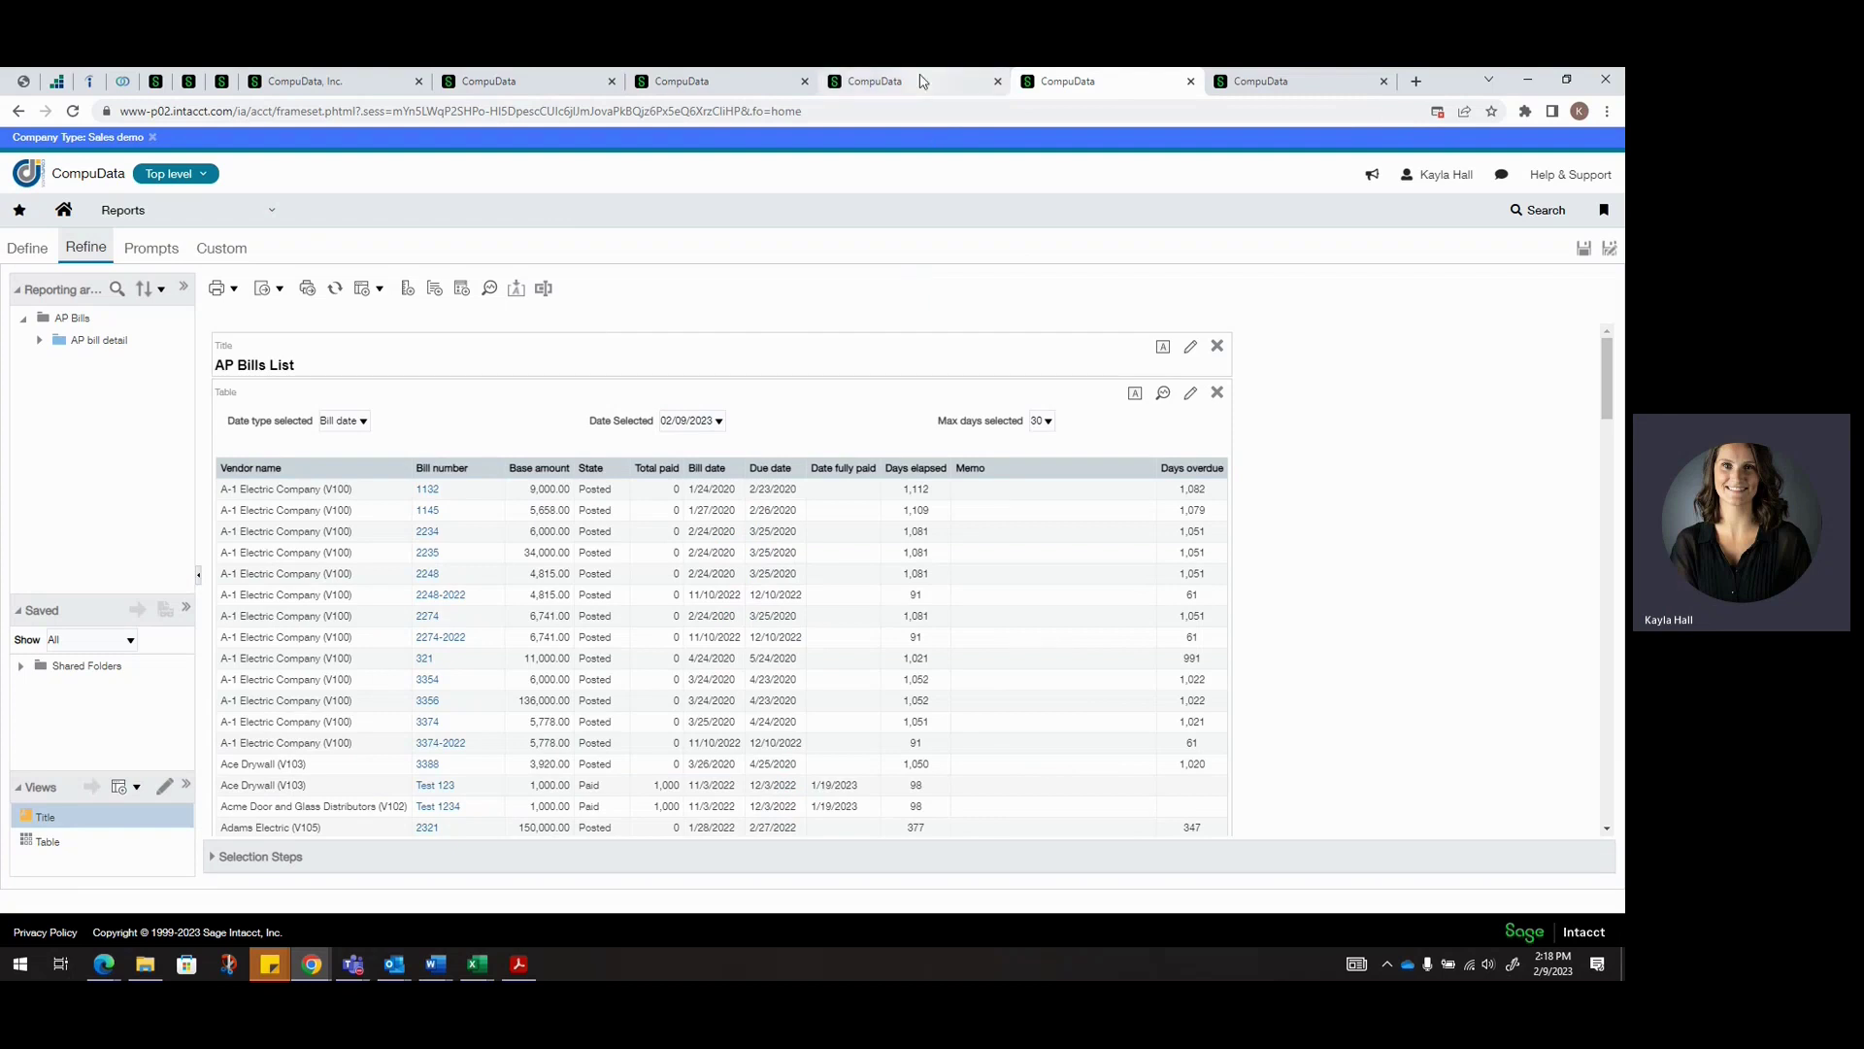
Browse the Prompts tab's Column Prompt > More Columns options without adding one, then view Define
left_click(161, 256)
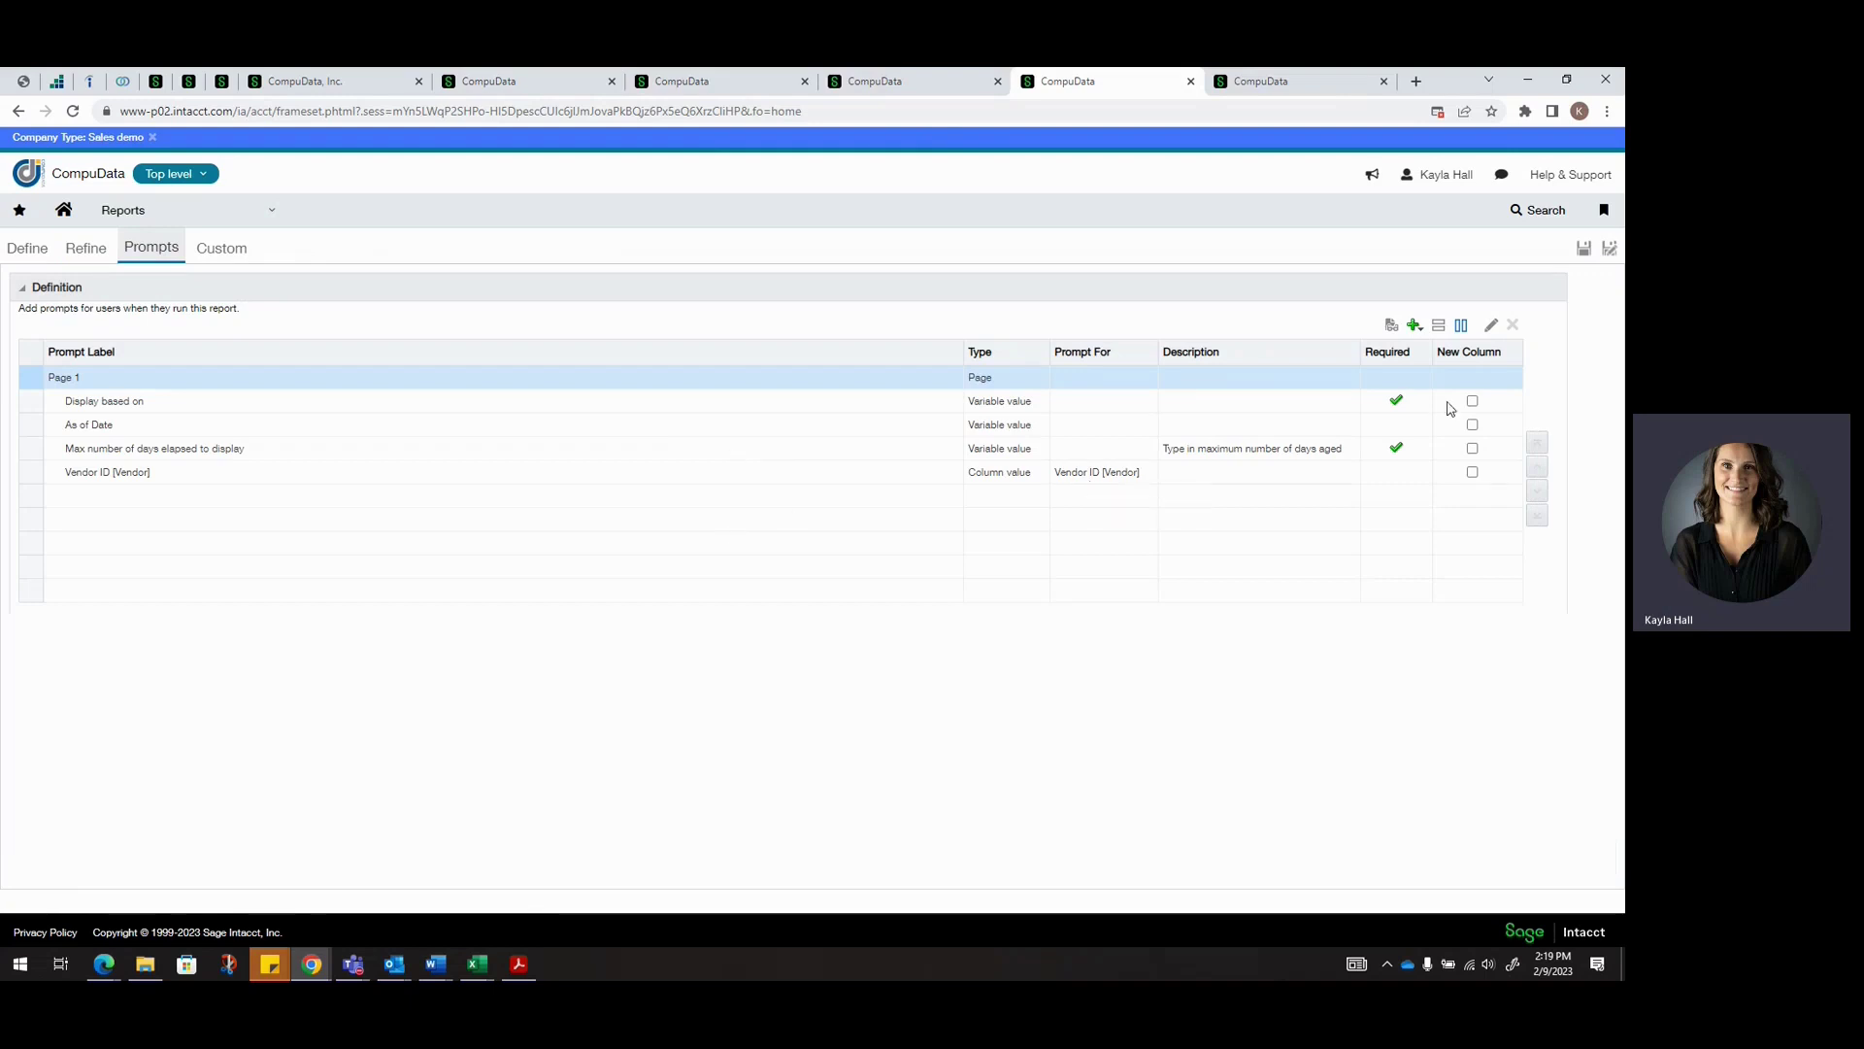
left_click(1415, 324)
mouse_move(1456, 352)
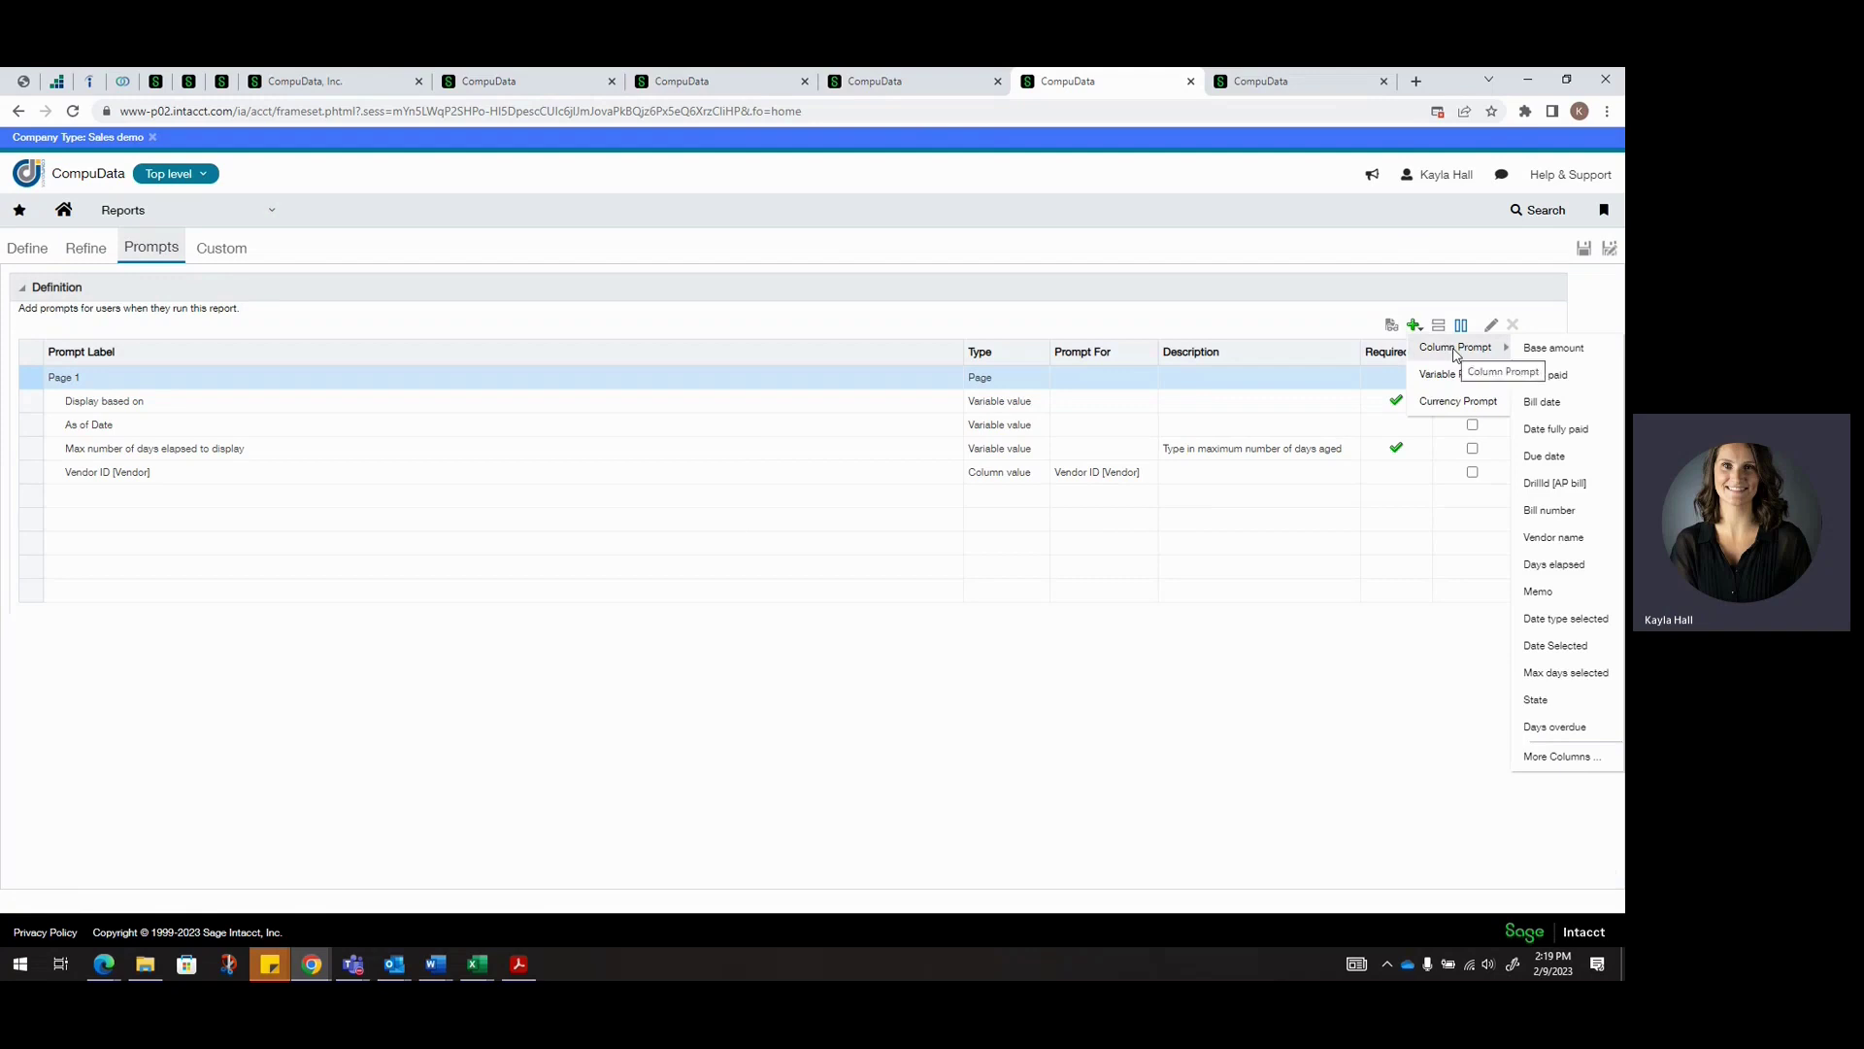
left_click(1574, 757)
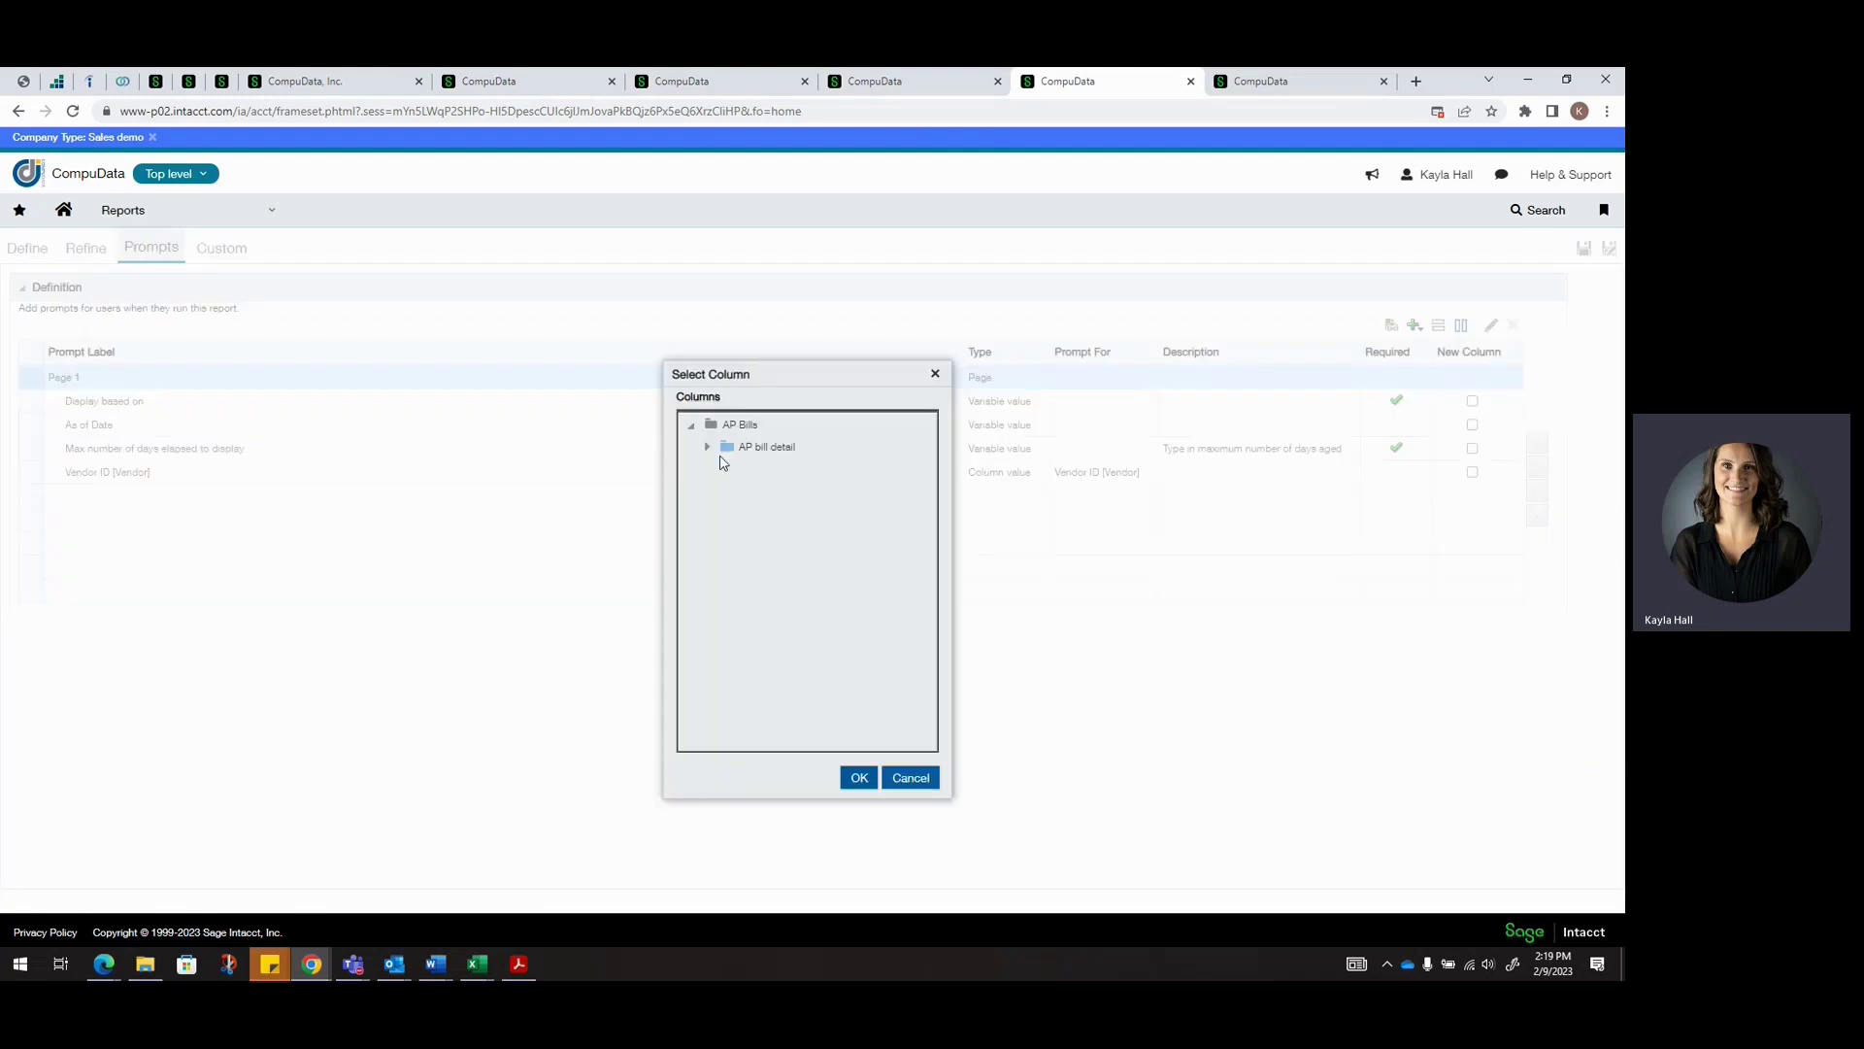
left_click(706, 446)
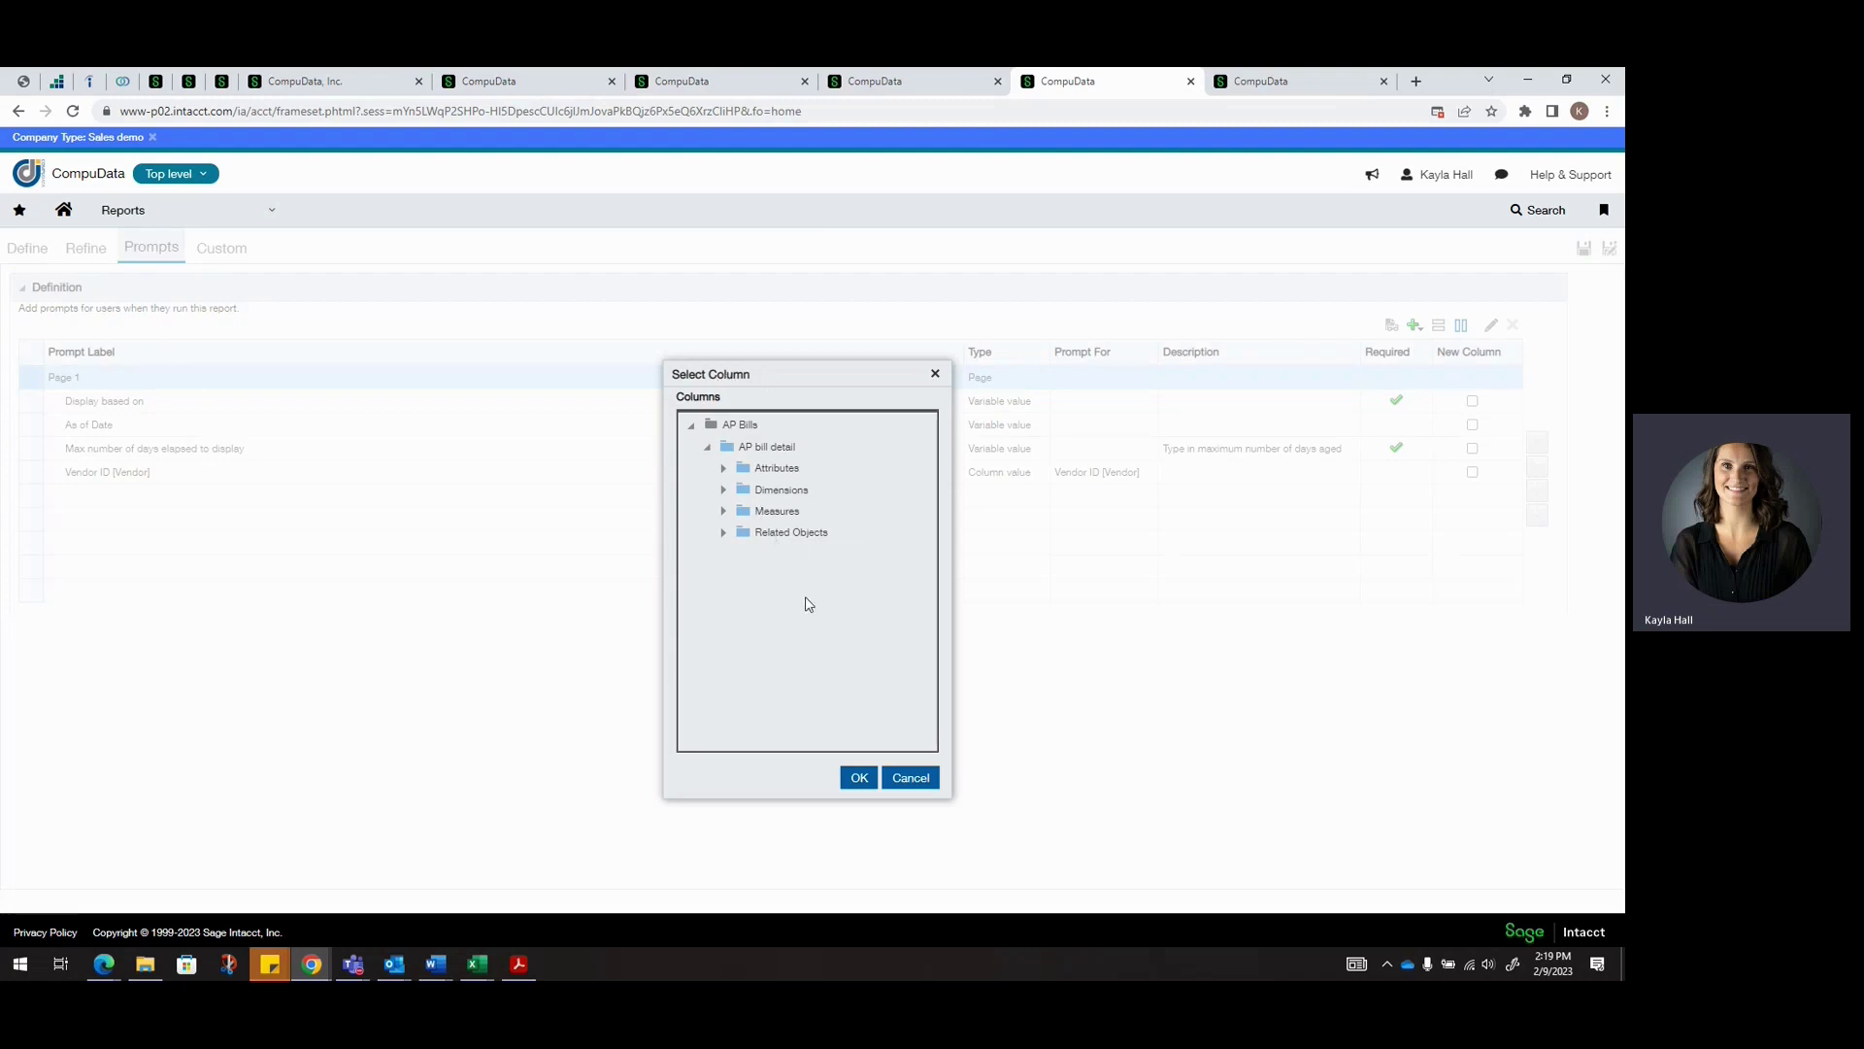
left_click(913, 779)
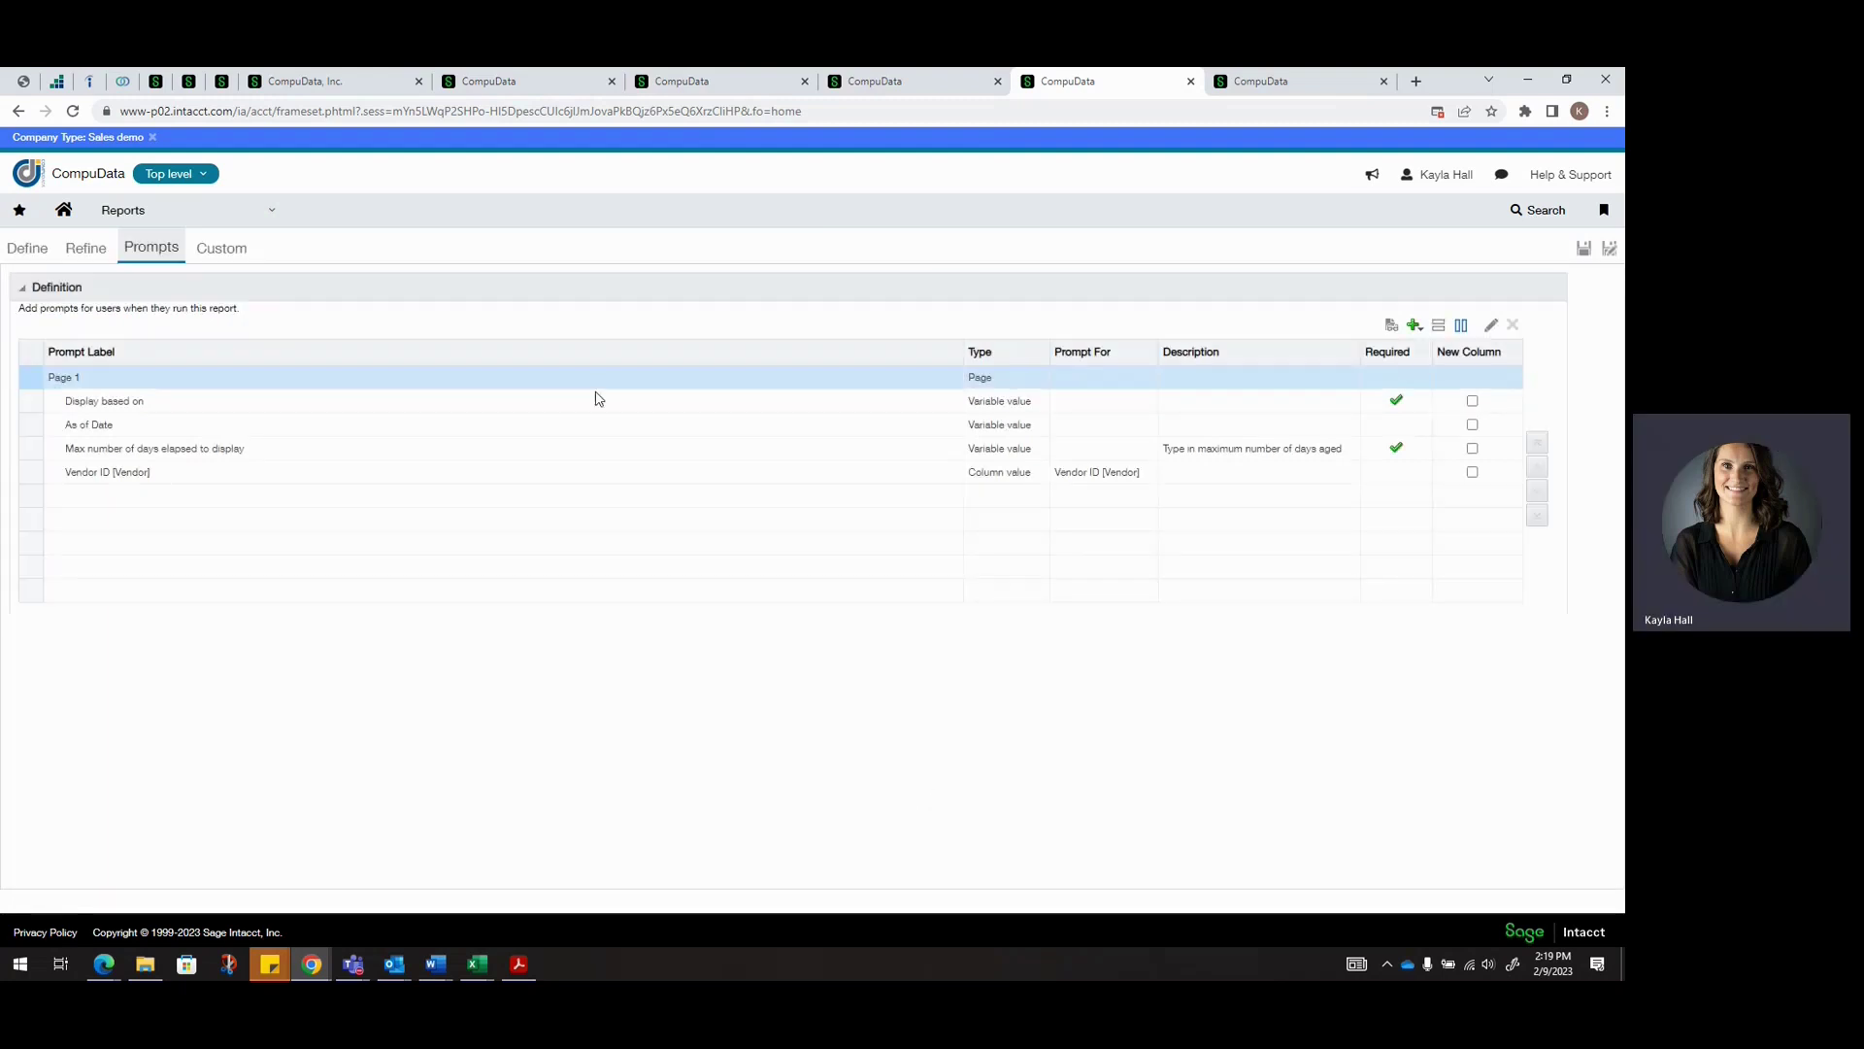
left_click(1418, 327)
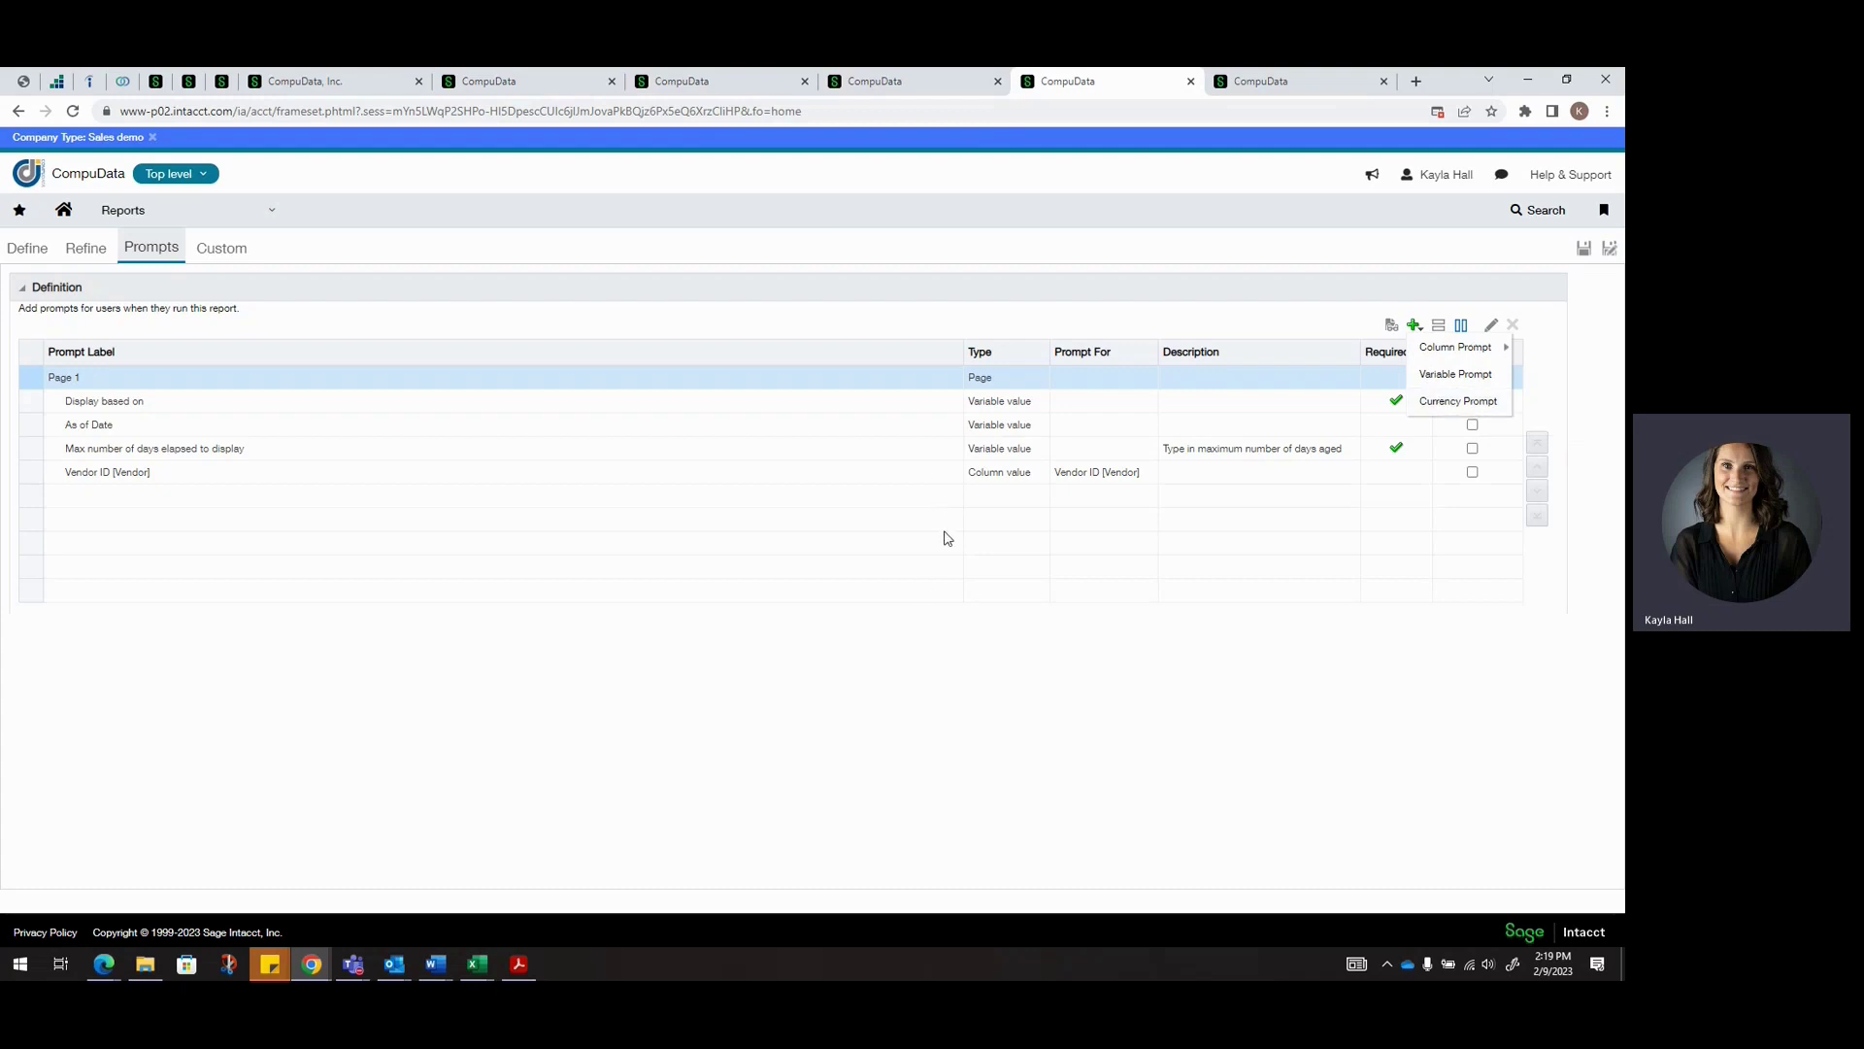
left_click(42, 248)
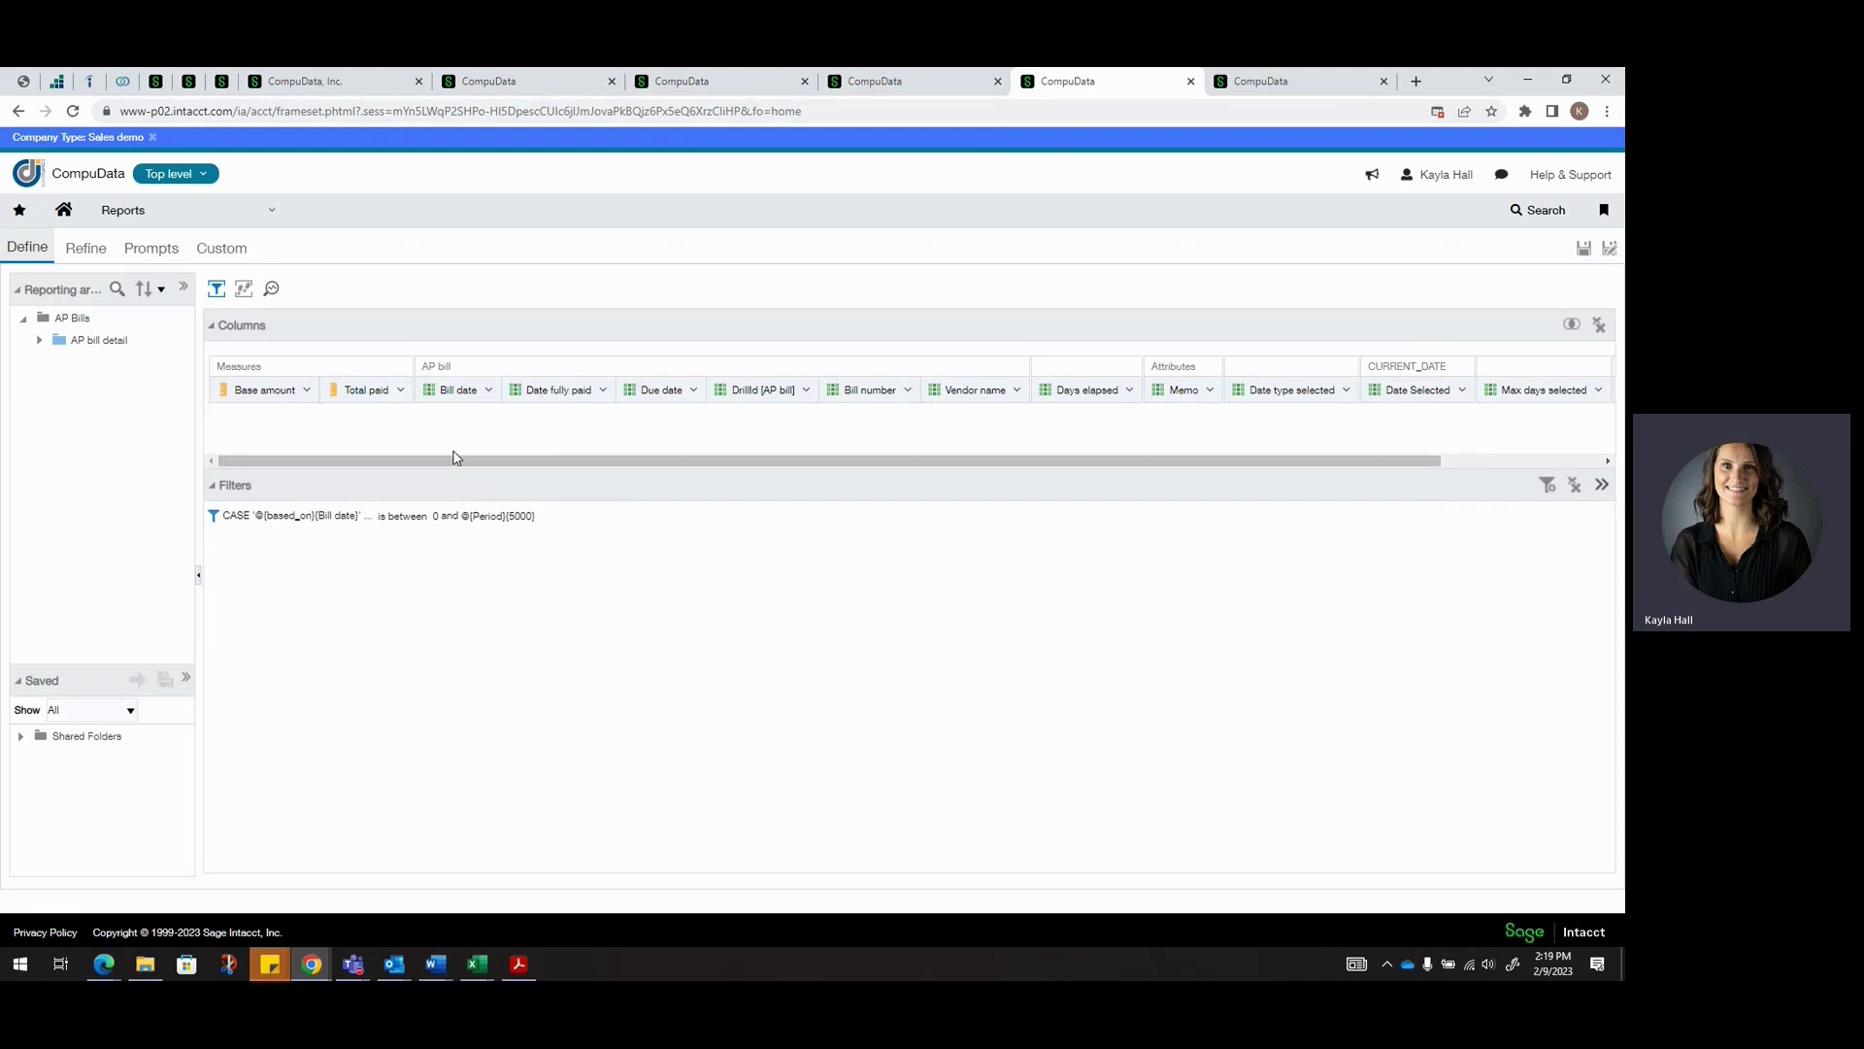
Switch back to the Prompts tab with its As of Date, max days elapsed and Vendor ID prompts
left_click(153, 250)
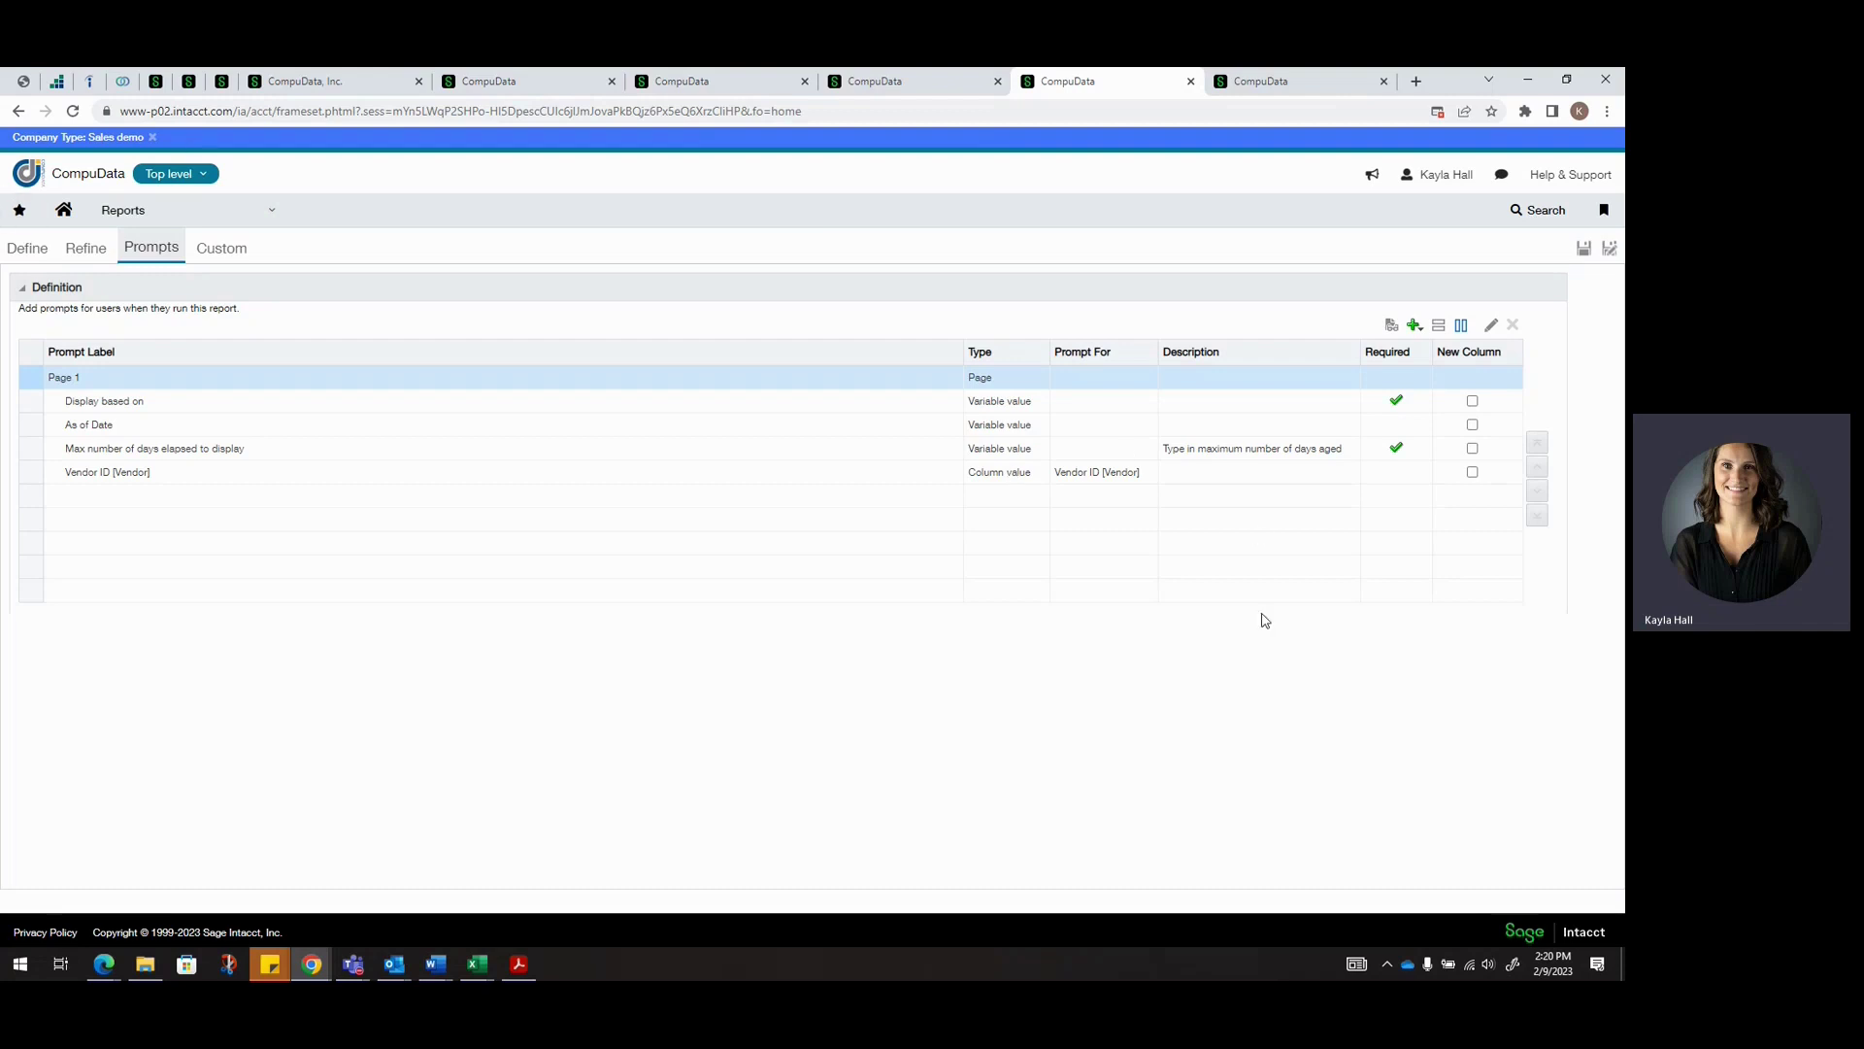
View the report XML and scroll the issued SQL on Custom, then return to Define
left_click(231, 251)
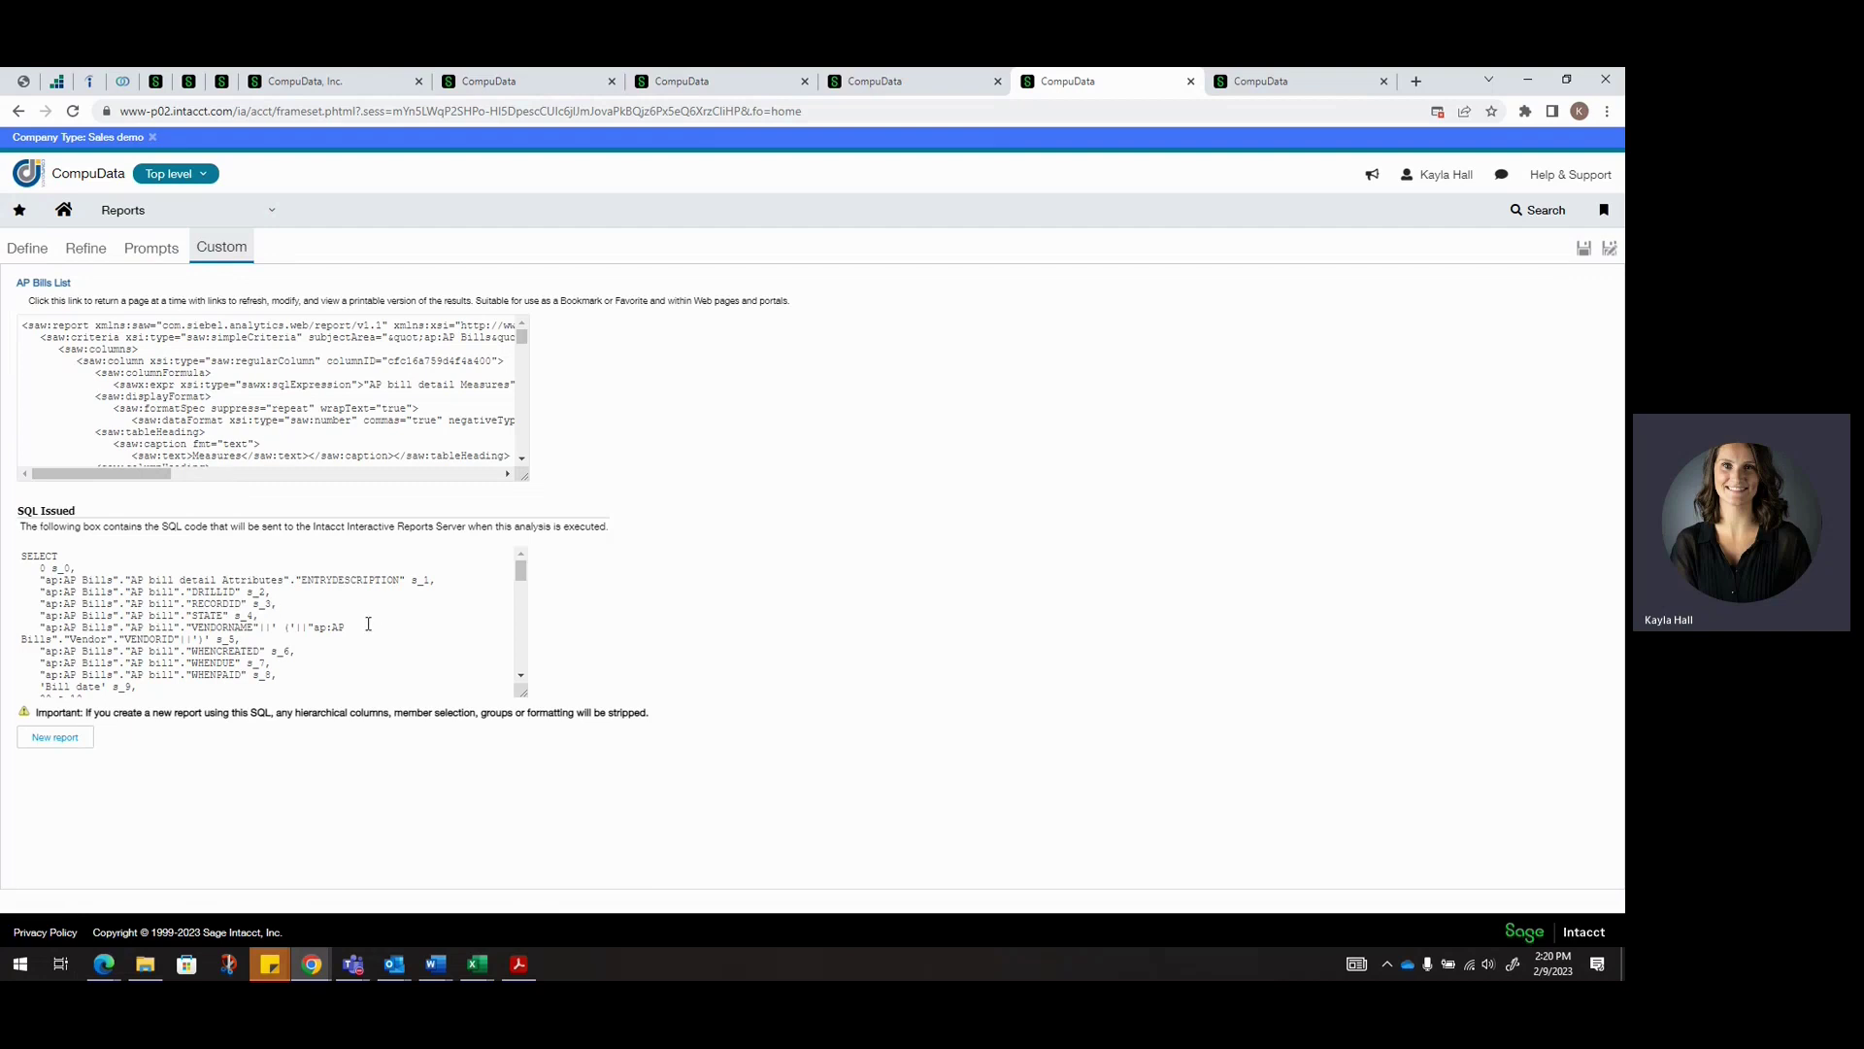
scroll(225, 681, "down", 2)
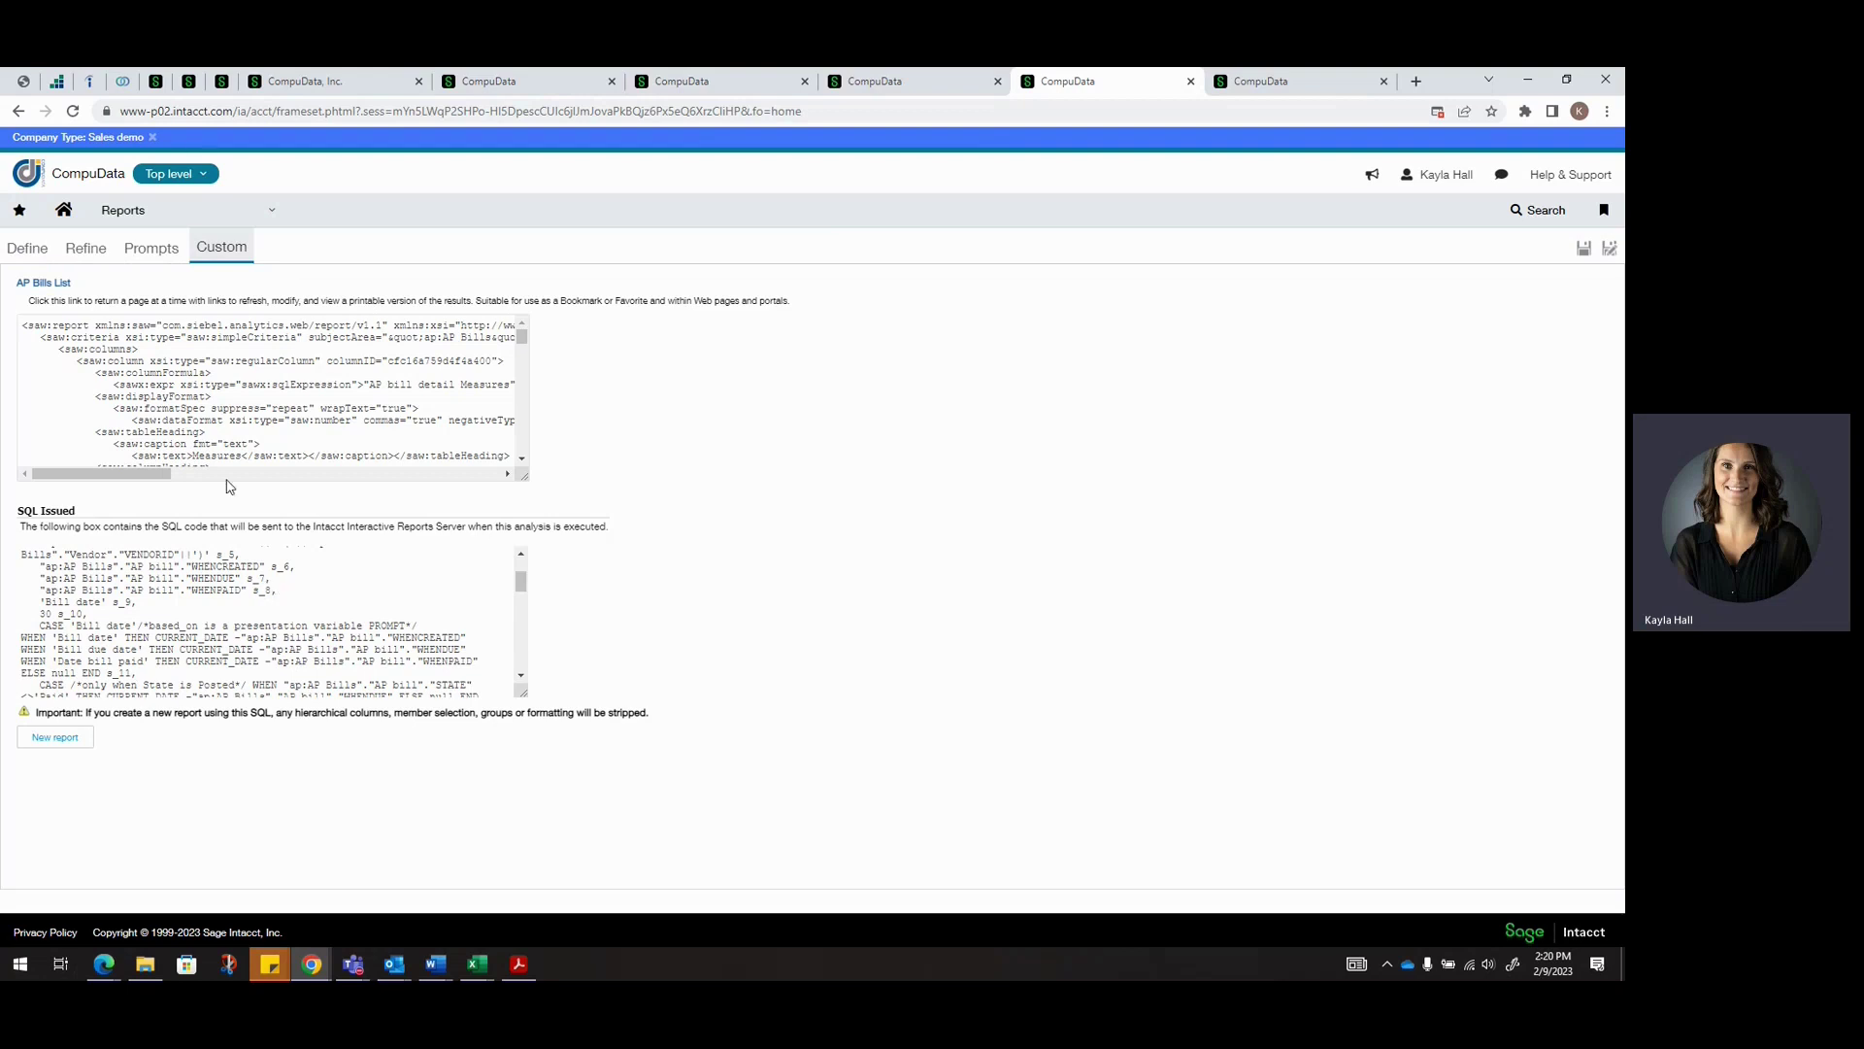
left_click(27, 248)
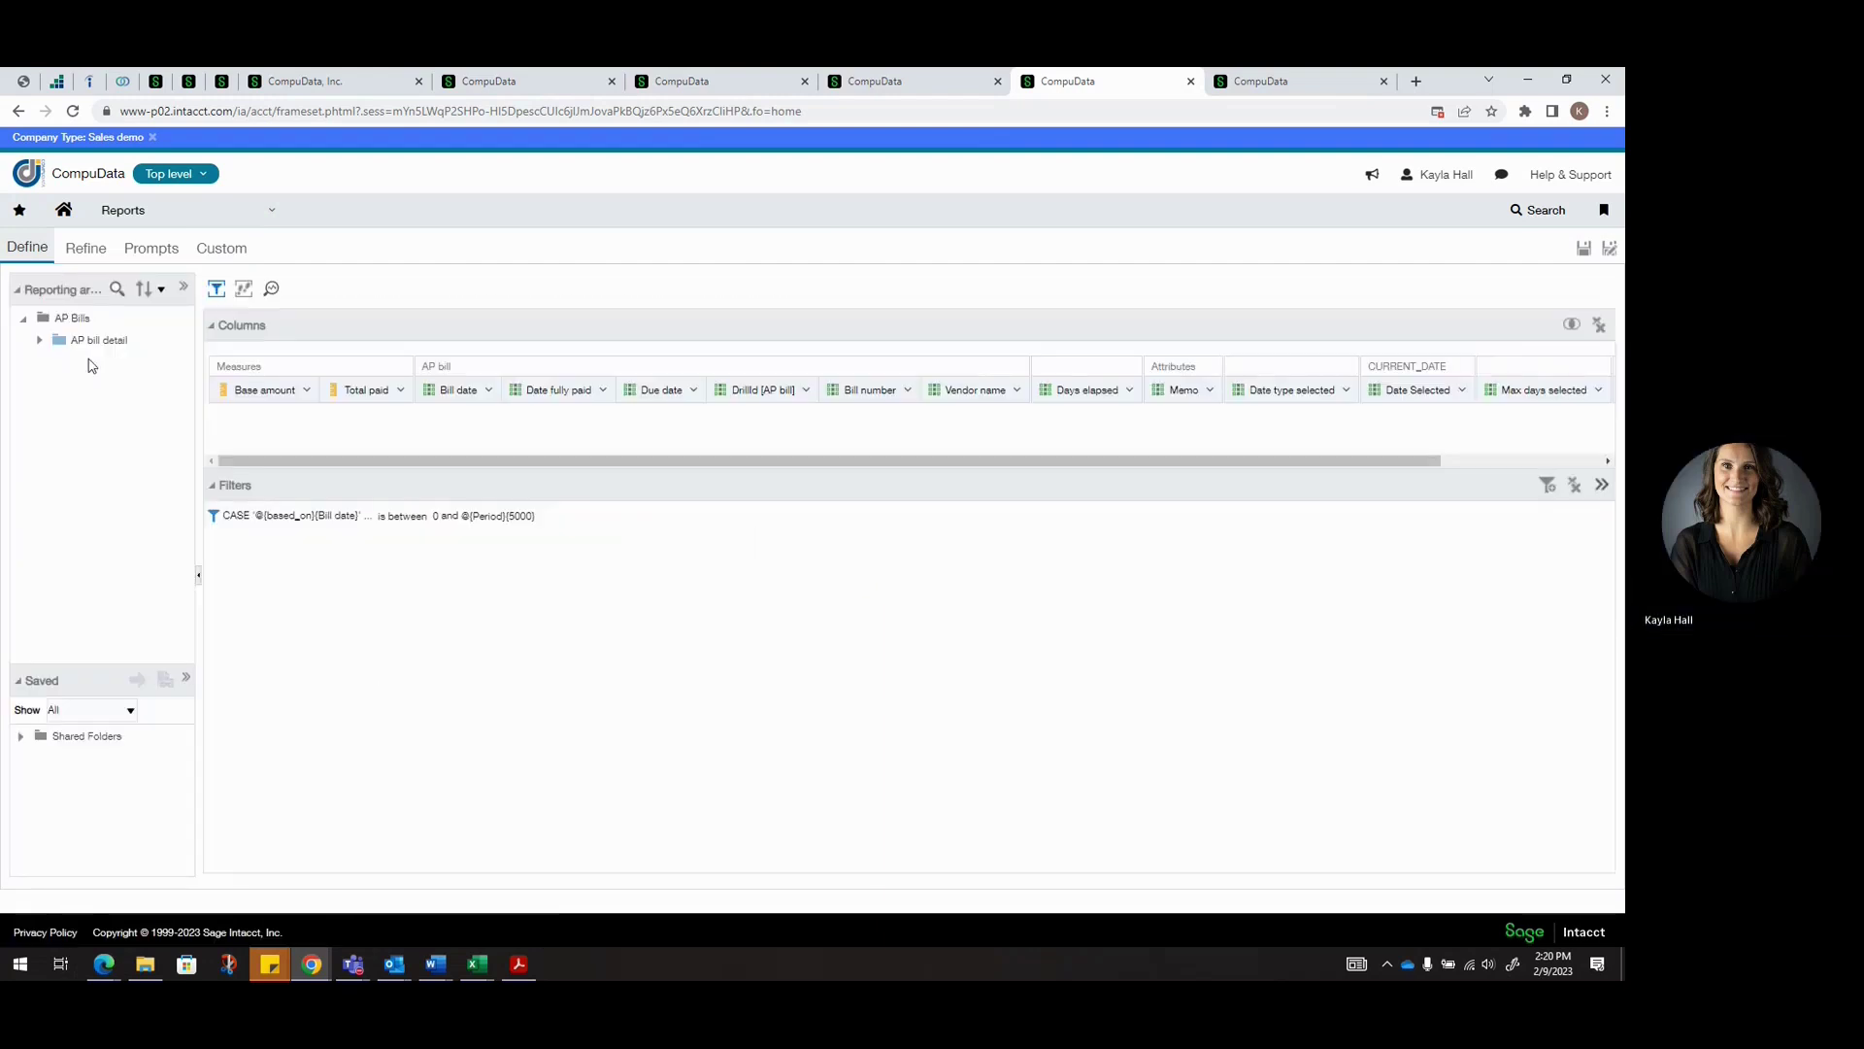
Check the Days elapsed column's options, then view the results on the Refine tab
left_click(1129, 390)
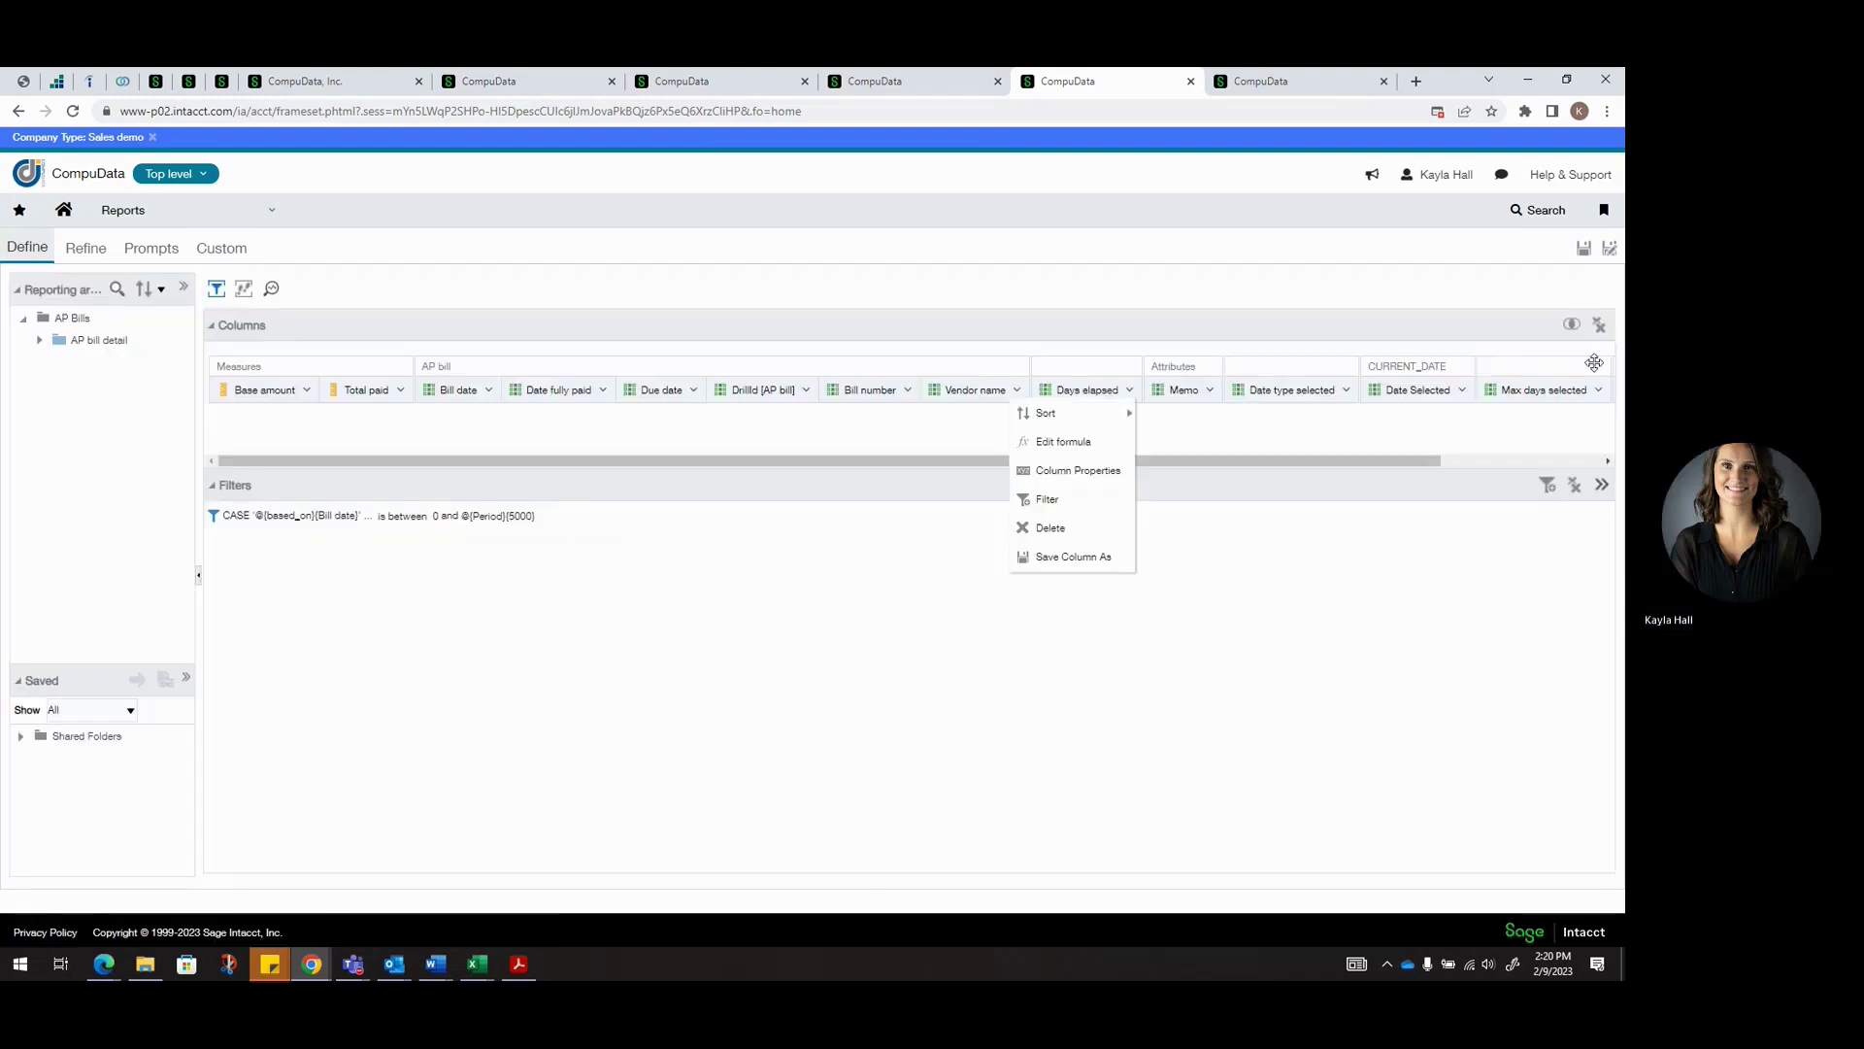
left_click(83, 248)
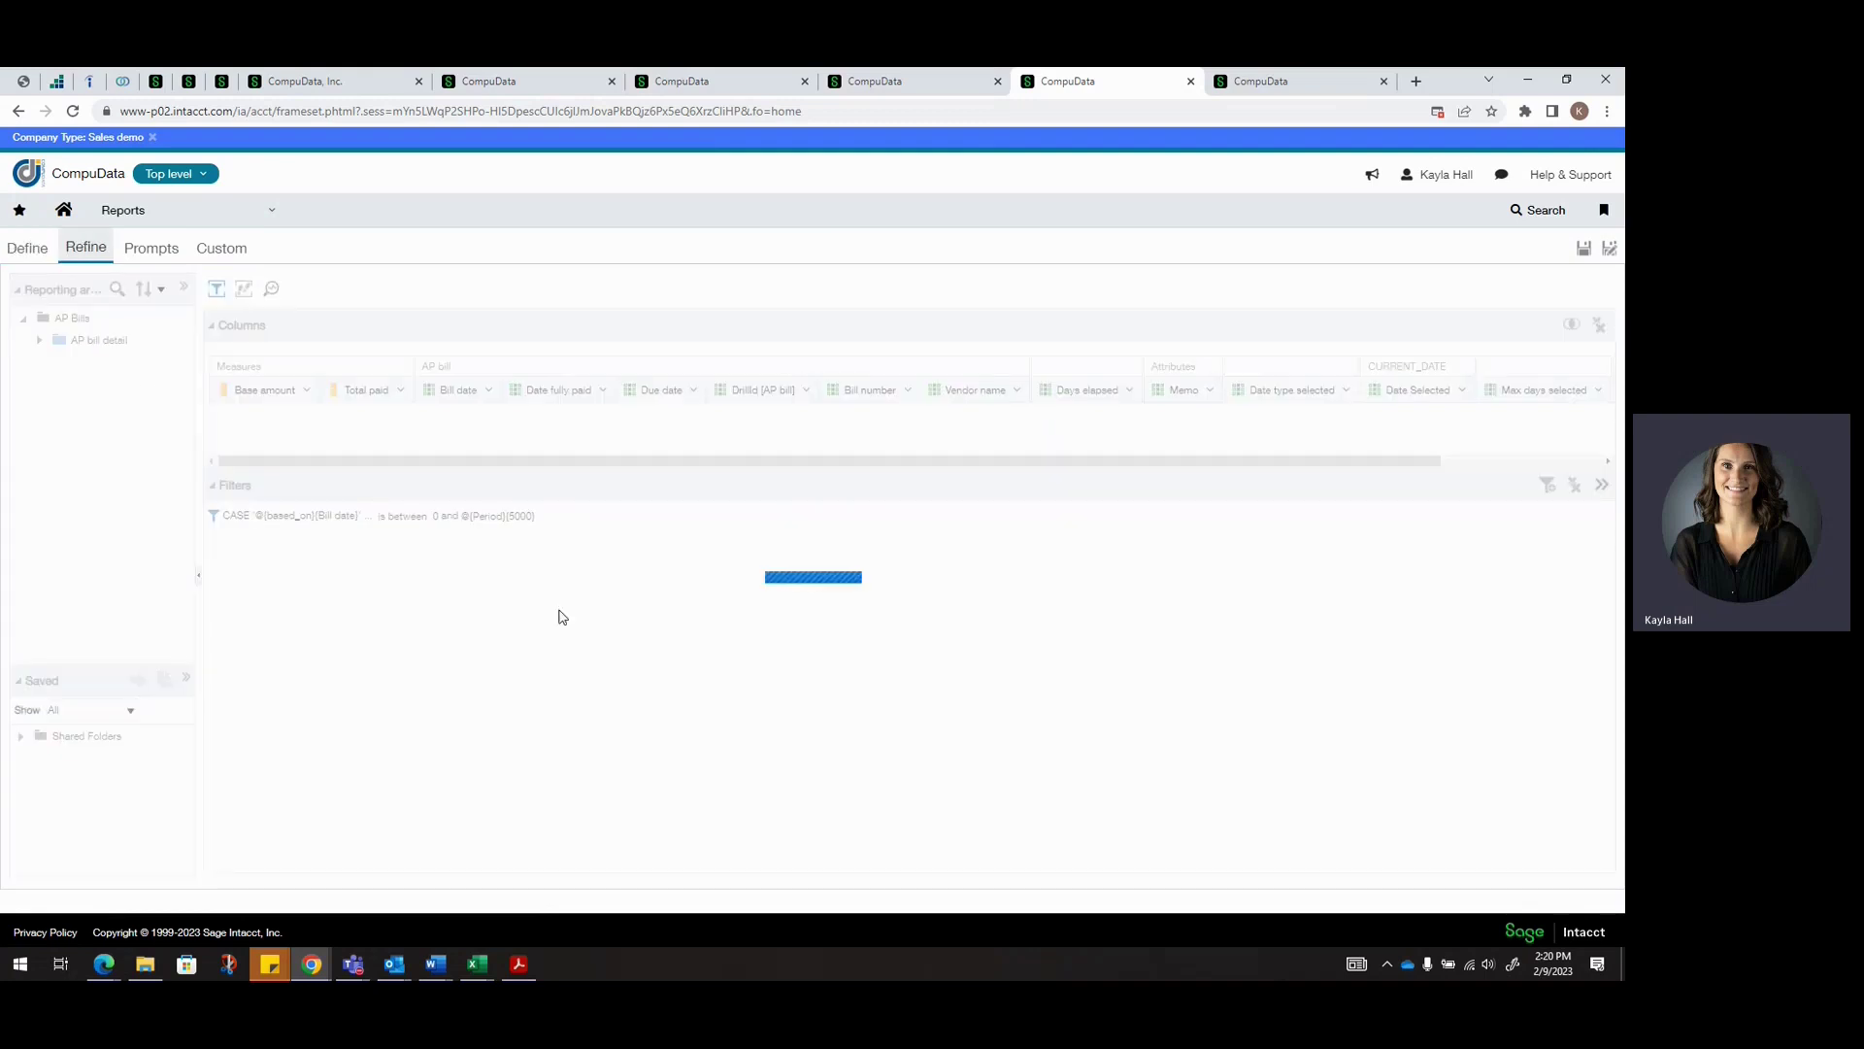